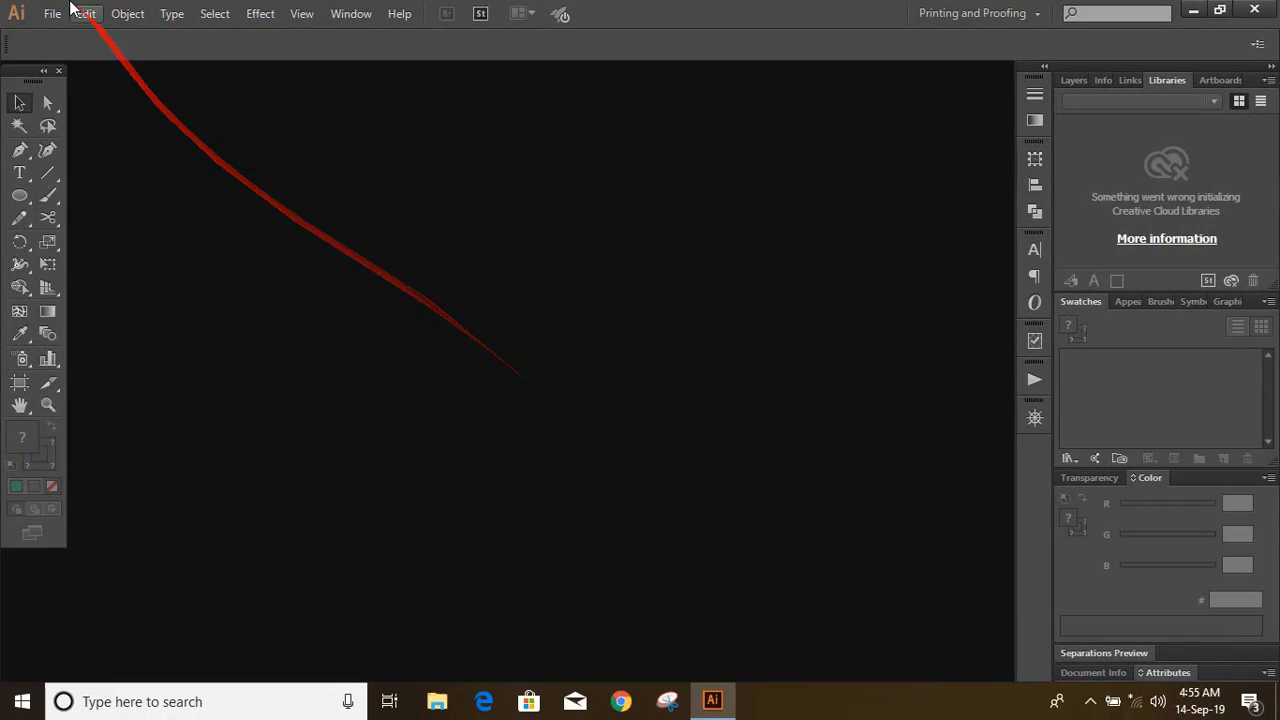
- Create a new 1280 × 720 pt RGB document with the default settings
click(55, 13)
click(82, 38)
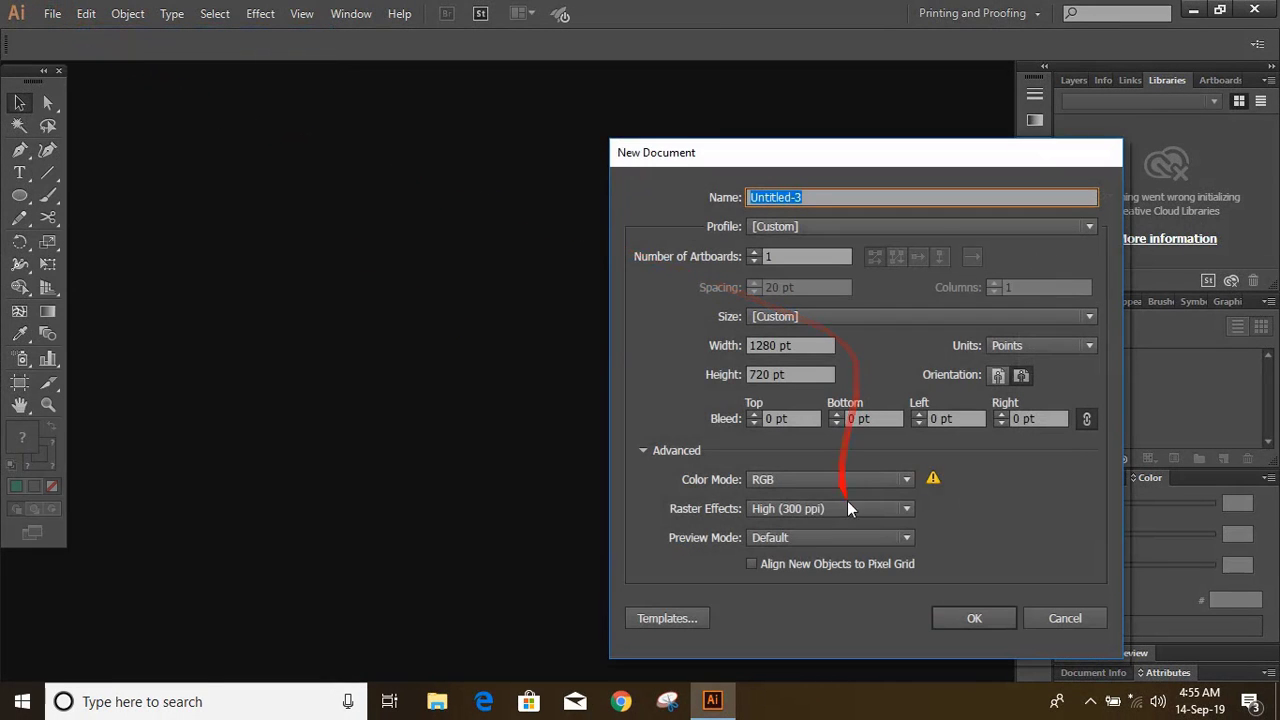
click(965, 618)
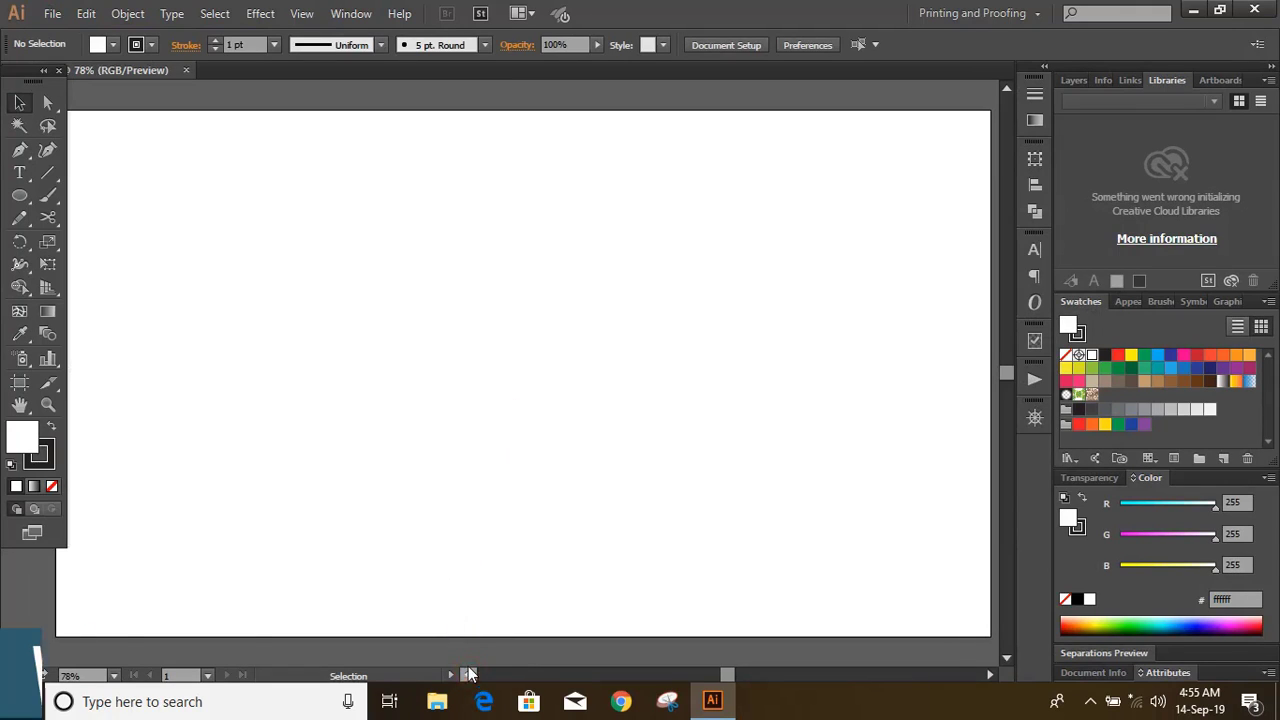
- Draw five unfilled concentric circles from the same centre point
click(52, 486)
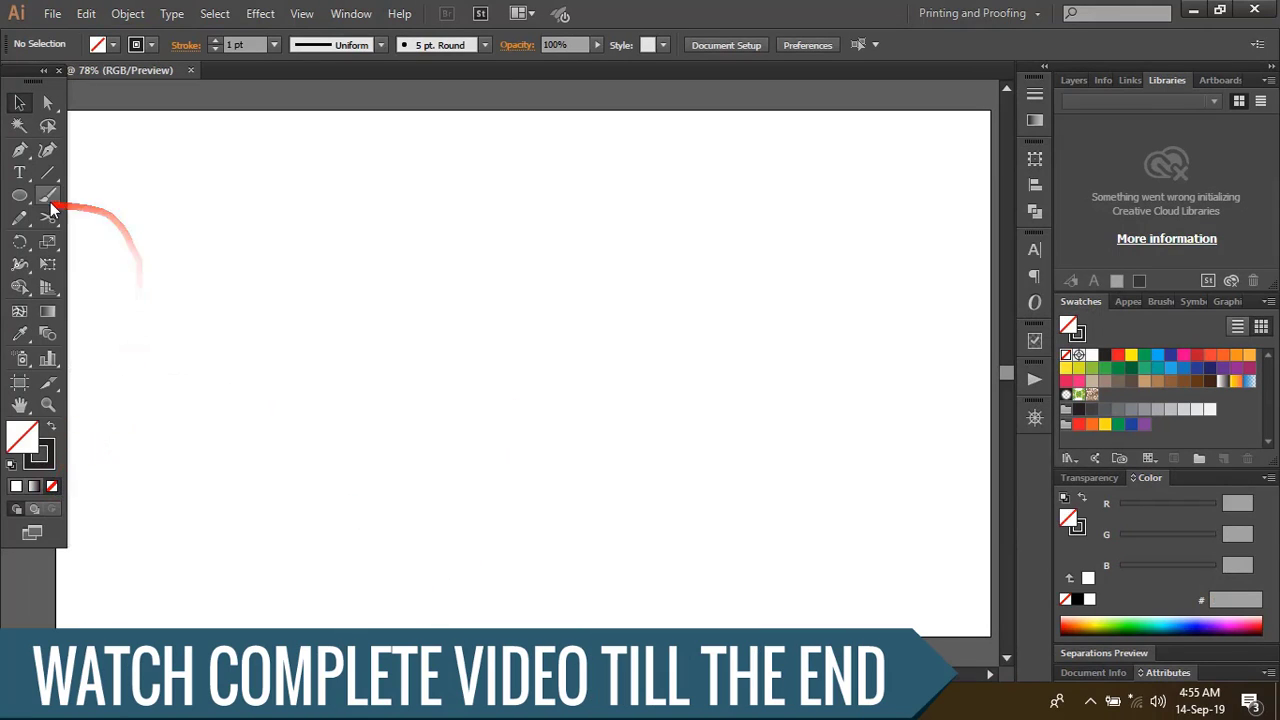
click(19, 196)
drag(529, 352, 700, 554)
drag(529, 352, 662, 505)
drag(529, 352, 639, 472)
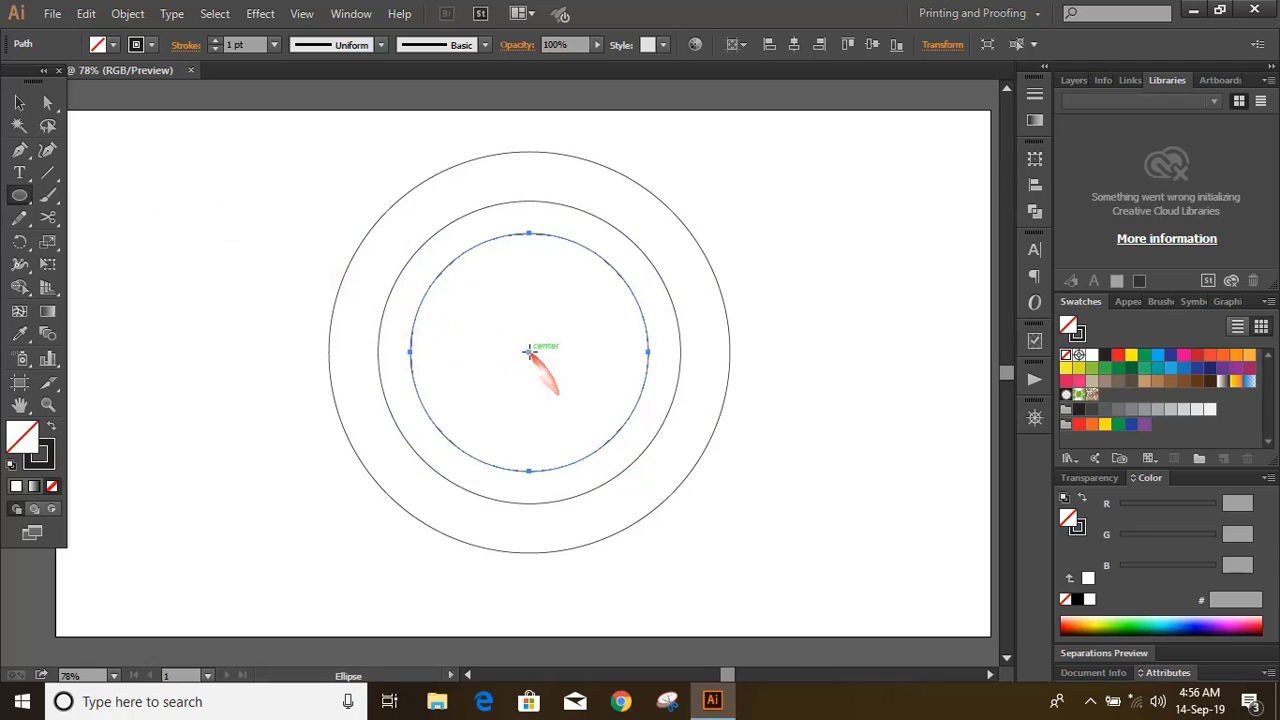
drag(529, 352, 704, 489)
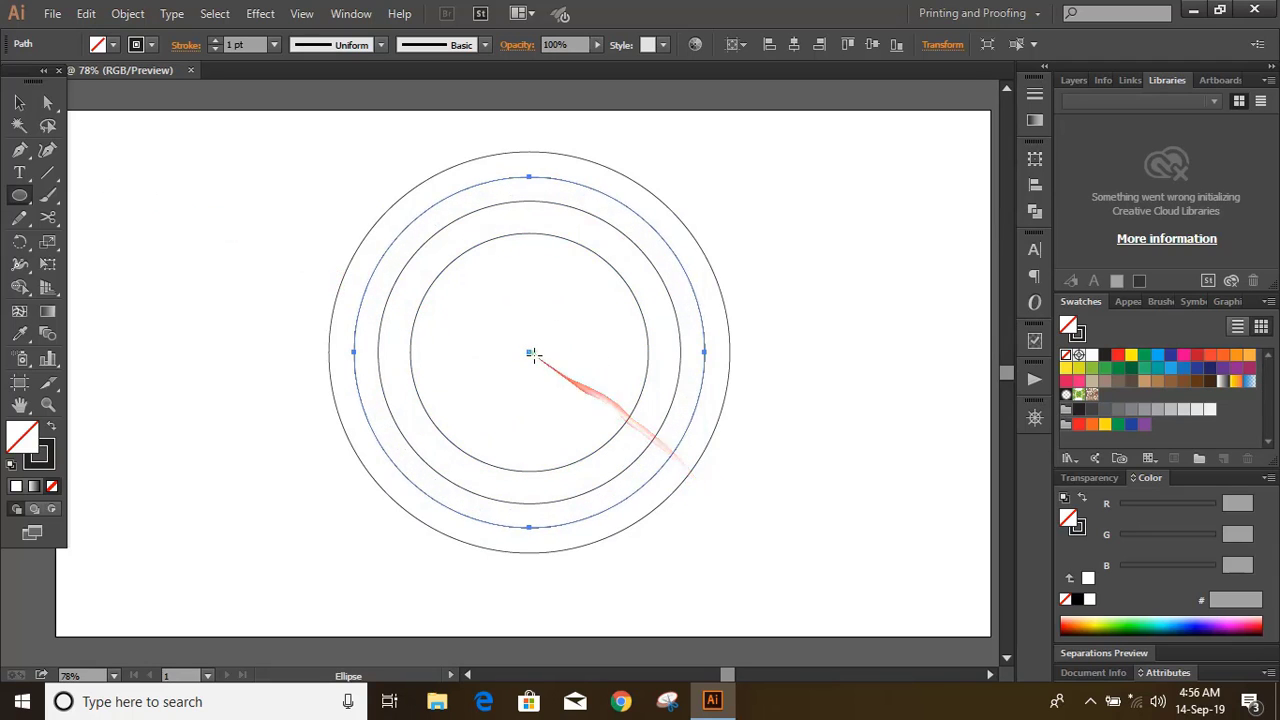
drag(531, 352, 668, 455)
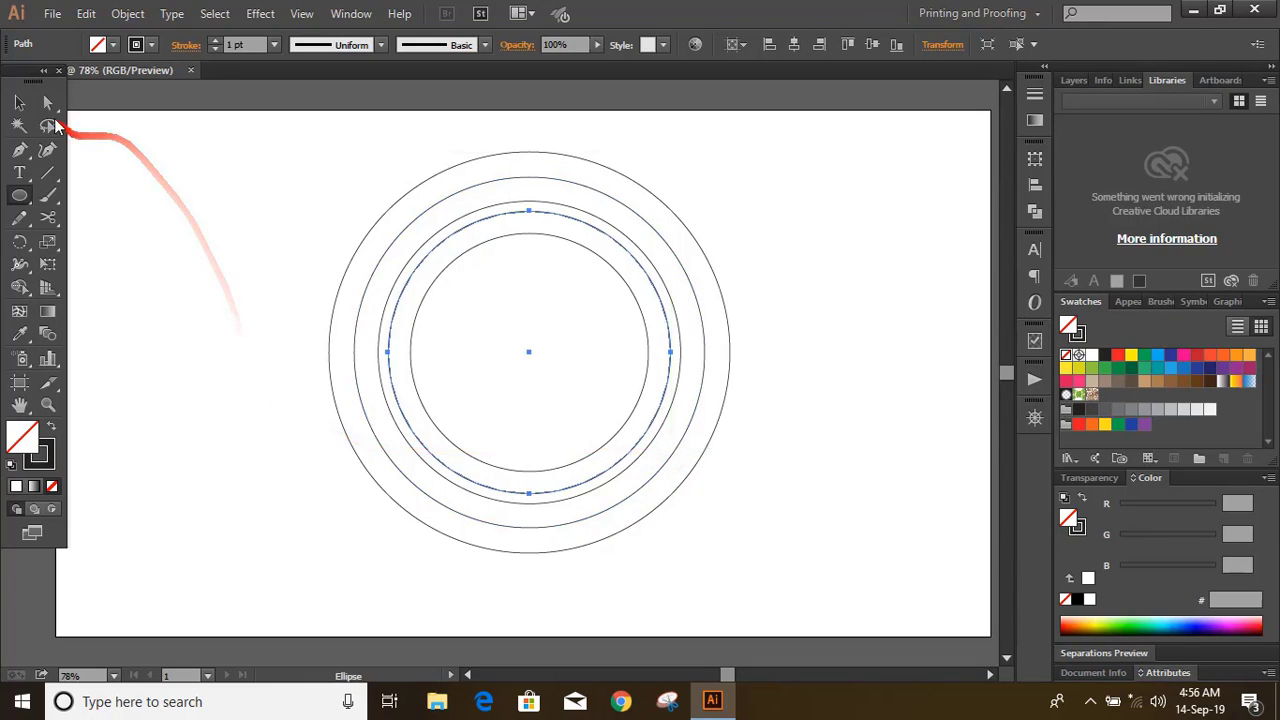
- Fill the outer ring and central circle green (#2bb673) with Shape Builder
click(20, 103)
click(229, 291)
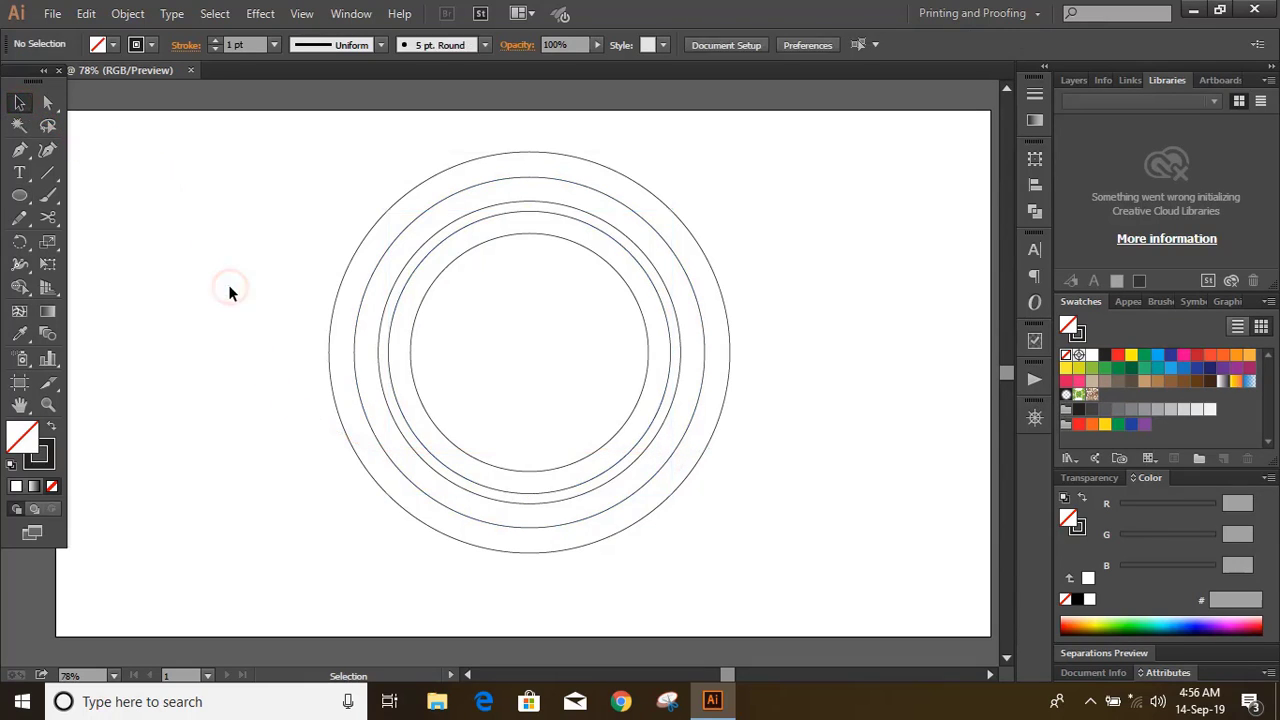
drag(303, 164, 796, 551)
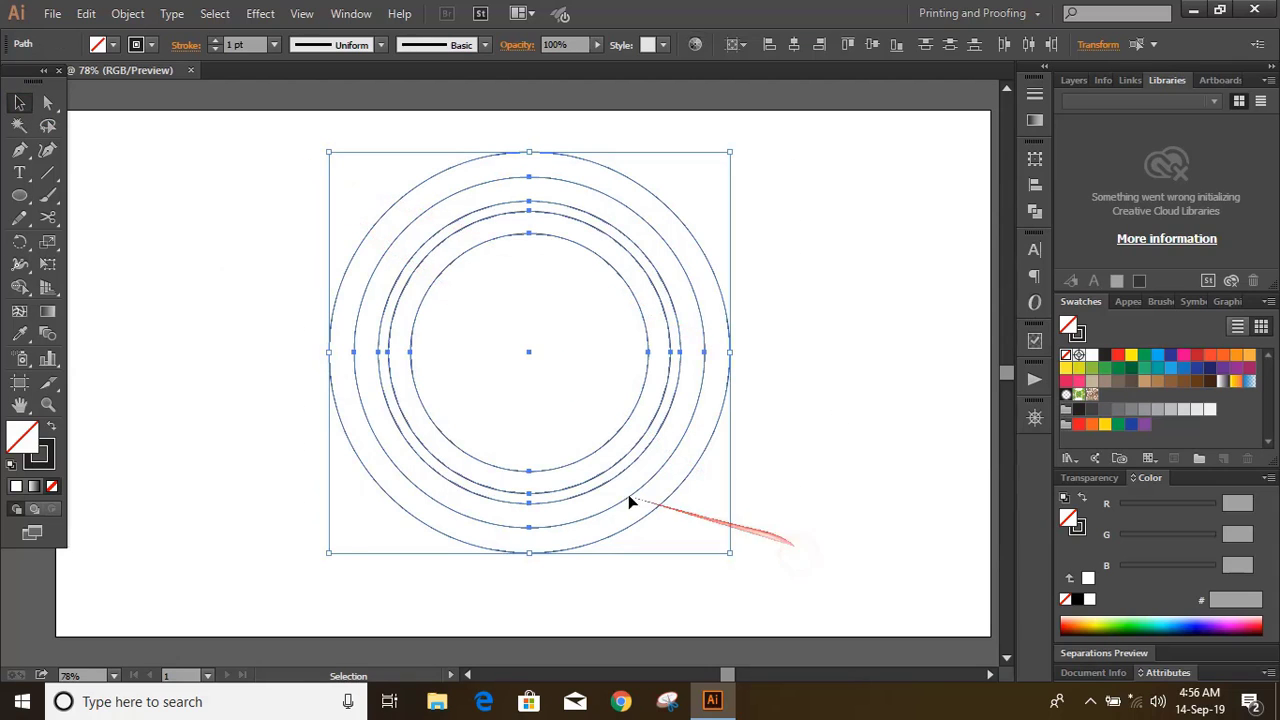
click(20, 287)
click(1146, 369)
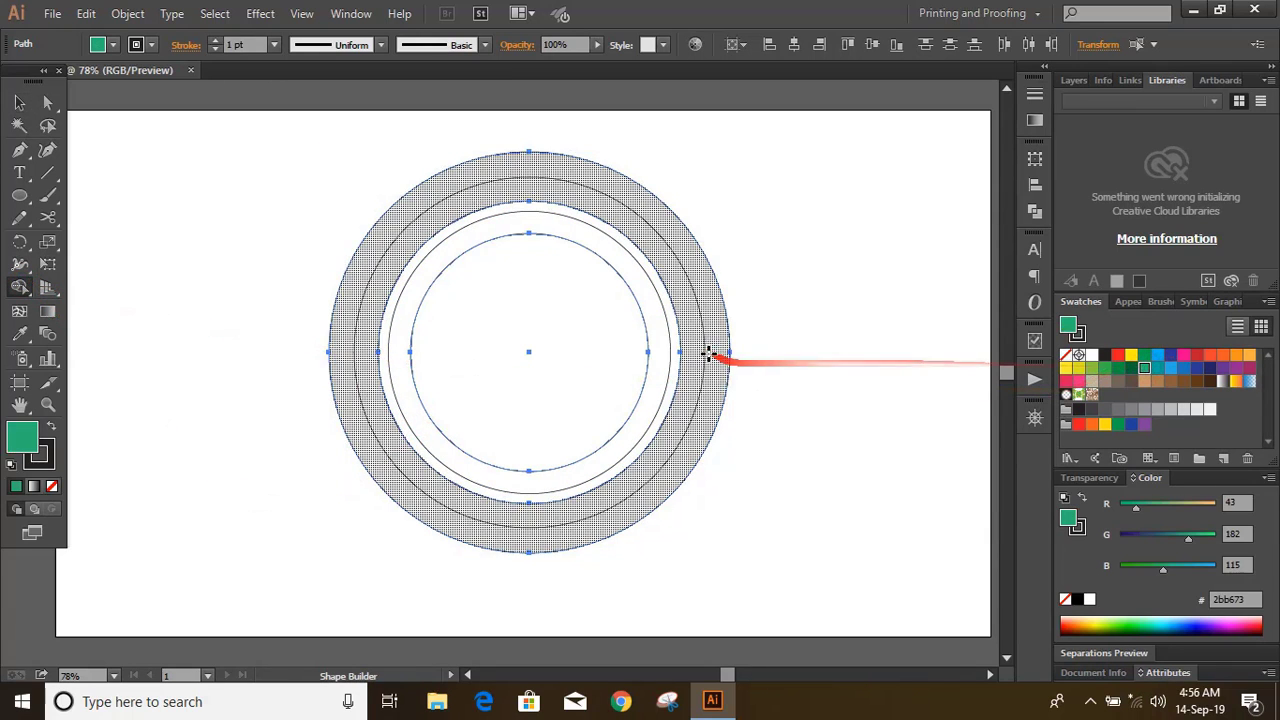
click(703, 352)
click(553, 361)
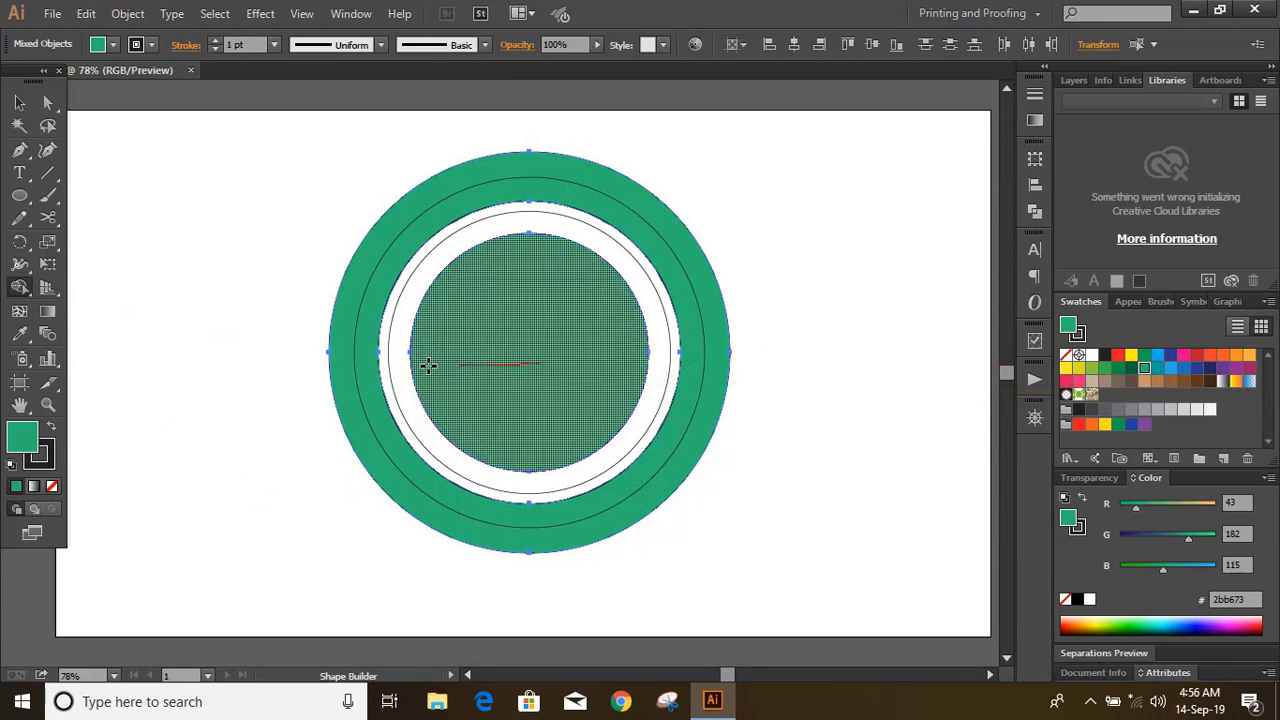
- Cut the thin middle circle into two halves at its left and right points
click(20, 103)
click(162, 287)
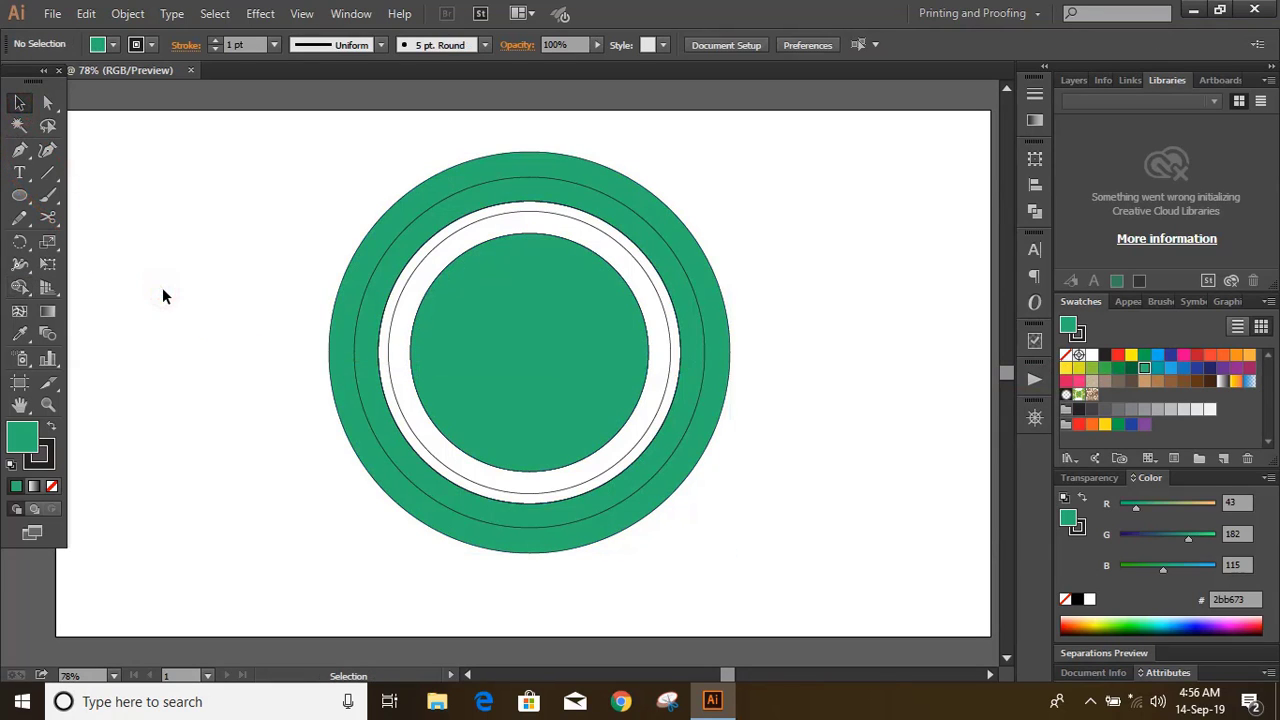
click(395, 238)
drag(53, 226, 120, 240)
click(353, 352)
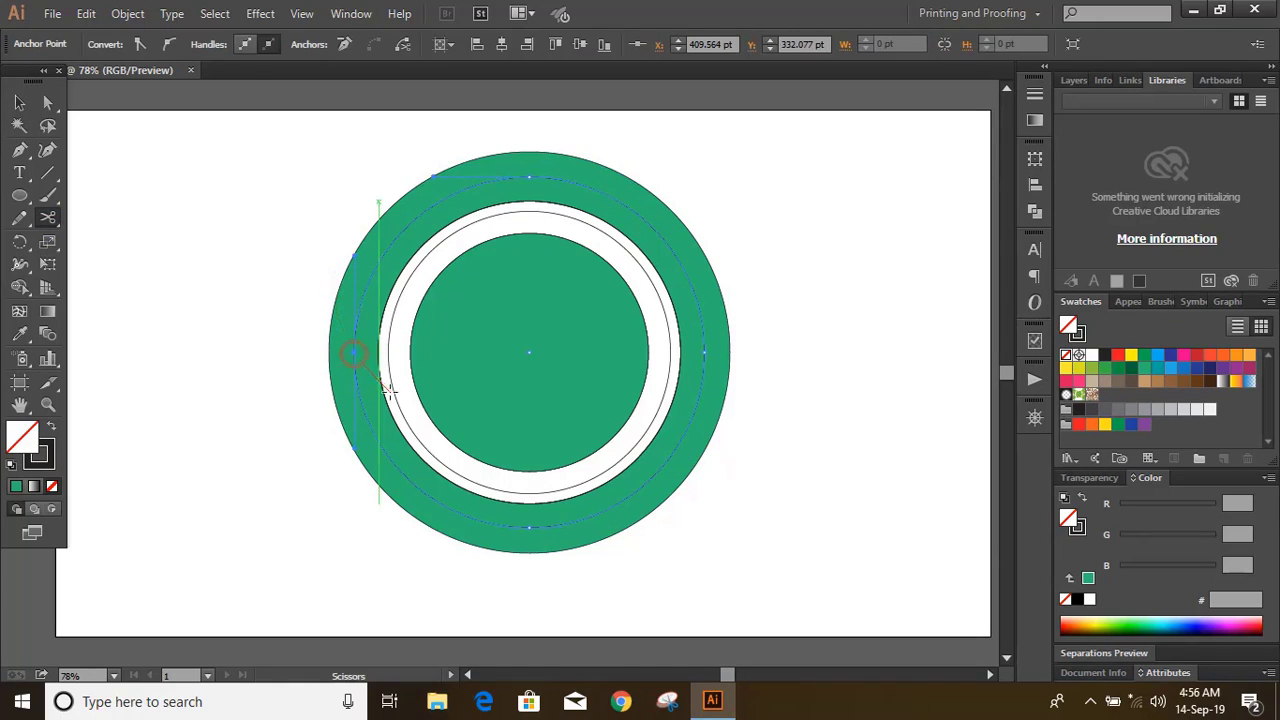
click(705, 352)
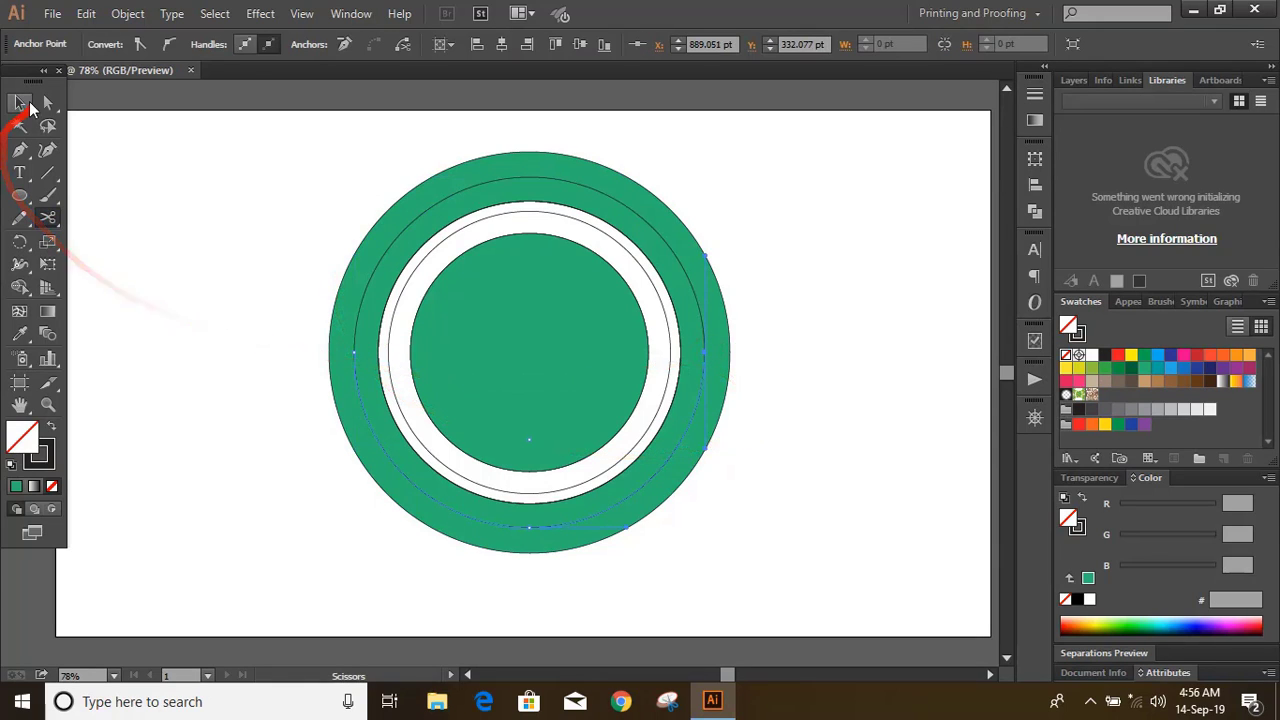
click(19, 102)
click(209, 249)
- Add DUTCH VALLEY FARM and LLC as text along the circle halves
click(19, 172)
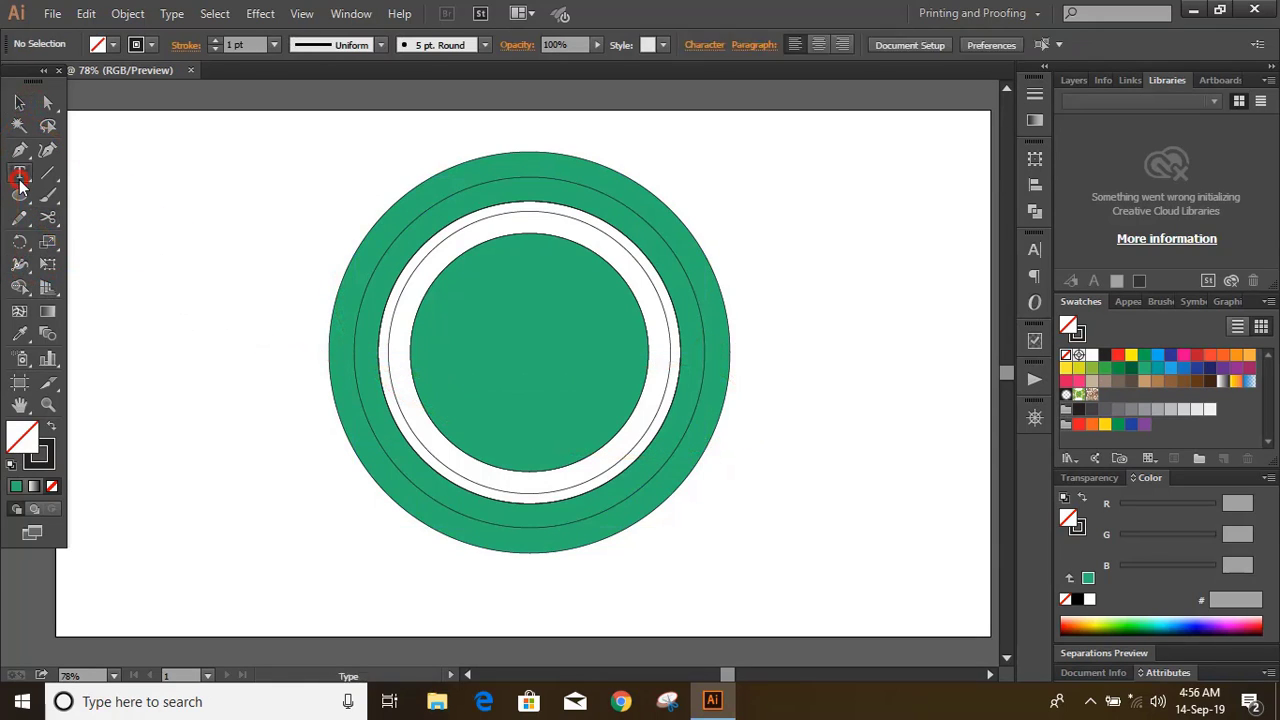
click(462, 193)
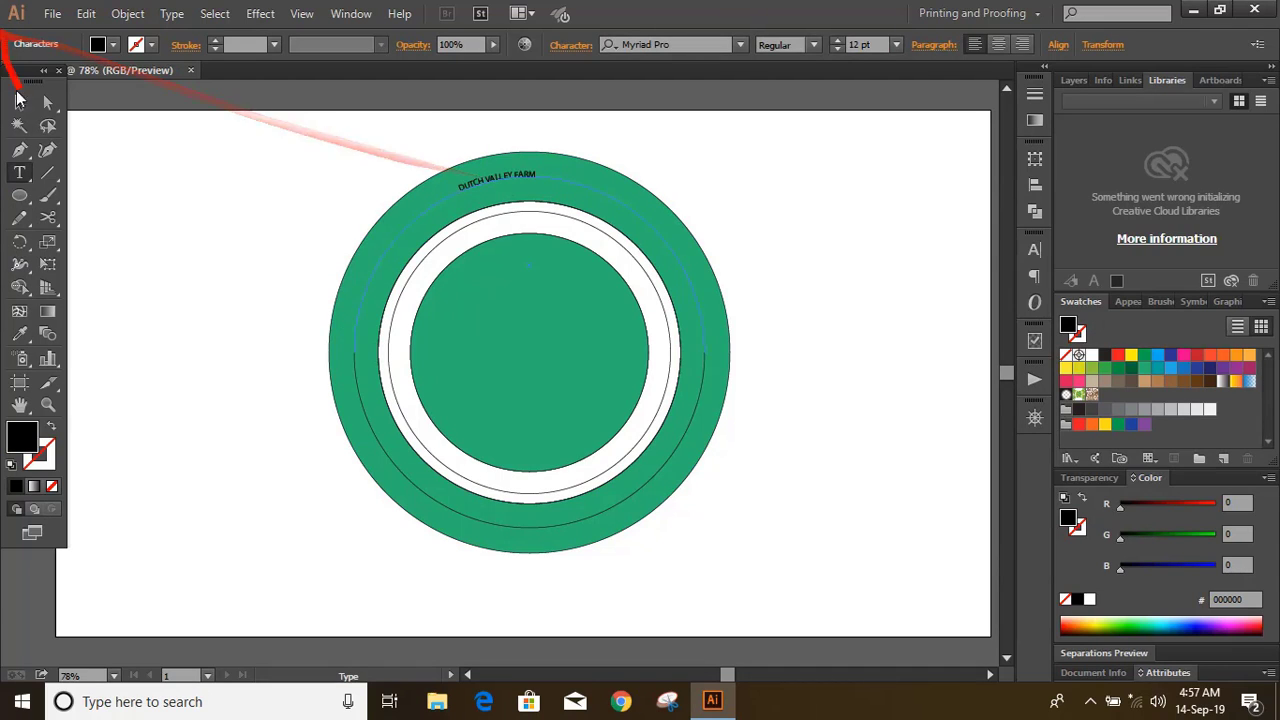
click(19, 102)
click(134, 240)
click(19, 172)
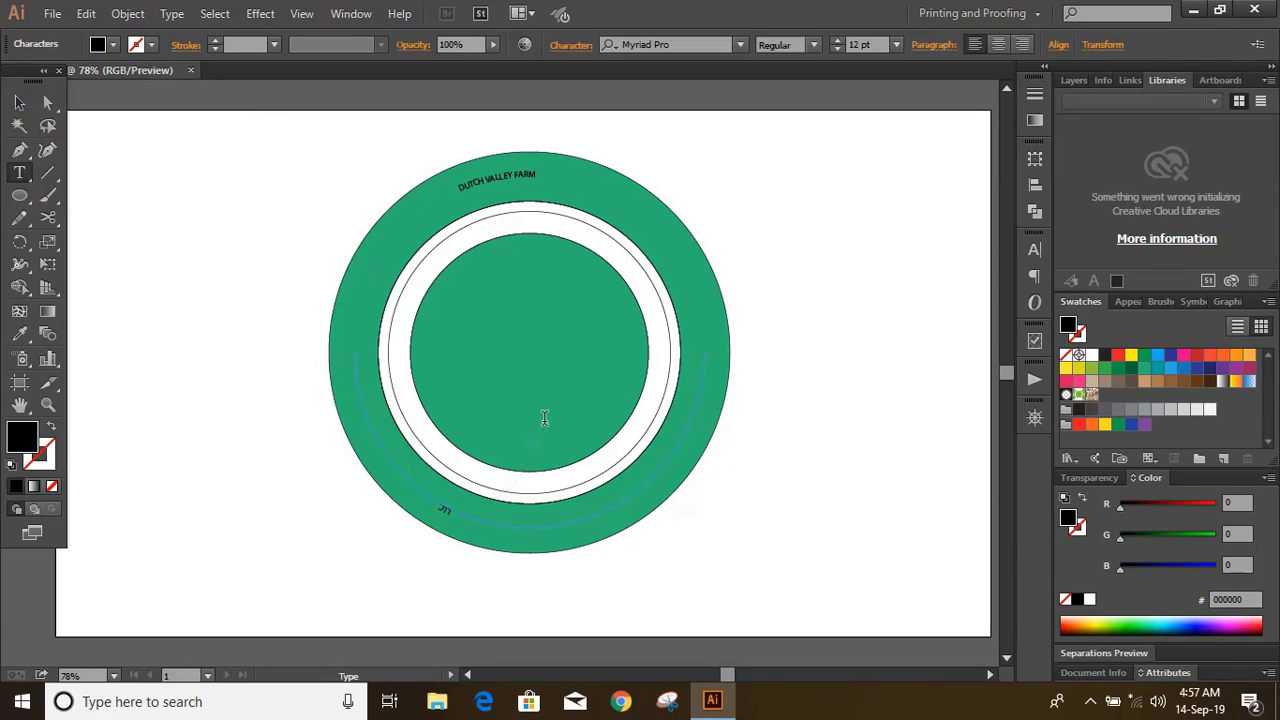
- Set DUTCH VALLEY FARM to 60 pt and slide its start to the circle's left side
click(19, 102)
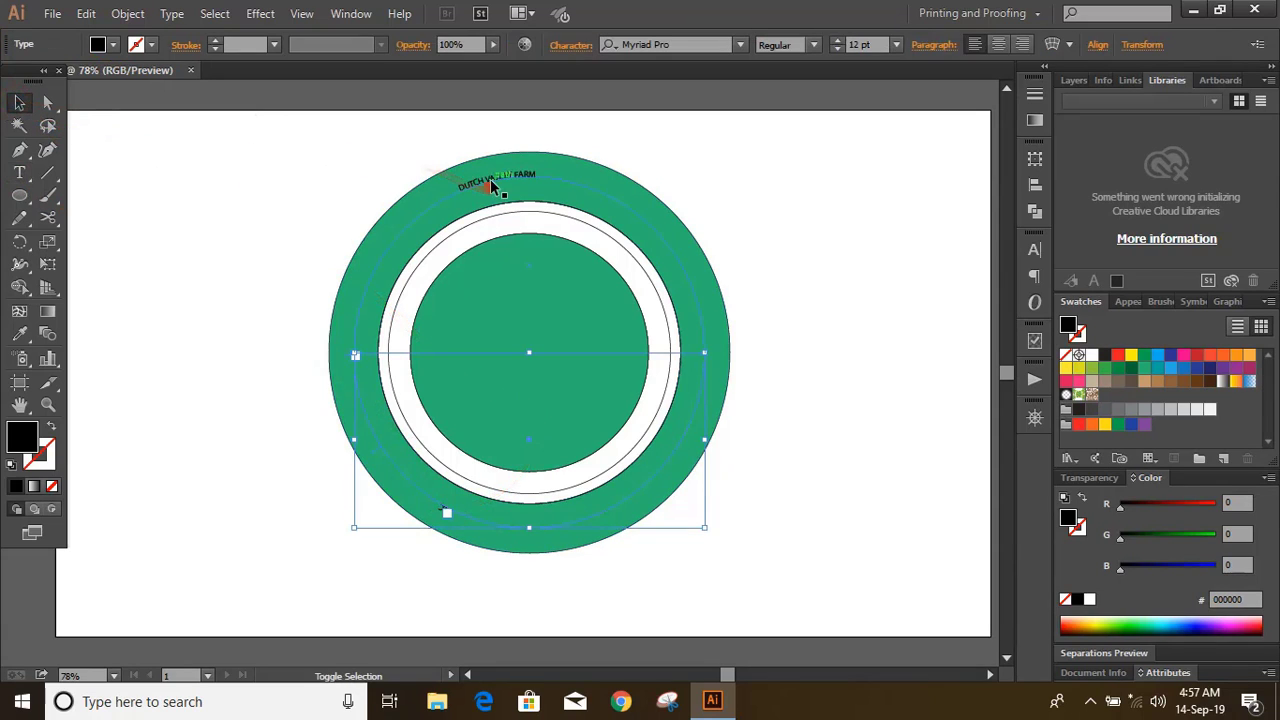
drag(490, 186, 971, 45)
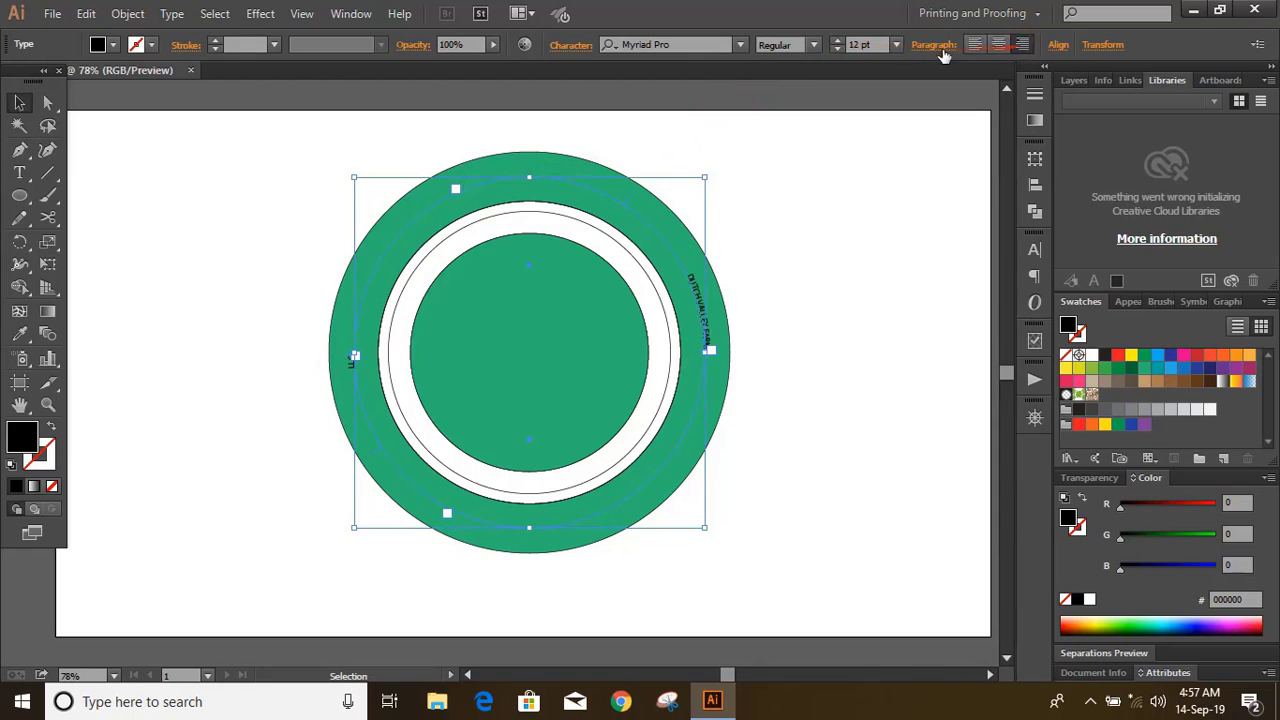
click(835, 52)
key(Return)
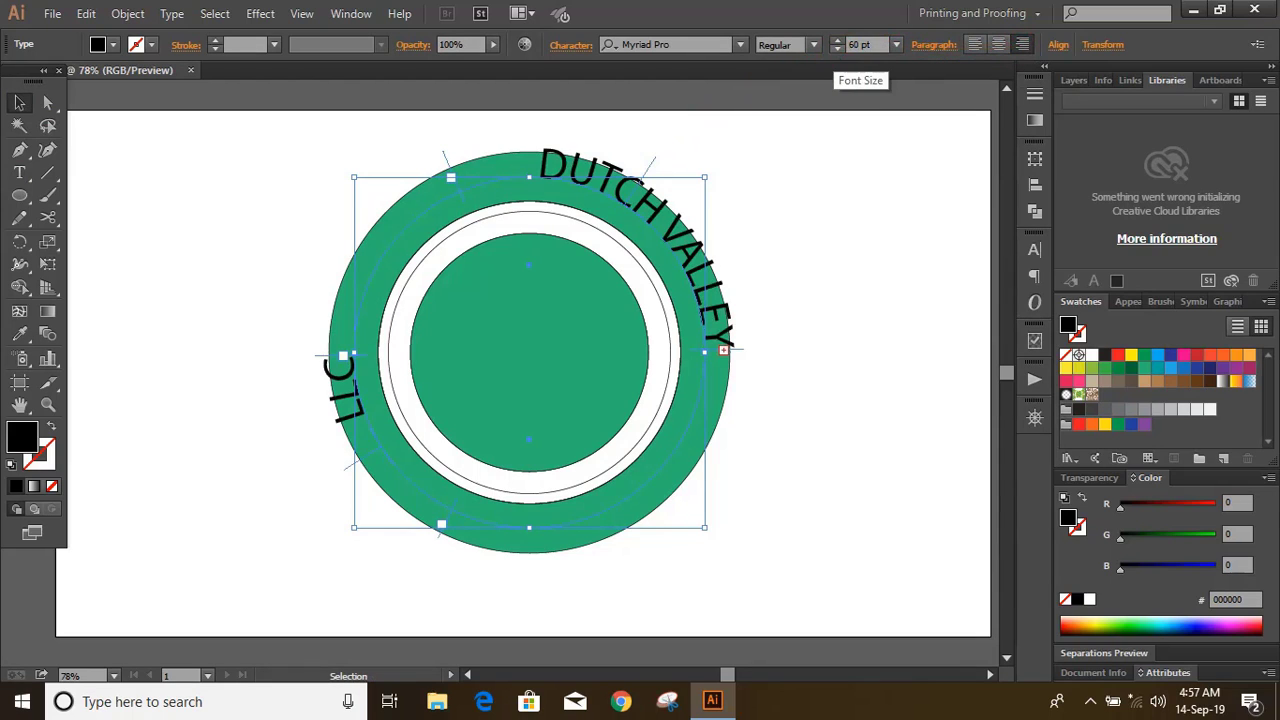
click(760, 280)
click(609, 192)
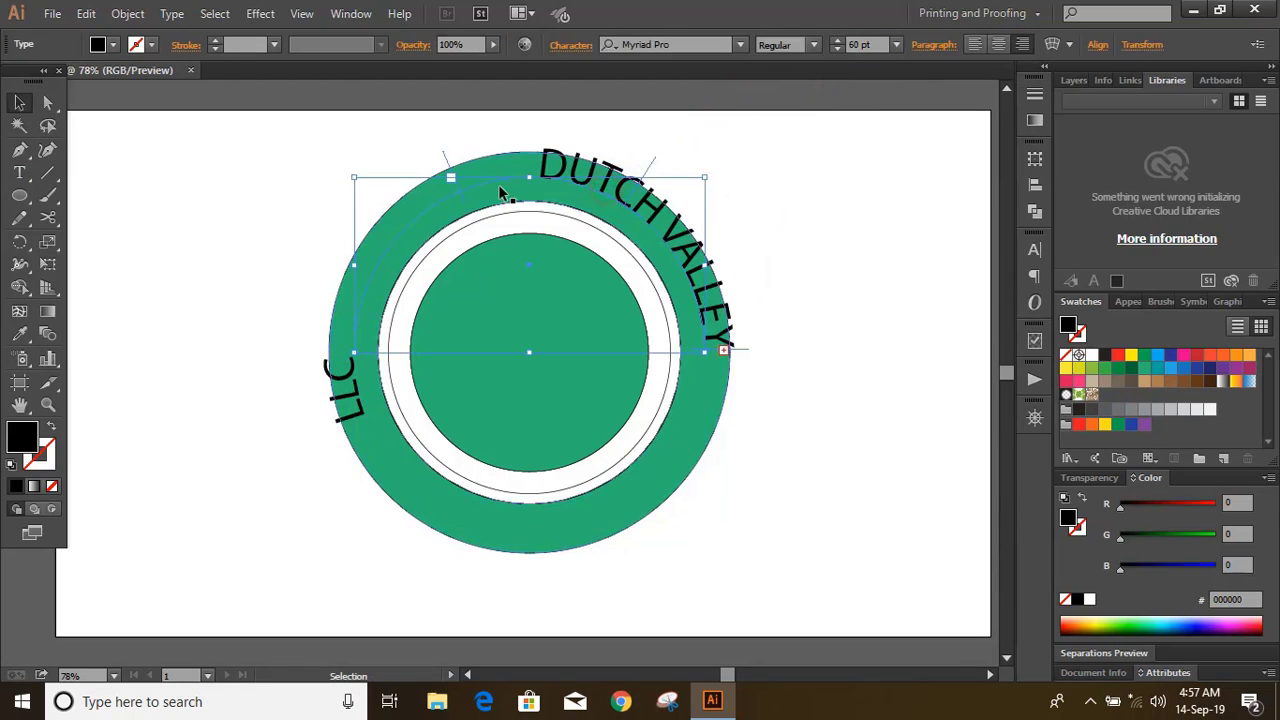
drag(446, 160, 318, 392)
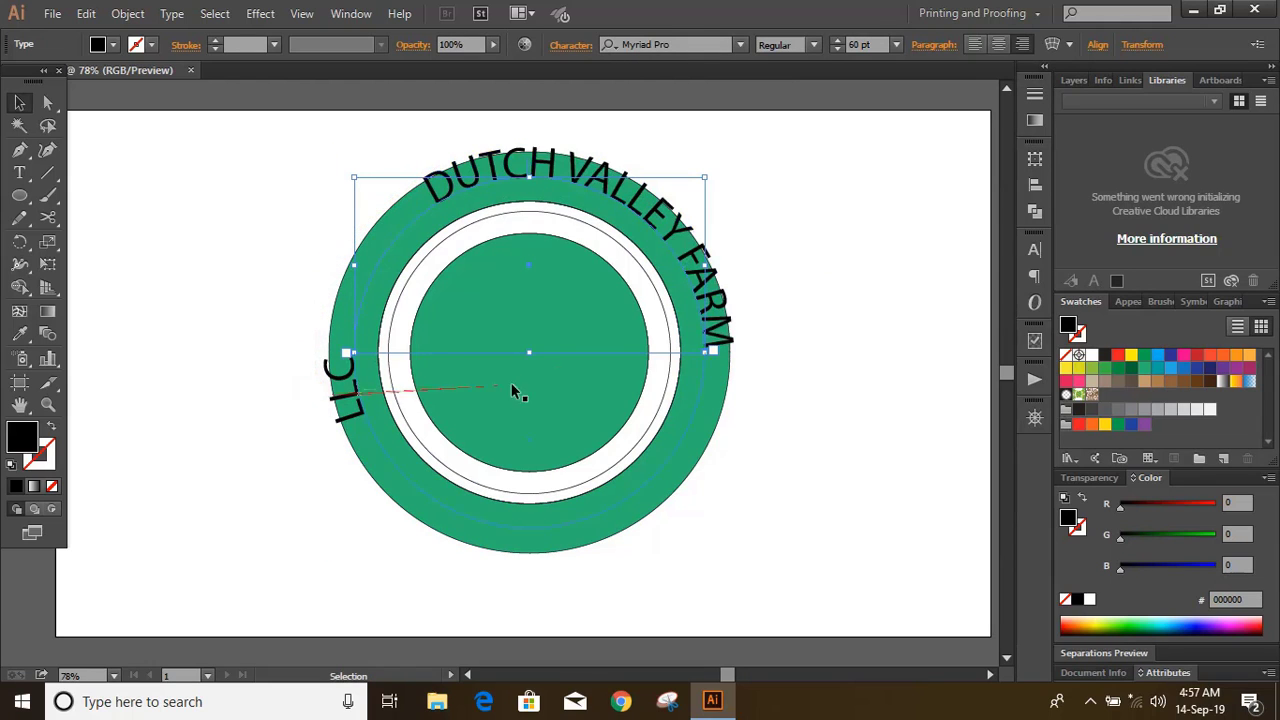
- Extend the LLC text path and centre LLC along the bottom arc
click(350, 410)
drag(441, 524, 737, 337)
click(996, 47)
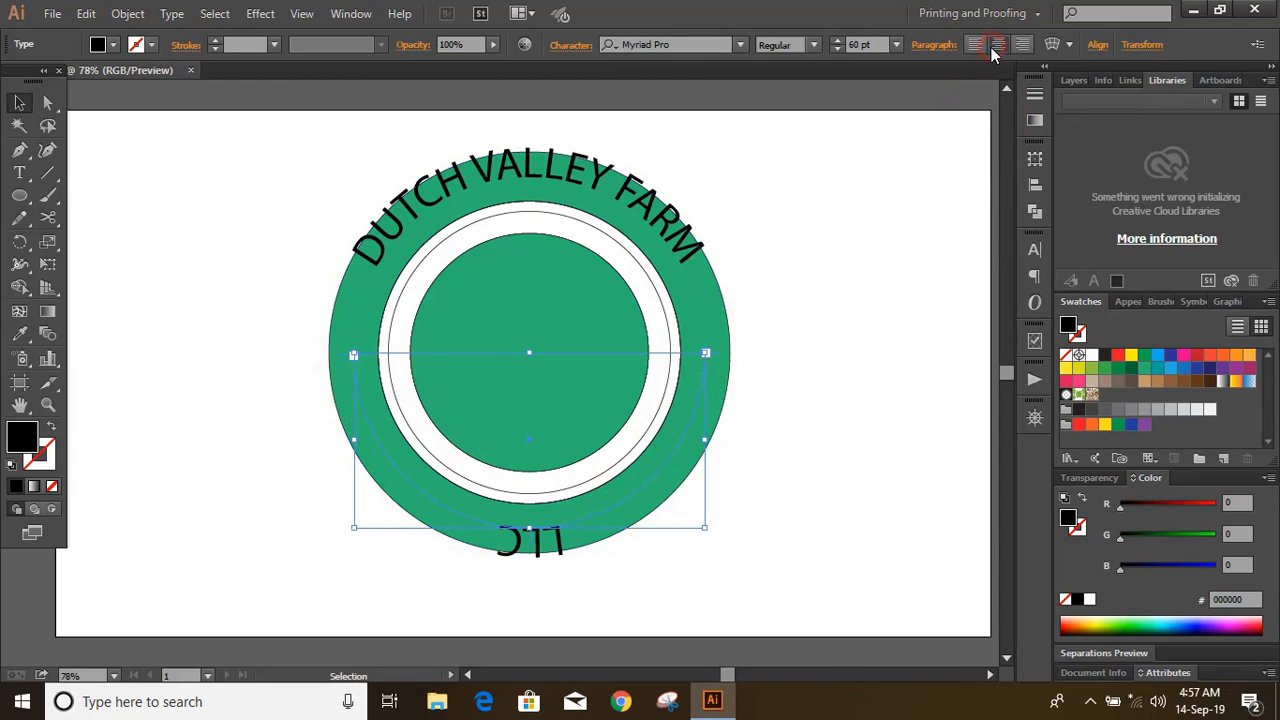
click(842, 338)
- Change both curved texts to the Algerian font
click(660, 225)
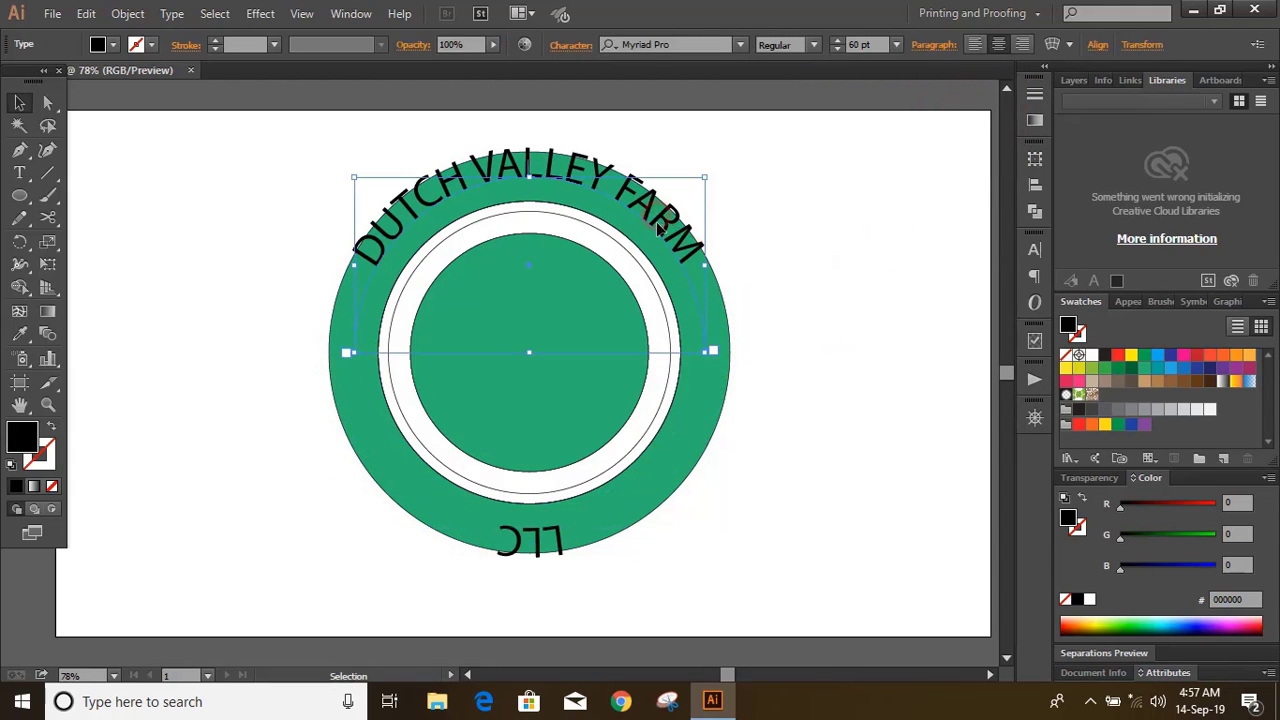
shift+click(551, 543)
click(660, 44)
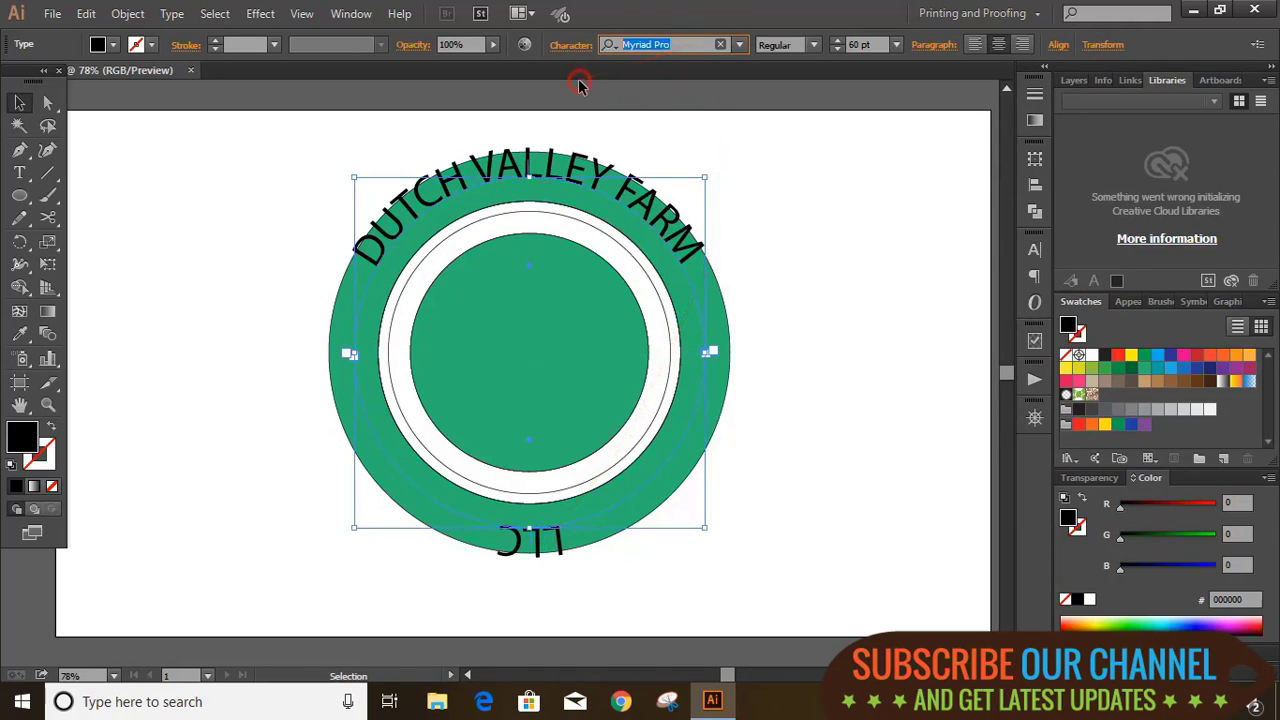
text(ALG)
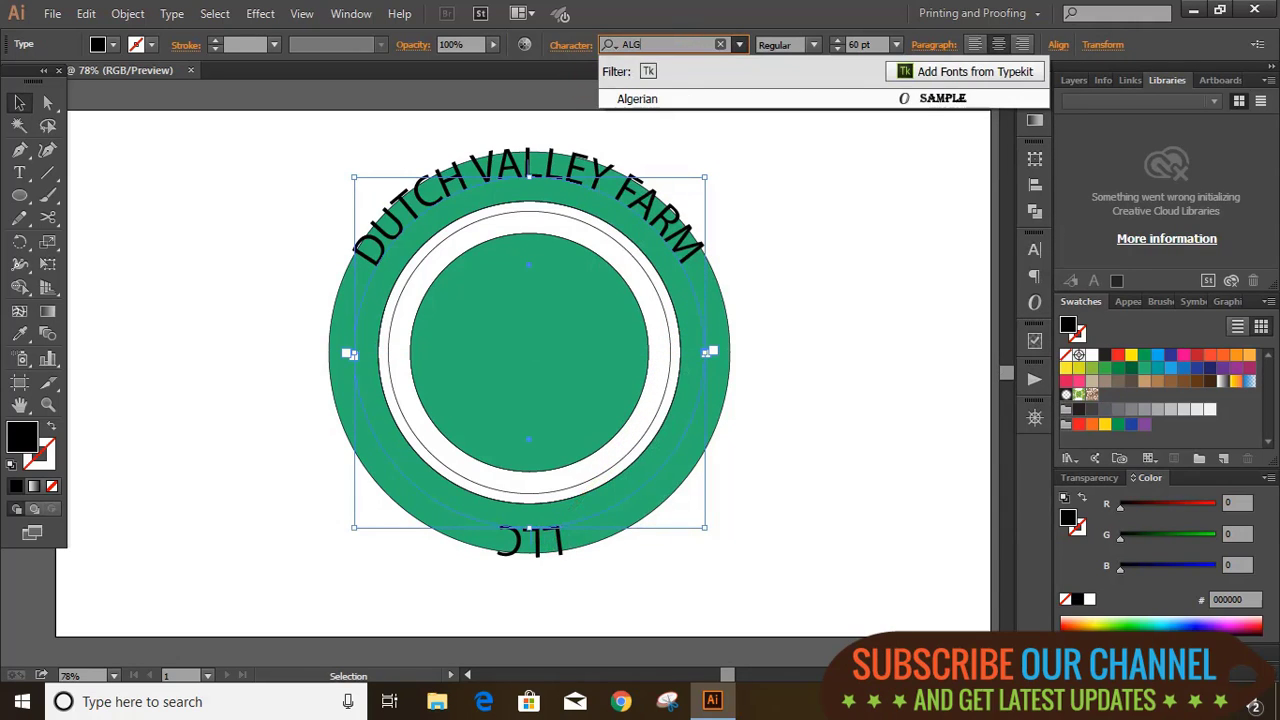
click(672, 104)
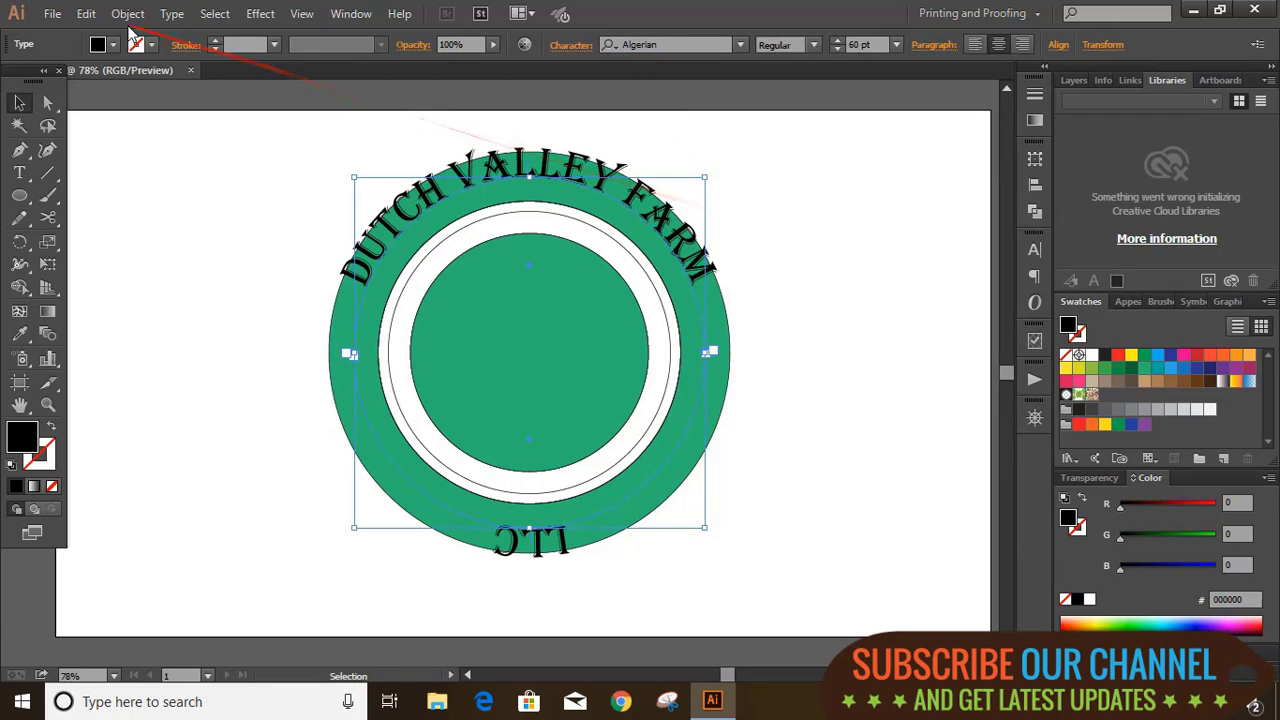
- Set DUTCH VALLEY FARM to Align to Path: Center in Type on a Path Options
click(178, 152)
click(445, 172)
click(172, 13)
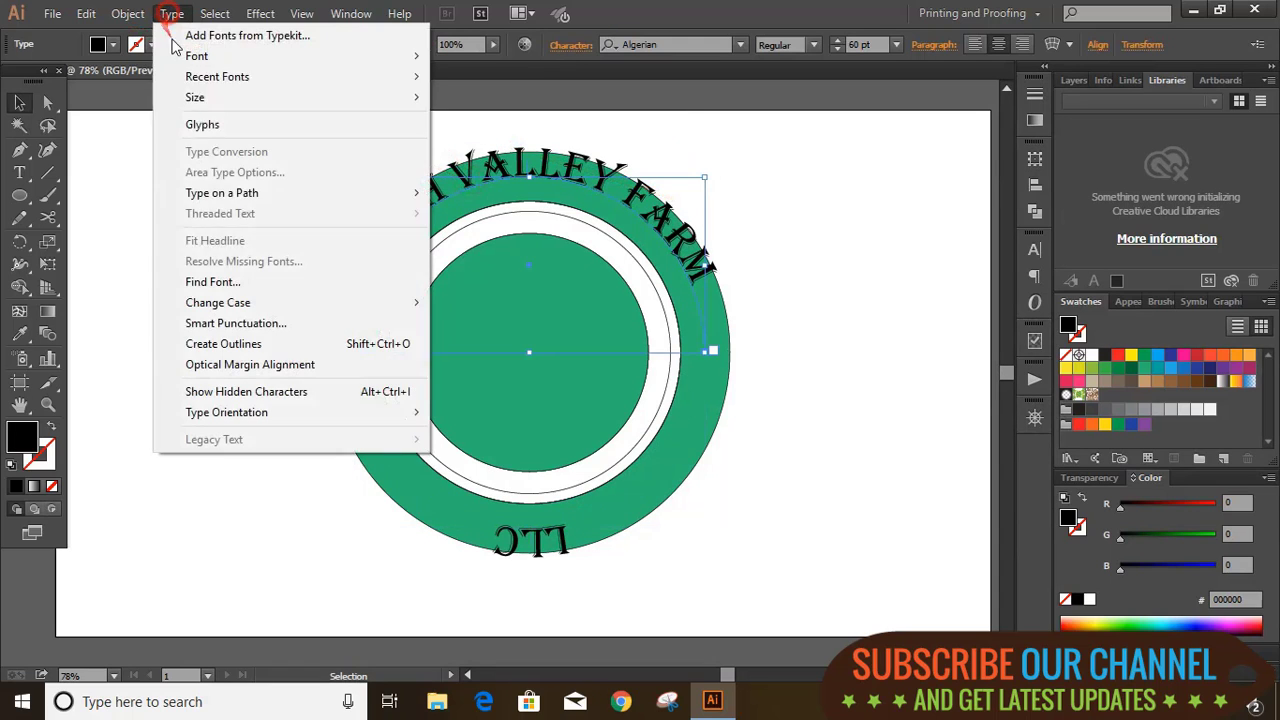
mouse_move(420, 193)
click(557, 221)
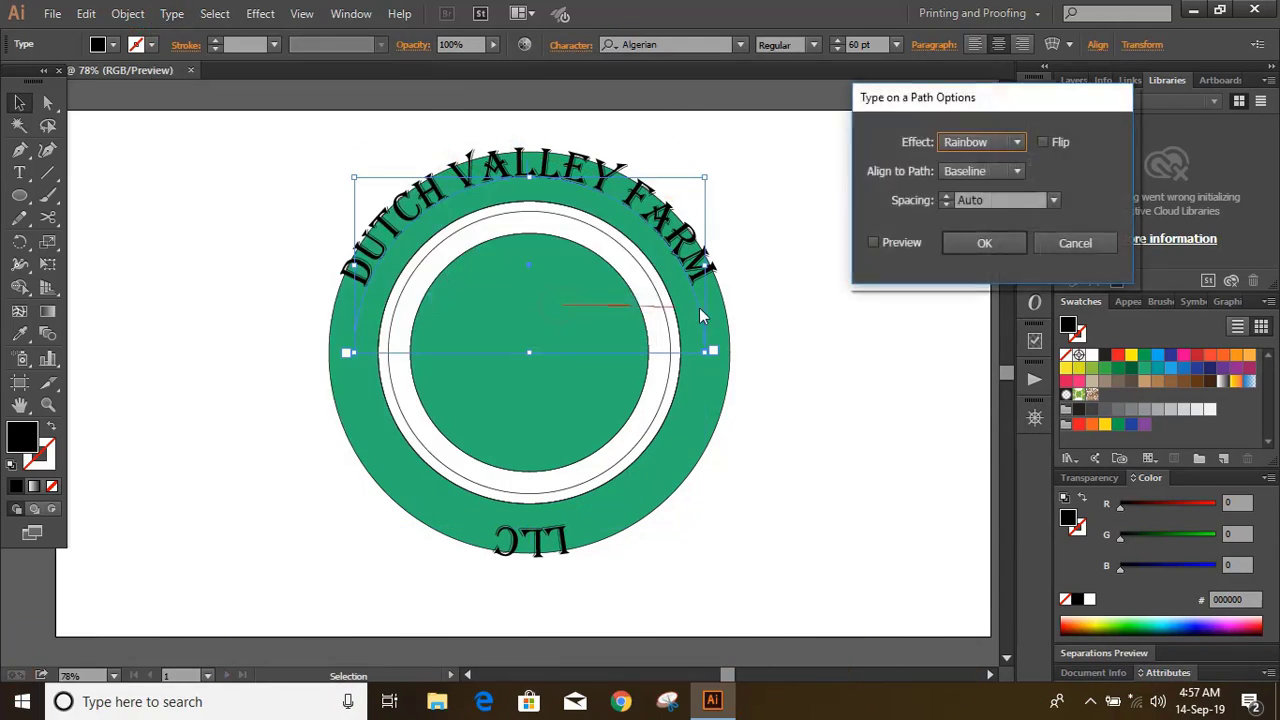
click(984, 171)
click(968, 231)
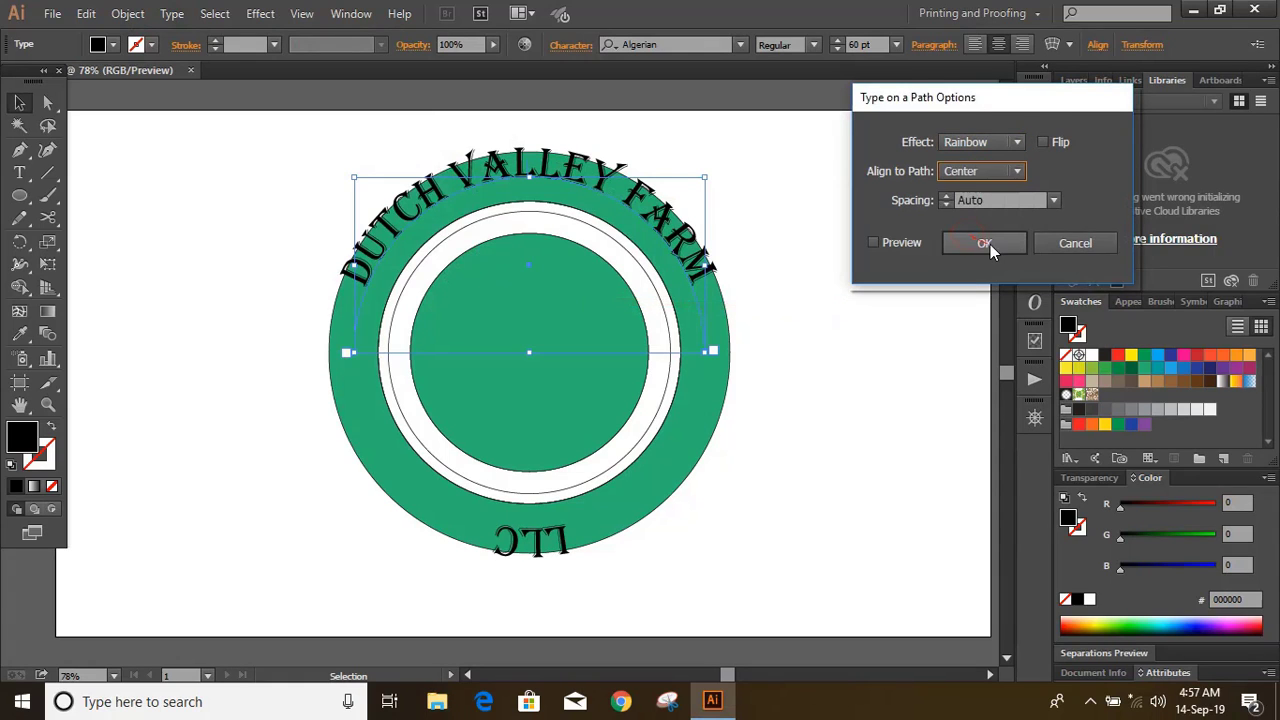
click(986, 243)
click(808, 400)
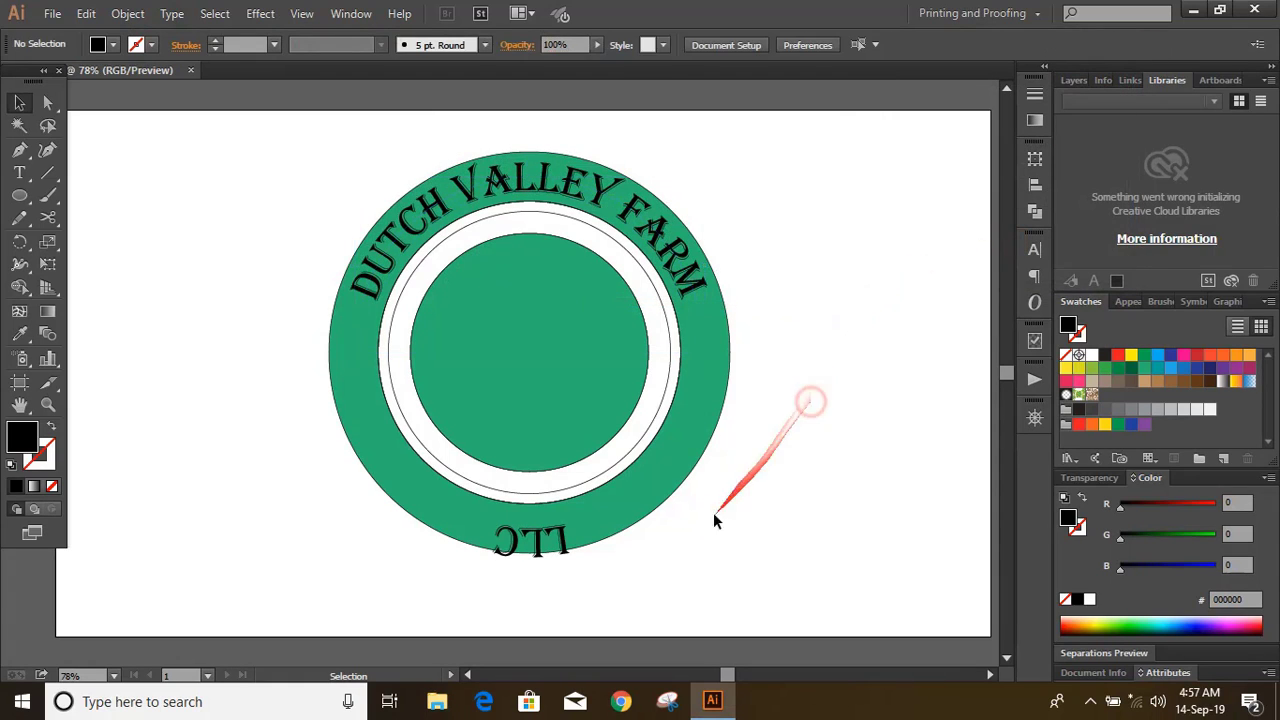
- Flip LLC so it reads upright and centre it on its path
click(537, 543)
click(168, 13)
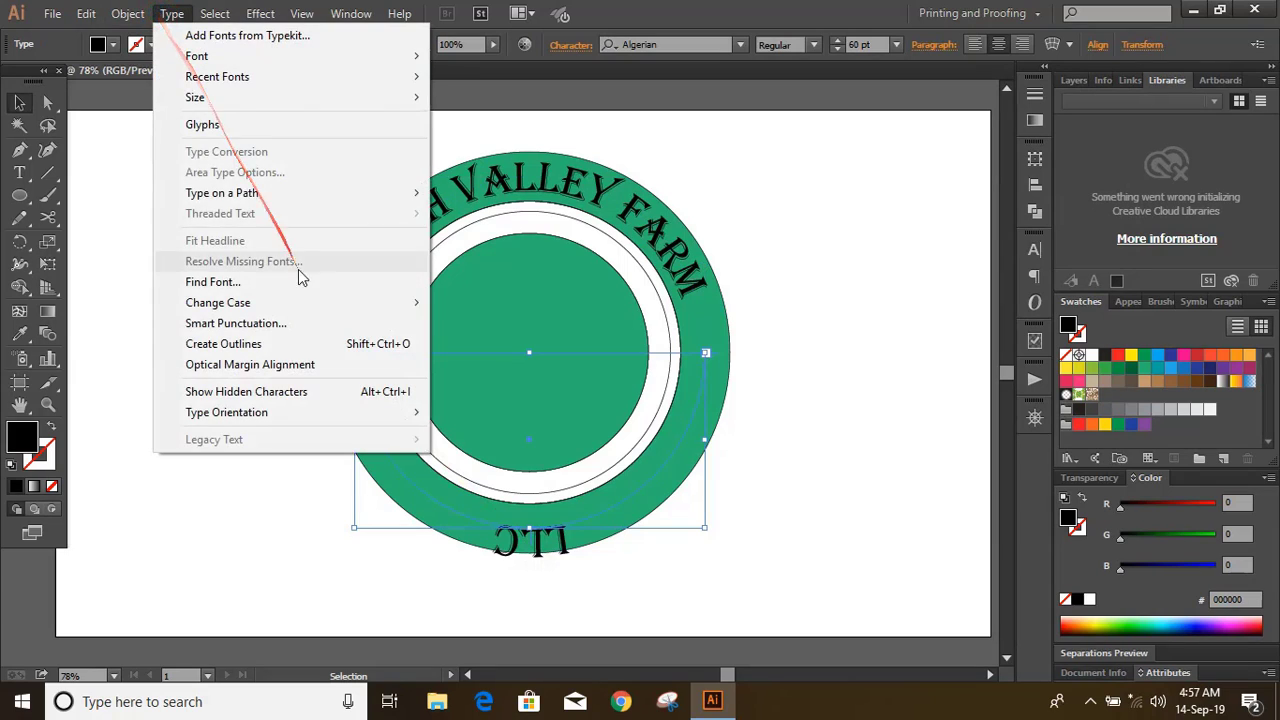
mouse_move(369, 203)
click(535, 302)
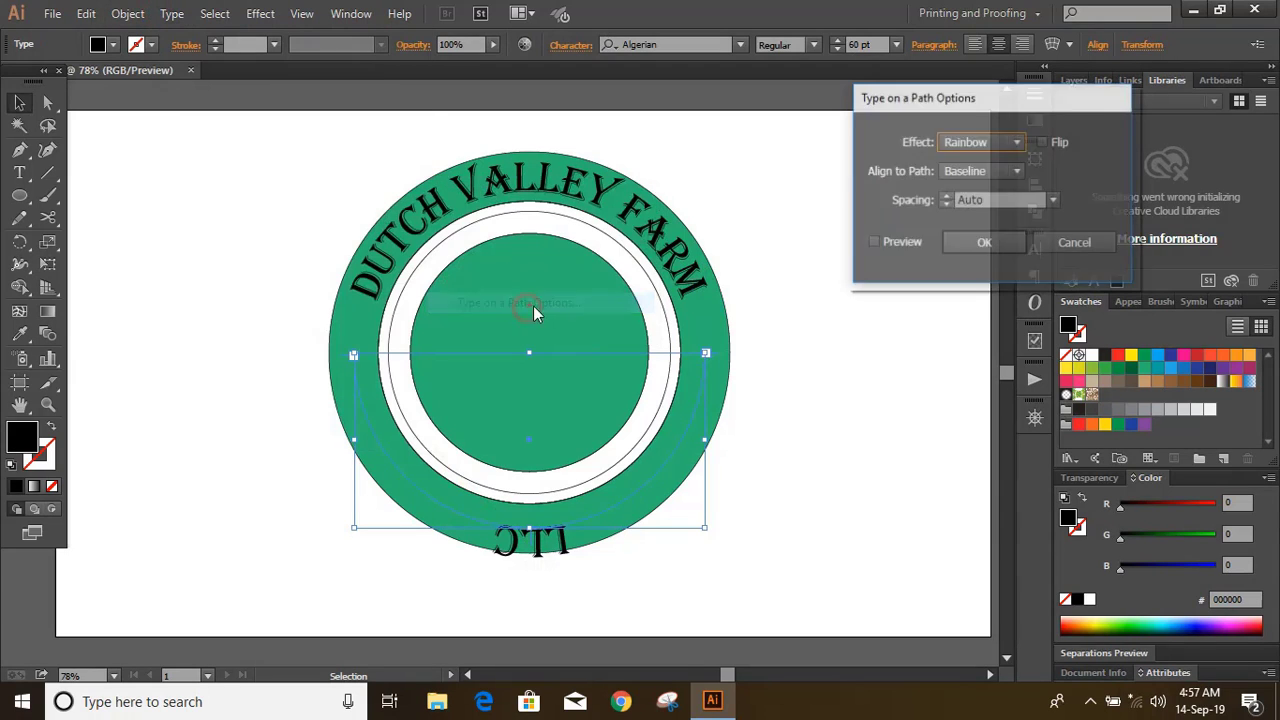
click(1043, 143)
click(1014, 170)
click(977, 231)
click(979, 242)
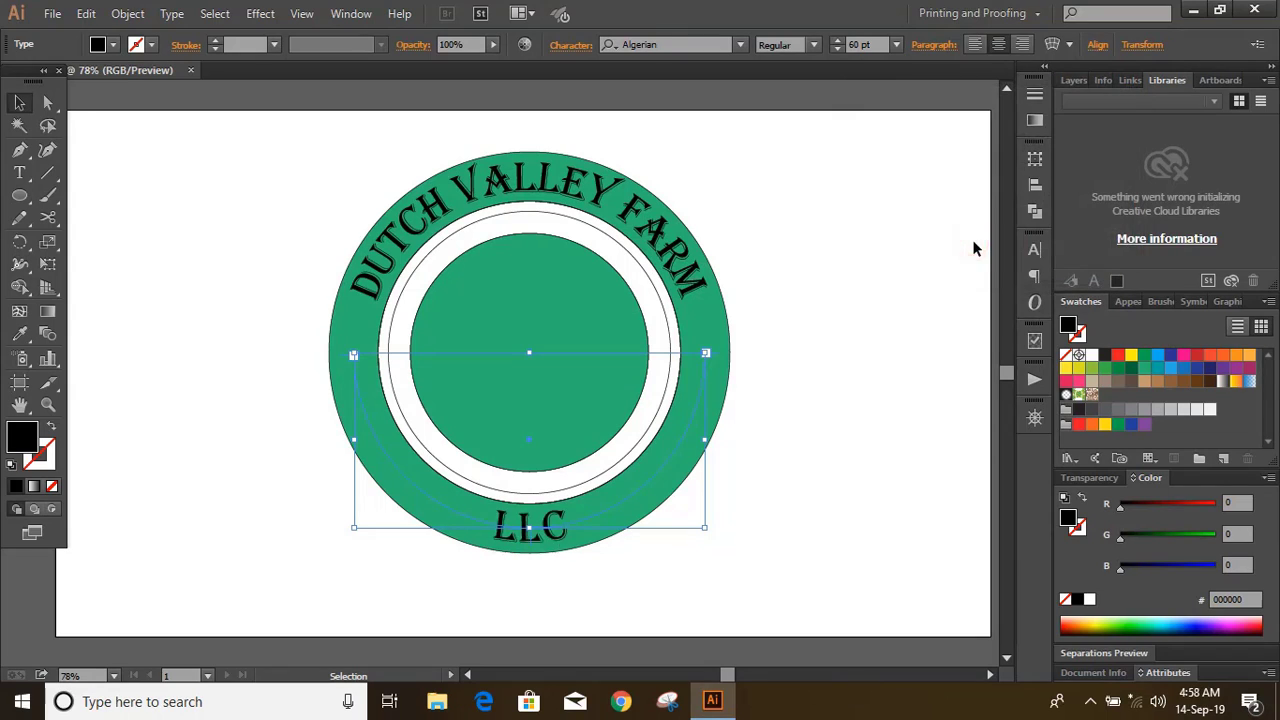
click(829, 442)
- Increase the DUTCH VALLEY FARM text size to 65 pt
click(661, 243)
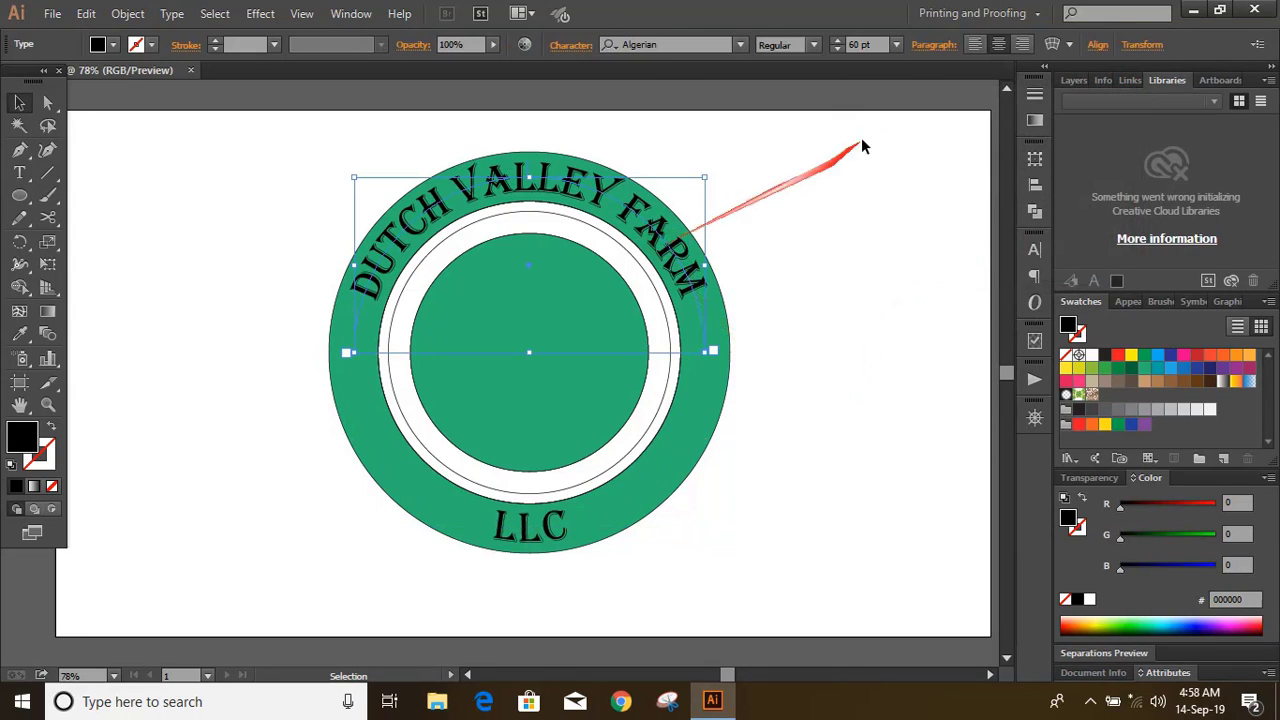
click(835, 44)
click(835, 44)
click(835, 44)
click(835, 44)
click(835, 44)
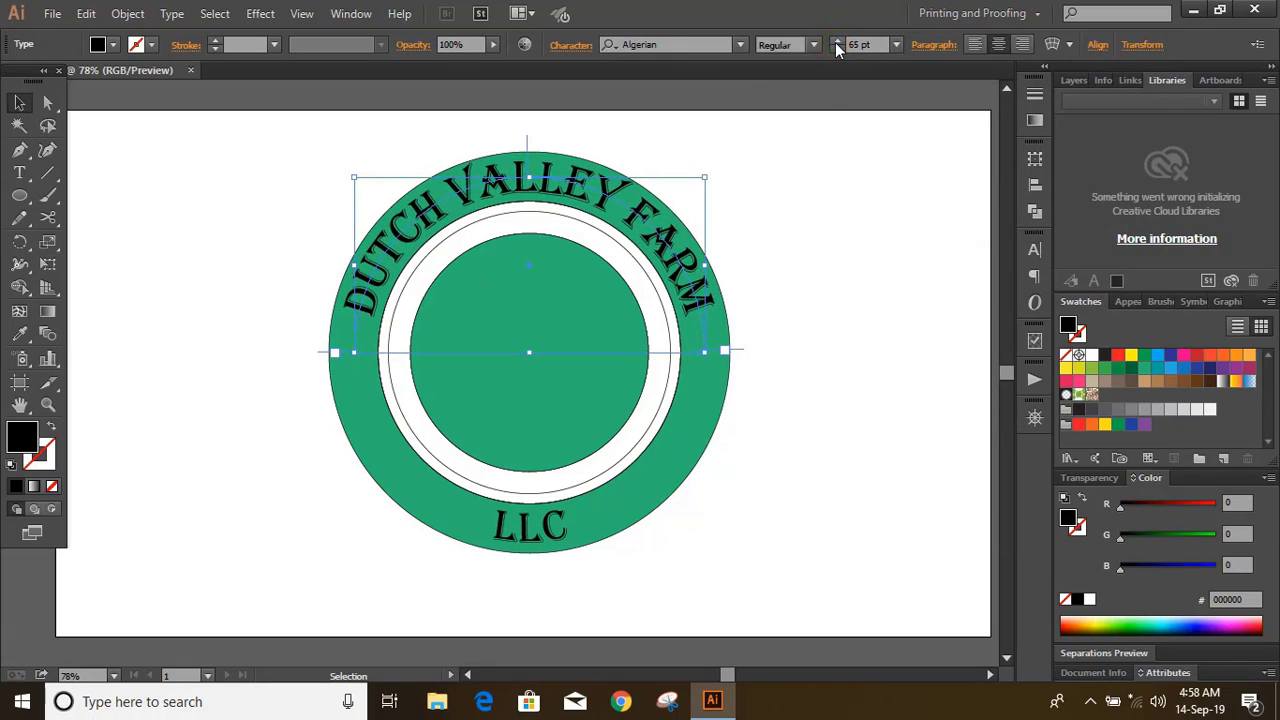
- Lock both curved texts in place with Object > Lock > Selection
click(750, 292)
click(700, 300)
shift+click(550, 520)
click(128, 13)
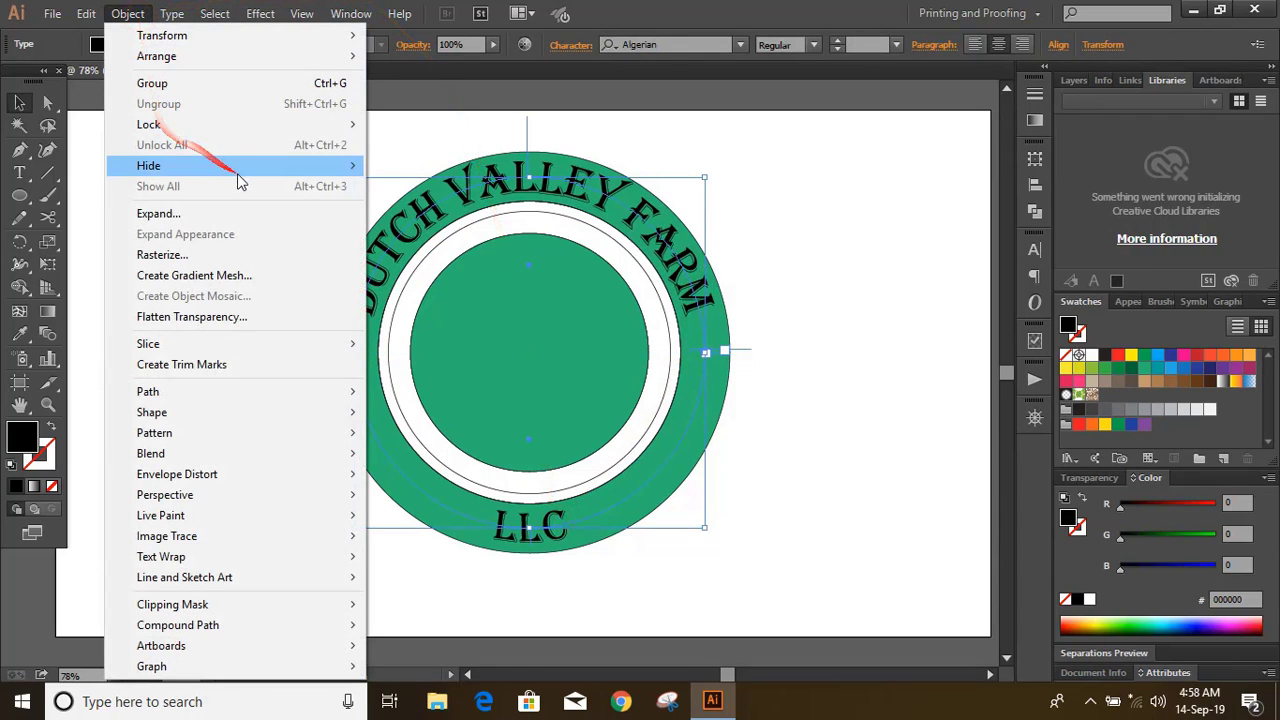
mouse_move(302, 130)
click(415, 124)
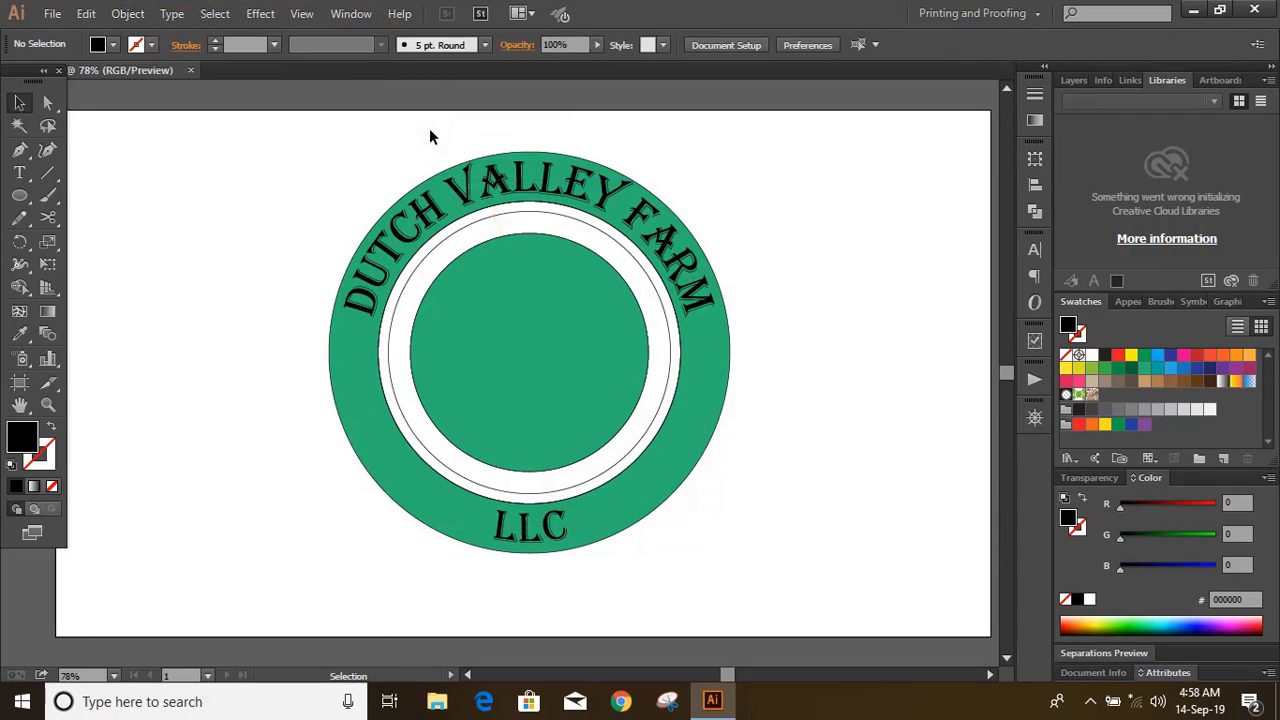
key(ctrl+minus)
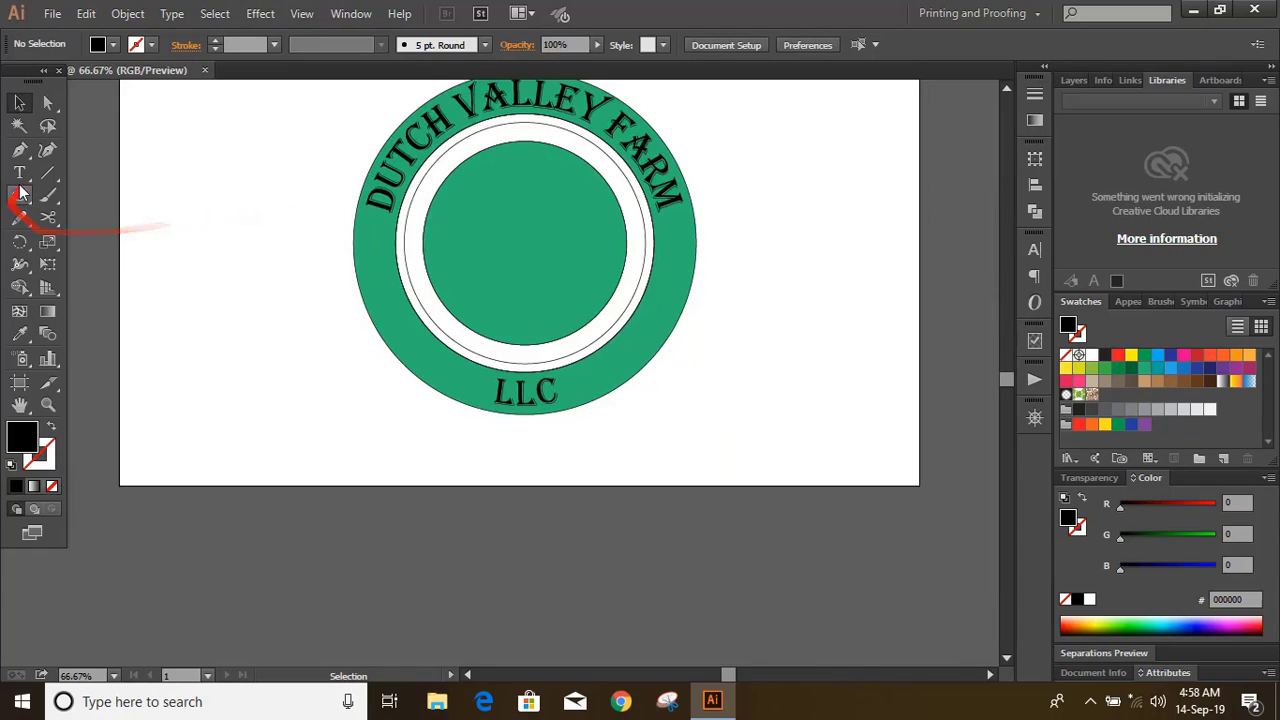
- Draw a large unfilled, black-outlined ellipse over the lower badge, widen it and tilt it about 29°
click(16, 198)
drag(306, 312, 791, 552)
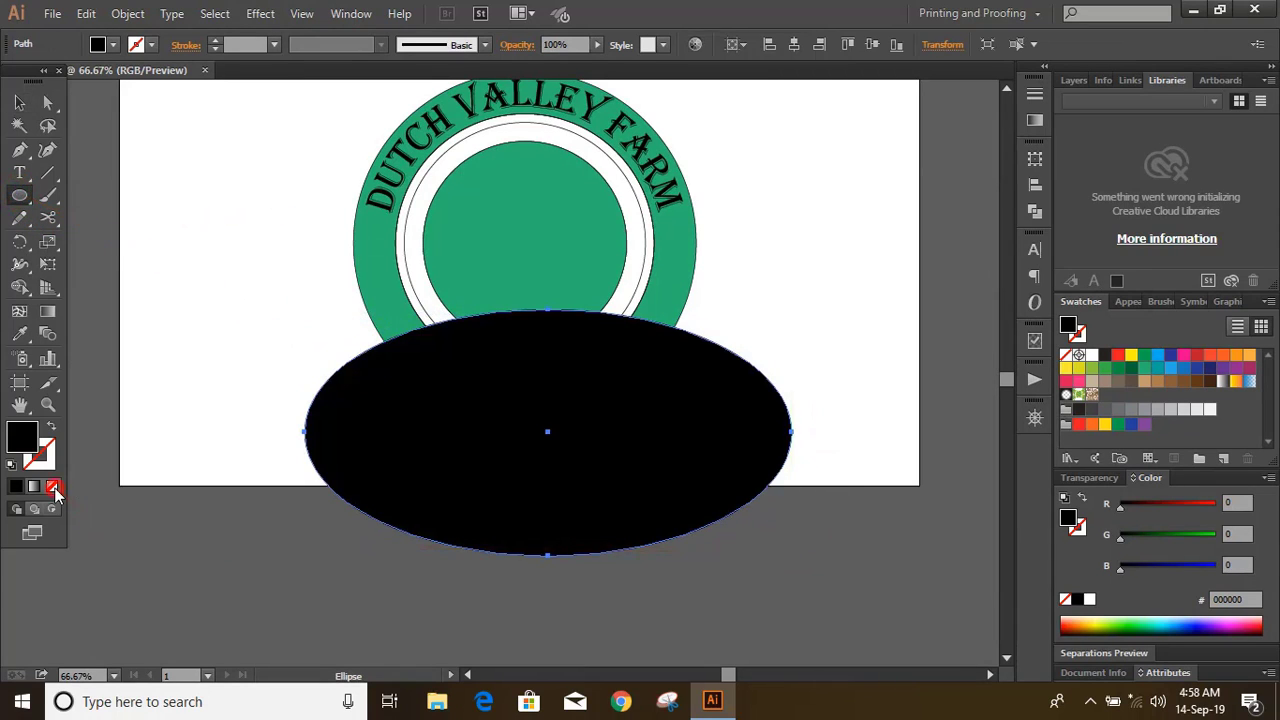
click(53, 487)
click(15, 487)
click(19, 103)
drag(790, 433, 855, 432)
drag(863, 564, 854, 420)
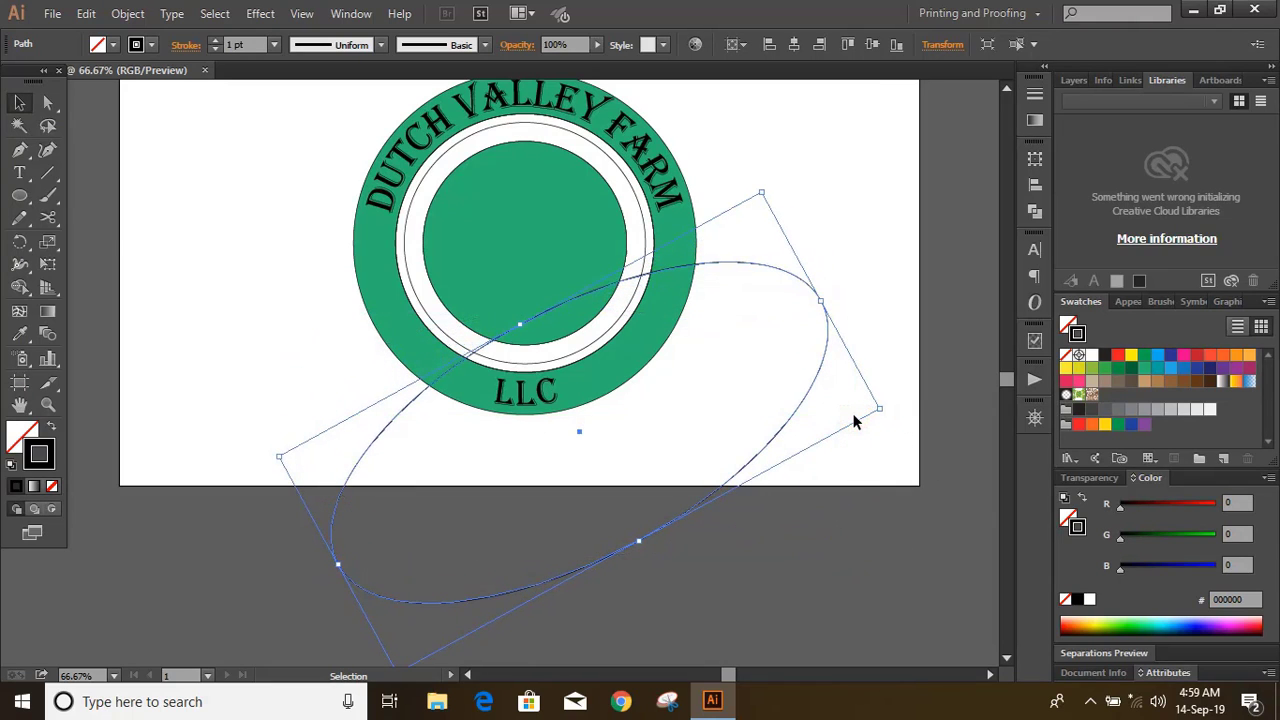
click(829, 479)
- Make offset copies of the ellipse up and left, rotating one slightly
drag(769, 450, 734, 424)
click(821, 209)
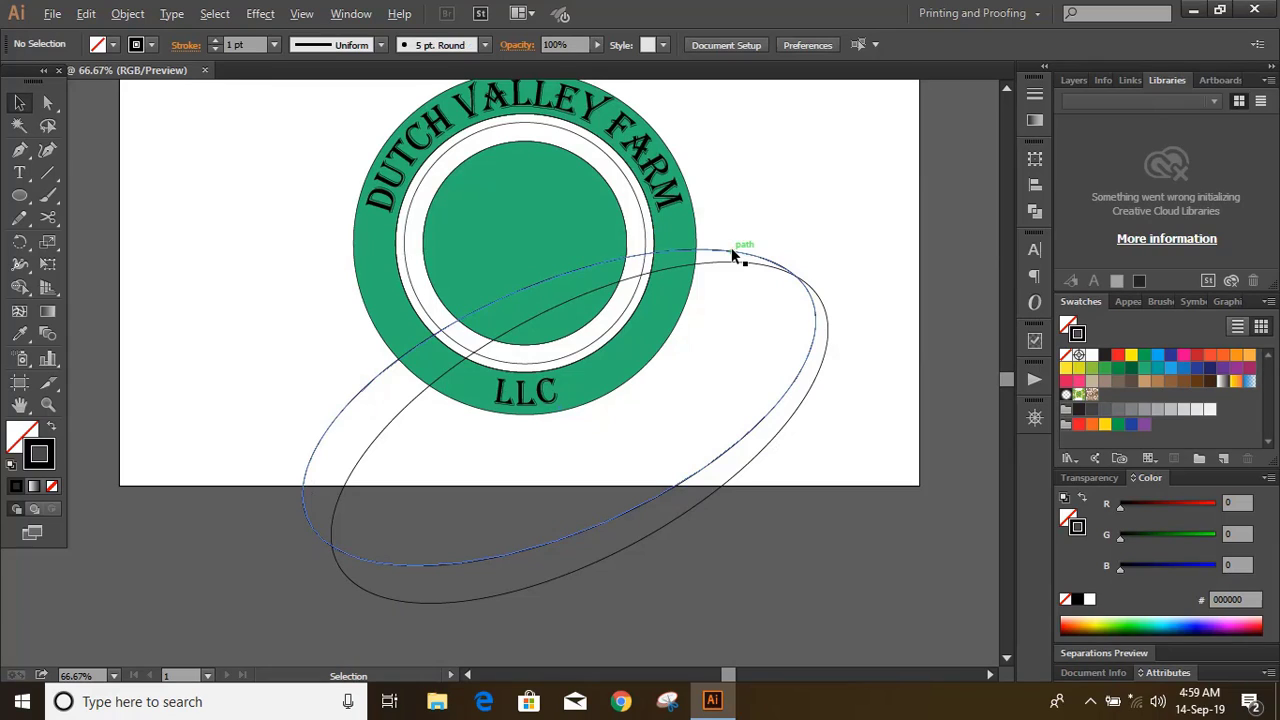
drag(731, 248, 722, 245)
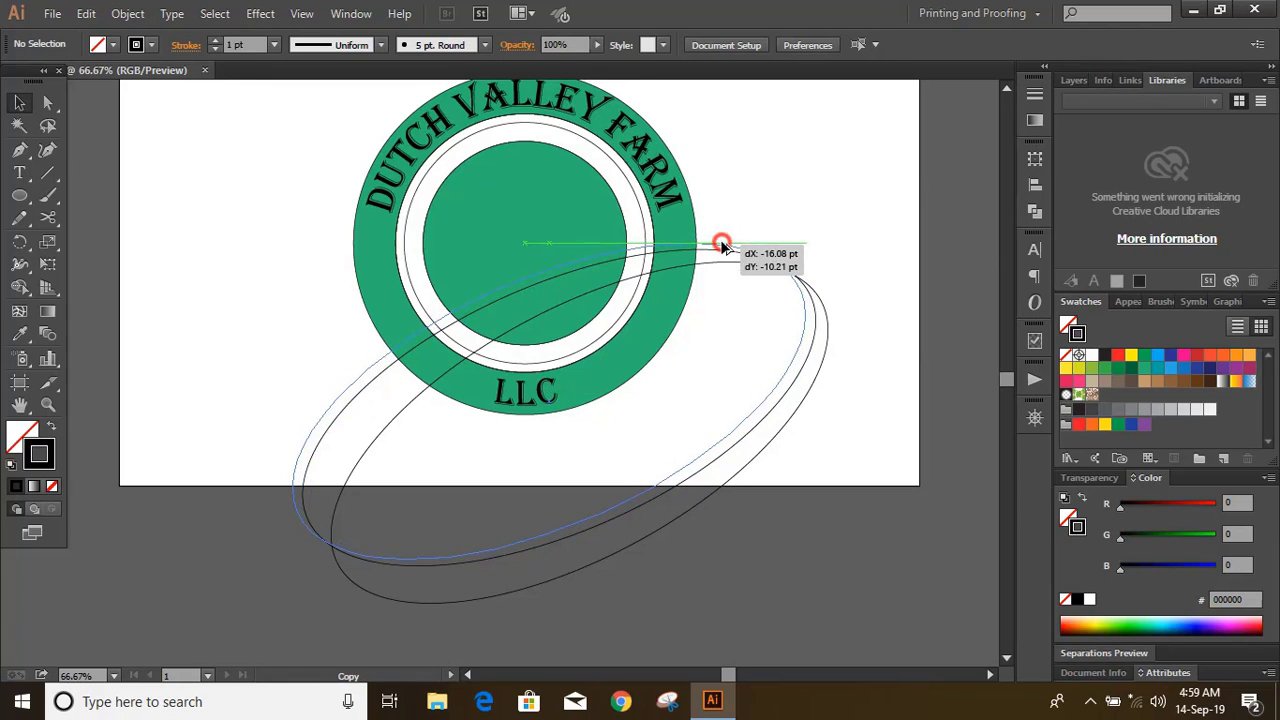
drag(722, 245, 722, 247)
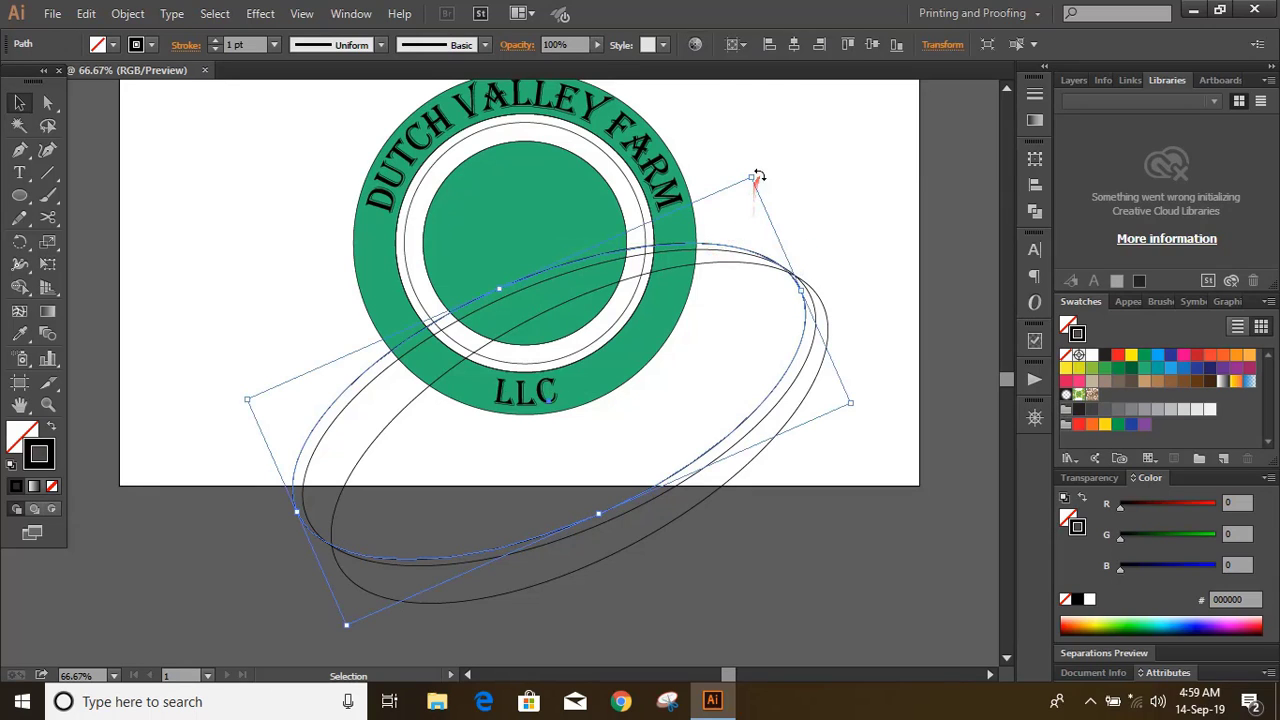
drag(757, 178, 766, 182)
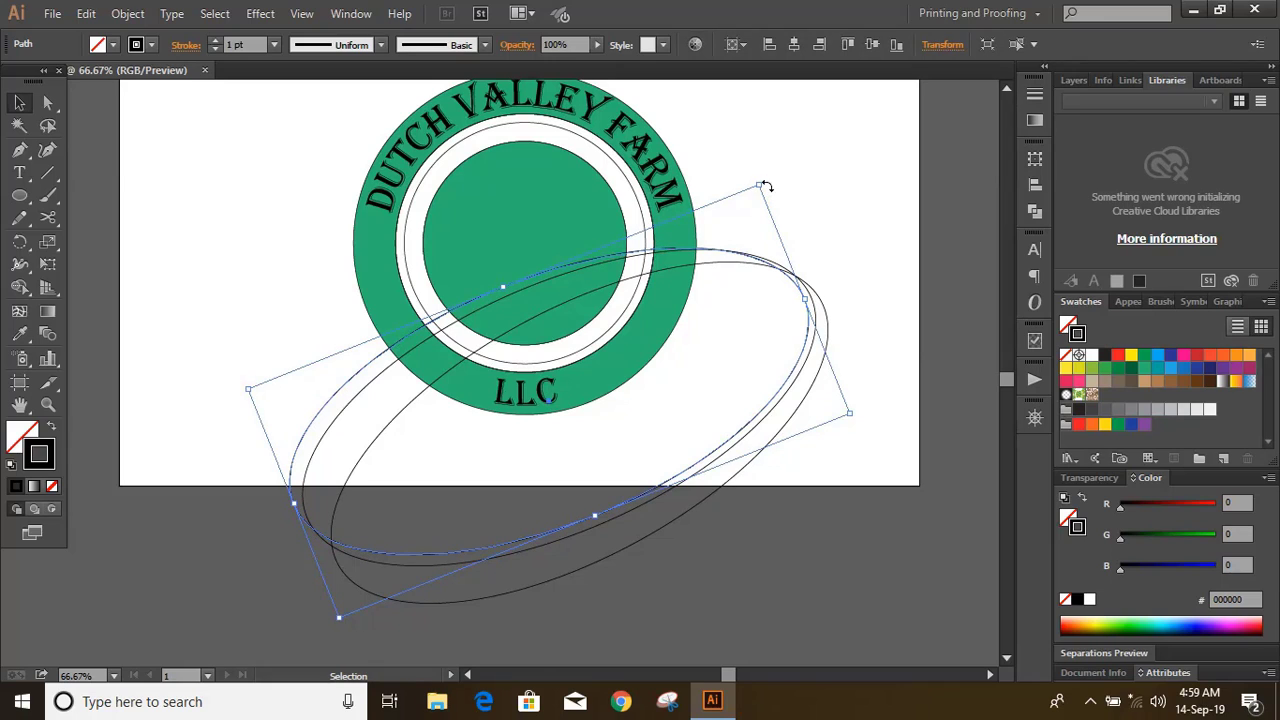
drag(765, 186, 765, 185)
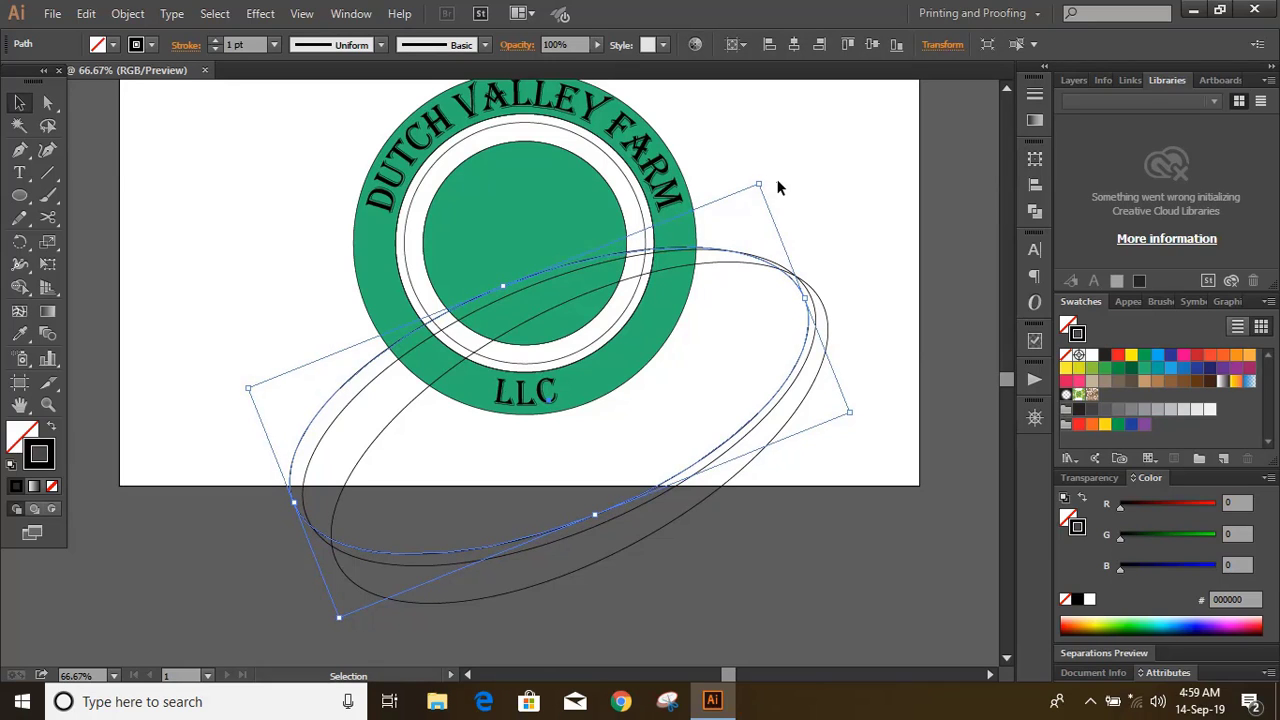
click(772, 198)
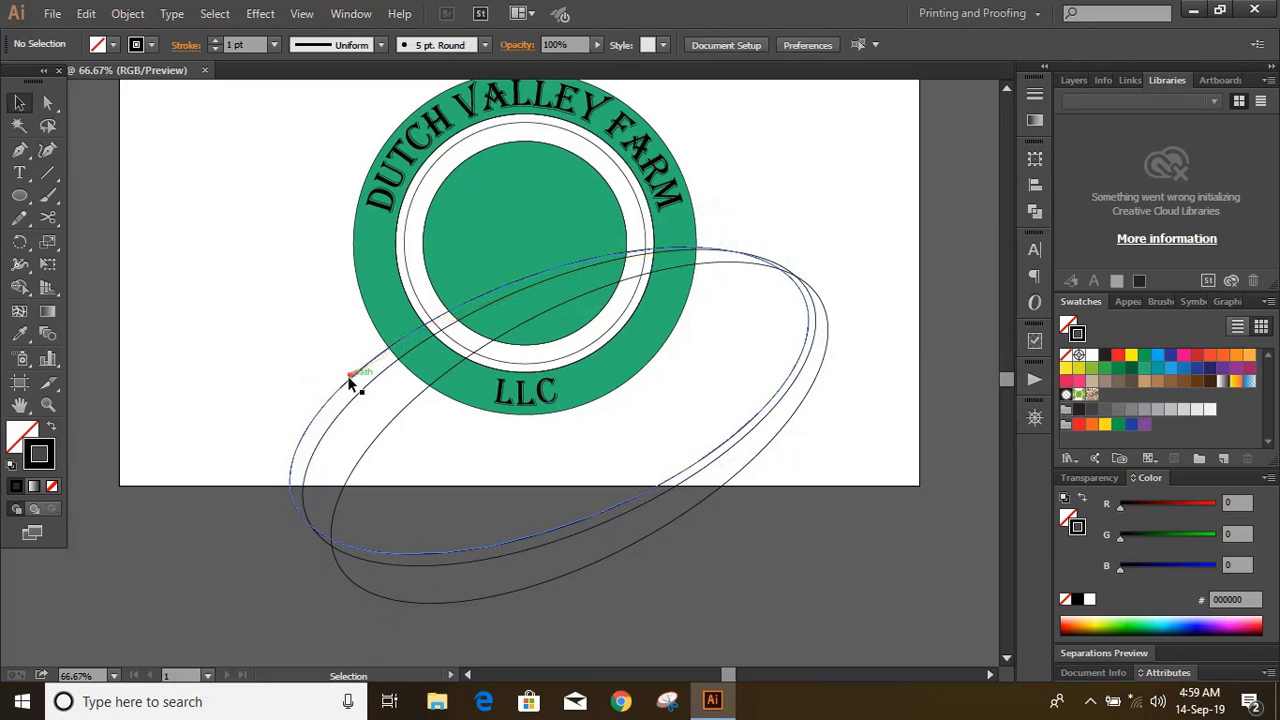
- Offset another ellipse up and left and rotate it about 13 degrees
drag(352, 383, 334, 368)
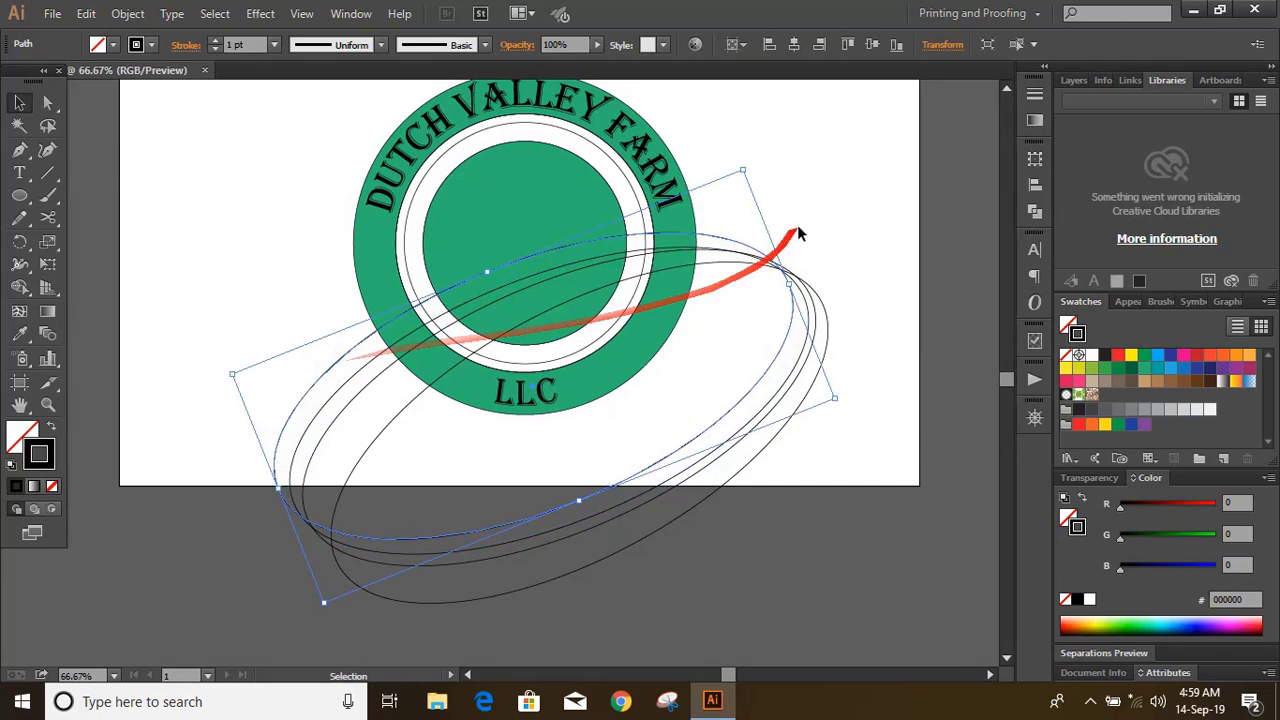
drag(751, 168, 777, 206)
click(215, 360)
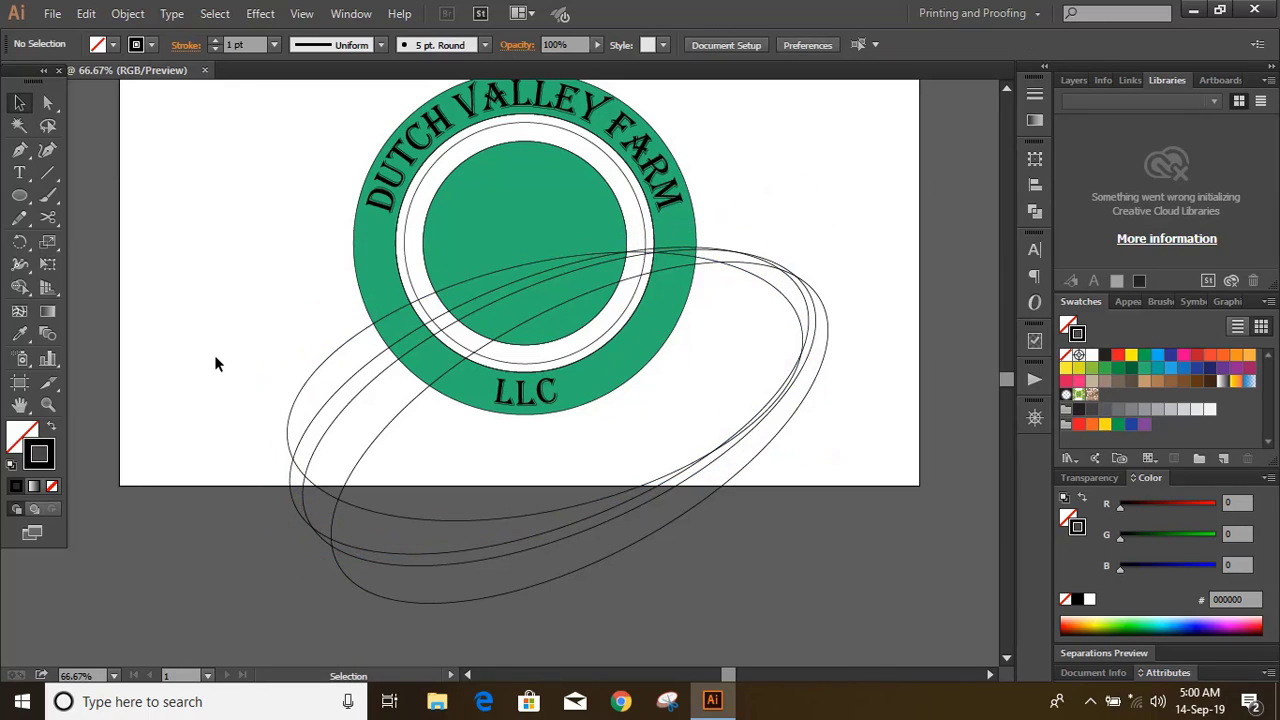
- Draw a straight Pen line from the inner circle up toward FARM
click(19, 149)
key(ctrl+plus)
scroll(775, 330, up, 4)
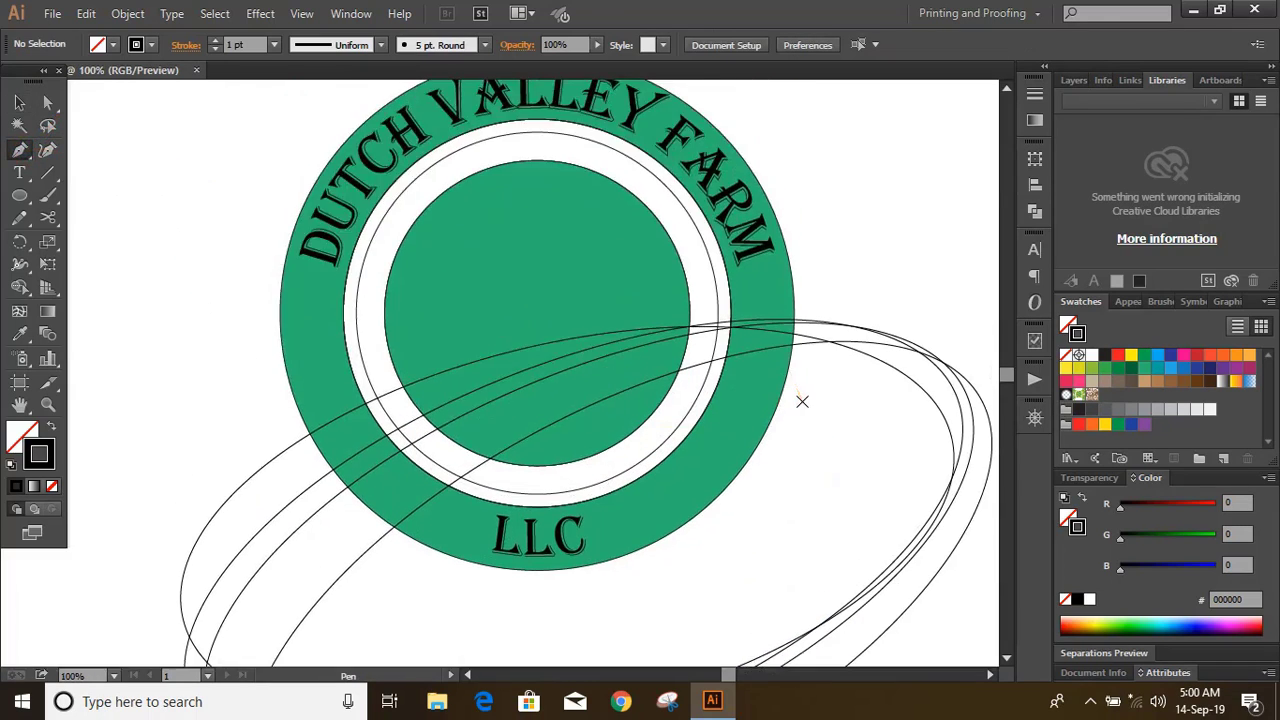
click(780, 289)
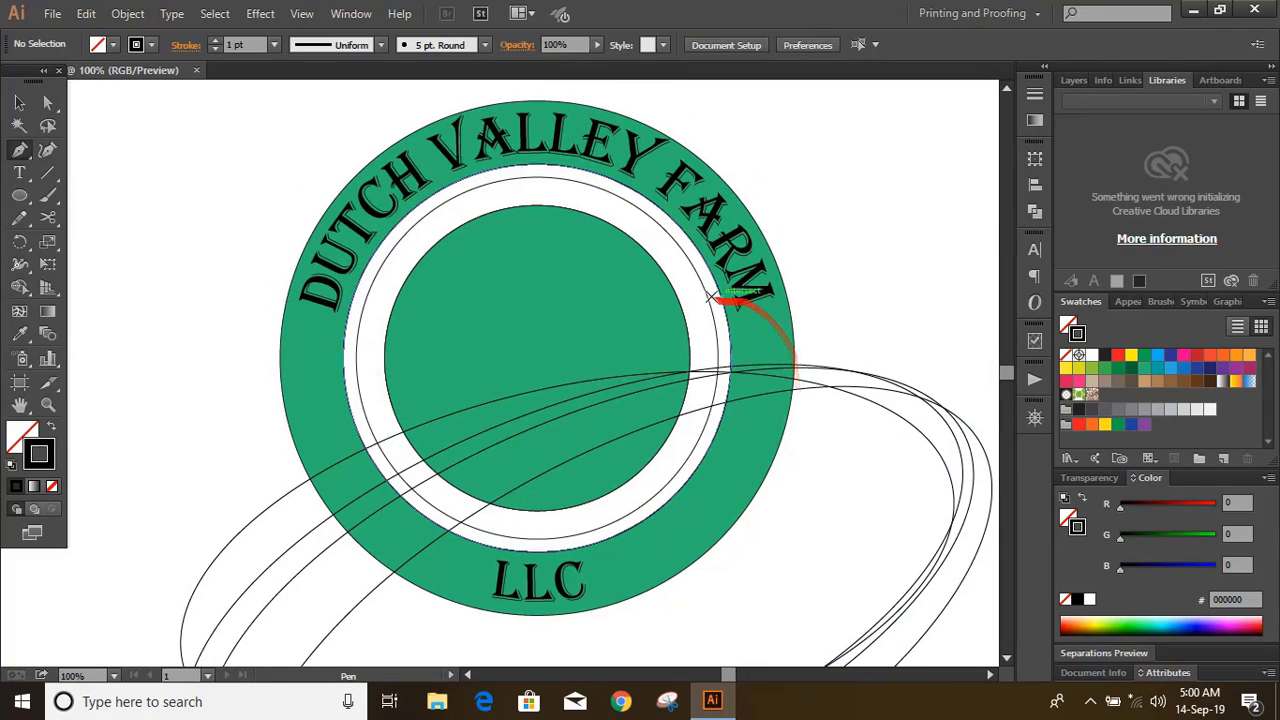
click(633, 374)
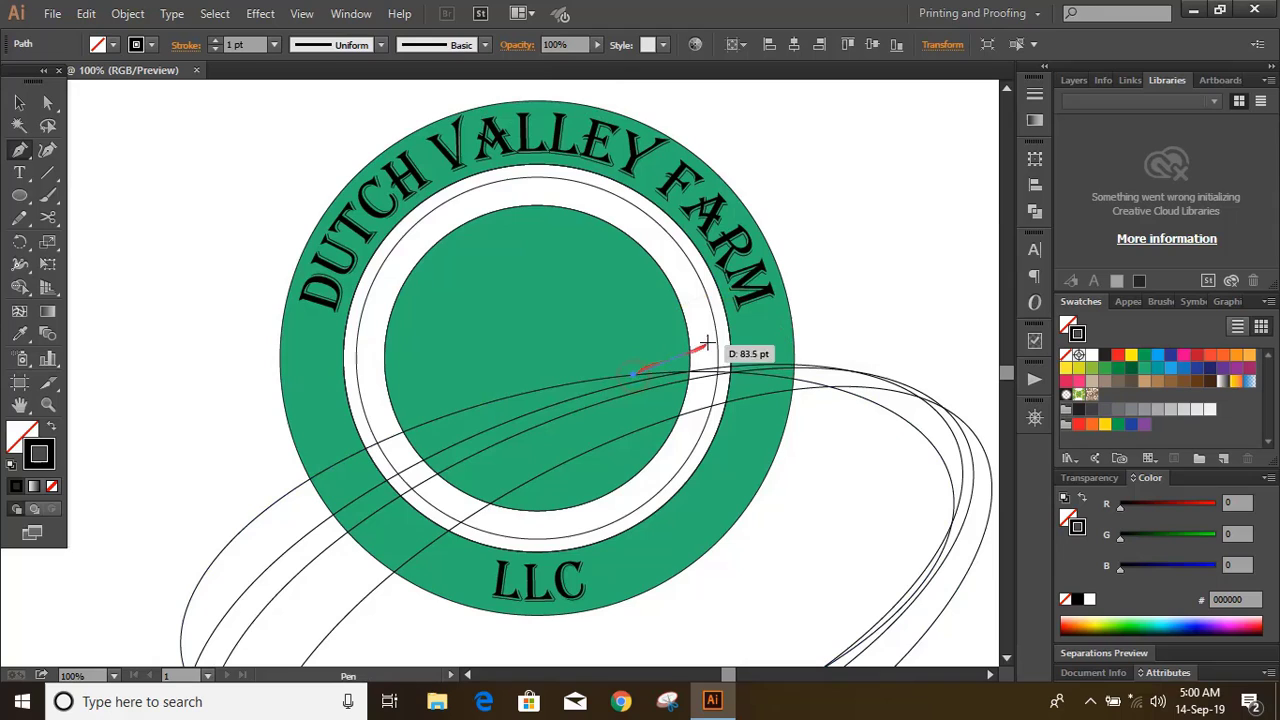
click(718, 261)
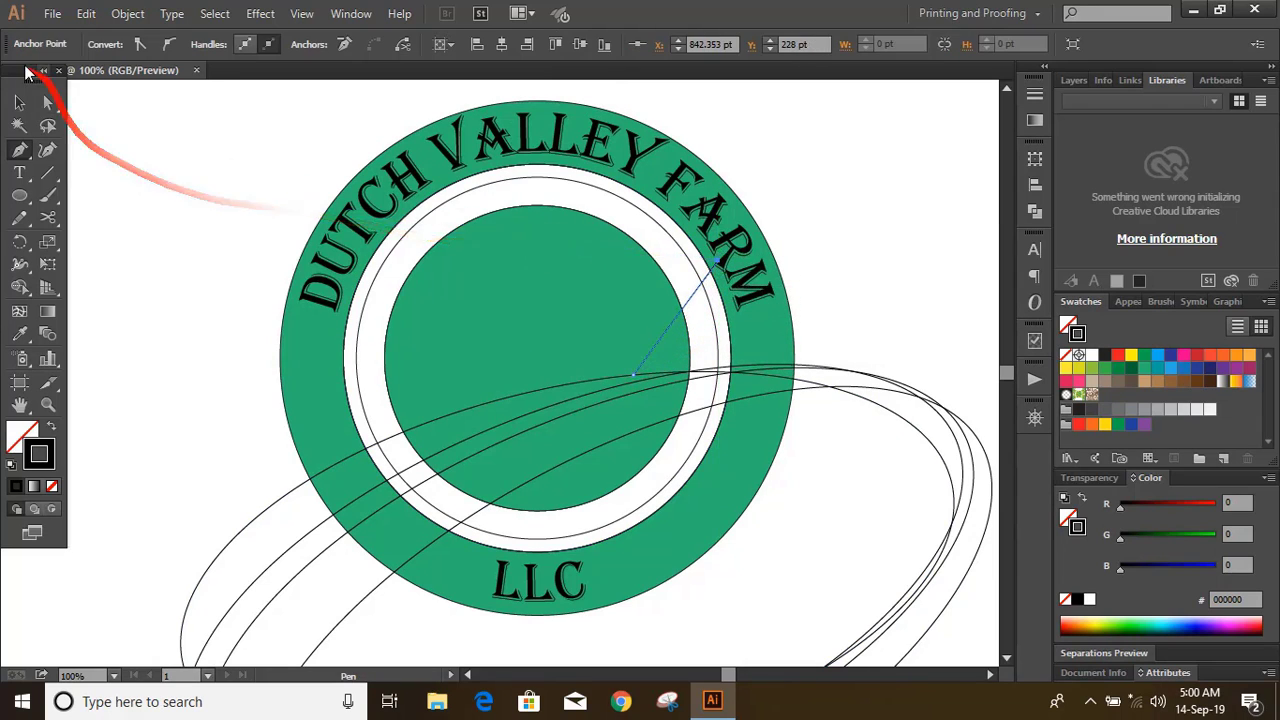
click(205, 325)
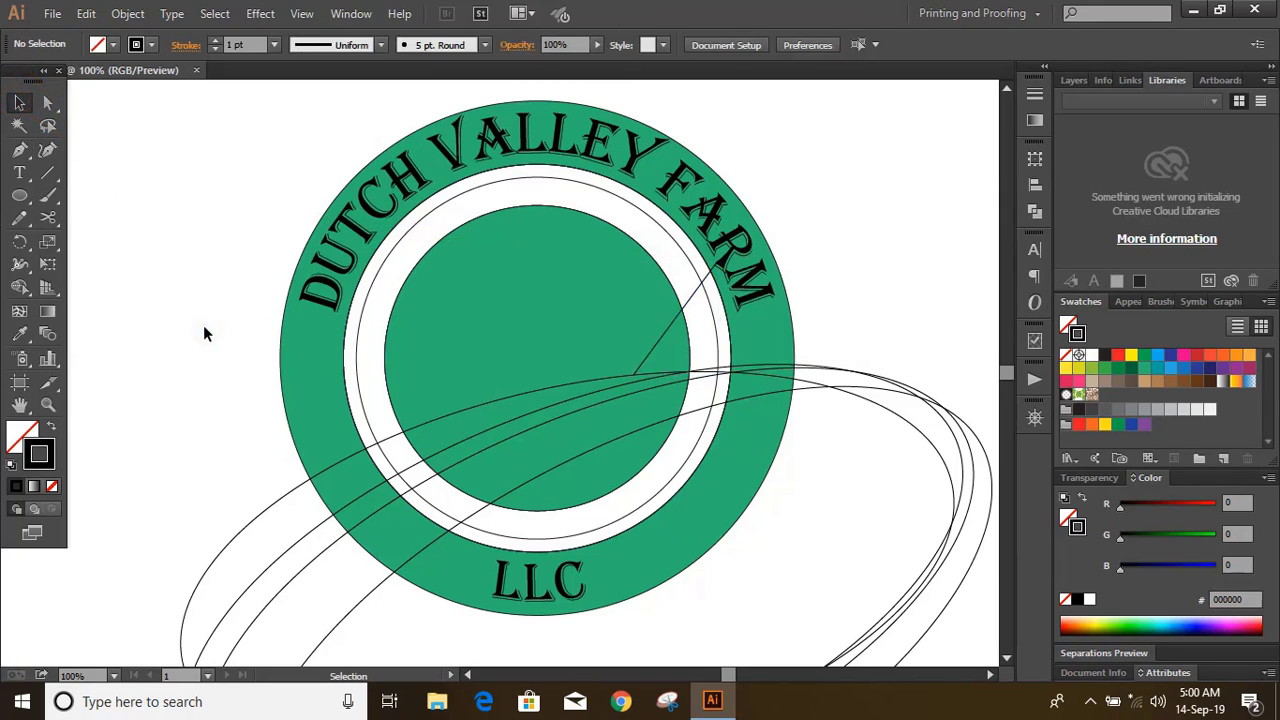
- Fill three swoosh strips across the badge orange with Shape Builder
drag(831, 485, 115, 217)
click(19, 287)
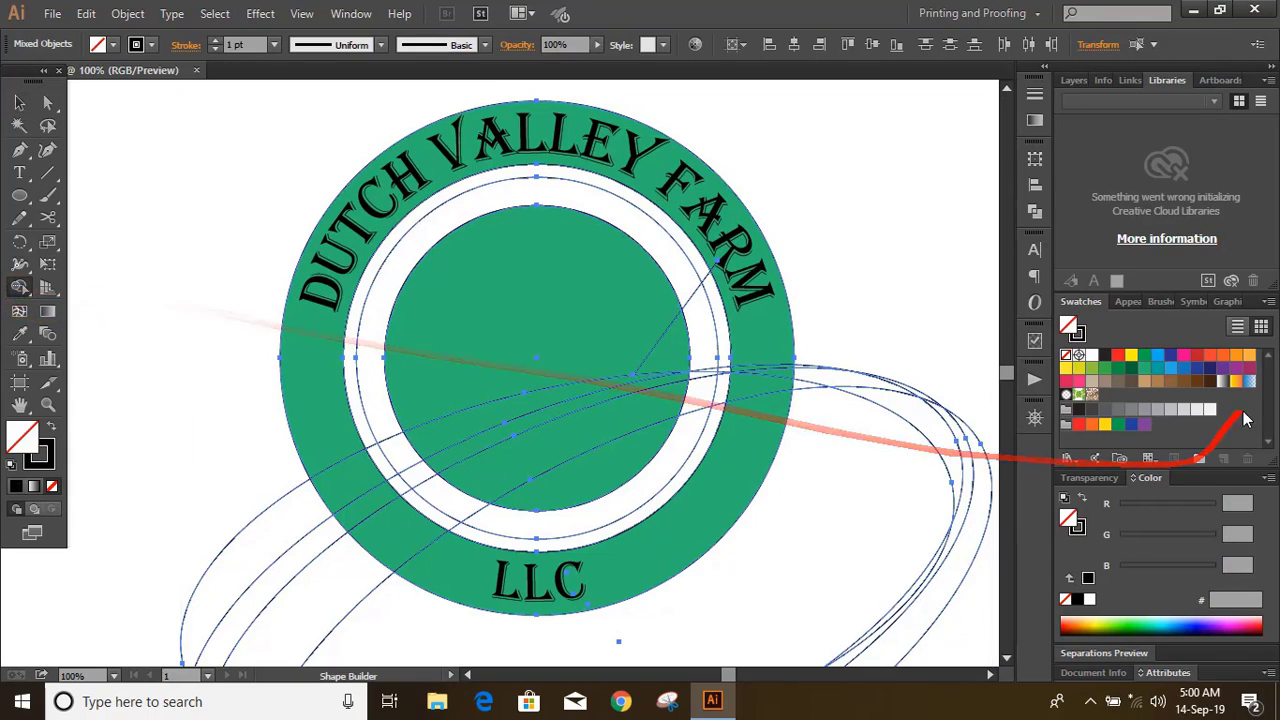
click(1238, 358)
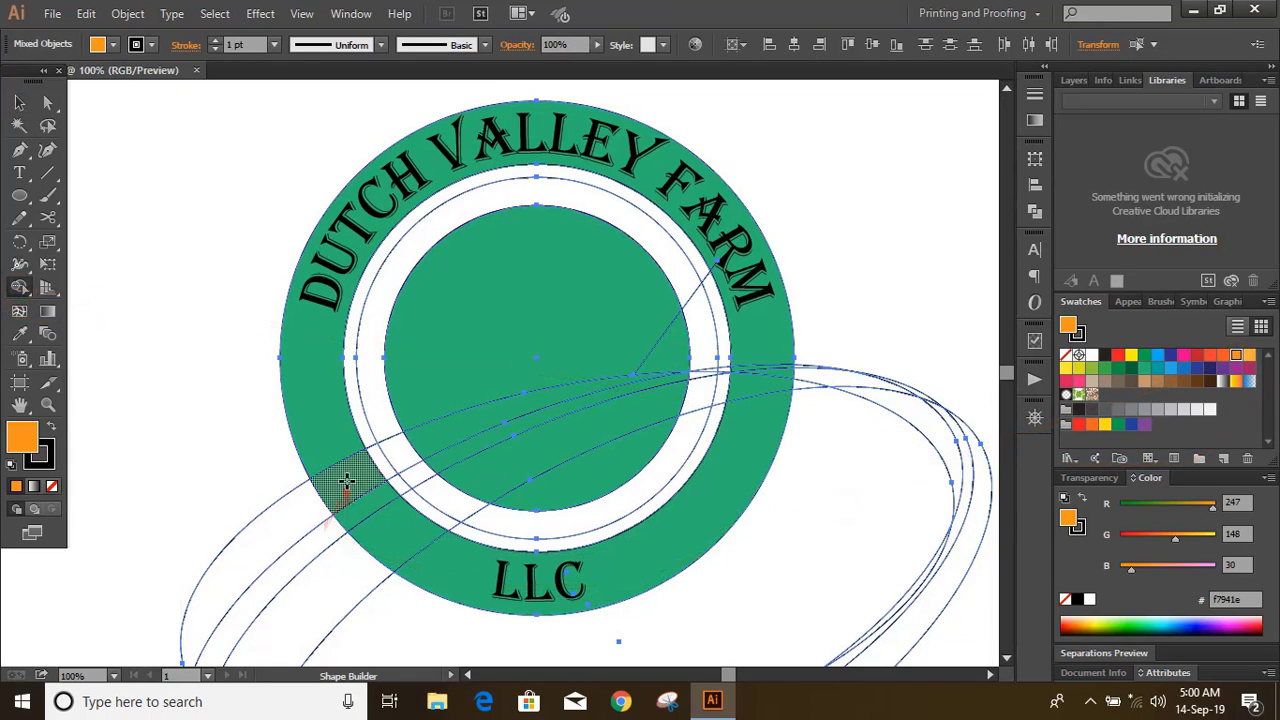
mouse_move(343, 486)
mouse_down()
mouse_move(400, 443)
mouse_move(640, 380)
mouse_up()
drag(378, 548, 549, 443)
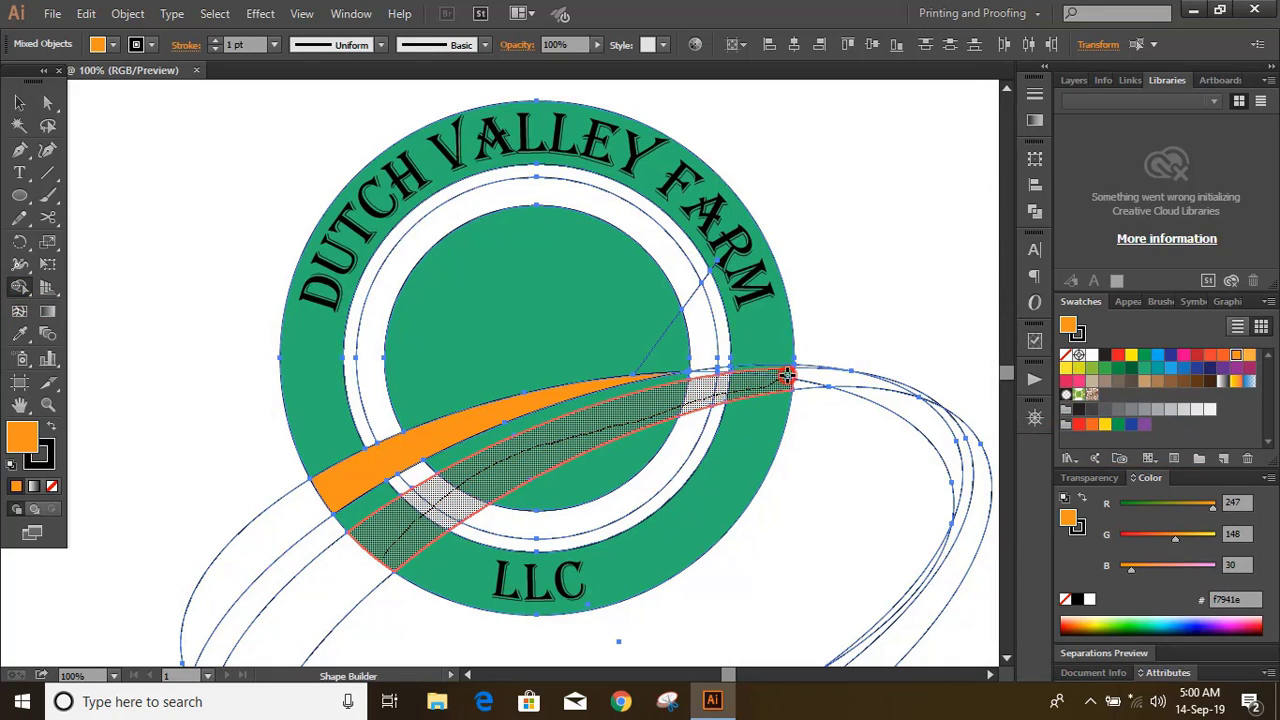
drag(786, 375, 730, 425)
- Merge the lower ring band around LLC and more ellipse regions into the orange shape
mouse_move(580, 537)
mouse_down()
mouse_move(640, 568)
mouse_move(739, 546)
mouse_up()
scroll(739, 546, down, 2)
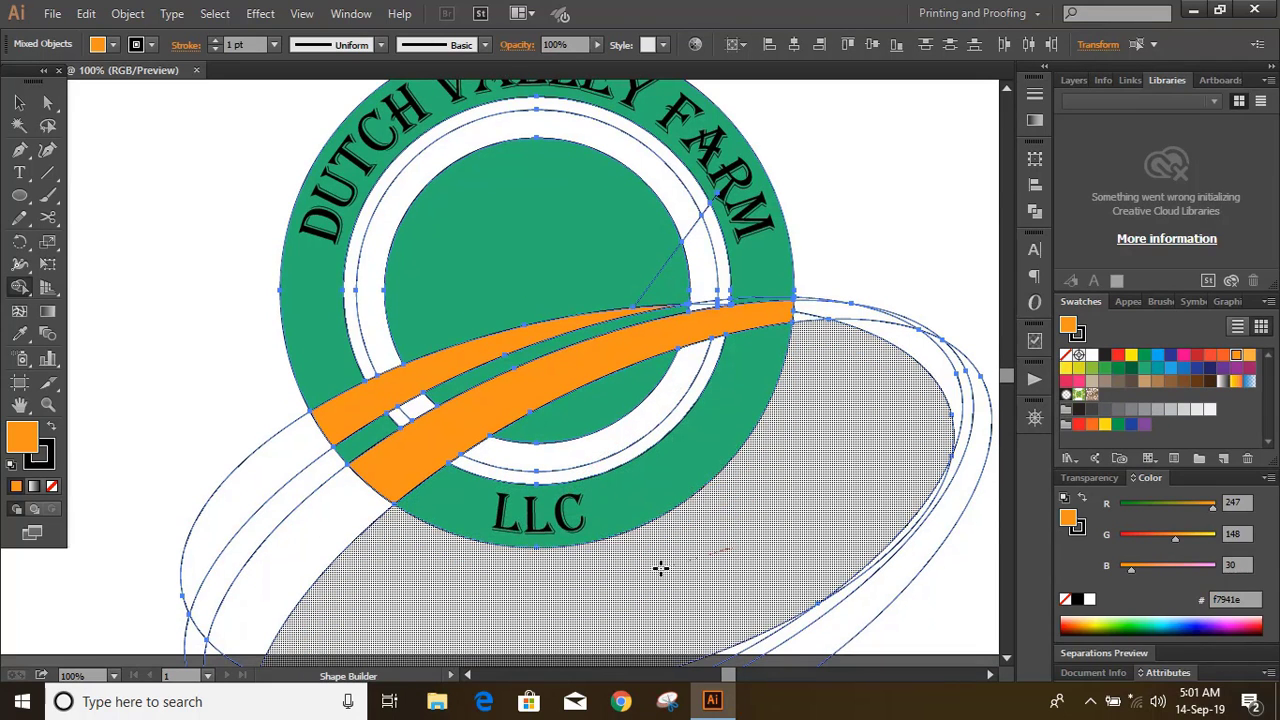
mouse_move(640, 575)
mouse_down()
mouse_move(456, 522)
mouse_move(476, 476)
mouse_up()
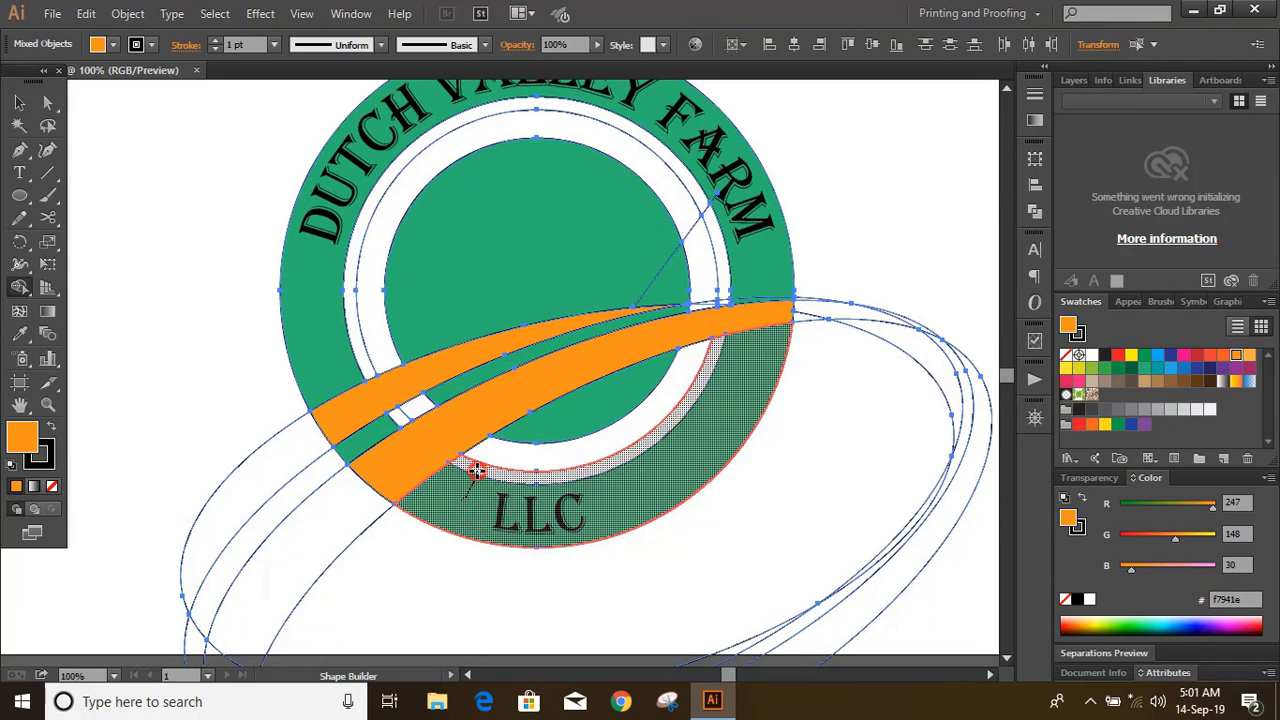
click(466, 514)
mouse_move(462, 555)
mouse_down()
mouse_move(436, 648)
mouse_move(316, 660)
mouse_move(270, 577)
mouse_move(231, 399)
mouse_move(185, 302)
mouse_move(416, 266)
mouse_move(642, 254)
mouse_move(661, 289)
mouse_move(705, 247)
mouse_up()
key(v)
click(135, 304)
key(ctrl+minus)
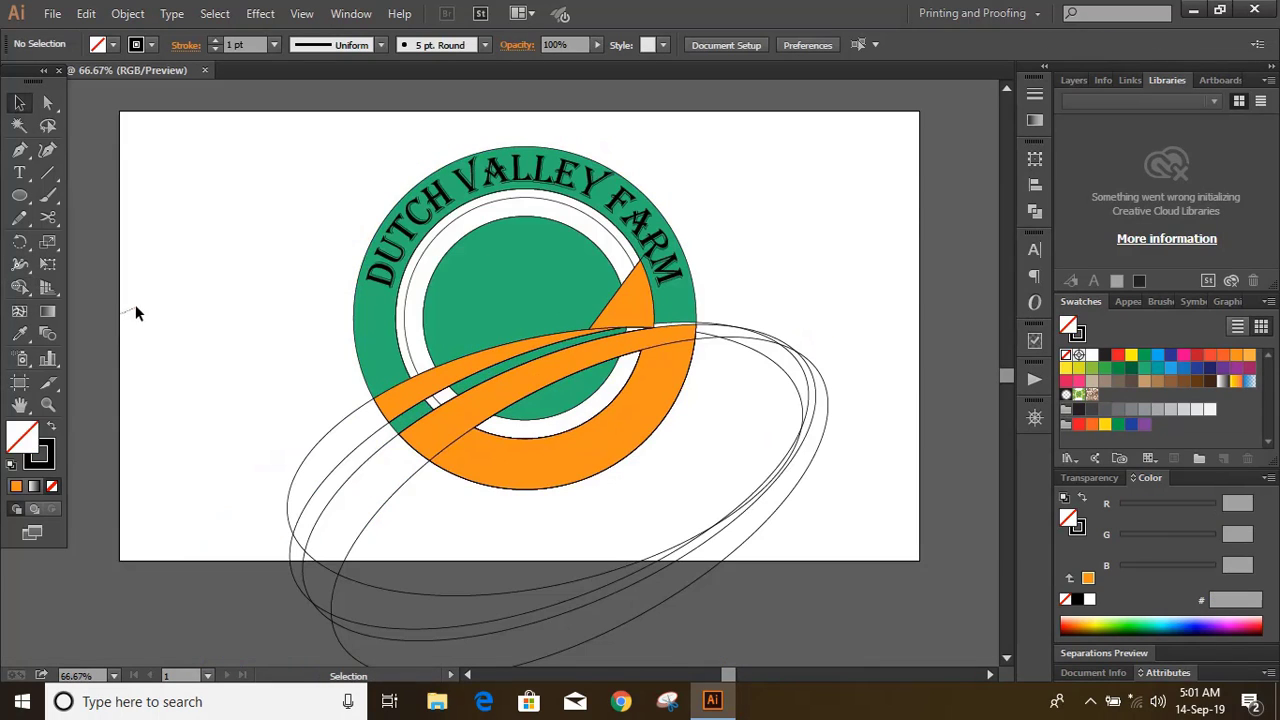
- Delete the three leftover ellipse outlines
click(399, 320)
drag(341, 371, 337, 543)
key(Delete)
click(375, 559)
key(Delete)
- Send the lower orange band to the back so LLC shows again
drag(695, 486, 566, 428)
click(363, 444)
click(432, 406)
key(ctrl+shift+a)
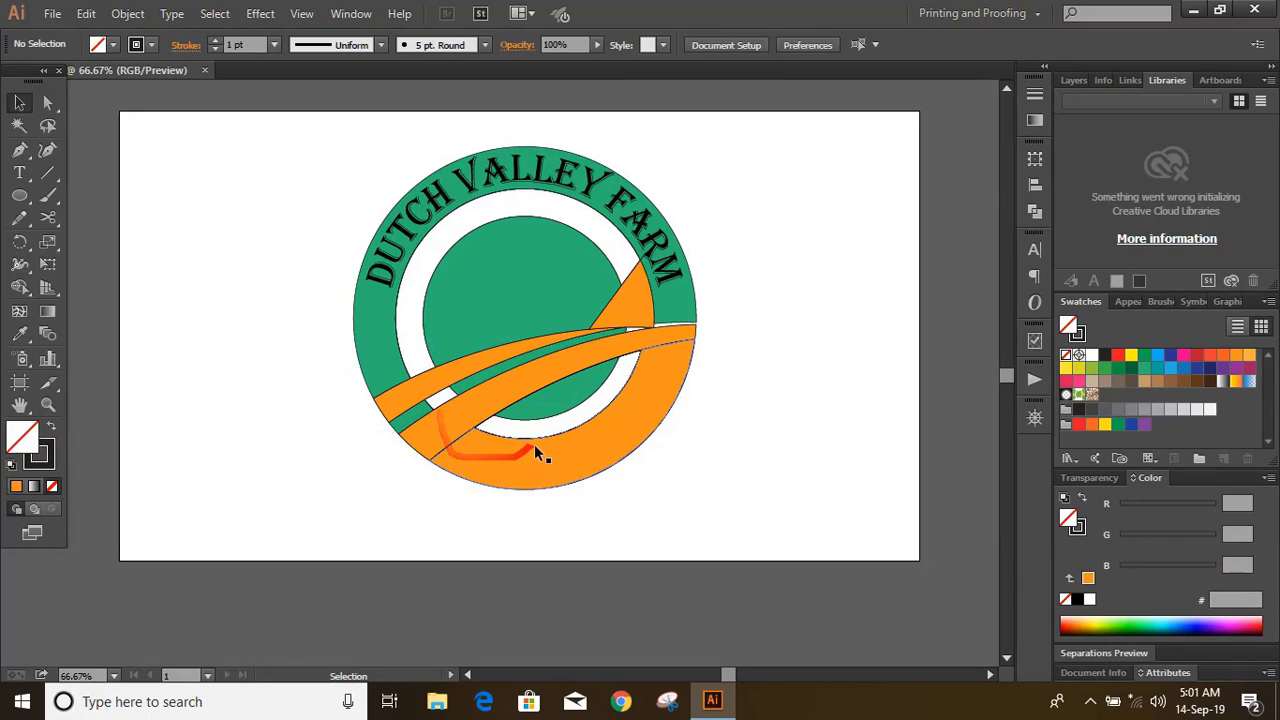
click(532, 455)
right_click(530, 457)
mouse_move(634, 424)
click(789, 487)
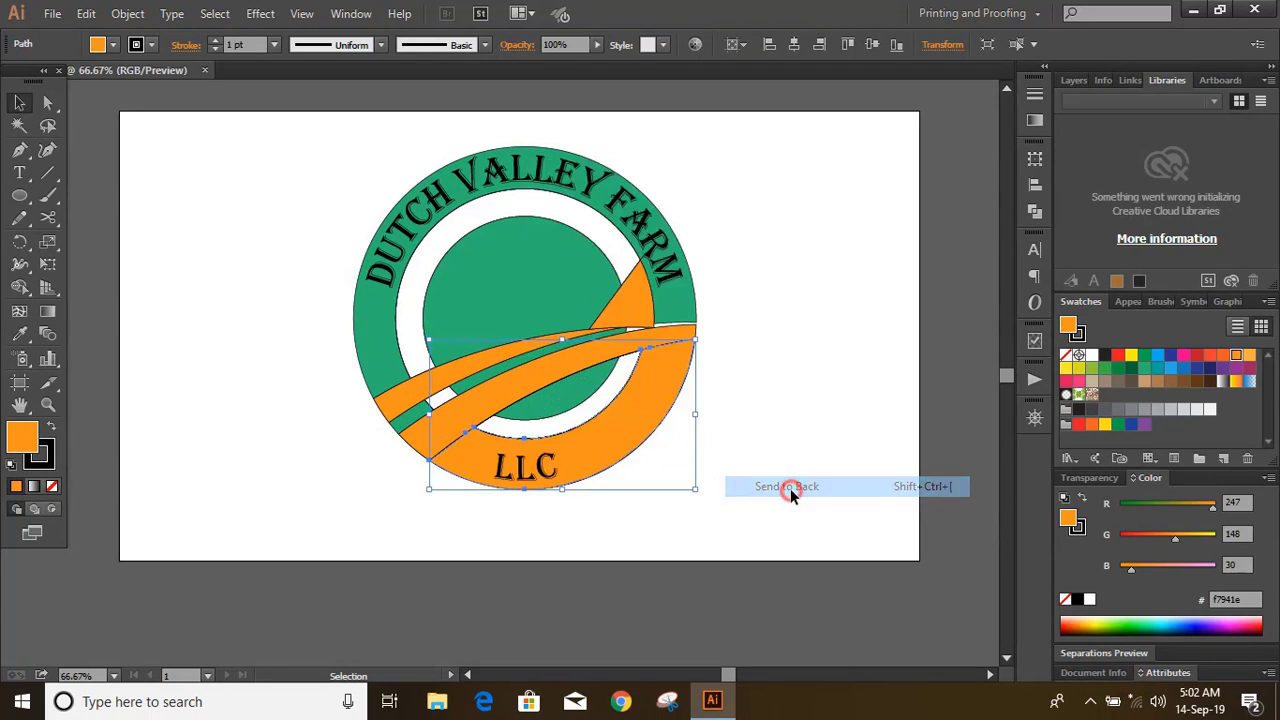
click(766, 423)
- Strip the black outlines, then select both orange swooshes and the orange wedge
key(ctrl+1)
mouse_move(843, 311)
mouse_down()
mouse_move(860, 518)
mouse_move(306, 218)
mouse_move(244, 118)
mouse_up()
click(33, 458)
click(127, 418)
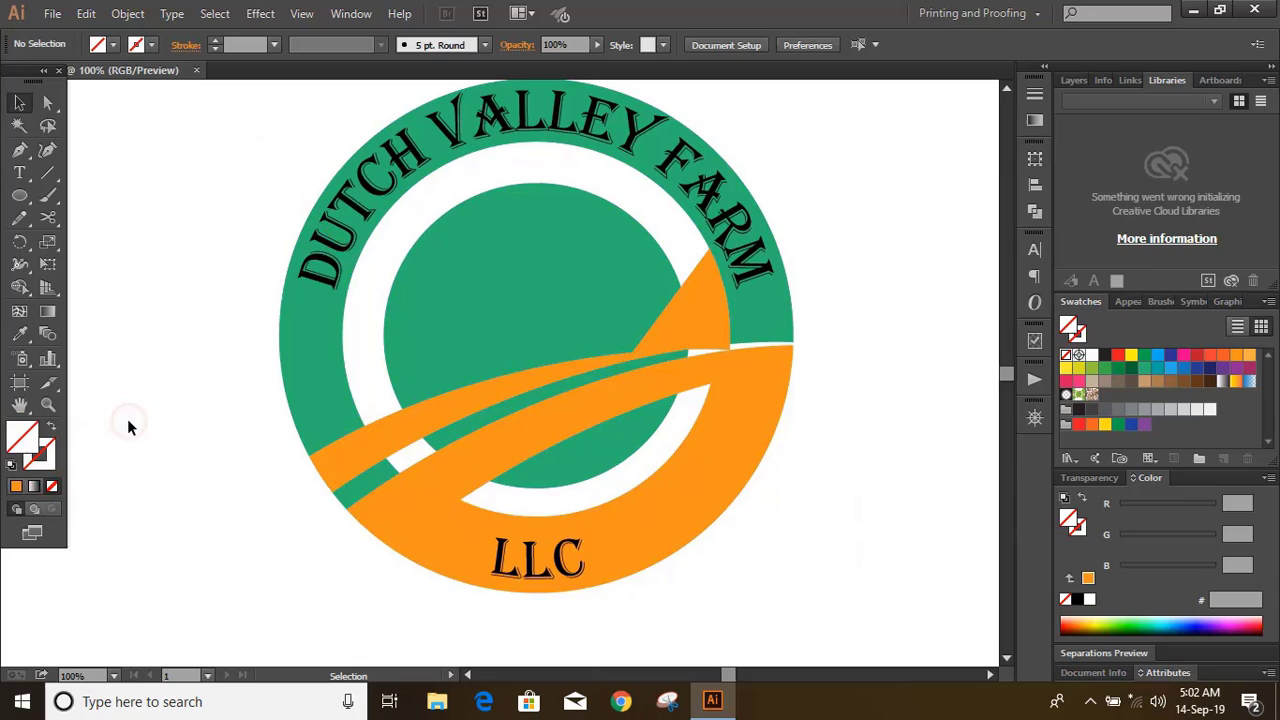
click(483, 461)
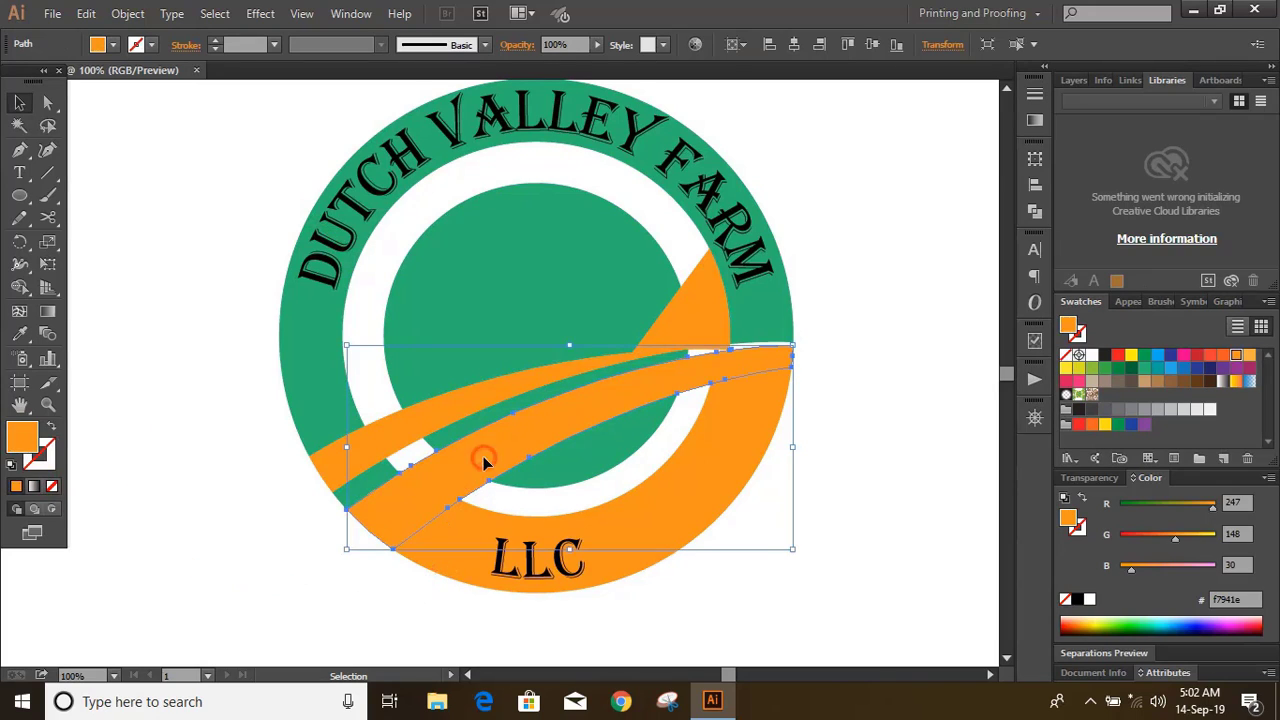
shift+click(397, 446)
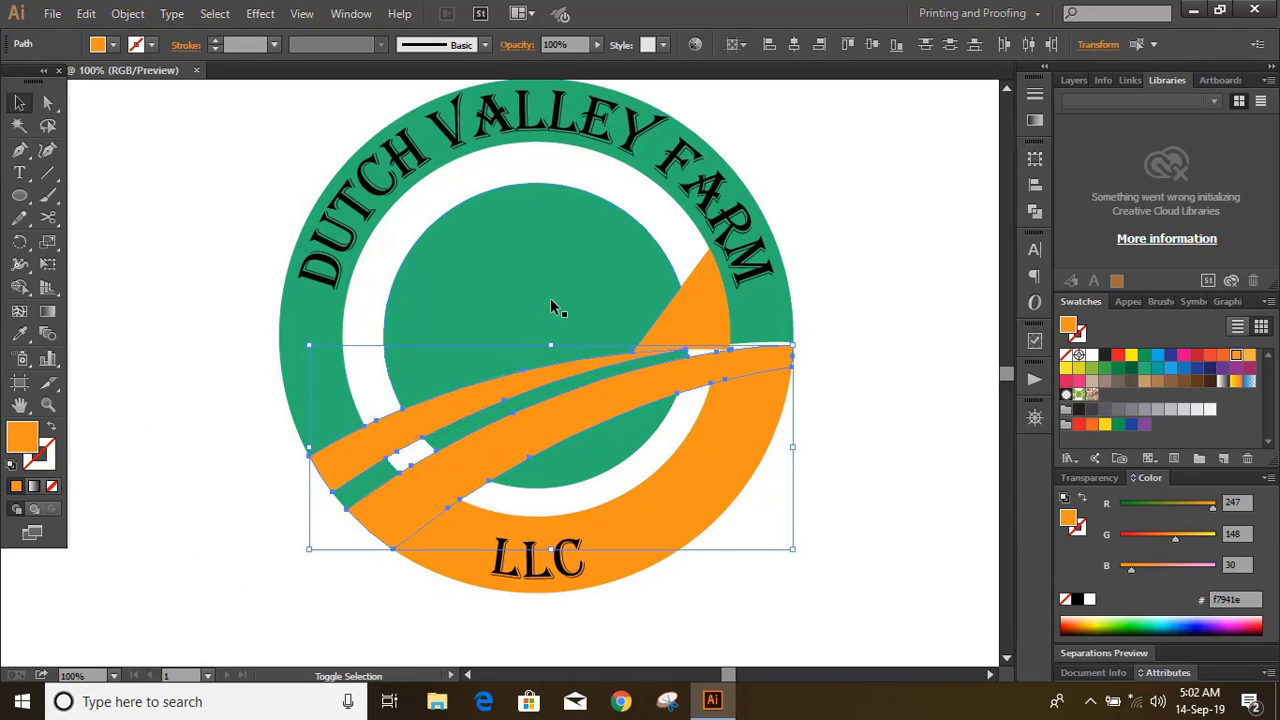
shift+click(707, 307)
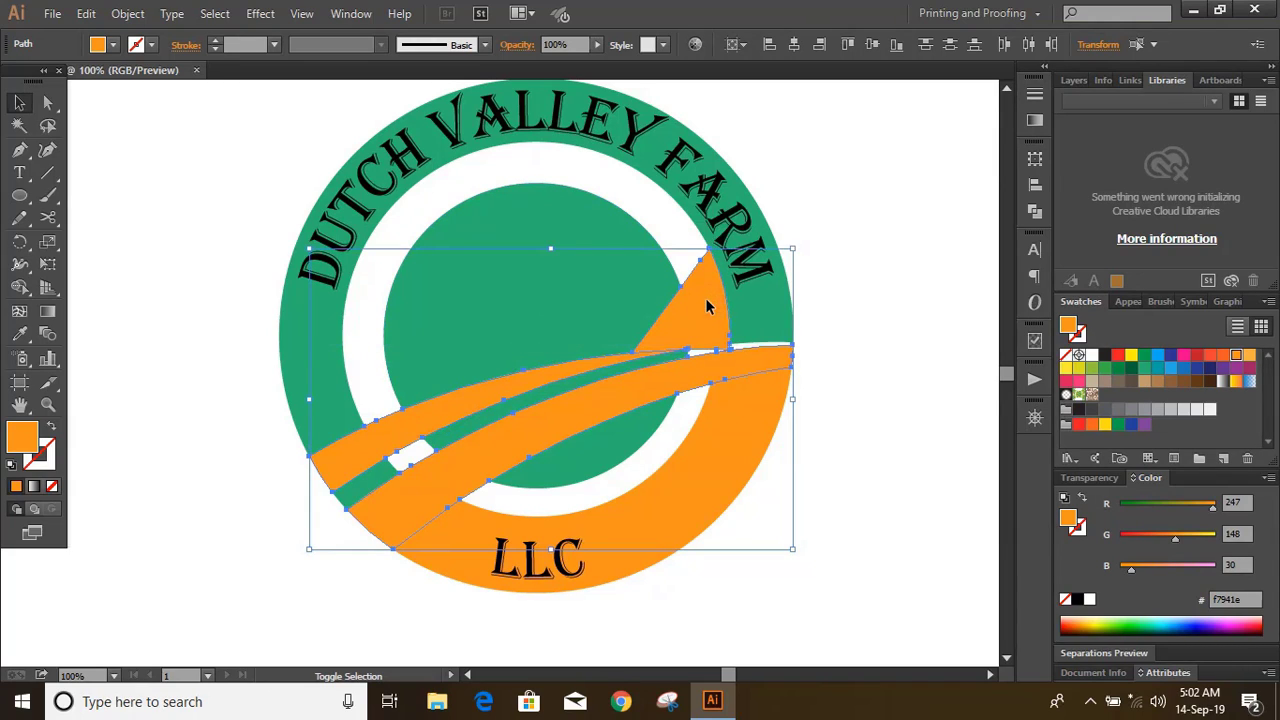
- Create an 11 pt offset path around the green ring, orange swooshes and wedge
shift+click(762, 328)
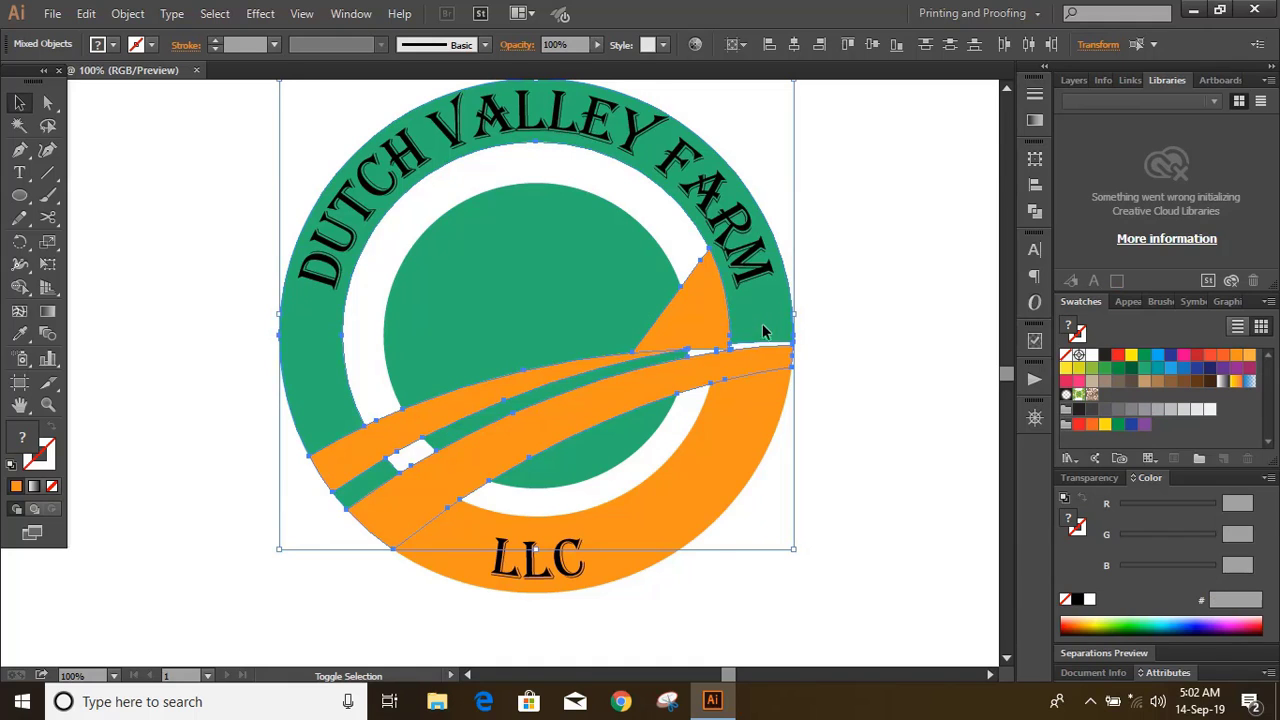
click(127, 13)
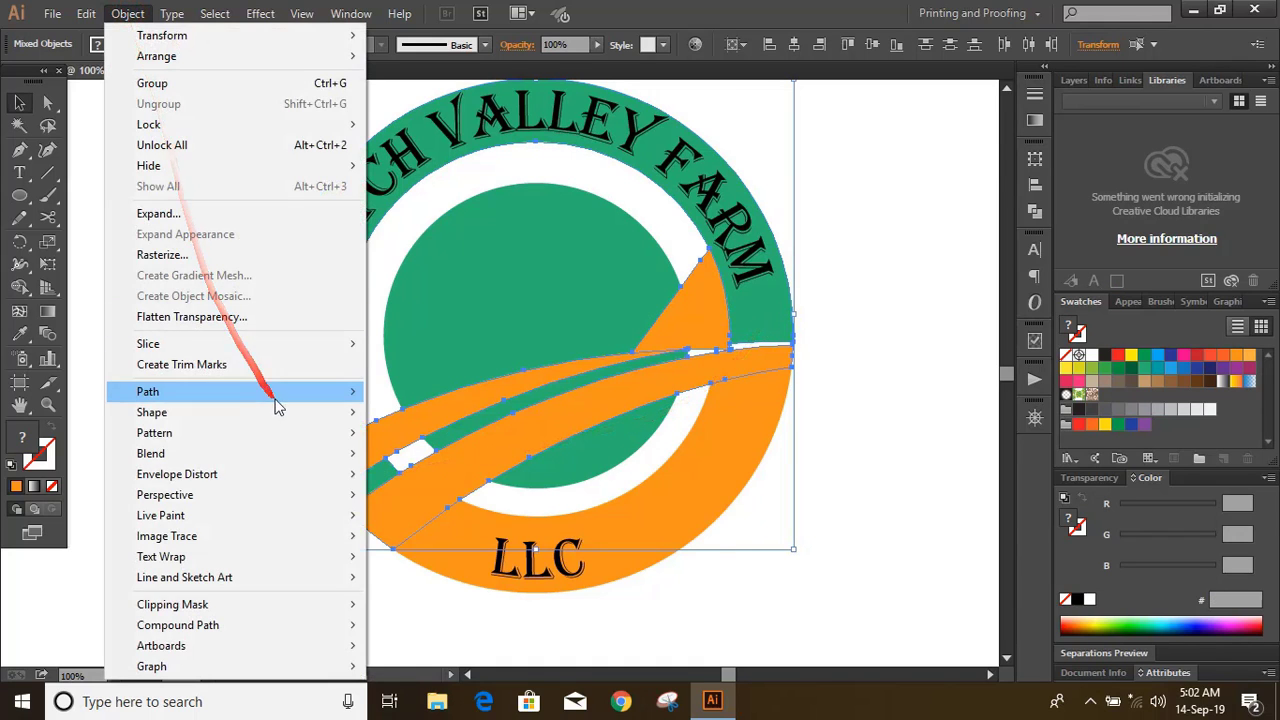
mouse_move(281, 405)
click(440, 457)
click(875, 391)
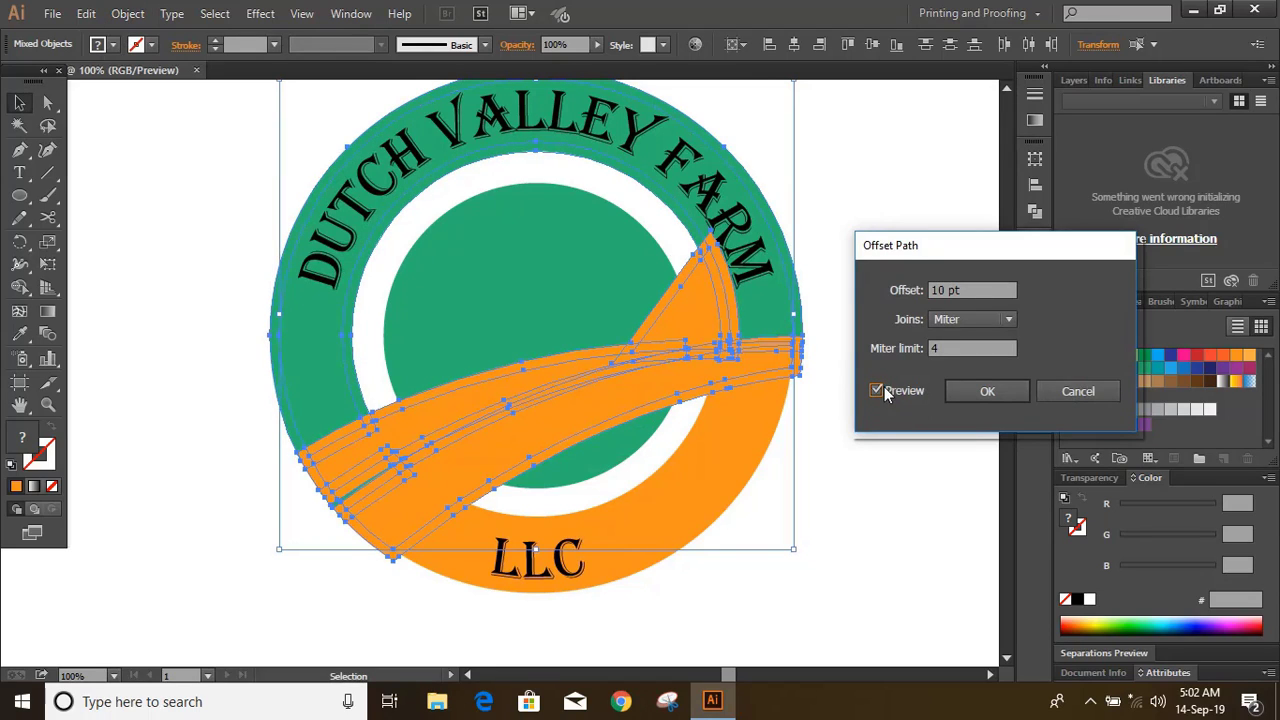
drag(963, 289, 917, 291)
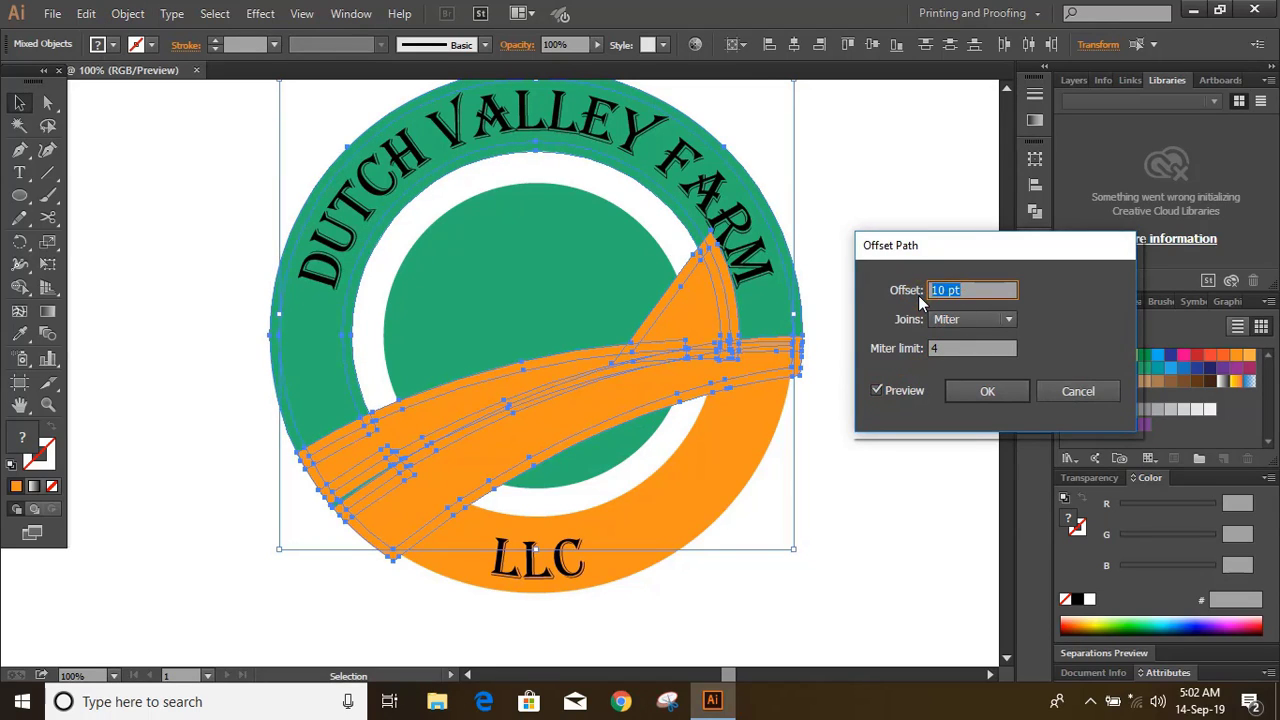
click(987, 348)
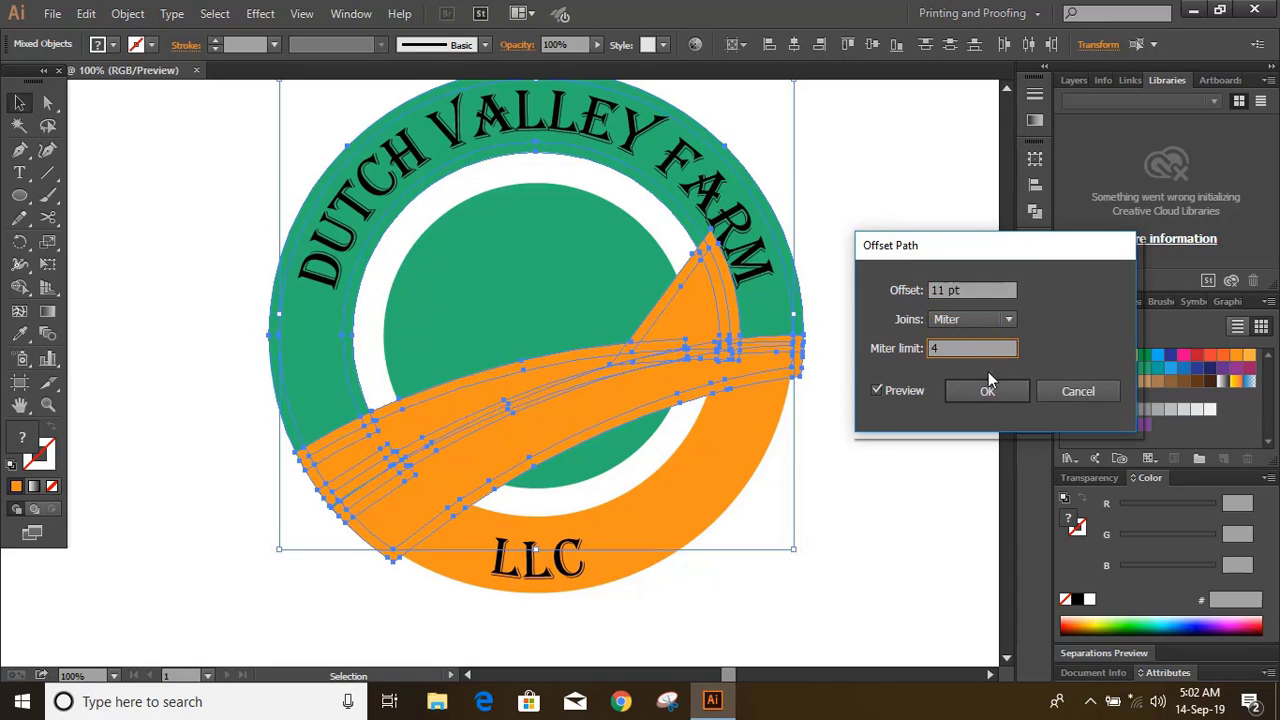
click(988, 390)
- Fill the offset outline CMYK yellow, then select all the badge's paths
click(1131, 357)
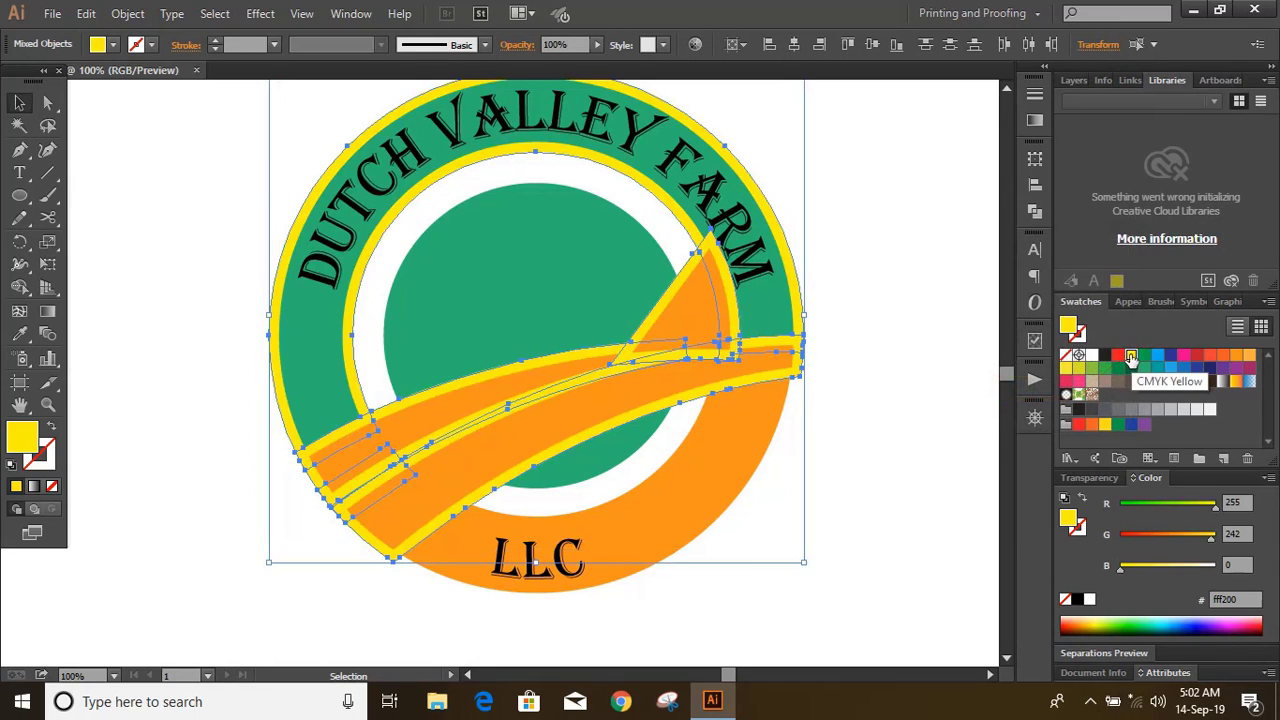
click(879, 398)
drag(844, 472, 215, 200)
- With Shape Builder, remove the thin yellow strip beside the white arc
click(19, 287)
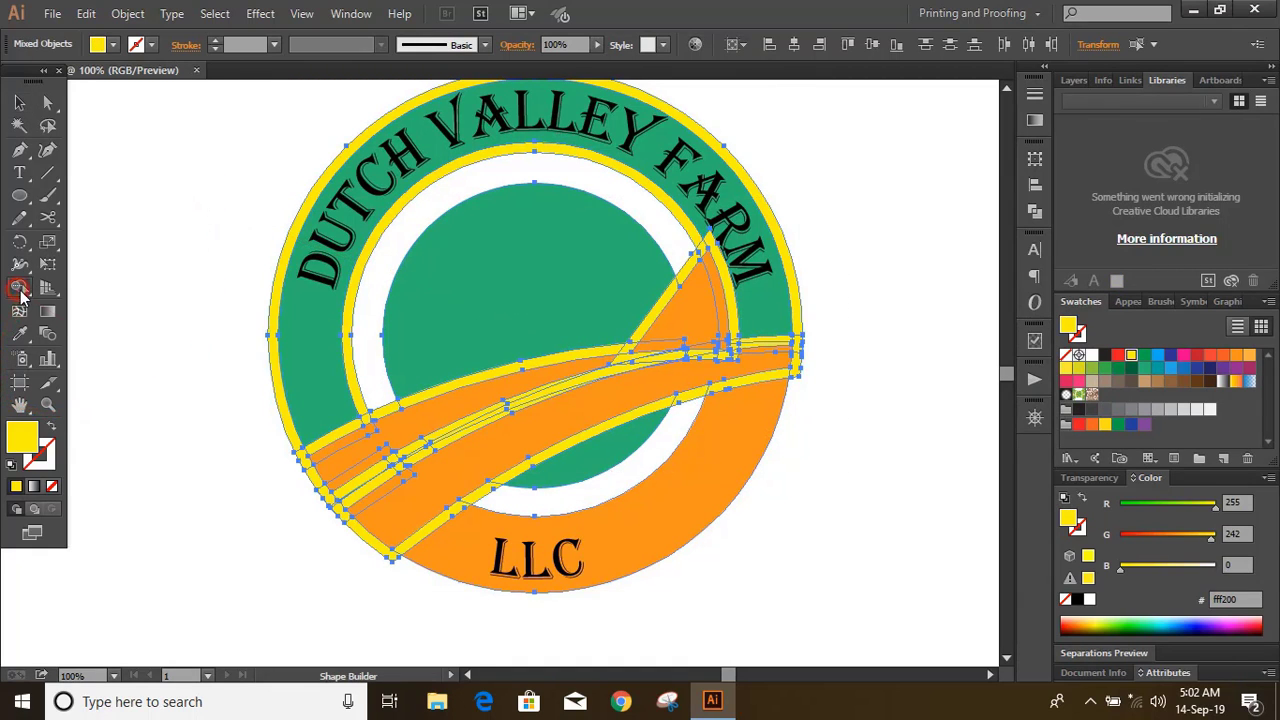
key(ctrl+plus)
scroll(190, 495, down, 3)
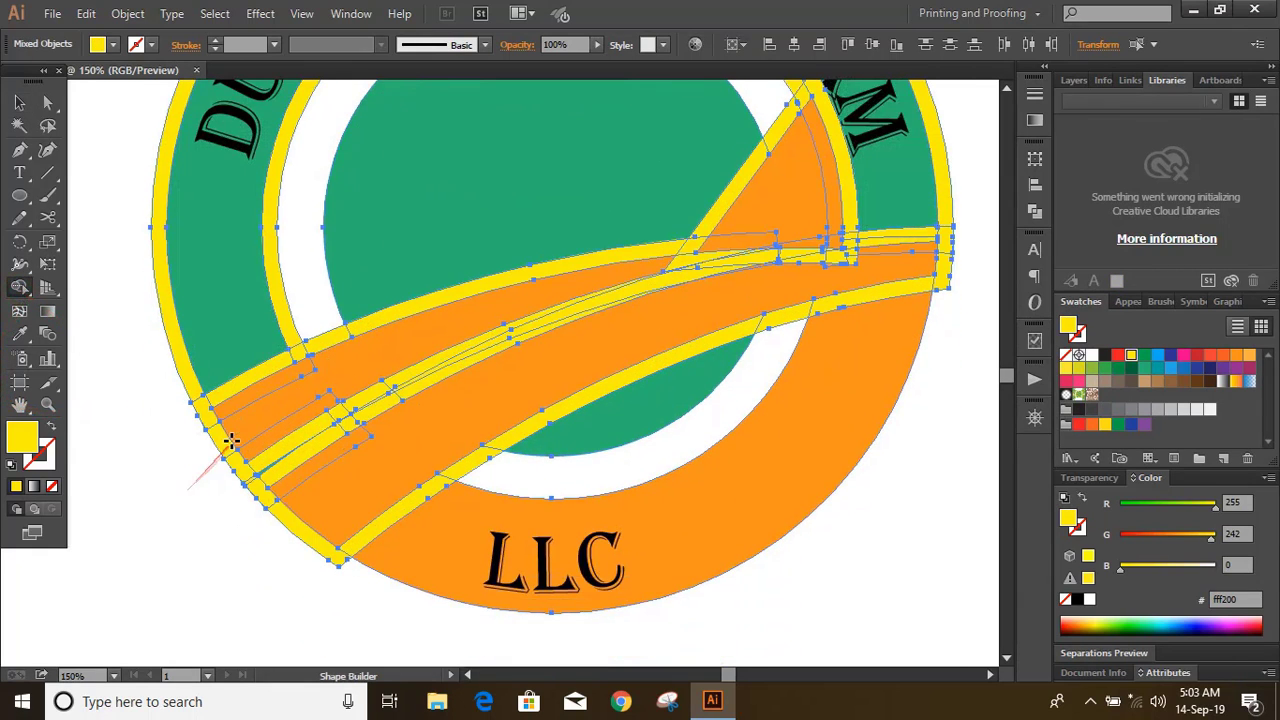
mouse_move(268, 541)
mouse_down()
mouse_move(428, 450)
mouse_move(320, 549)
mouse_up()
mouse_move(262, 462)
mouse_down()
mouse_move(235, 438)
mouse_move(405, 335)
mouse_move(453, 314)
mouse_move(415, 338)
mouse_move(480, 323)
mouse_up()
mouse_move(571, 288)
mouse_down()
mouse_move(937, 372)
mouse_move(894, 358)
mouse_move(508, 340)
mouse_move(252, 373)
mouse_move(173, 413)
mouse_move(243, 377)
mouse_up()
scroll(934, 371, up, 1)
- Remove the yellow strips above the orange band and inside the wedge, and merge the orange strip's pieces
mouse_move(337, 336)
mouse_down()
mouse_move(366, 326)
mouse_move(712, 420)
mouse_move(748, 166)
mouse_move(727, 205)
mouse_up()
mouse_move(732, 297)
mouse_down()
mouse_move(791, 347)
mouse_move(753, 272)
mouse_move(680, 238)
mouse_up()
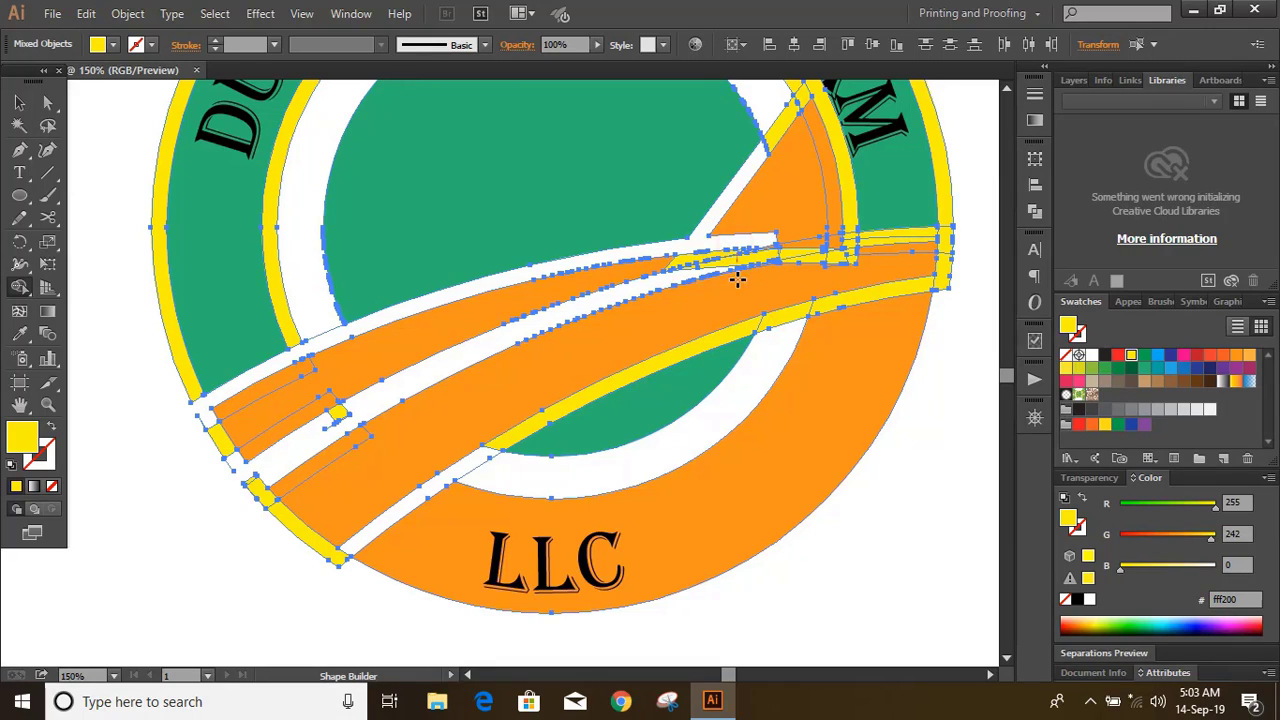
mouse_move(808, 400)
mouse_down()
mouse_move(890, 403)
mouse_move(966, 346)
mouse_up()
scroll(880, 405, up, 1)
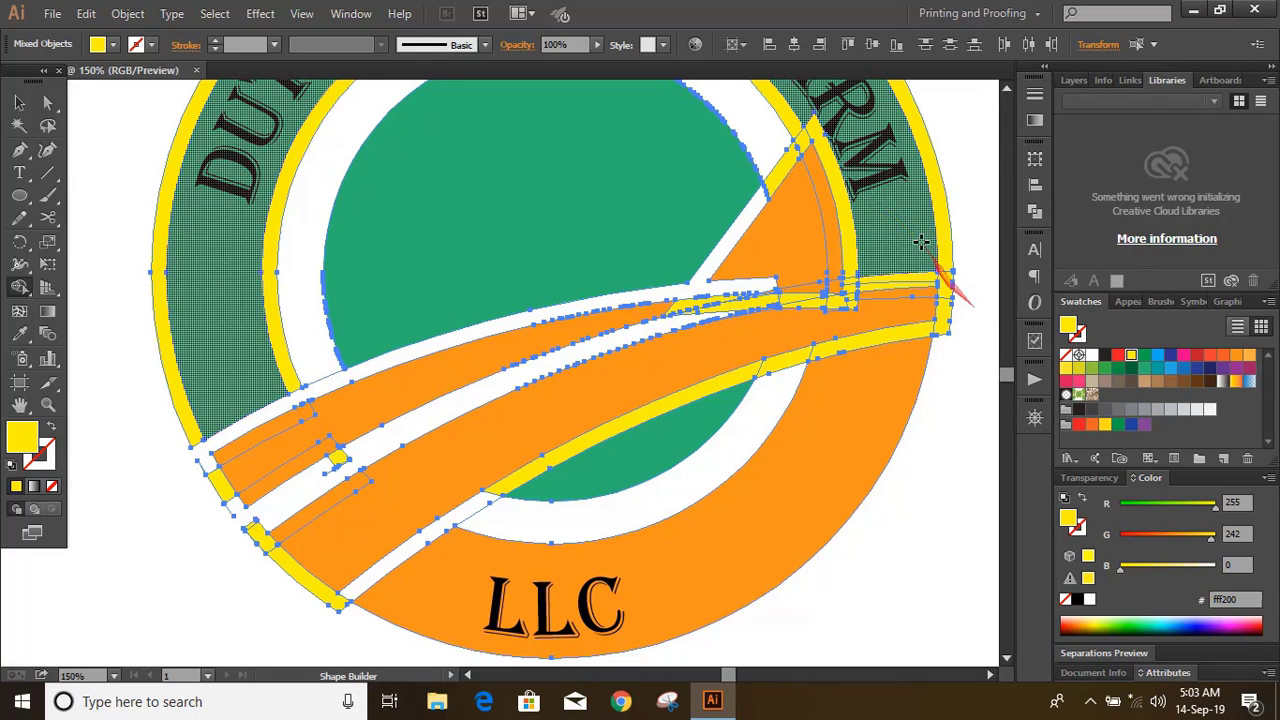
mouse_move(804, 148)
mouse_down()
mouse_move(823, 193)
mouse_move(449, 403)
mouse_move(300, 420)
mouse_up()
- Delete the yellow outer ring and the stray paths along the orange band
click(19, 102)
click(126, 290)
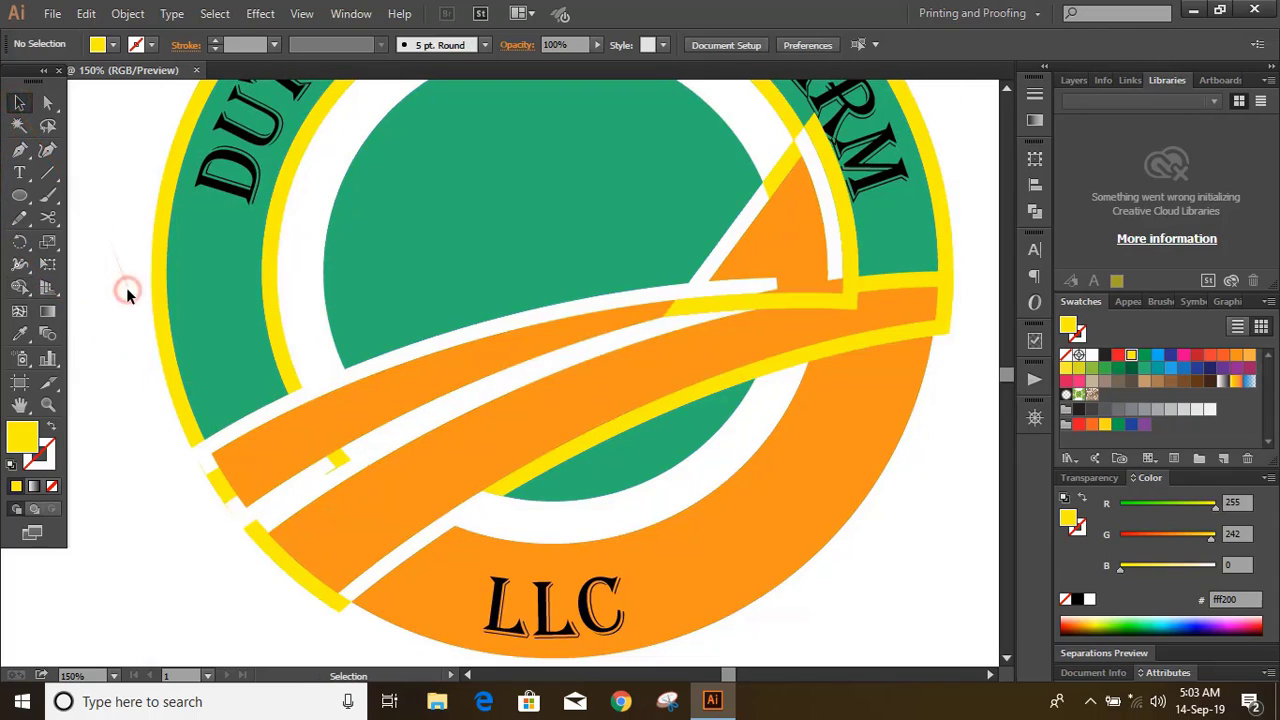
click(183, 419)
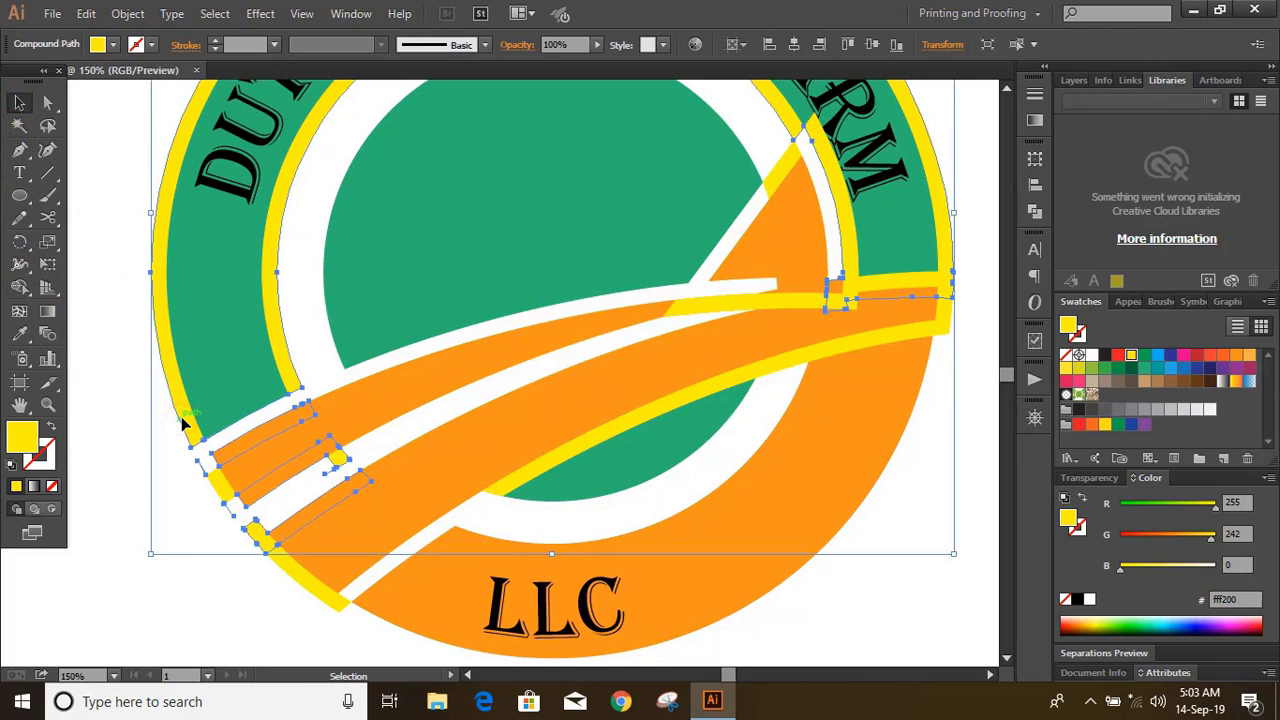
key(Delete)
click(214, 486)
key(Delete)
- Delete the yellow outlines around the wedge and swoosh plus the small stray piece at the band edge
click(725, 298)
key(Delete)
click(955, 305)
key(Delete)
click(766, 306)
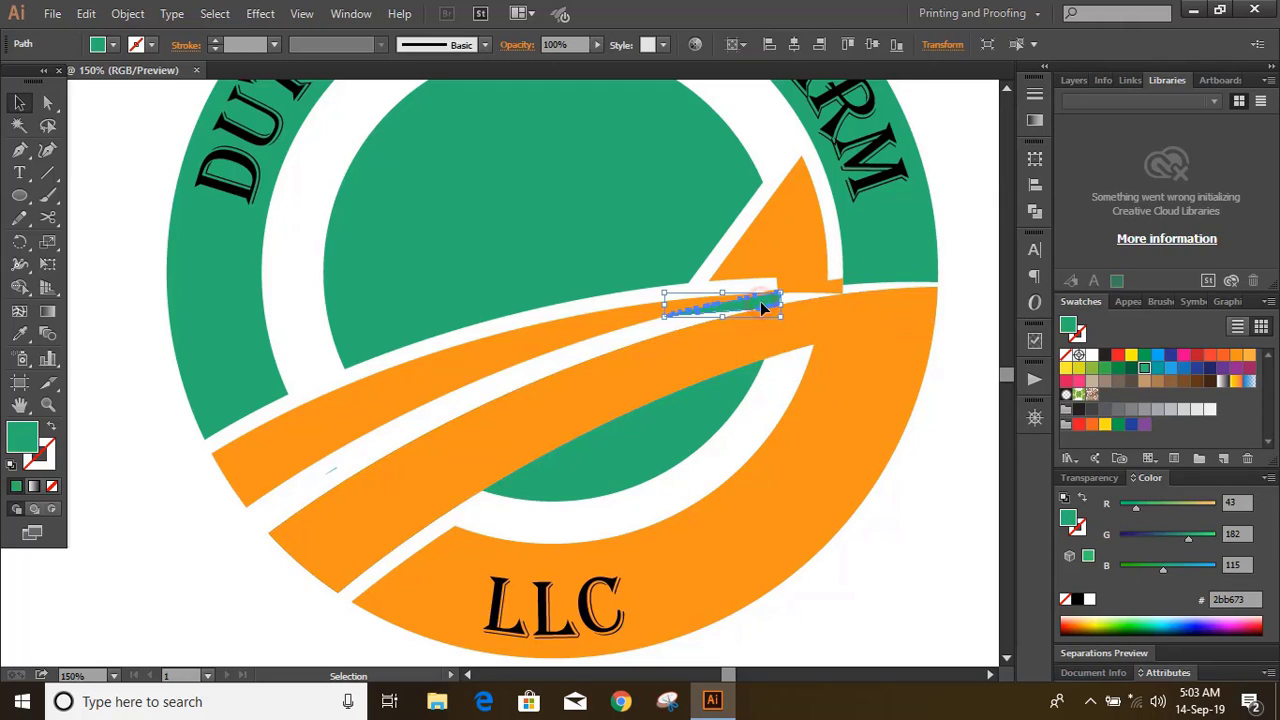
key(Delete)
click(990, 675)
key(ctrl+minus)
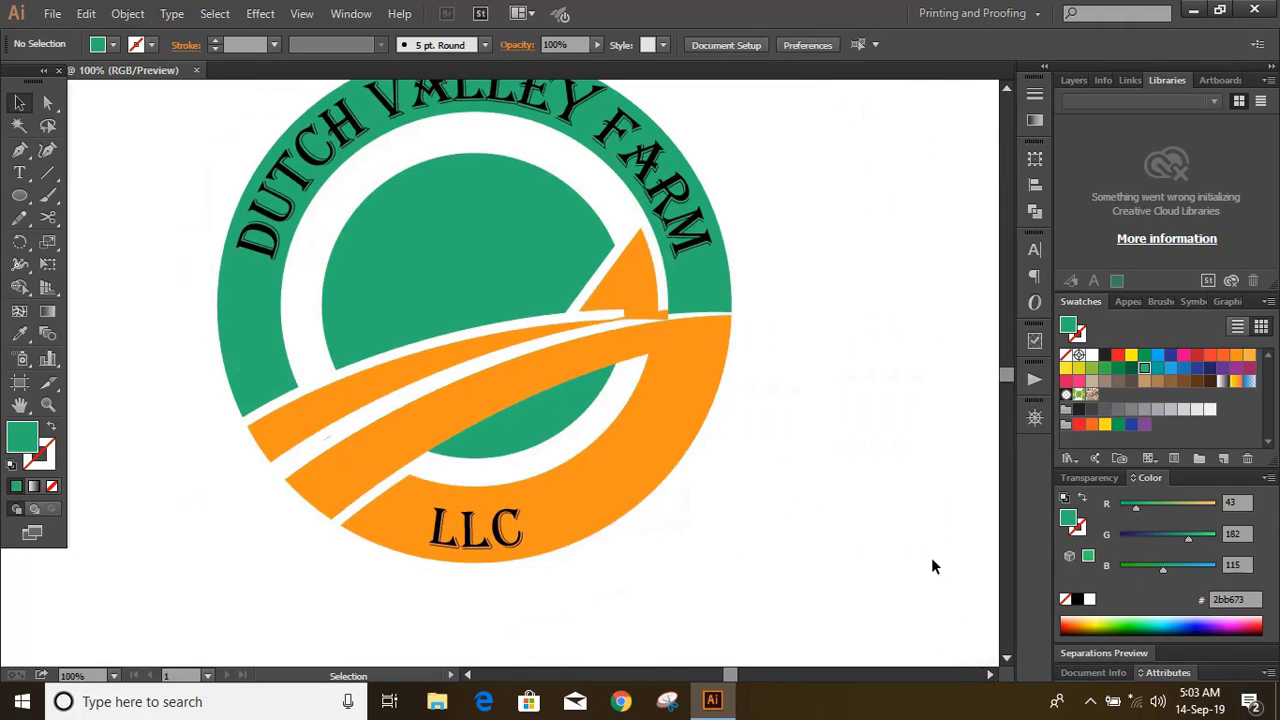
scroll(900, 530, up, 1)
- Draw a curved sliver with the Pen tool toward the ring's right edge
click(19, 150)
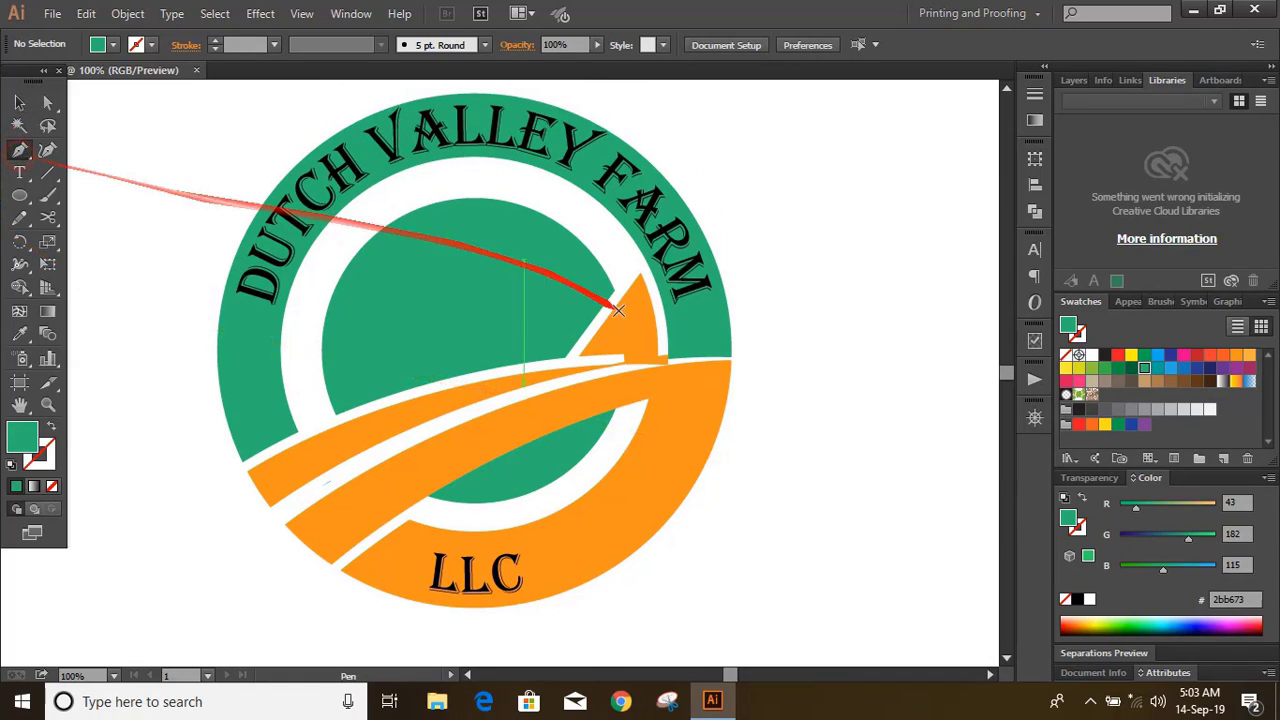
click(505, 366)
drag(733, 357, 763, 370)
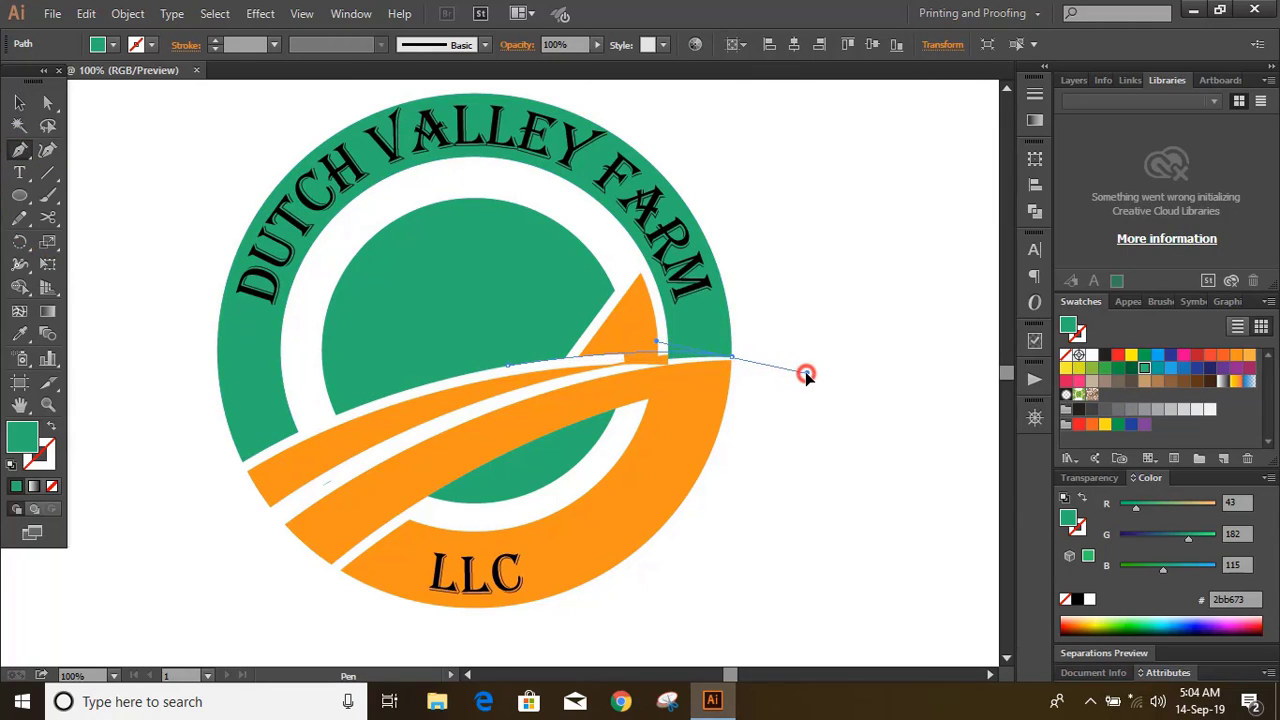
drag(806, 373, 806, 373)
click(19, 103)
key(ctrl+equal)
key(ctrl+equal)
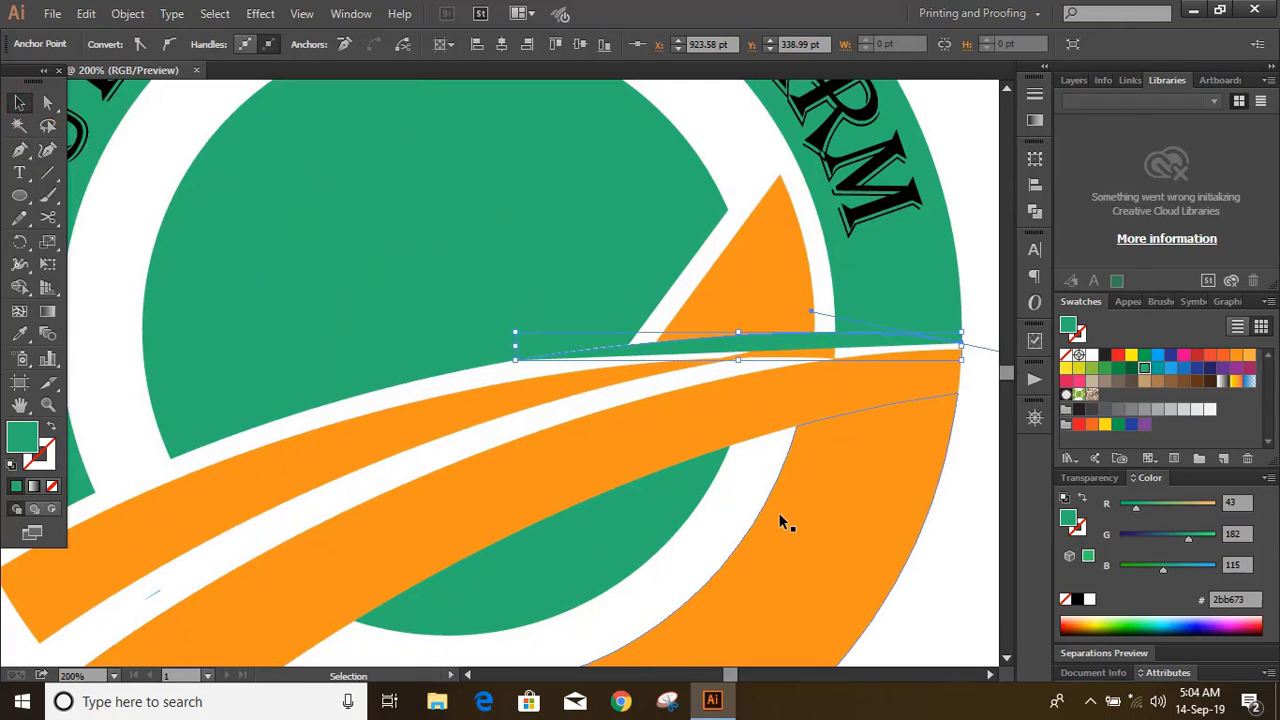
- Merge the sliver regions into the orange band using Shape Builder with the wedge and surrounding shapes
click(787, 343)
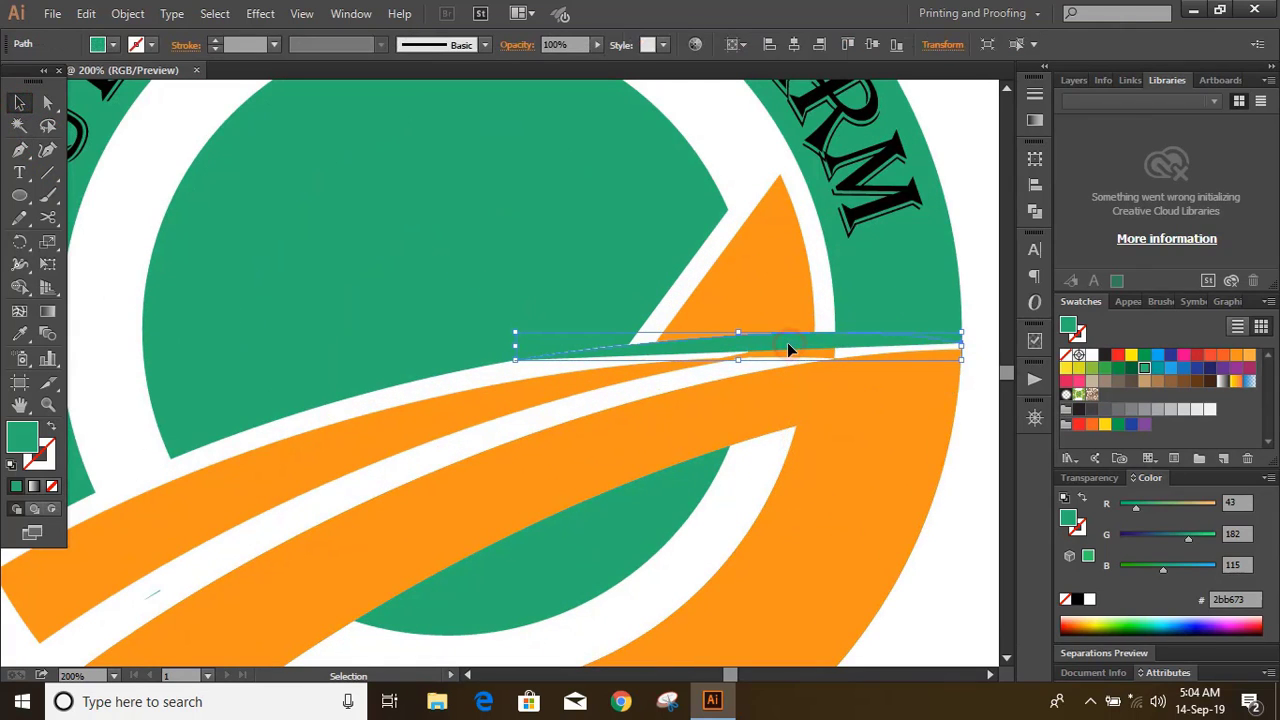
shift+click(786, 300)
shift+click(910, 297)
click(19, 287)
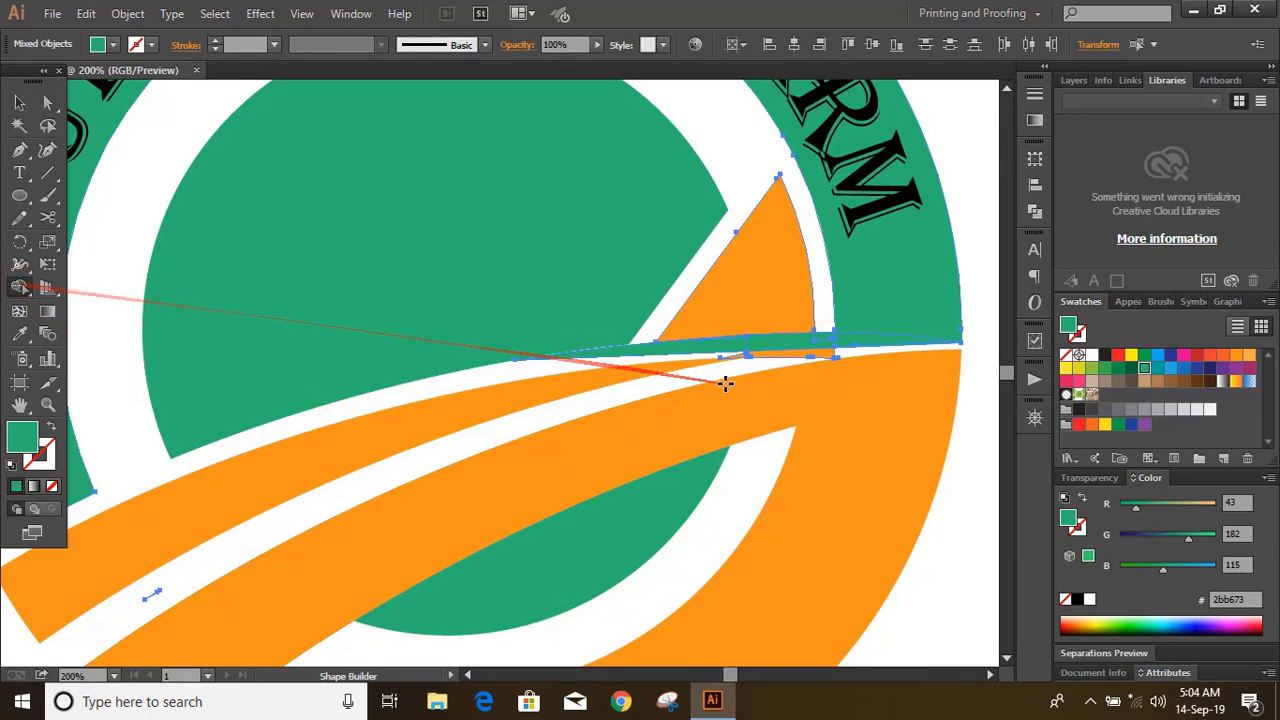
mouse_move(709, 353)
mouse_down()
mouse_move(878, 344)
mouse_move(822, 340)
mouse_up()
mouse_move(809, 424)
mouse_down()
mouse_move(890, 357)
mouse_move(377, 380)
mouse_up()
- Delete the thin orange sliver, exit Isolation Mode, and return to 100% zoom
click(19, 102)
click(100, 187)
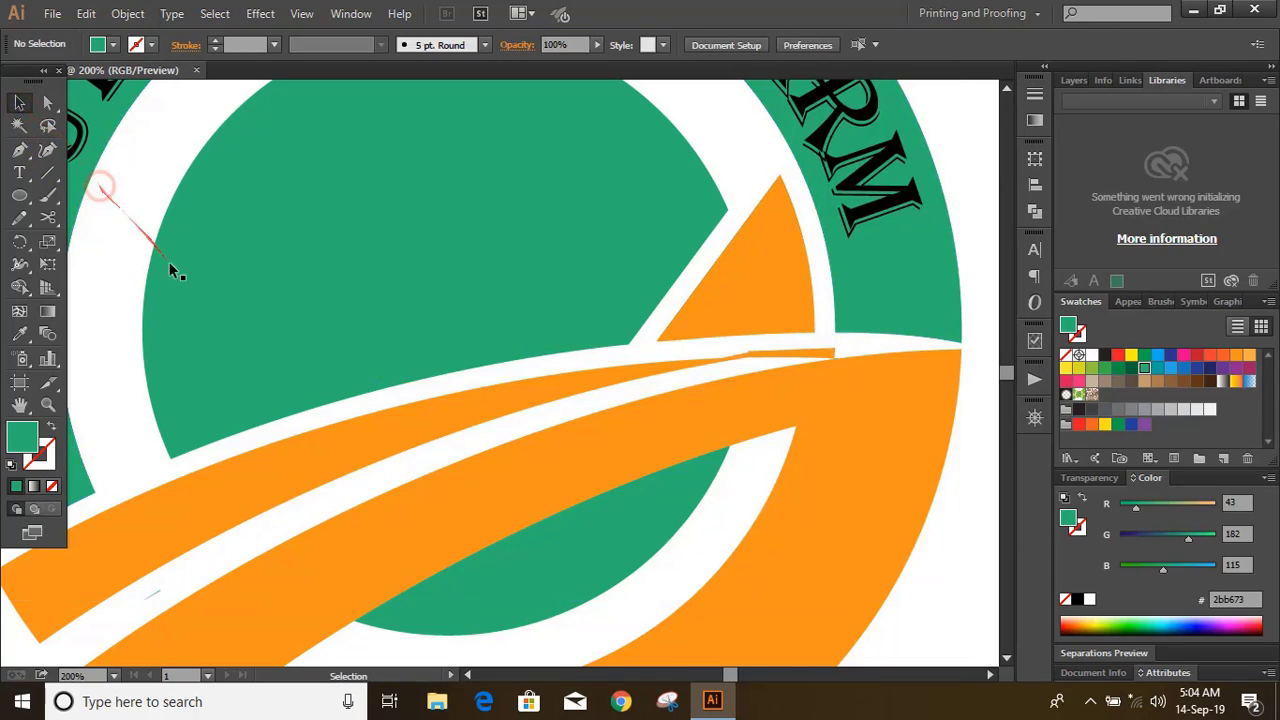
click(775, 355)
key(Delete)
click(780, 360)
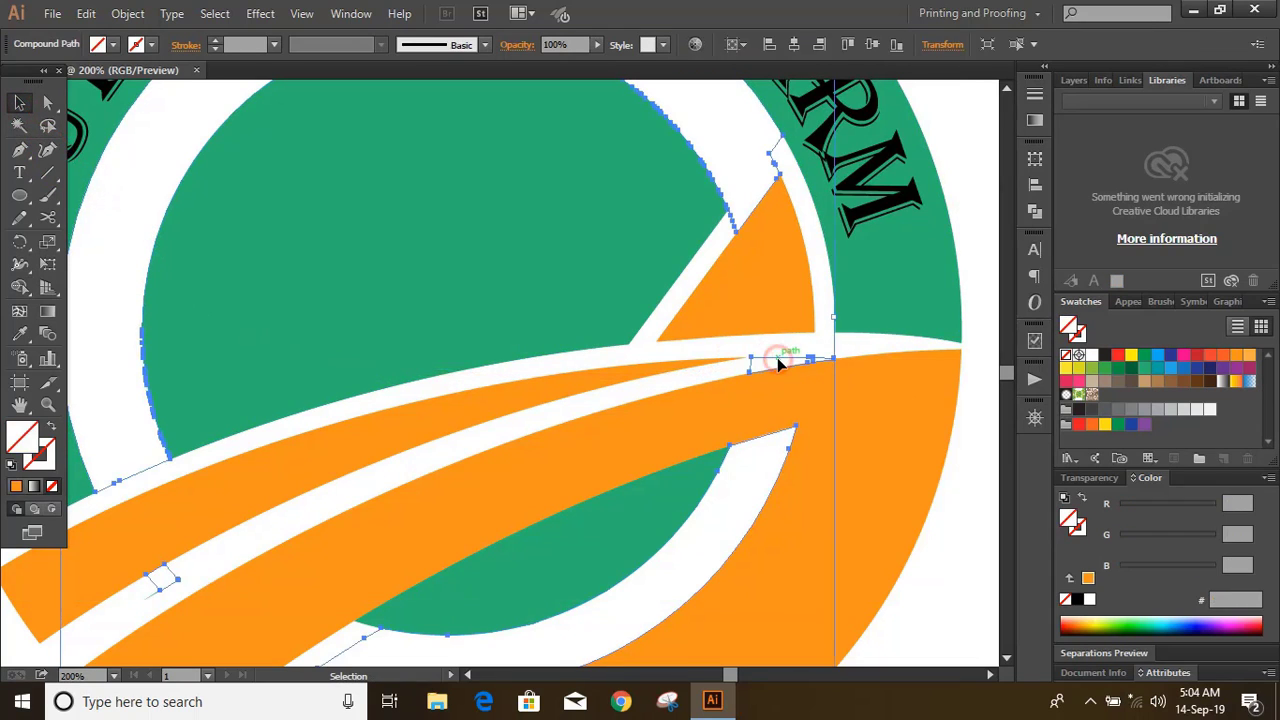
double_click(777, 358)
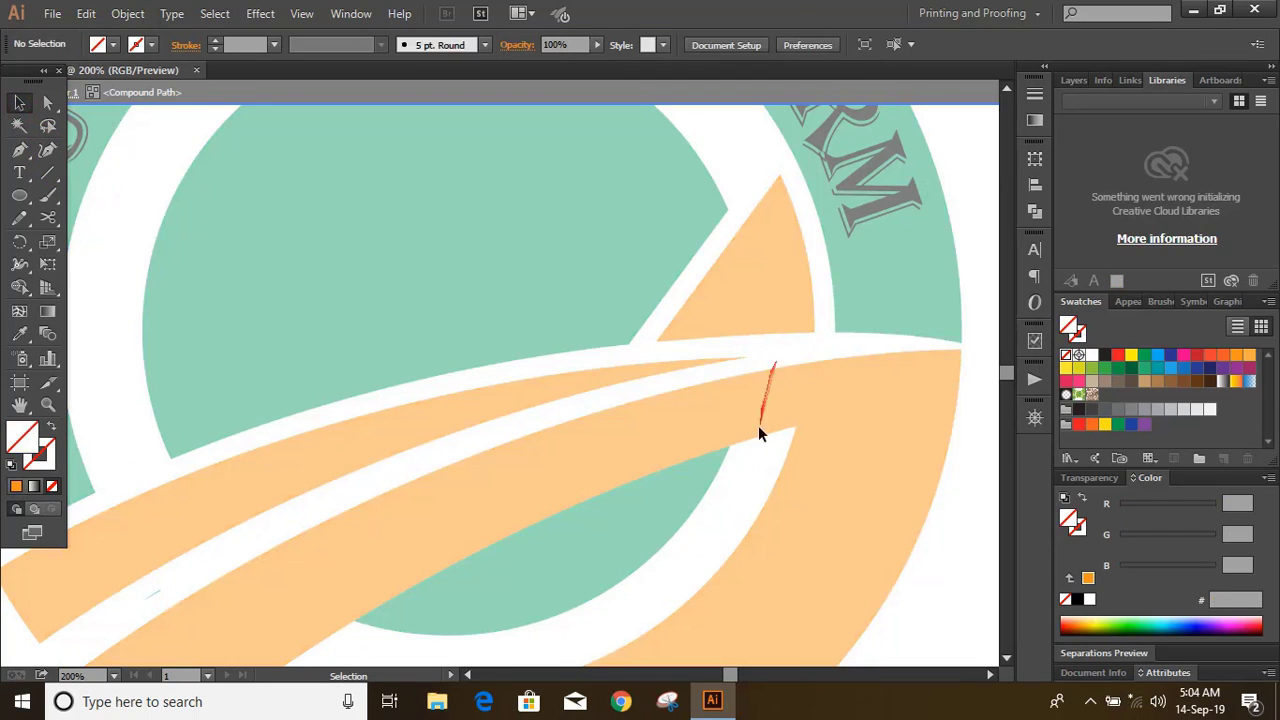
double_click(760, 476)
key(ctrl+1)
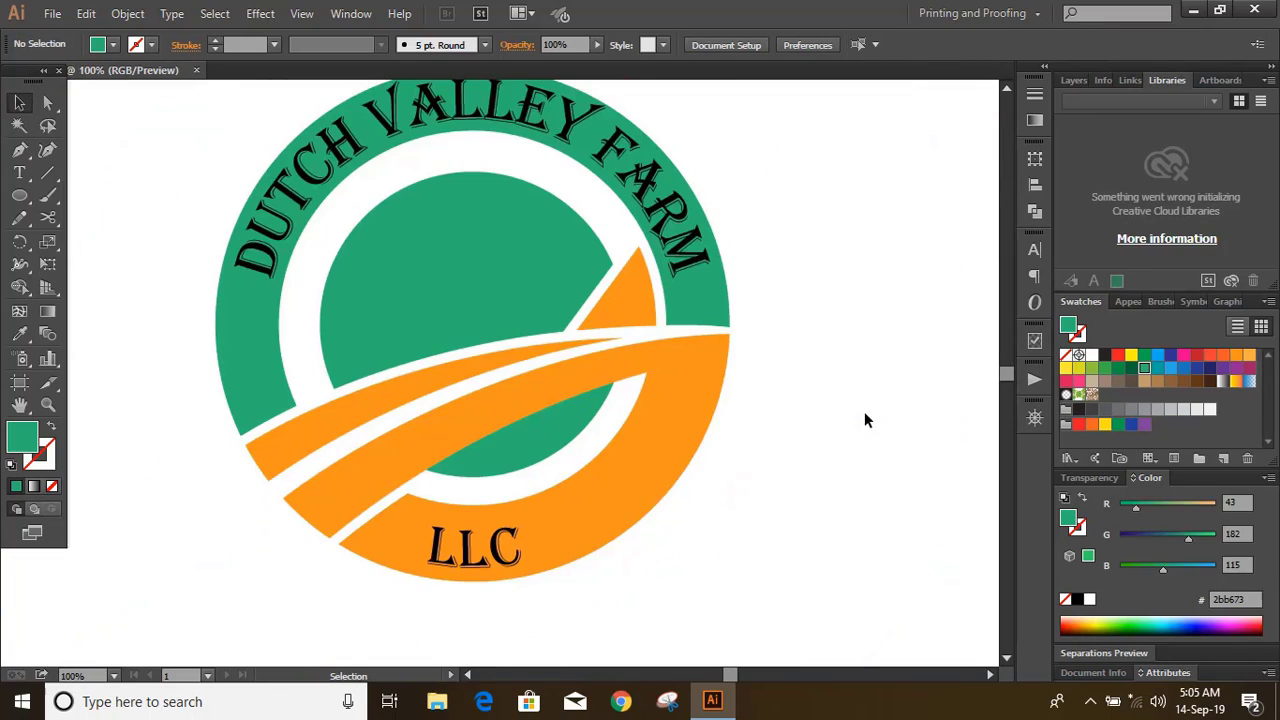
- Create an 11 pt offset path around the orange swoosh and fill it yellow
click(562, 377)
click(127, 13)
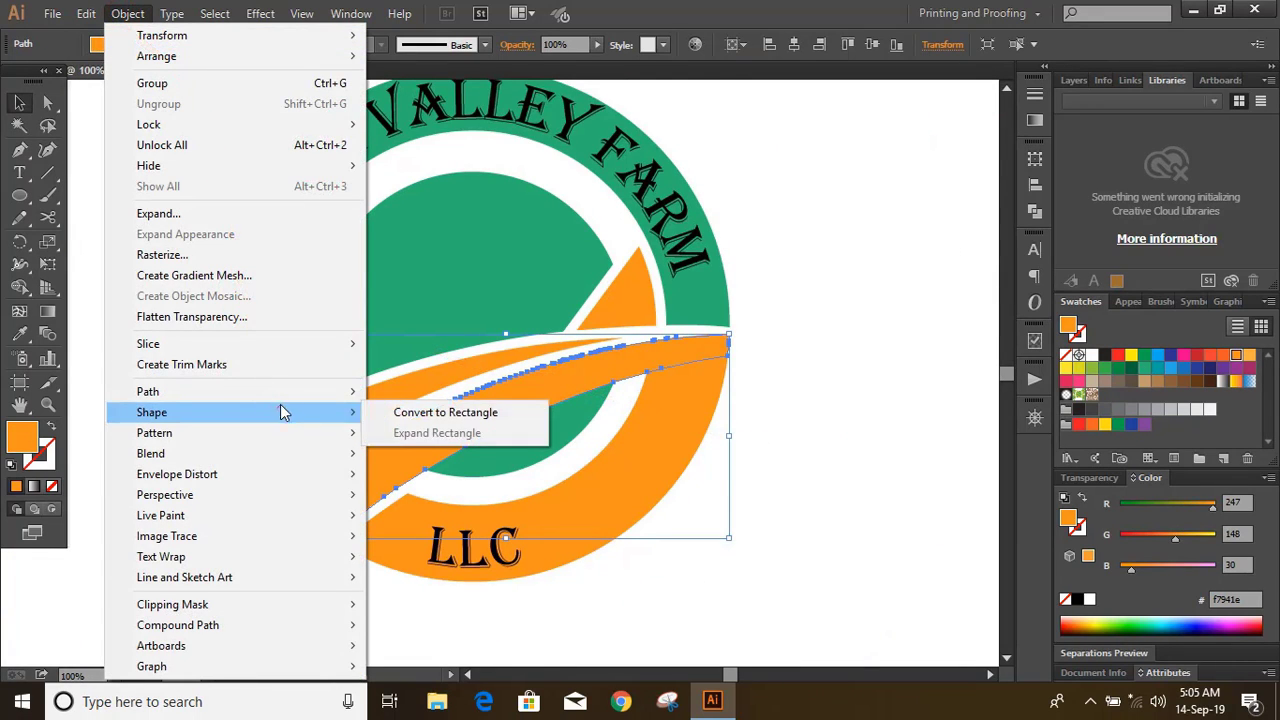
mouse_move(296, 395)
click(430, 460)
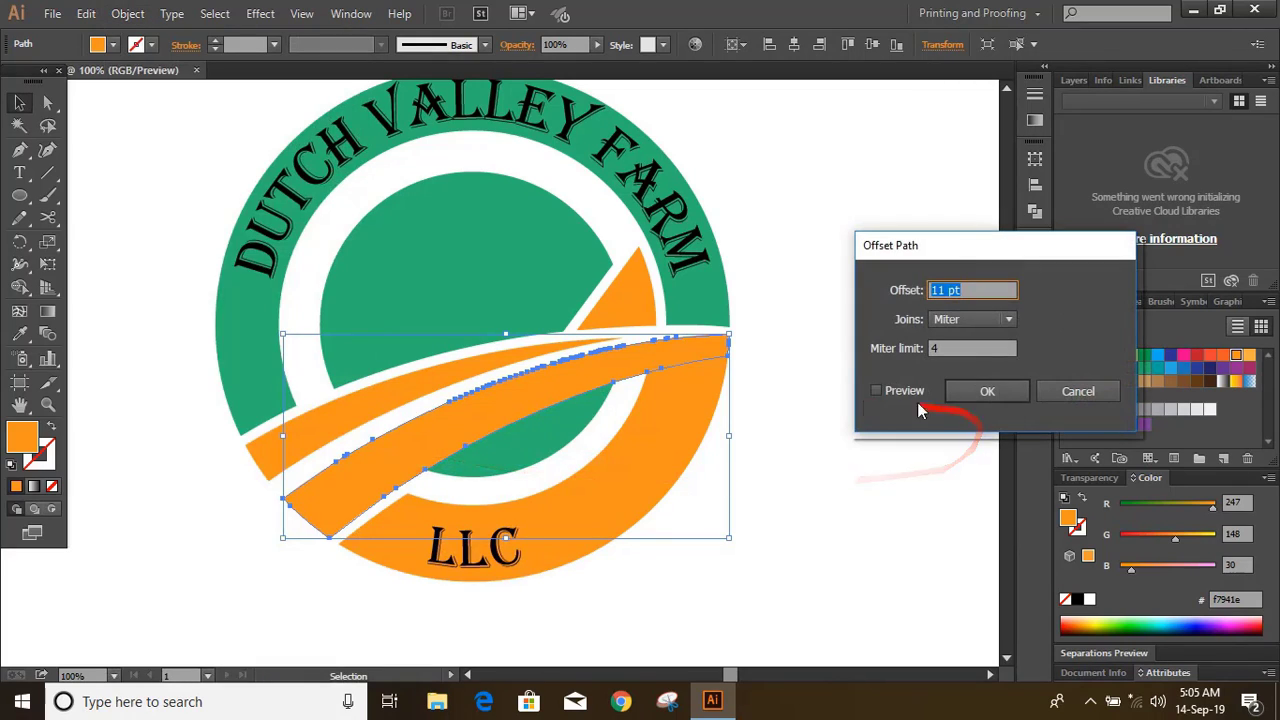
click(955, 392)
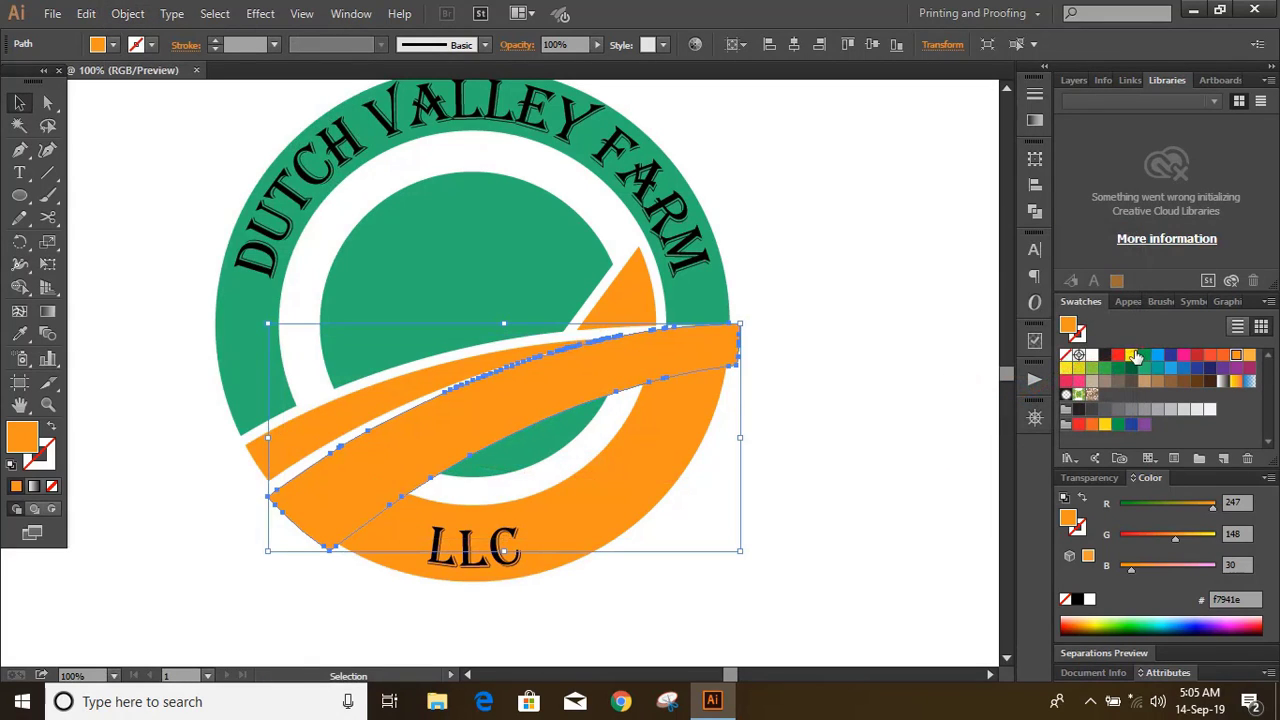
click(1131, 355)
click(740, 380)
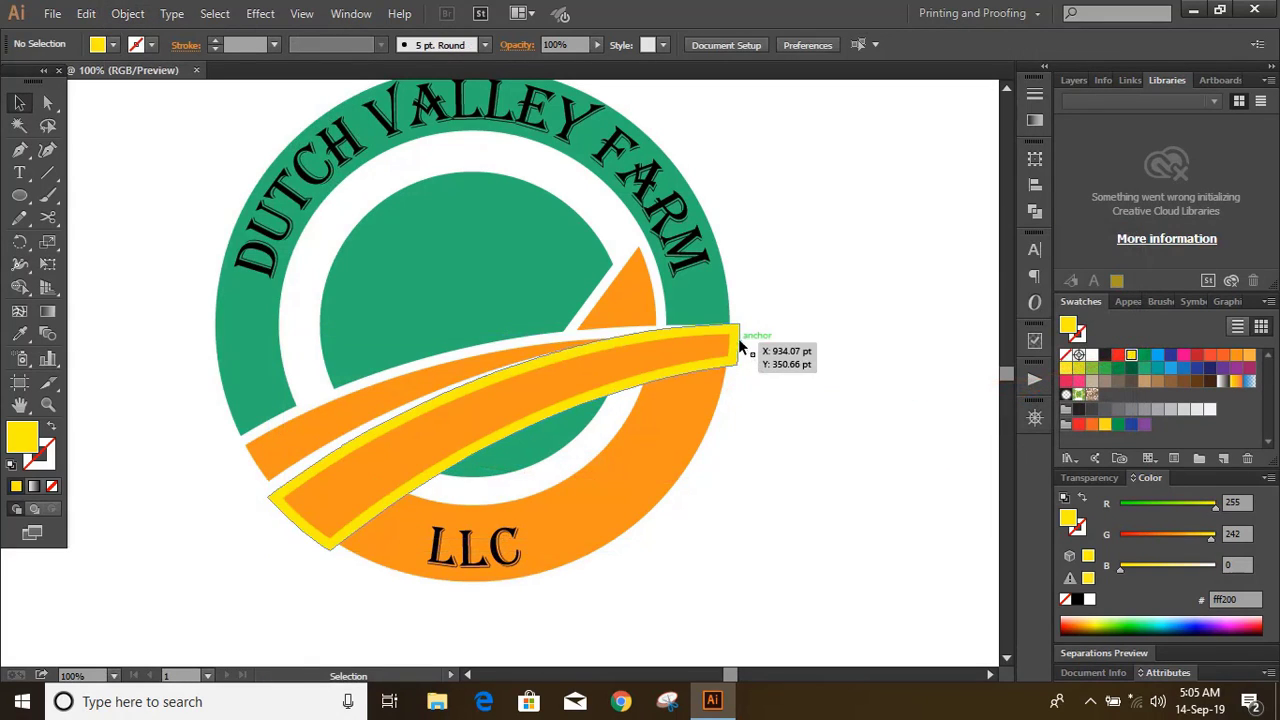
- With Shape Builder, remove the lower orange ring's area under the yellow band
click(737, 341)
shift+click(694, 414)
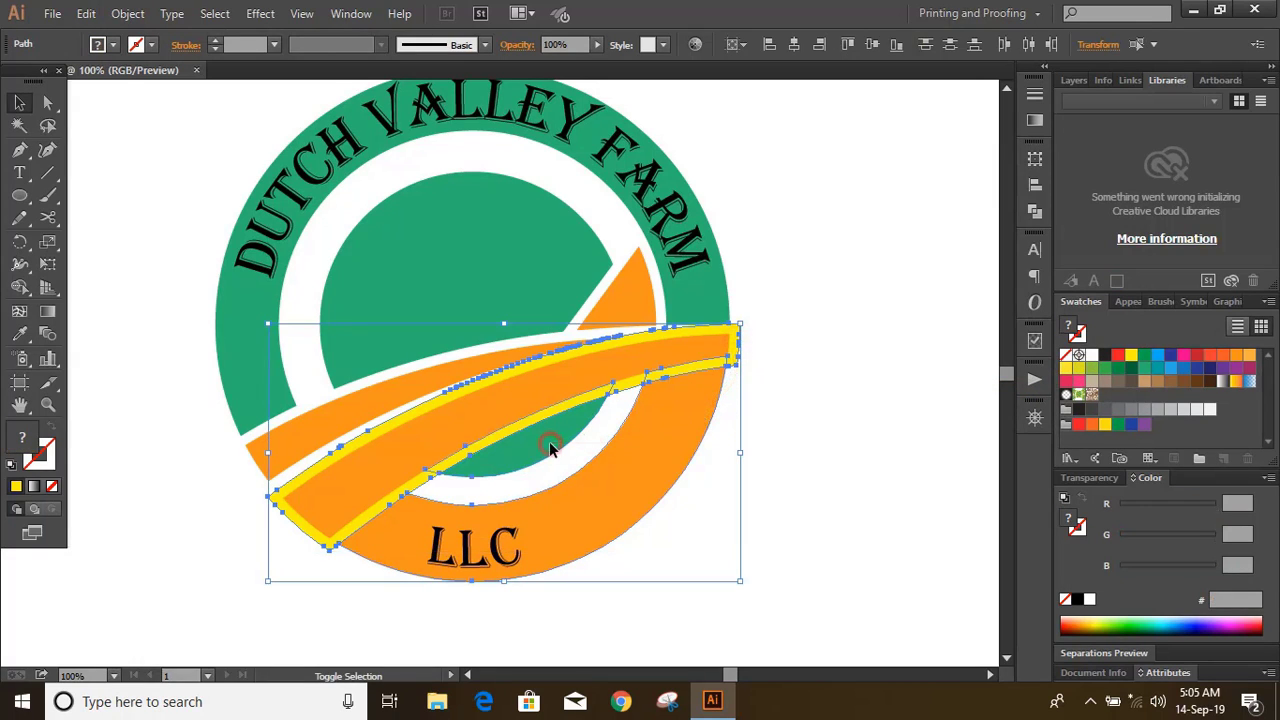
click(20, 287)
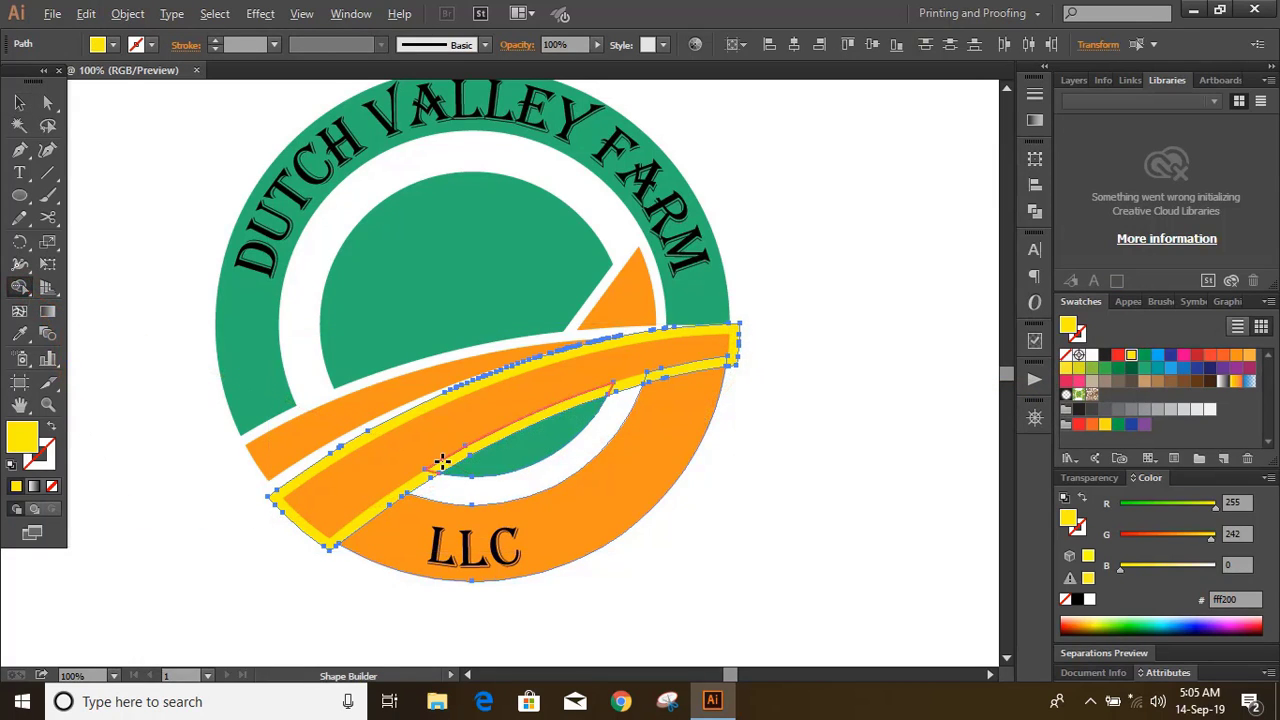
drag(443, 468, 600, 520)
drag(678, 430, 675, 373)
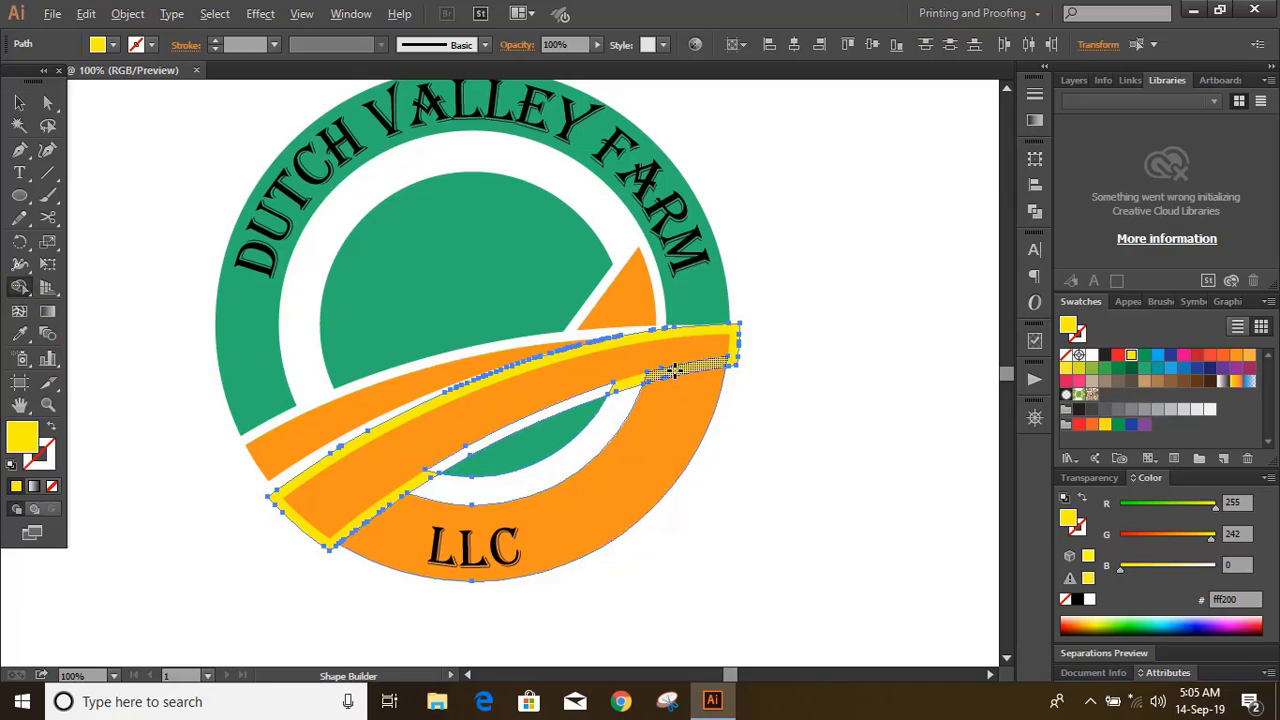
- Delete the temporary yellow band
click(20, 103)
click(177, 323)
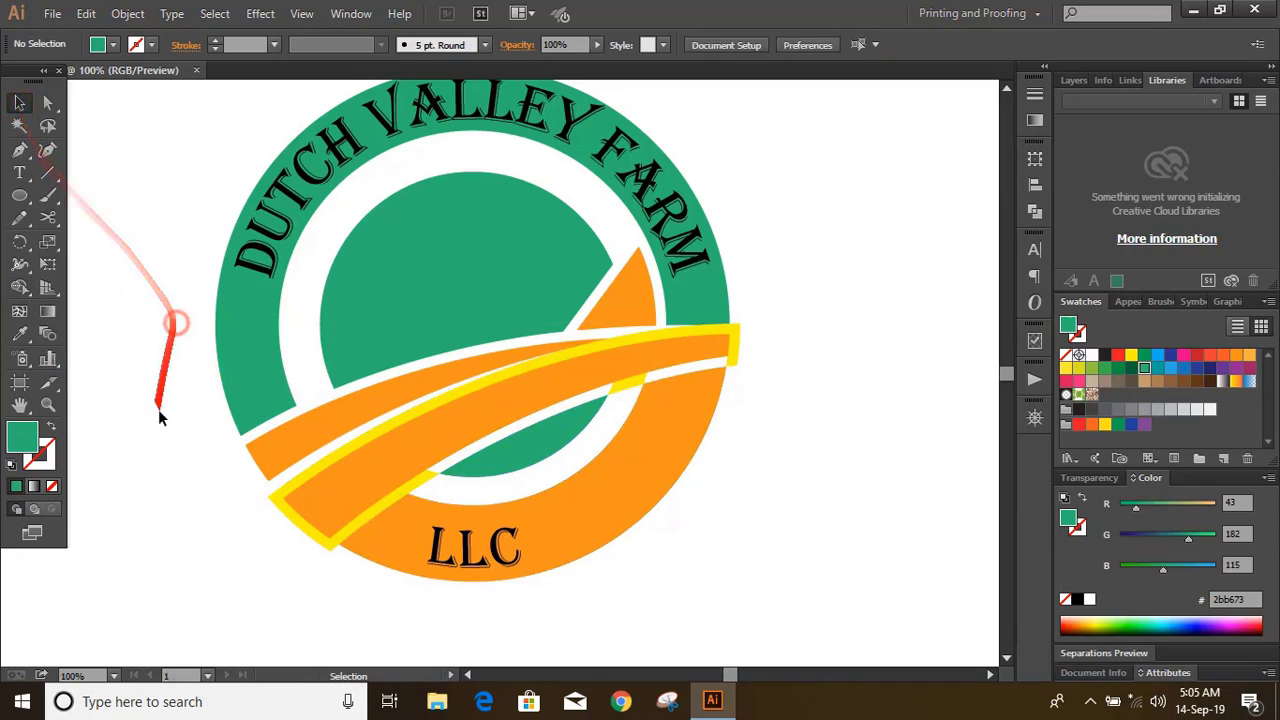
click(274, 500)
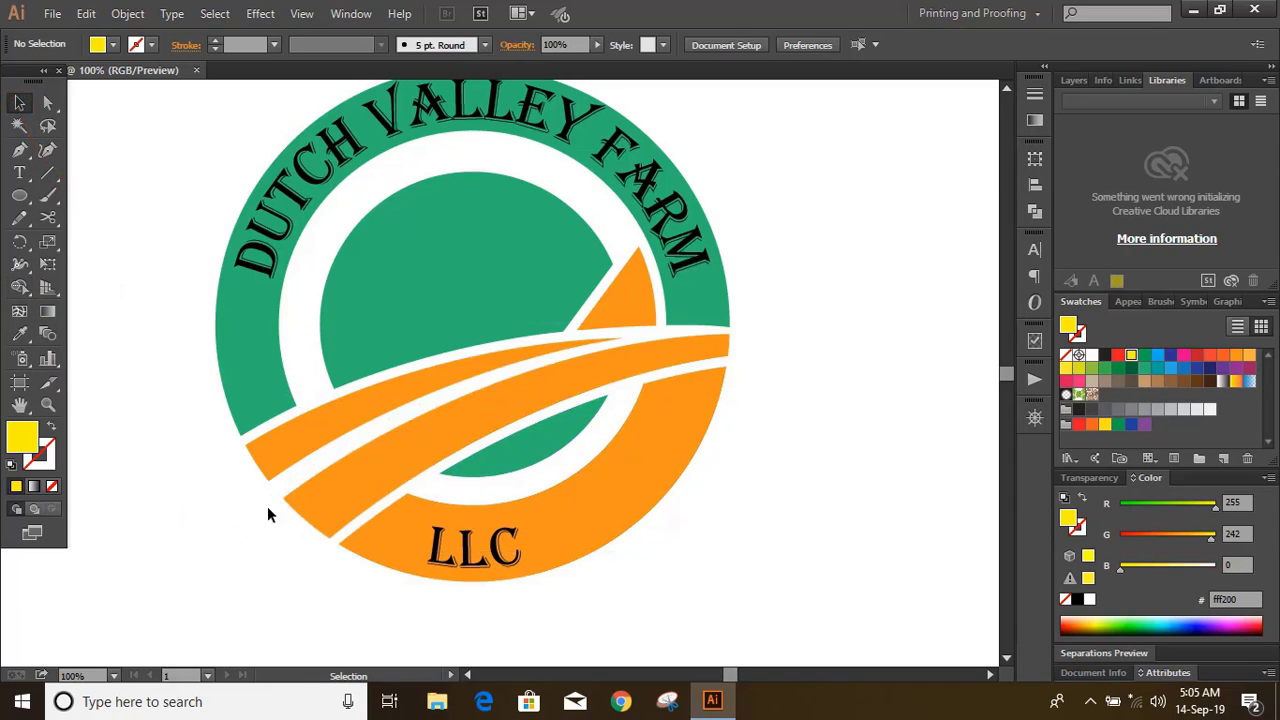
key(Delete)
scroll(723, 514, right, 3)
- Draw two small yellow stars on the left side of the green ring
click(20, 195)
click(86, 285)
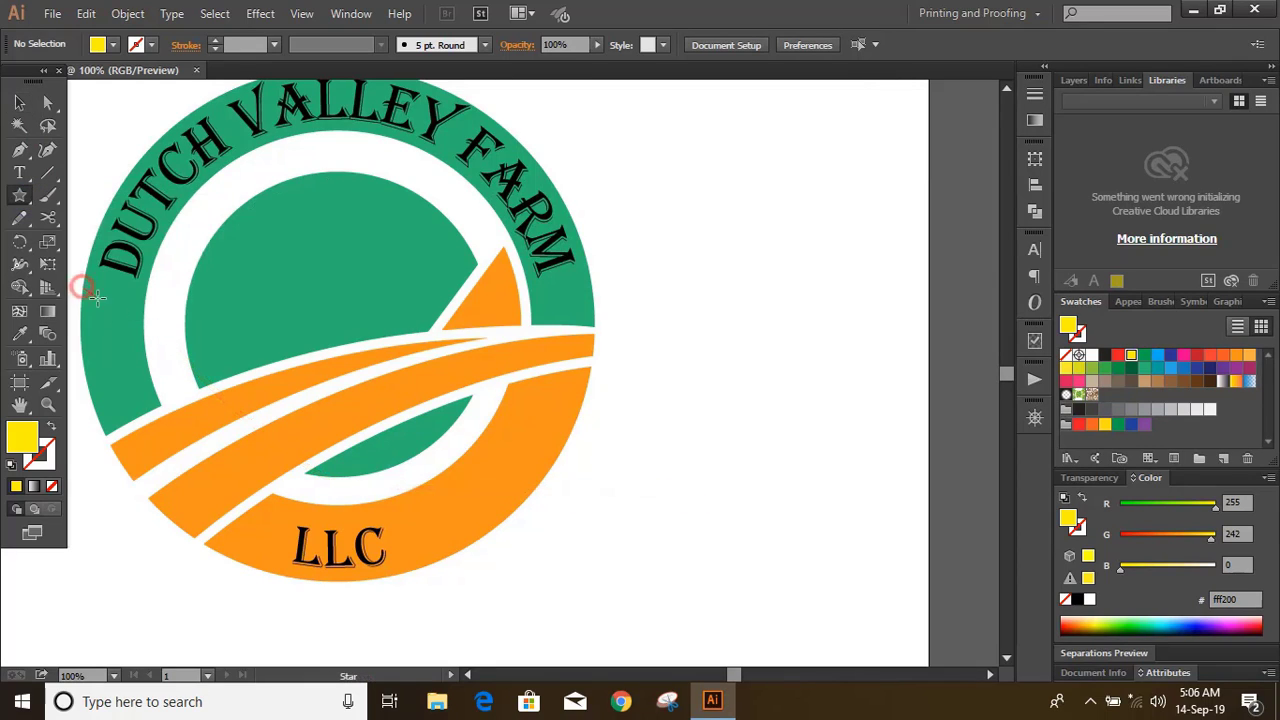
drag(109, 314, 121, 333)
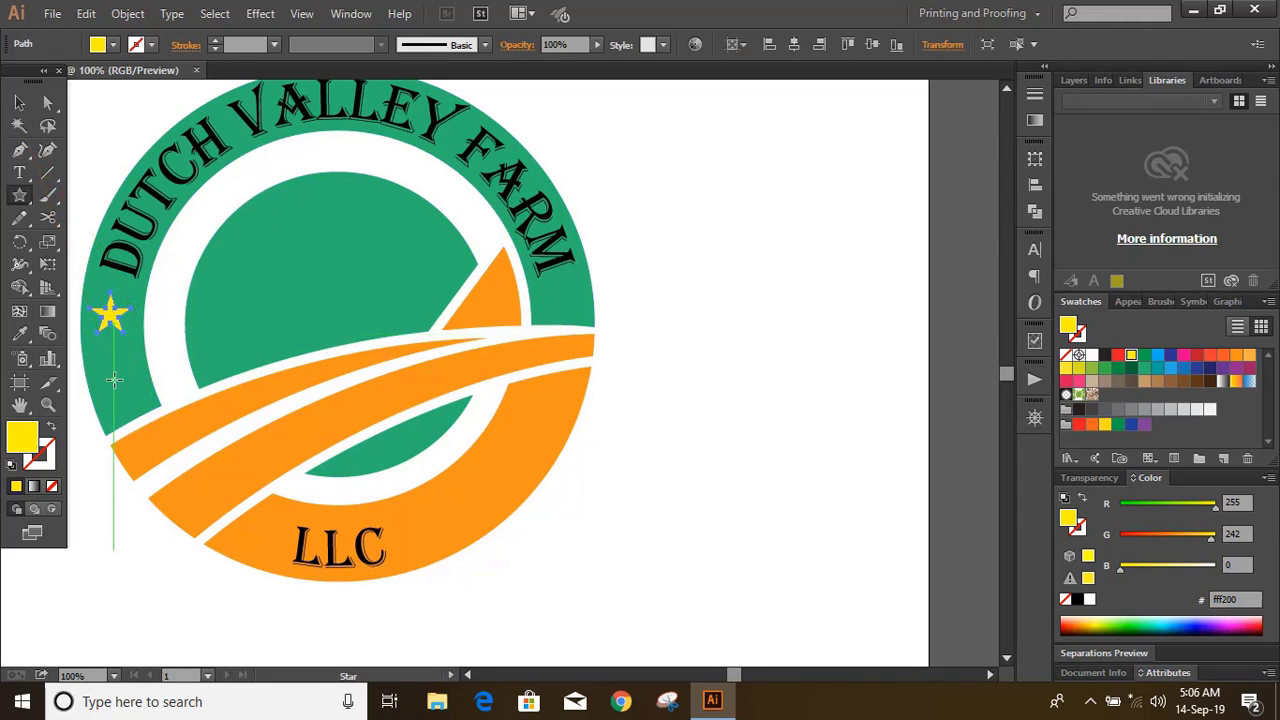
drag(118, 384, 120, 391)
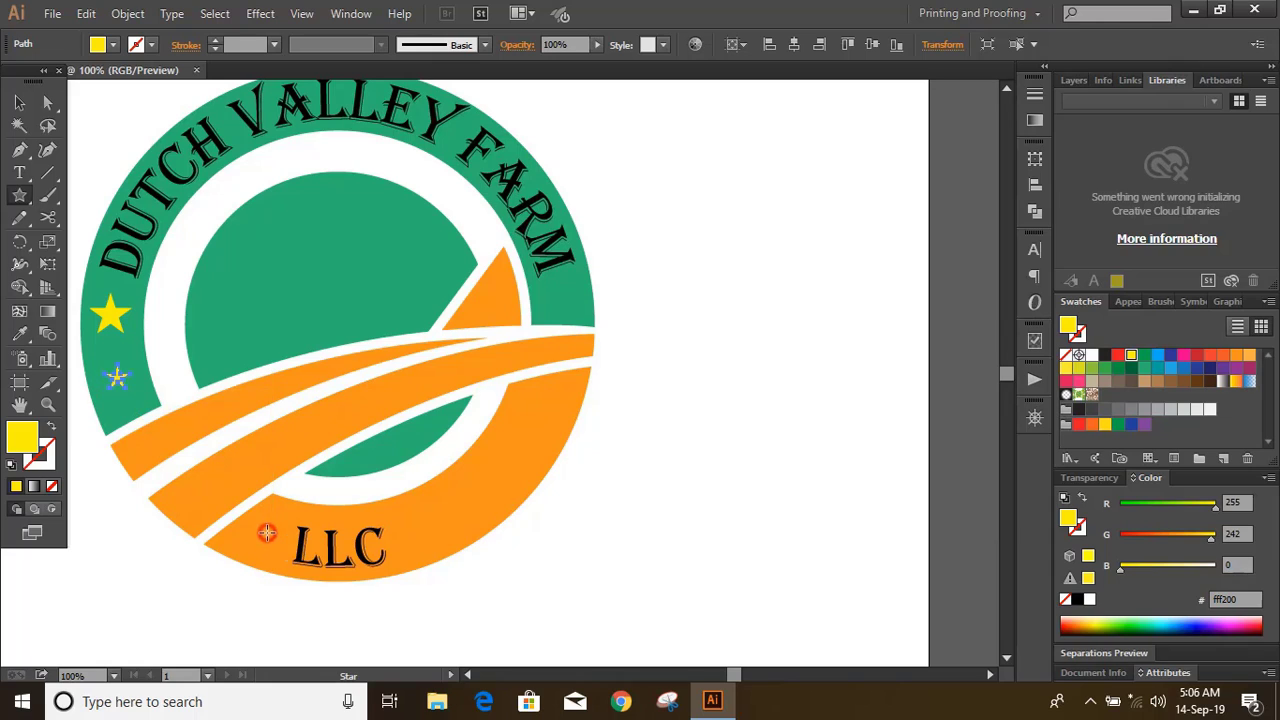
- Draw five small yellow stars along the orange ring on both sides of LLC
mouse_move(269, 535)
mouse_down()
mouse_move(277, 545)
mouse_move(271, 530)
mouse_up()
drag(436, 522, 451, 536)
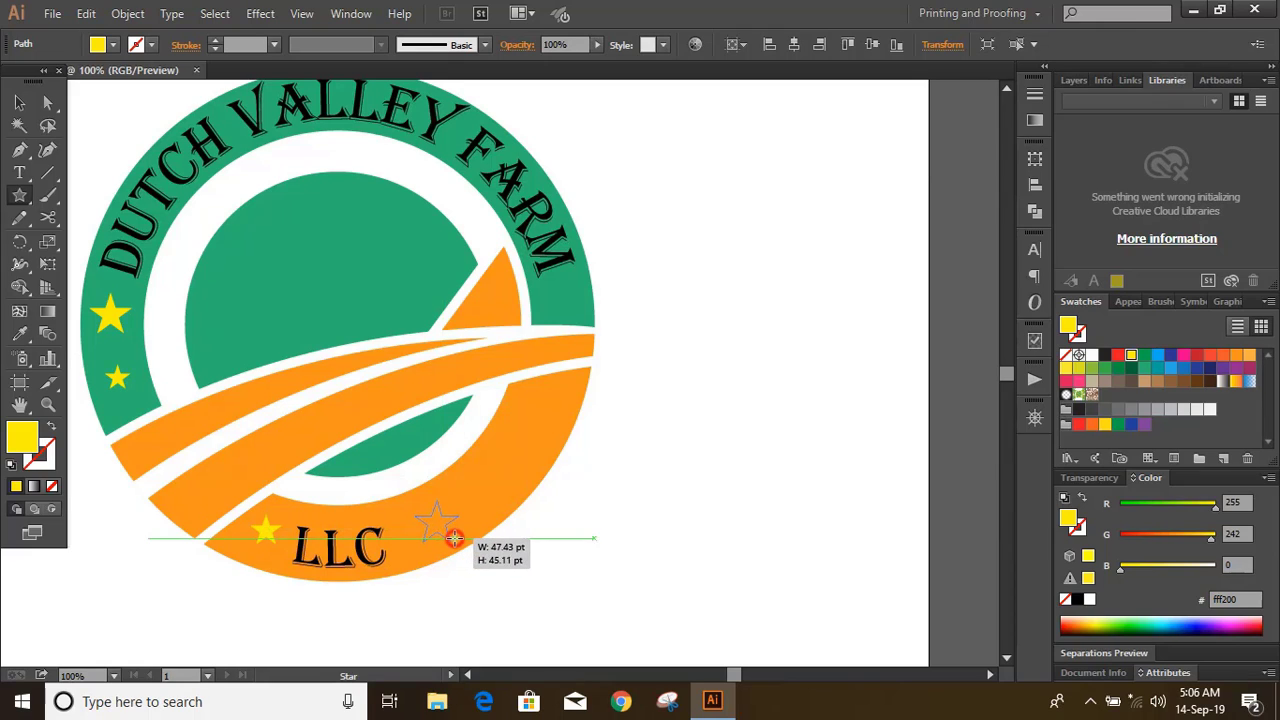
drag(455, 539, 456, 538)
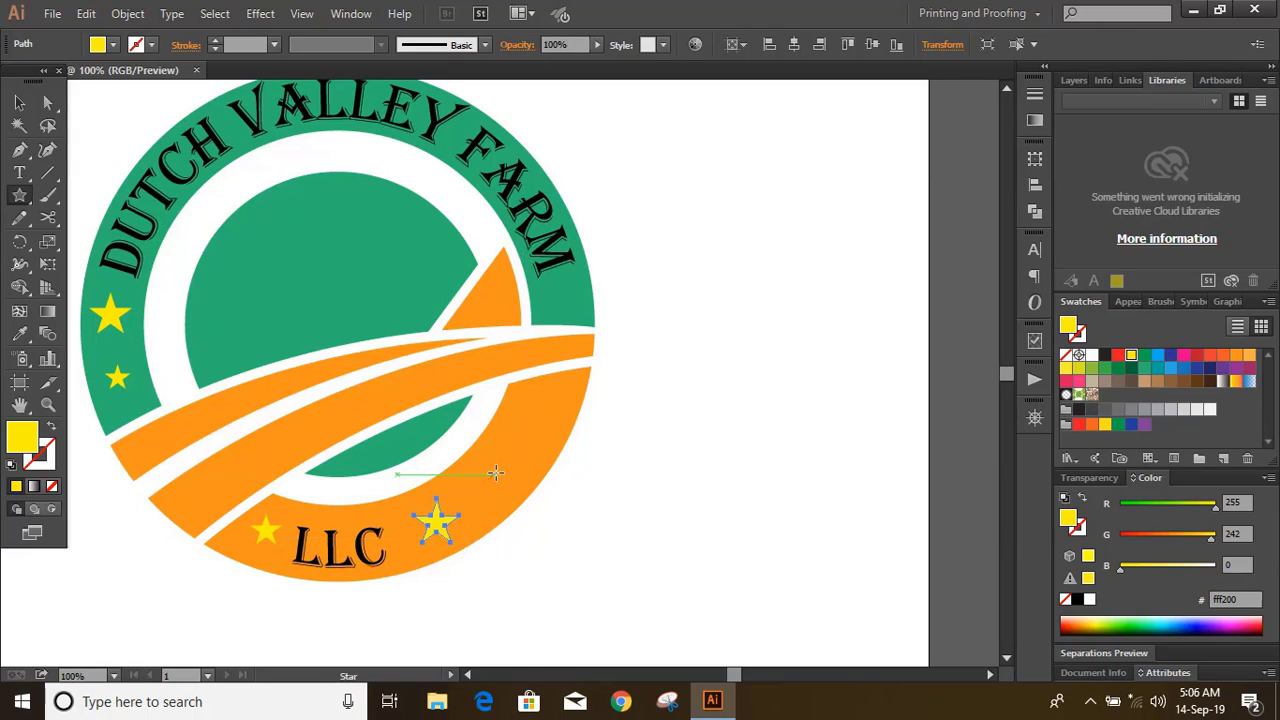
drag(494, 472, 505, 488)
mouse_move(530, 416)
mouse_down()
mouse_move(540, 431)
mouse_move(529, 423)
mouse_up()
click(20, 101)
click(757, 380)
scroll(711, 443, down, 2)
- Unlock all artwork and expand the curved lettering to outlines
key(ctrl+minus)
scroll(738, 461, up, 1)
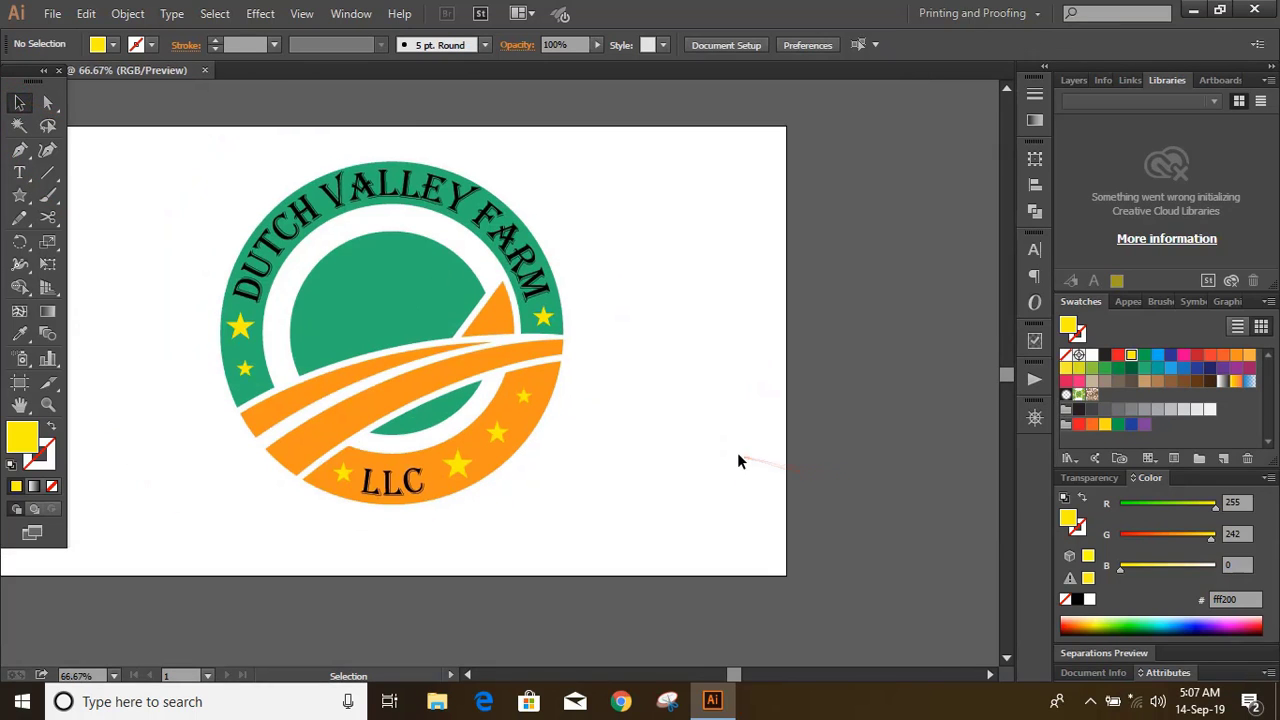
click(127, 13)
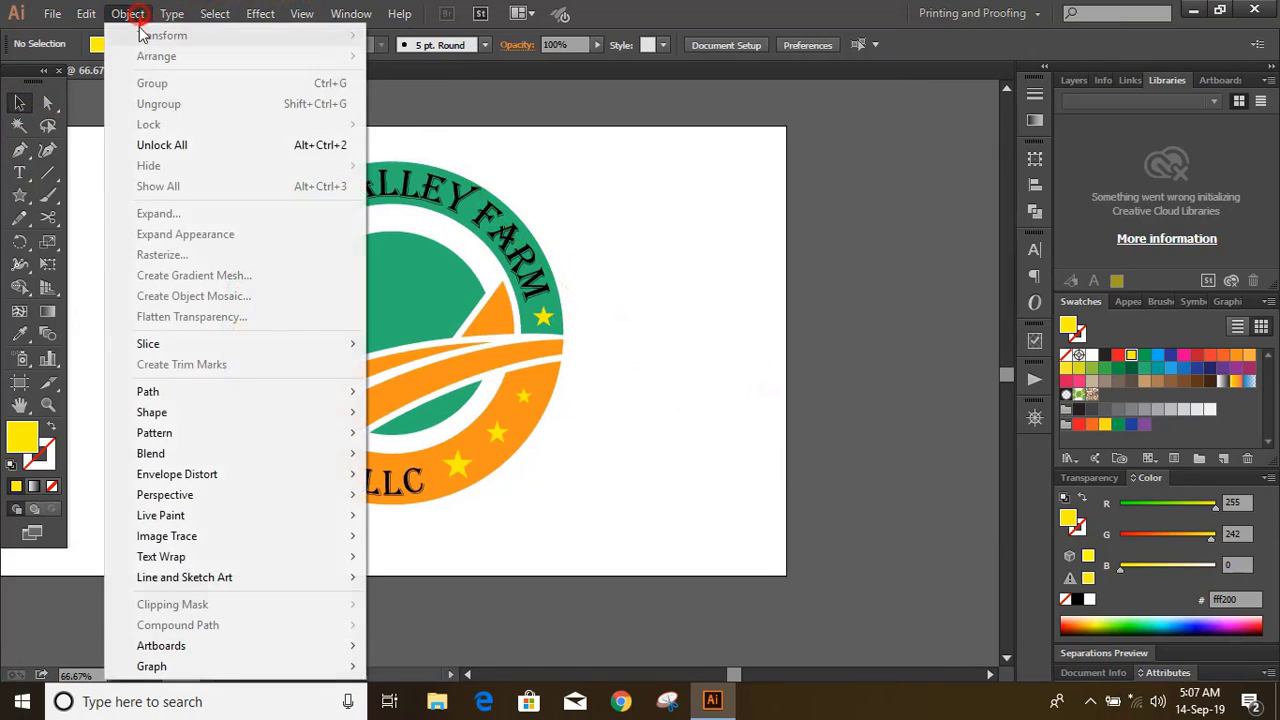
click(232, 146)
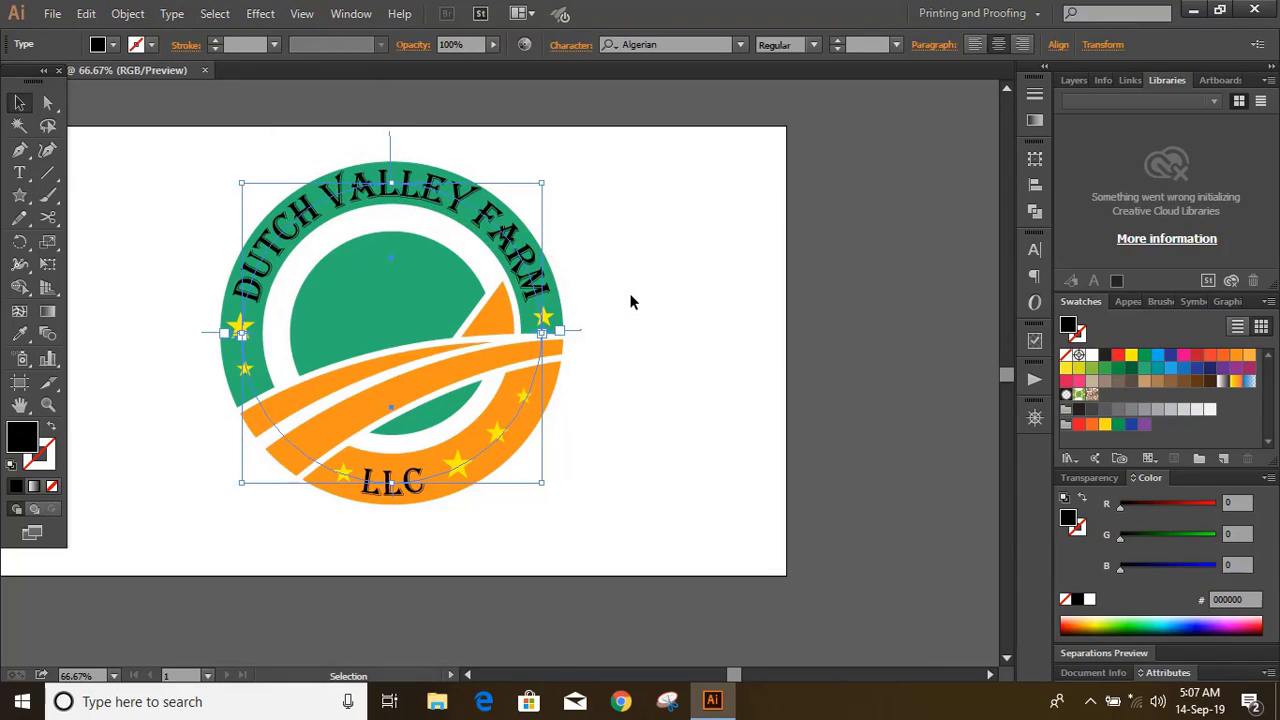
click(127, 13)
click(152, 209)
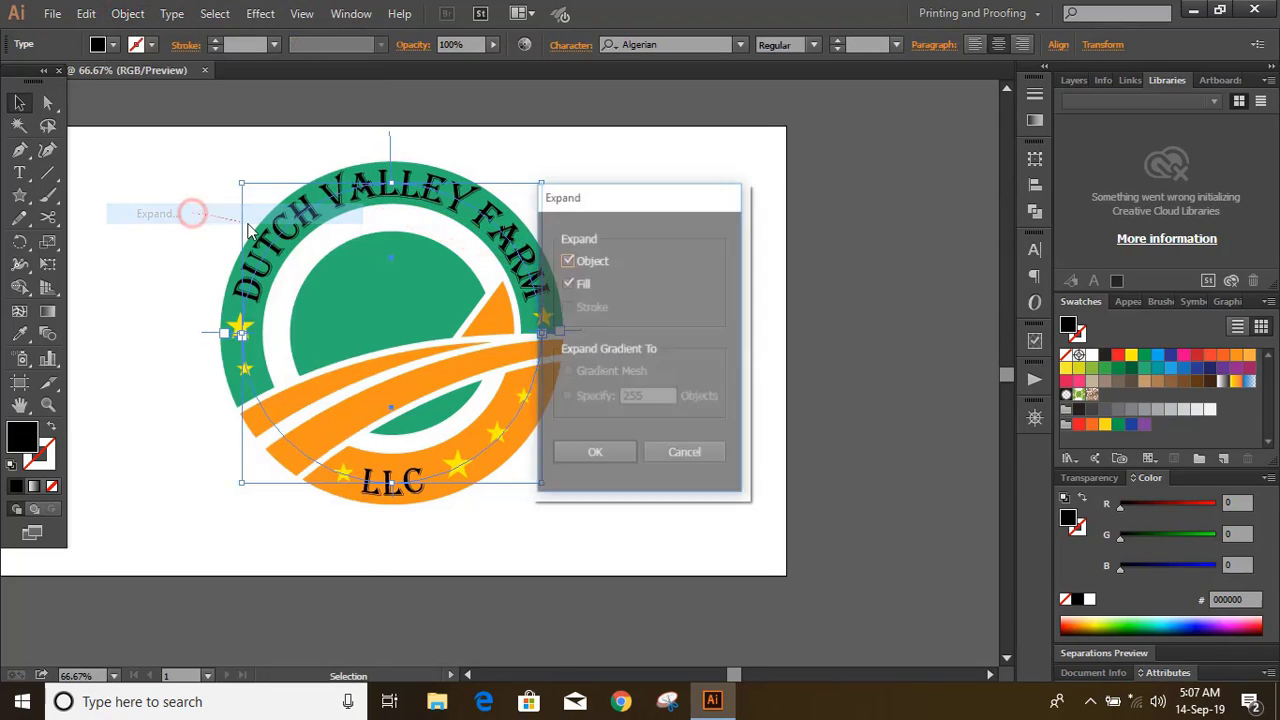
click(593, 454)
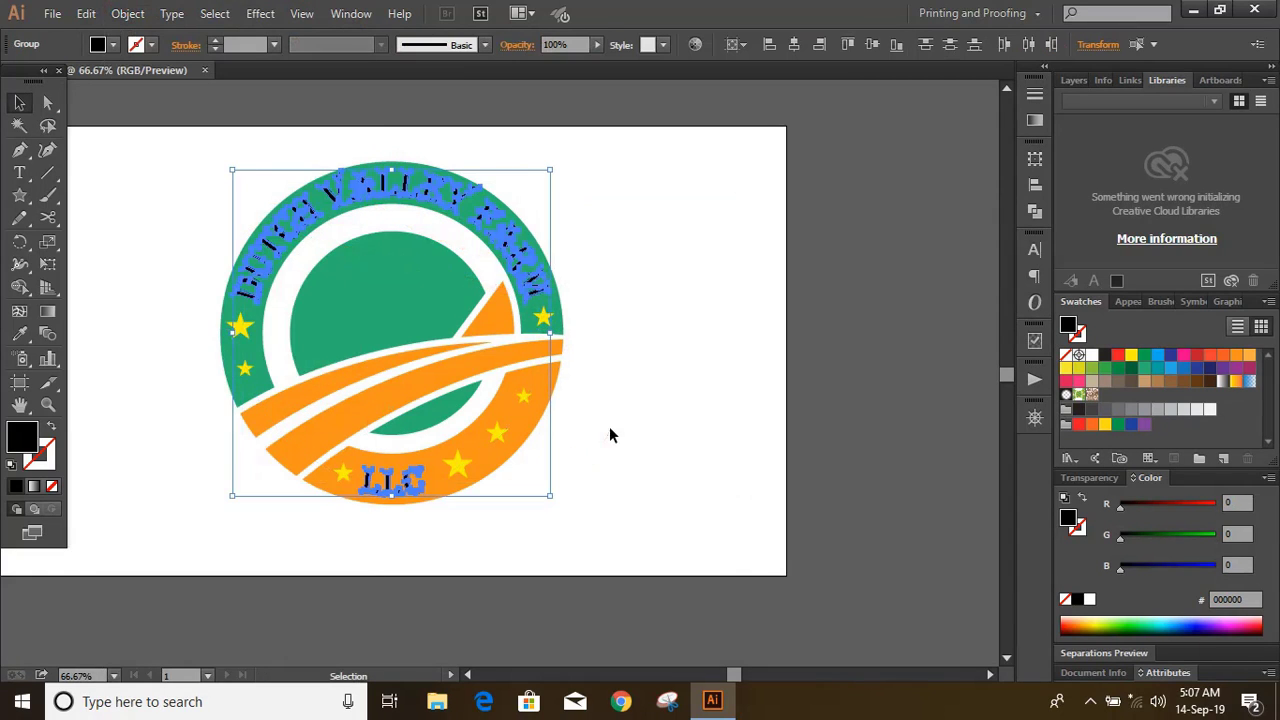
- Knock the DUTCH VALLEY FARM lettering and three stars out of the green ring with Minus Front
click(608, 432)
click(545, 285)
shift+click(543, 317)
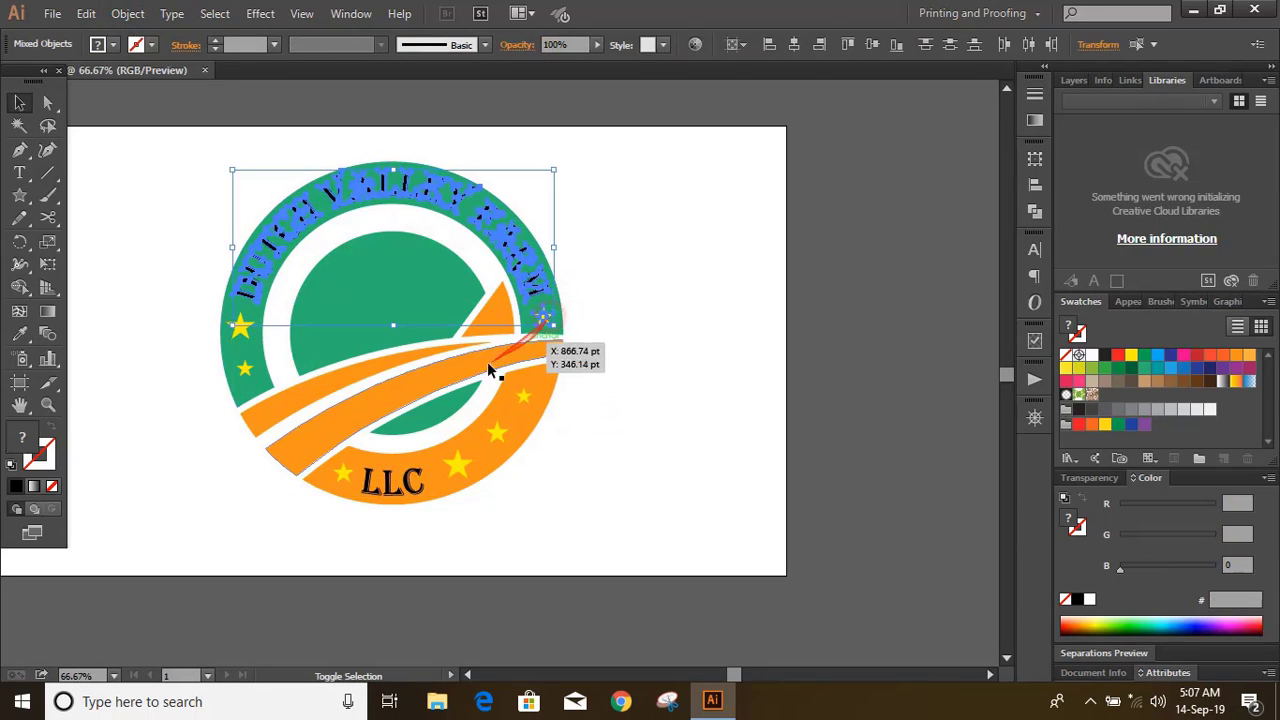
shift+click(243, 328)
shift+click(245, 368)
shift+click(258, 364)
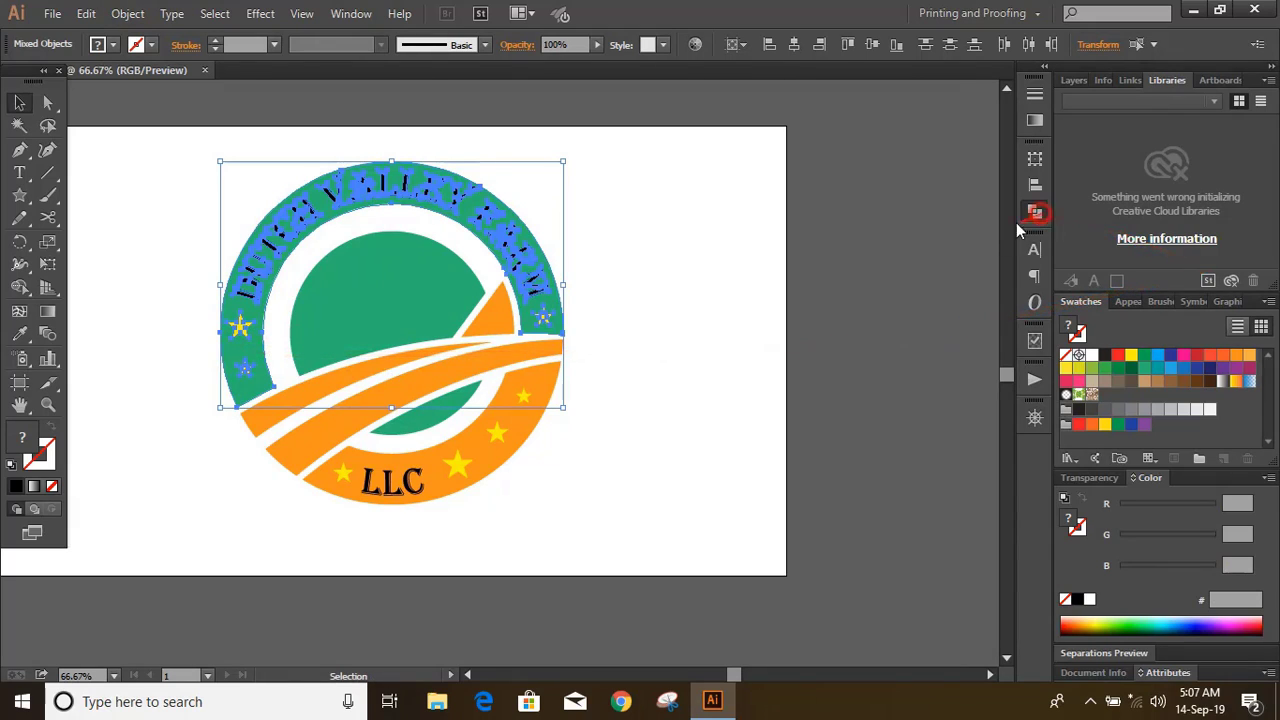
click(1035, 211)
click(856, 195)
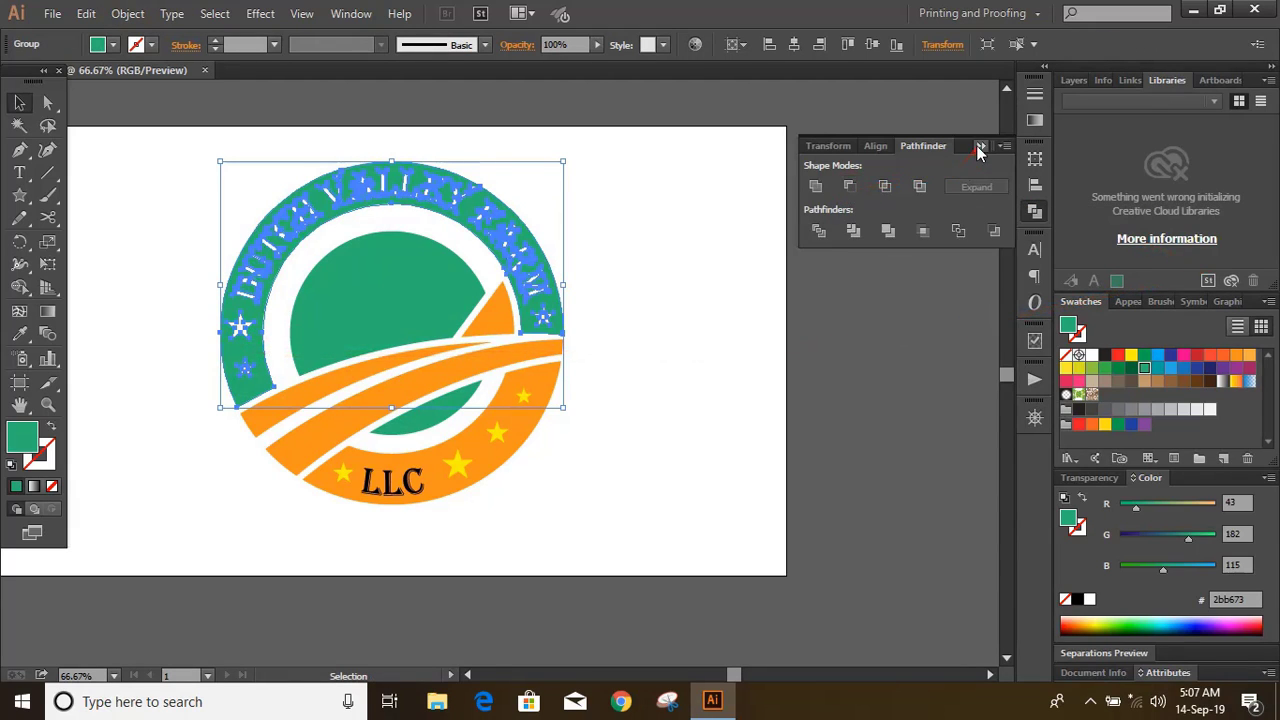
click(979, 148)
- Knock LLC and four stars out of the orange ring with Minus Front, then zoom to 100%
click(711, 349)
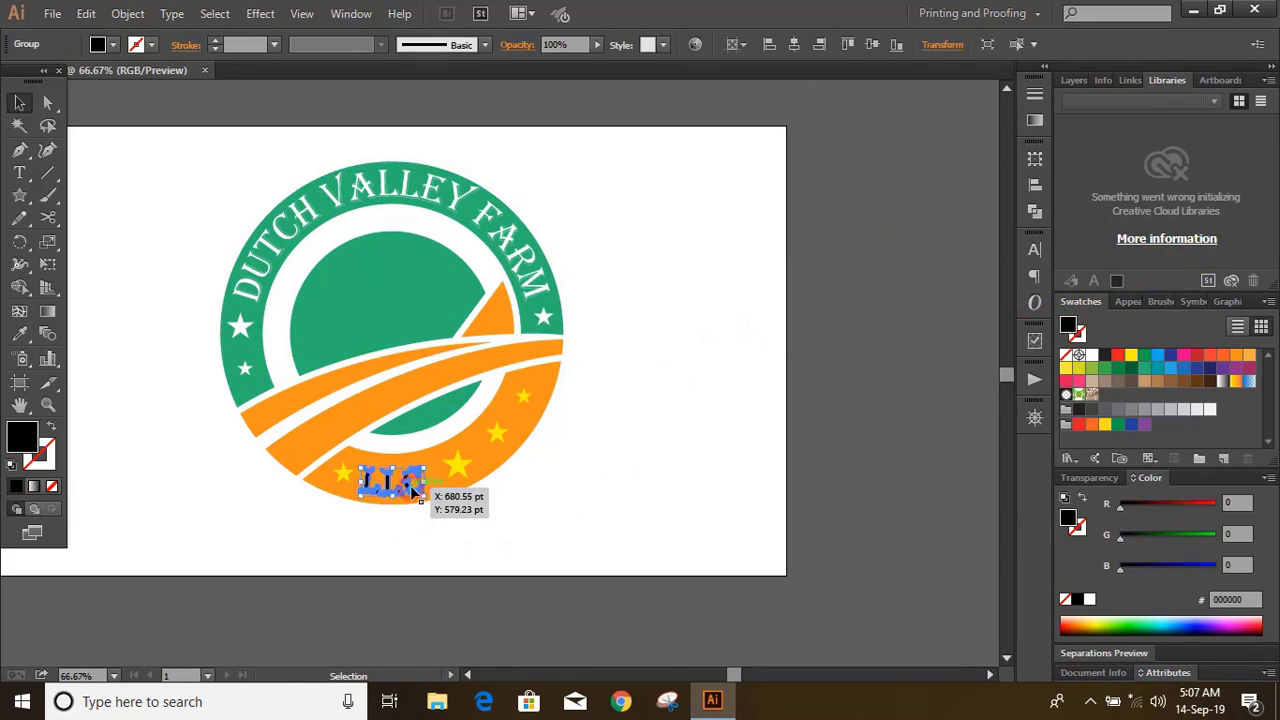
shift+click(458, 463)
shift+click(496, 432)
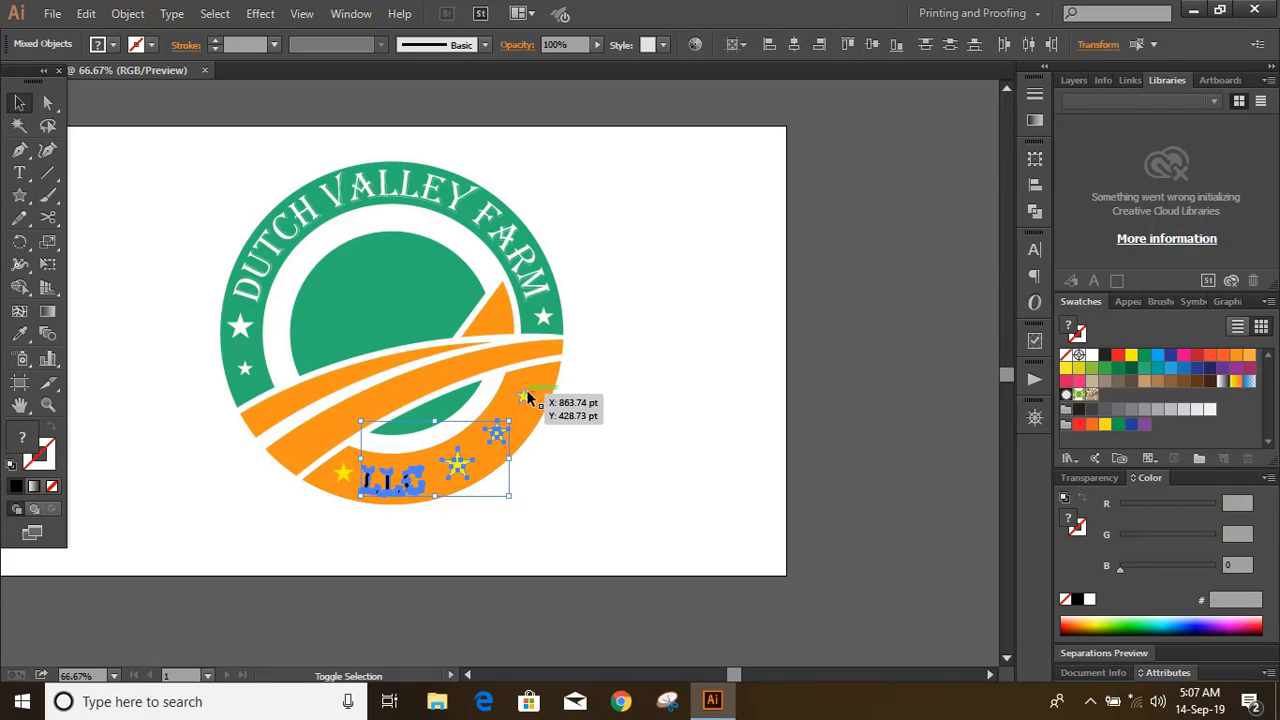
shift+click(525, 391)
shift+click(345, 472)
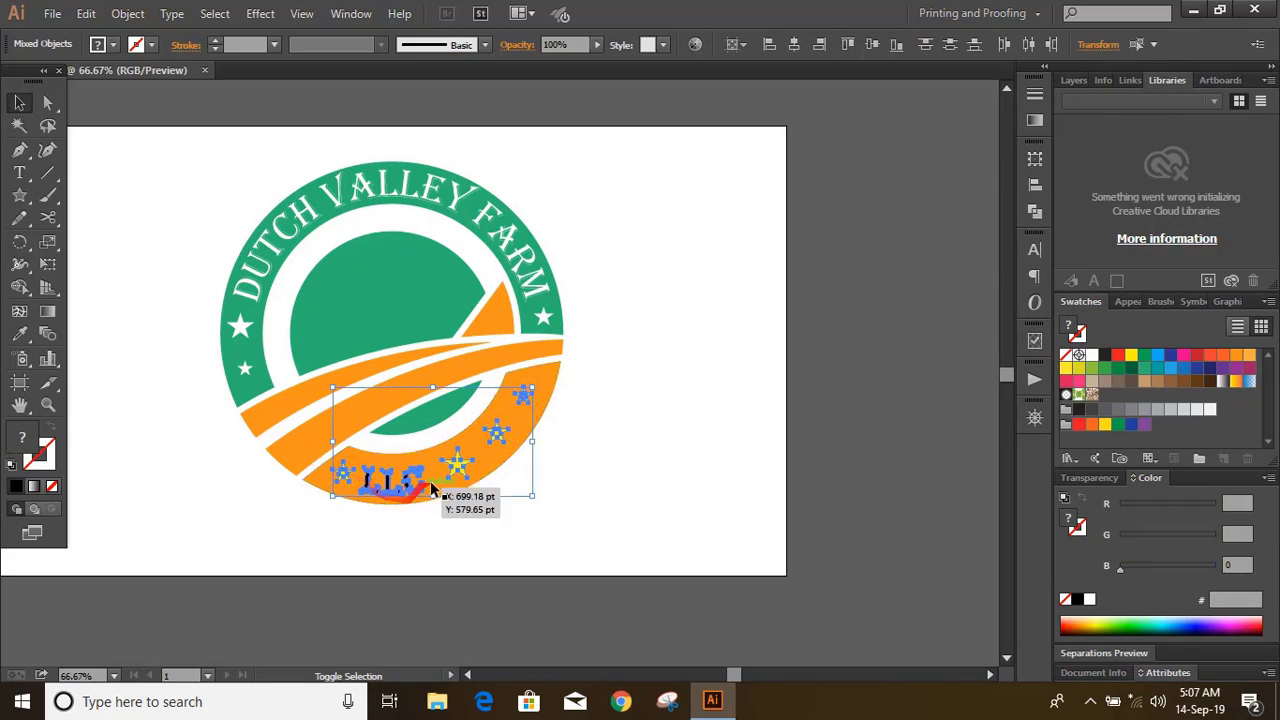
shift+click(487, 472)
click(1035, 211)
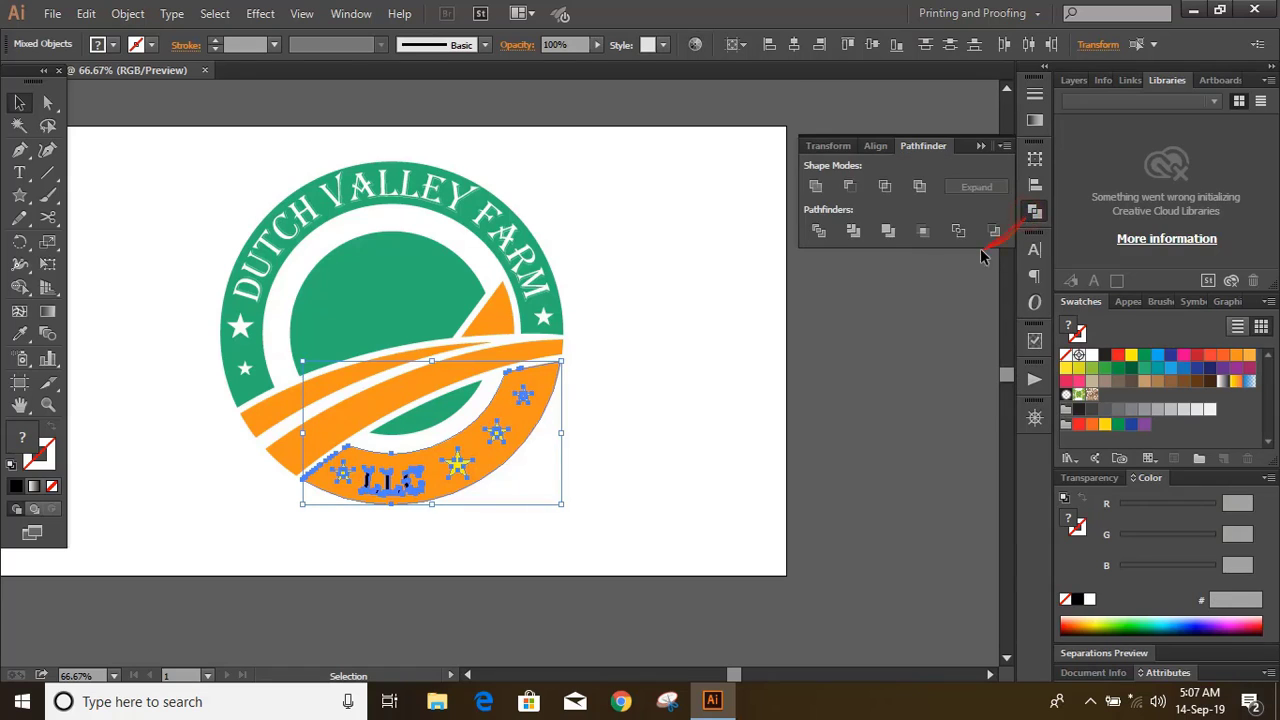
click(847, 187)
click(983, 150)
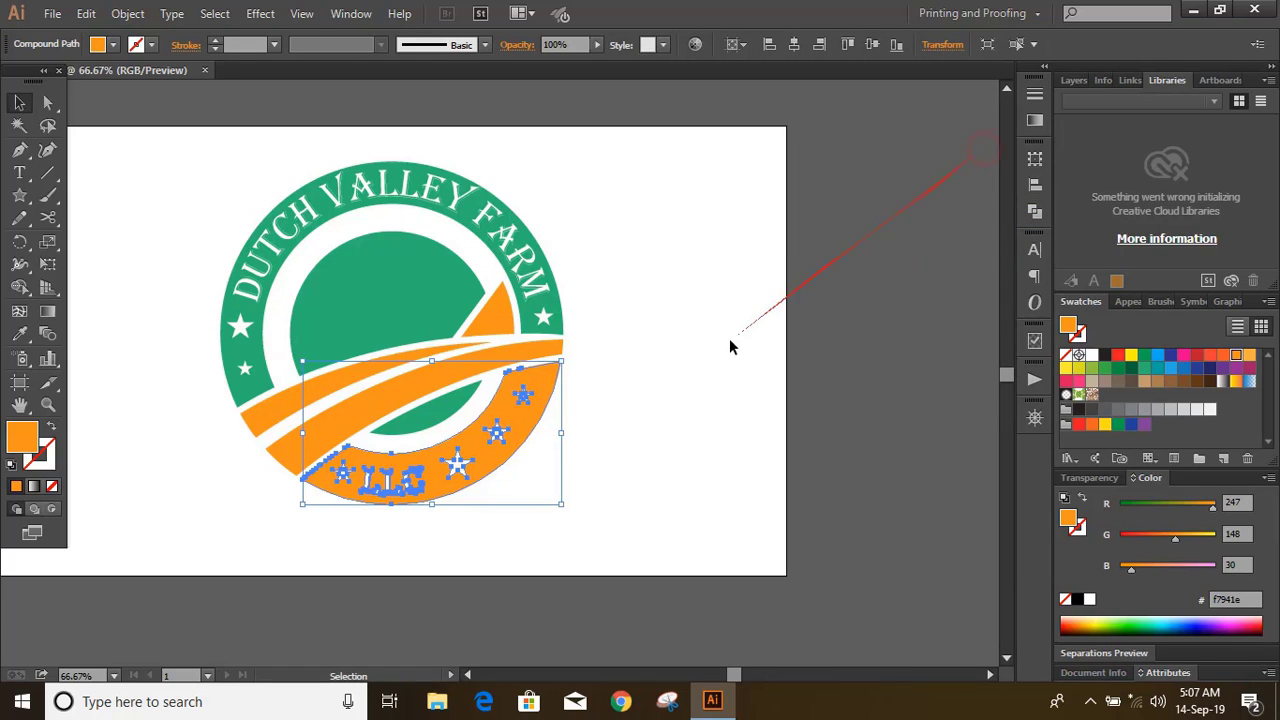
click(640, 430)
key(ctrl+1)
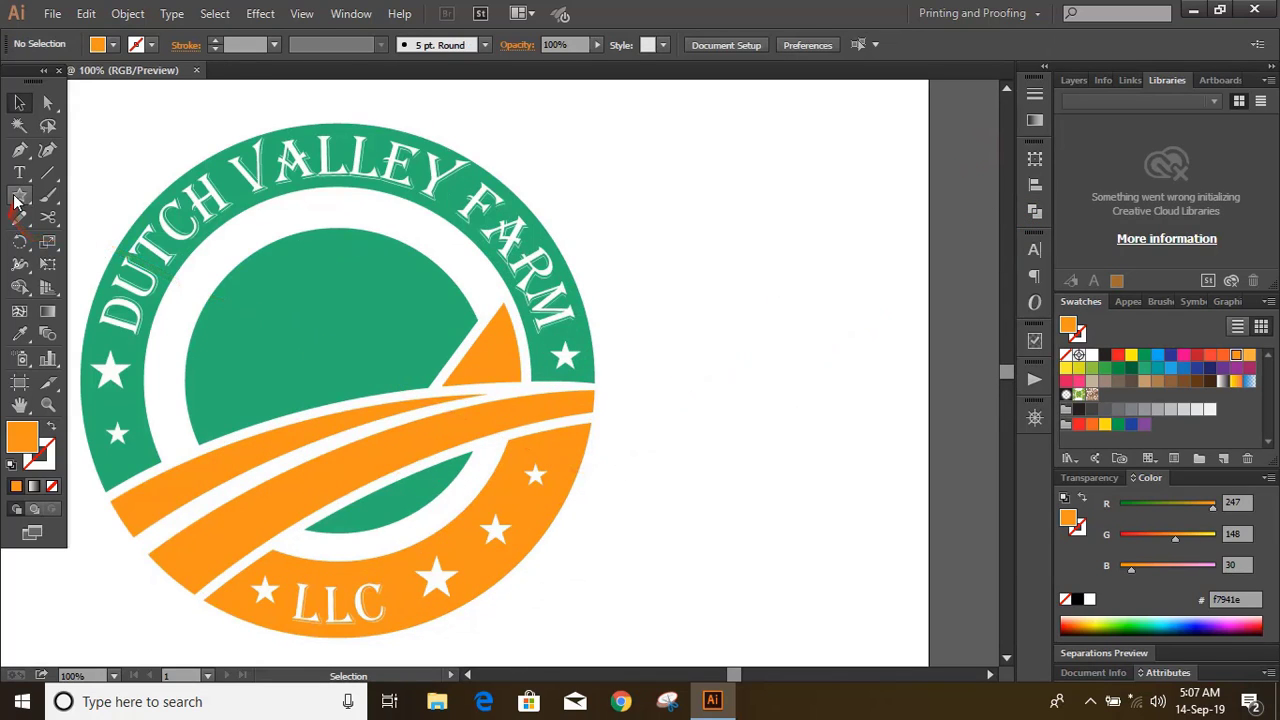
- Draw a no-fill, orange-stroked circle over the inner green circle and adjust its position and width
drag(14, 200, 86, 240)
mouse_move(328, 388)
mouse_down()
mouse_move(400, 491)
mouse_move(452, 510)
mouse_up()
click(52, 486)
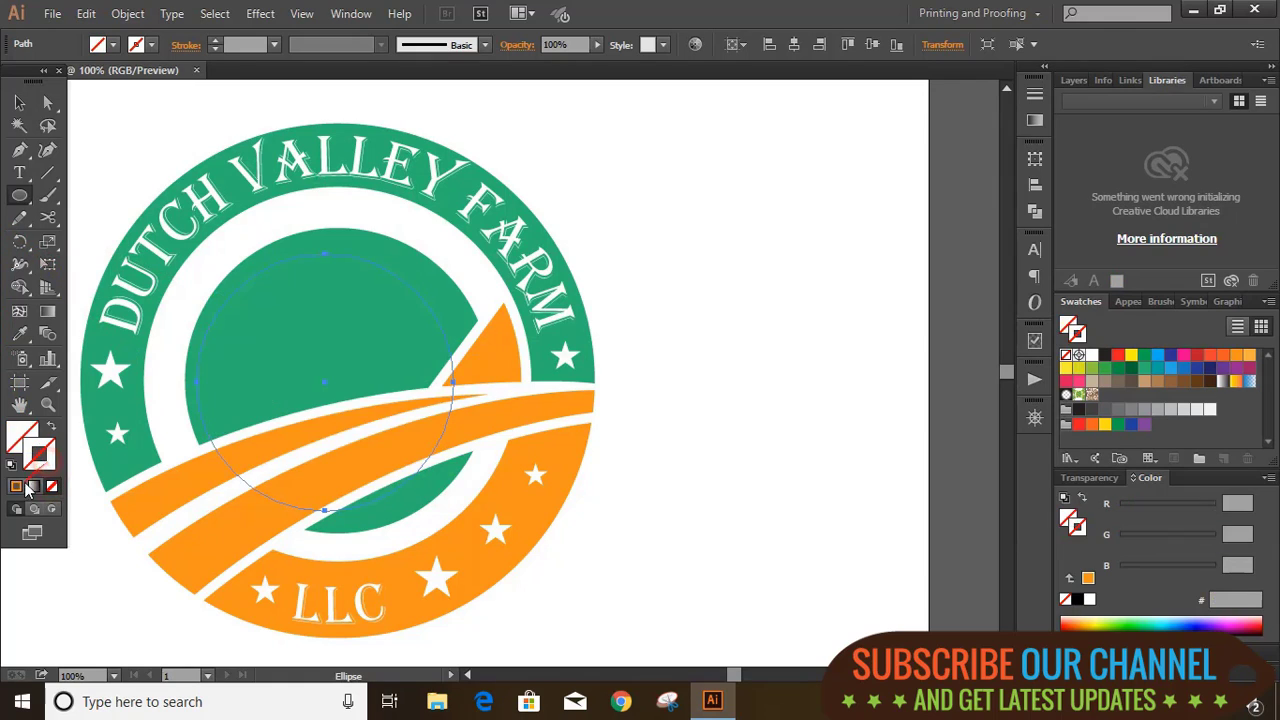
click(16, 486)
click(19, 102)
click(137, 170)
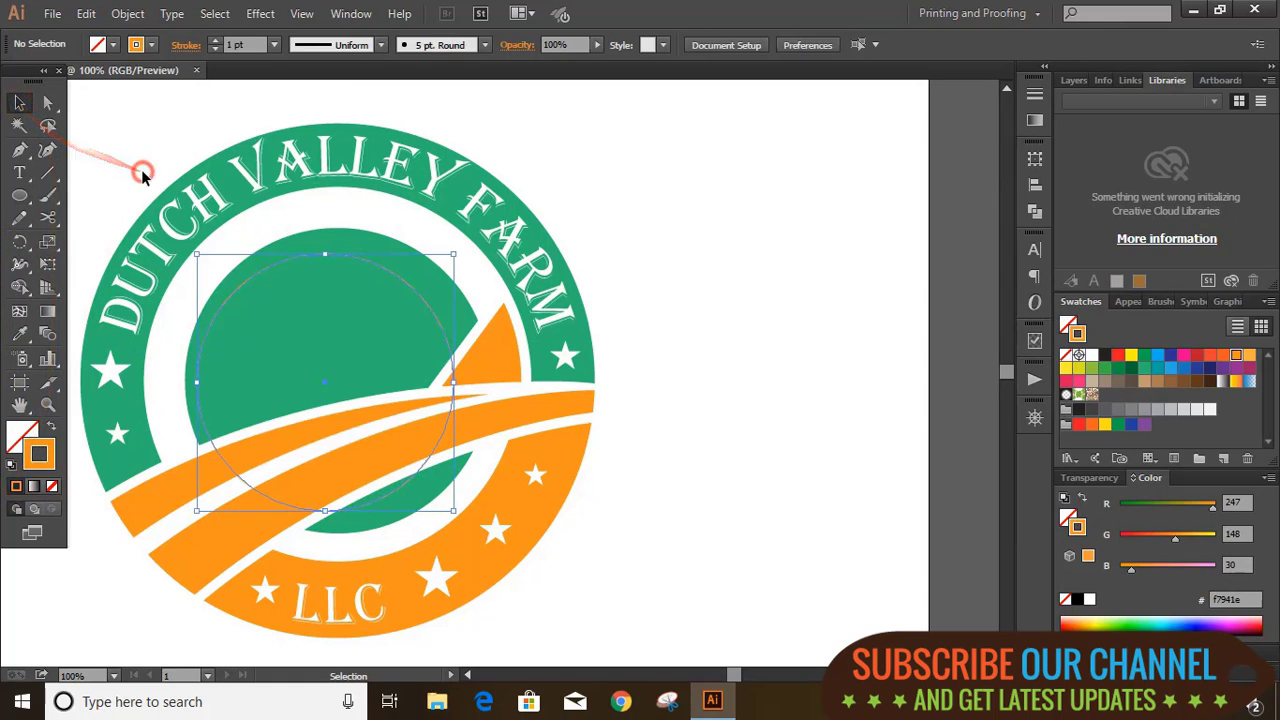
scroll(112, 163, down, 2)
drag(209, 251, 234, 277)
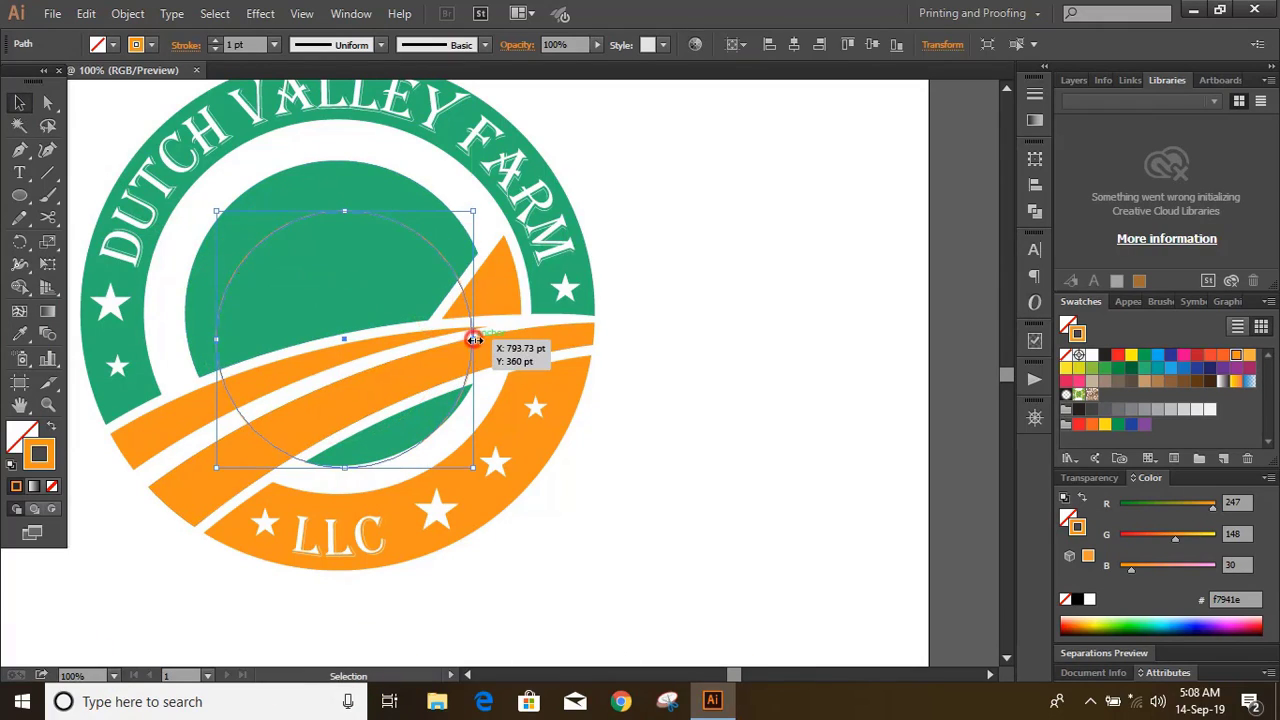
drag(469, 340, 456, 342)
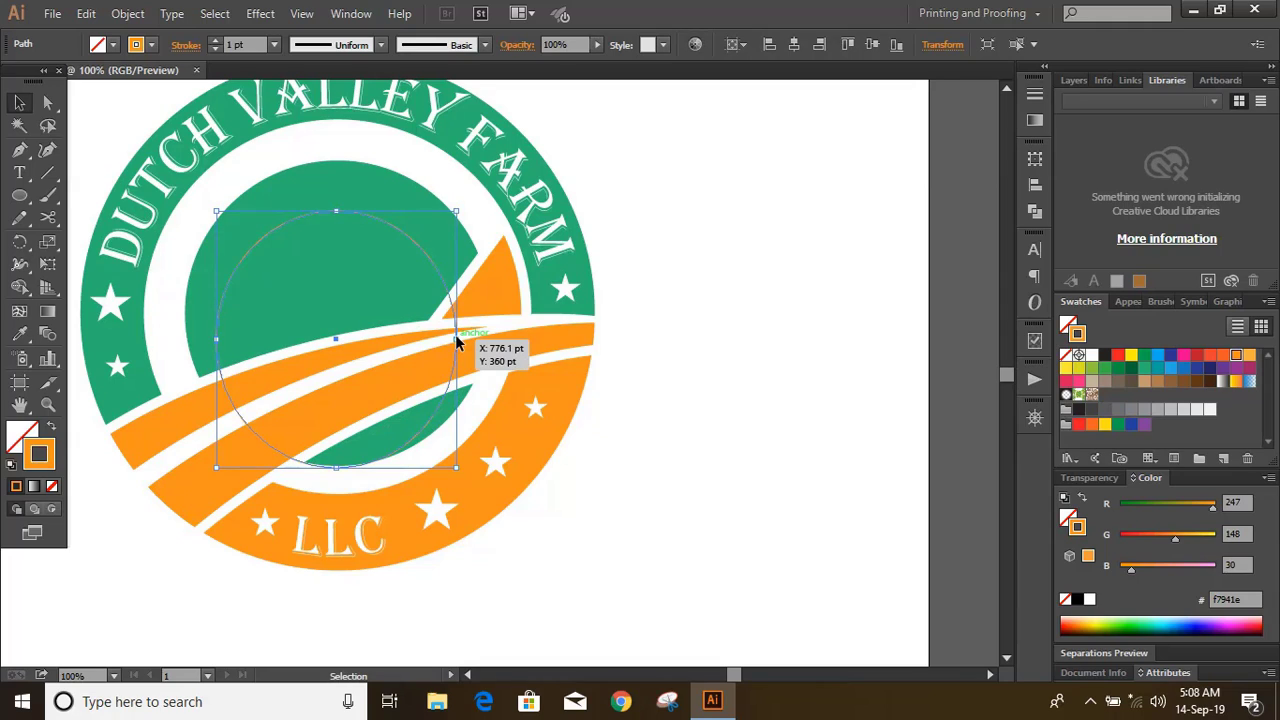
key(Down)
key(Down)
key(Down)
key(Down)
key(Down)
key(Down)
key(Down)
key(Down)
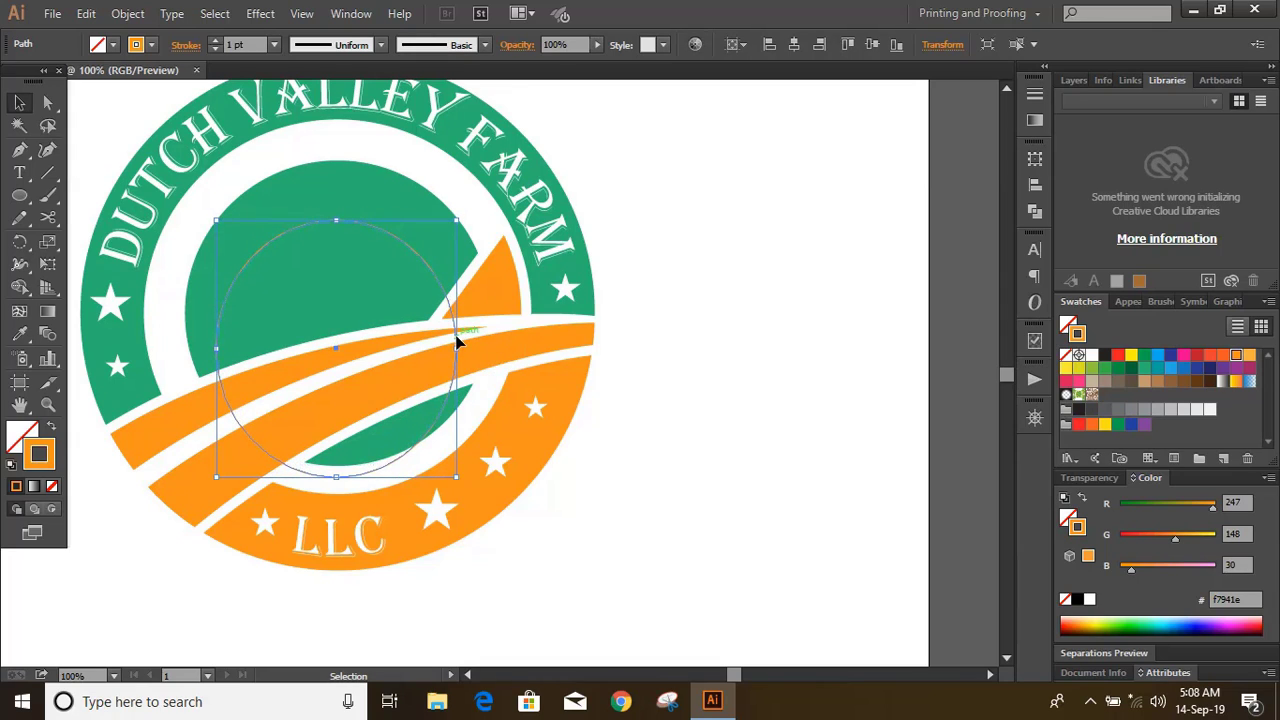
click(675, 338)
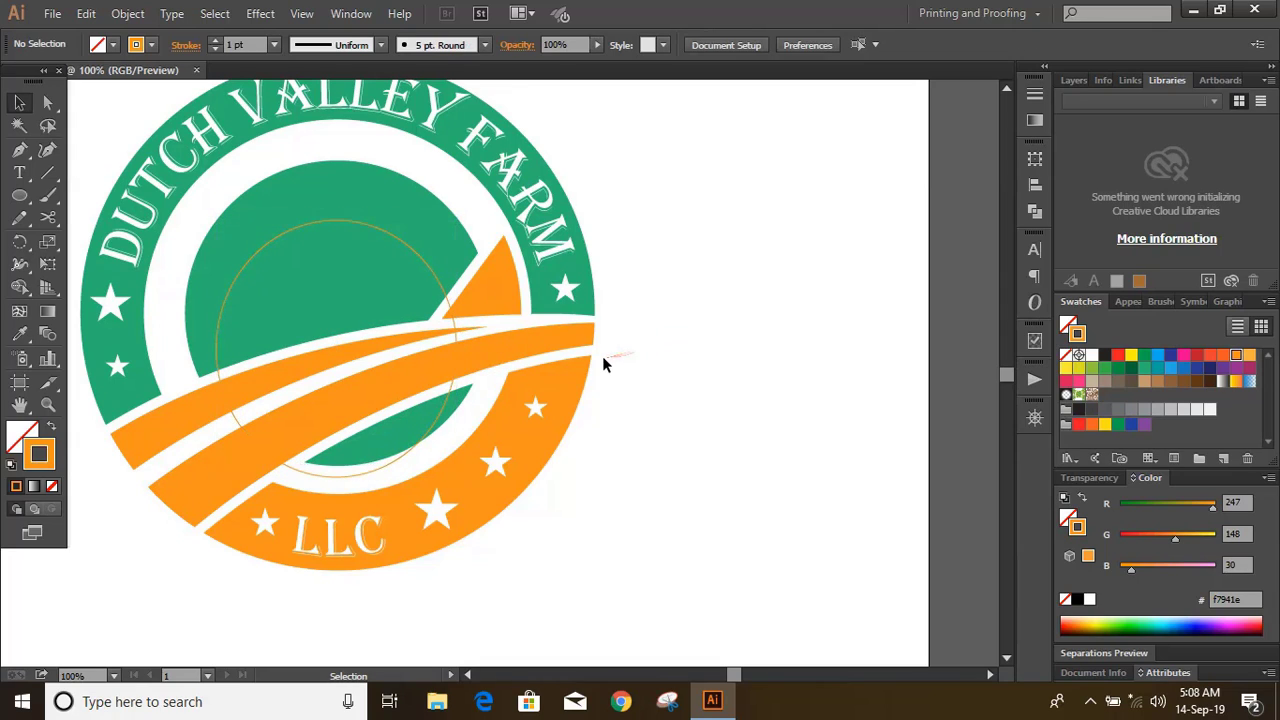
- Cut the circle with Scissors at two points and delete the right-hand arc
click(47, 217)
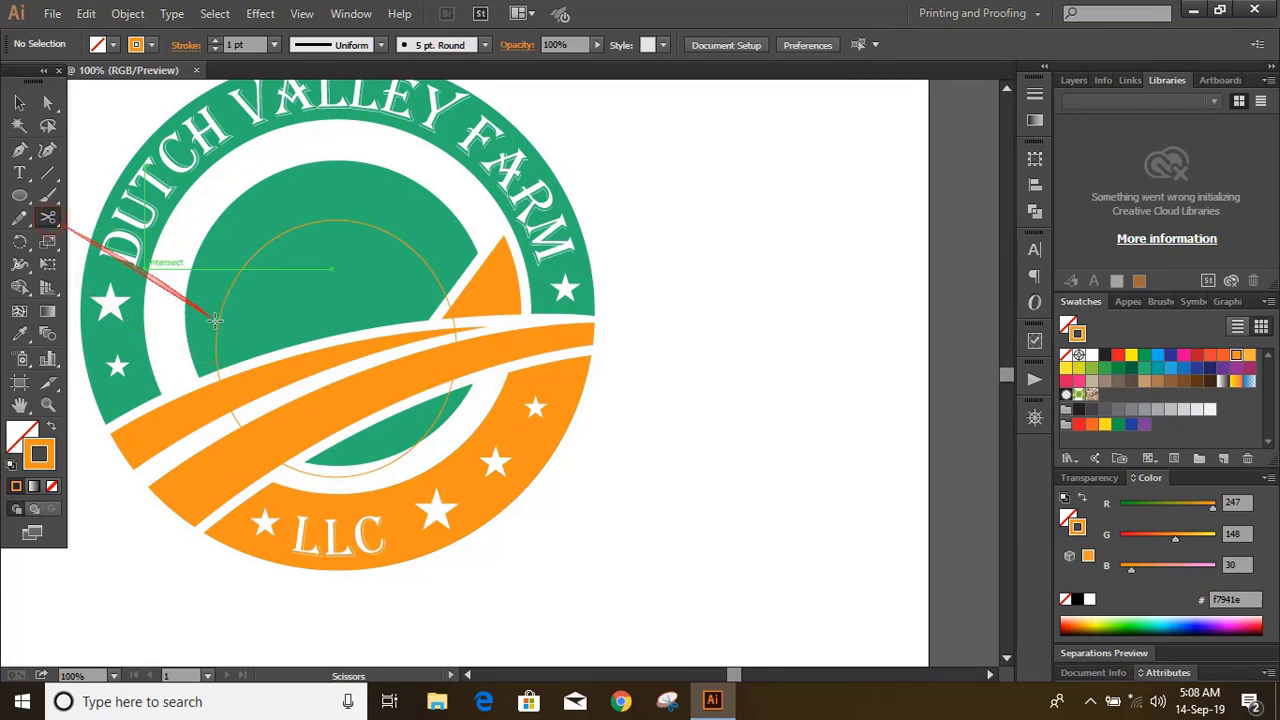
click(290, 466)
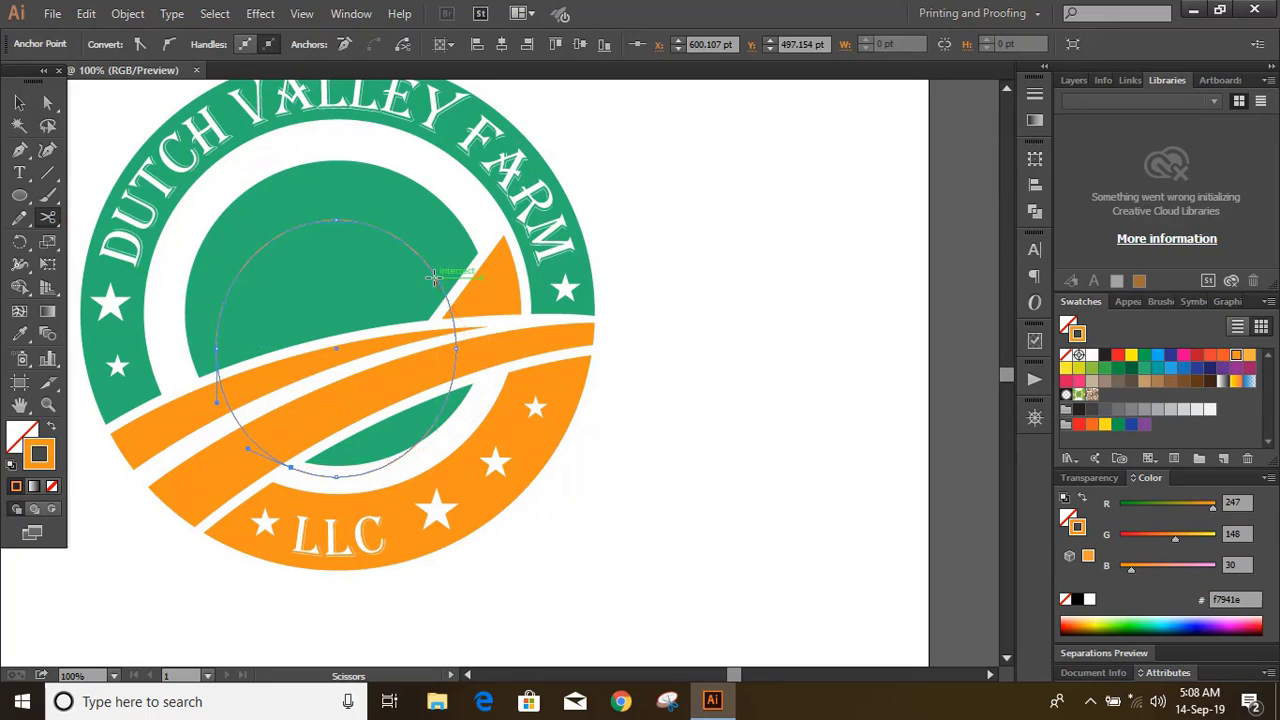
click(433, 271)
click(19, 102)
click(94, 118)
click(449, 400)
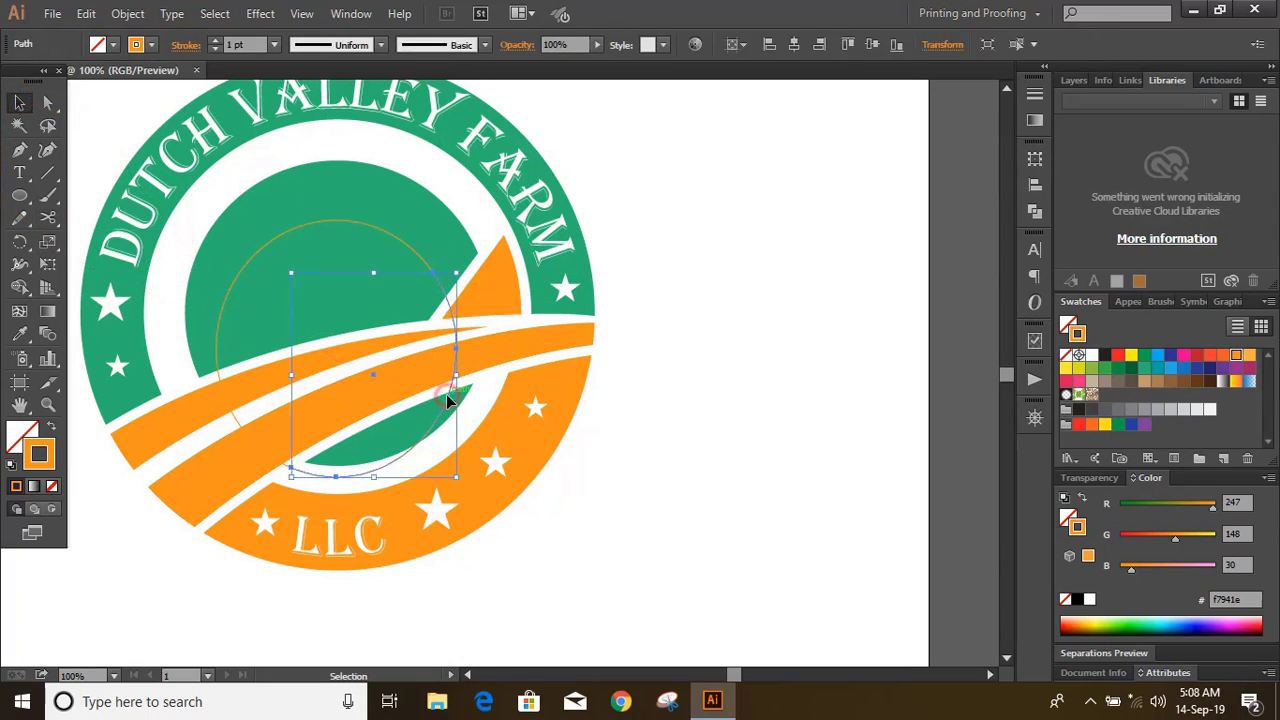
key(Delete)
key(ctrl+minus)
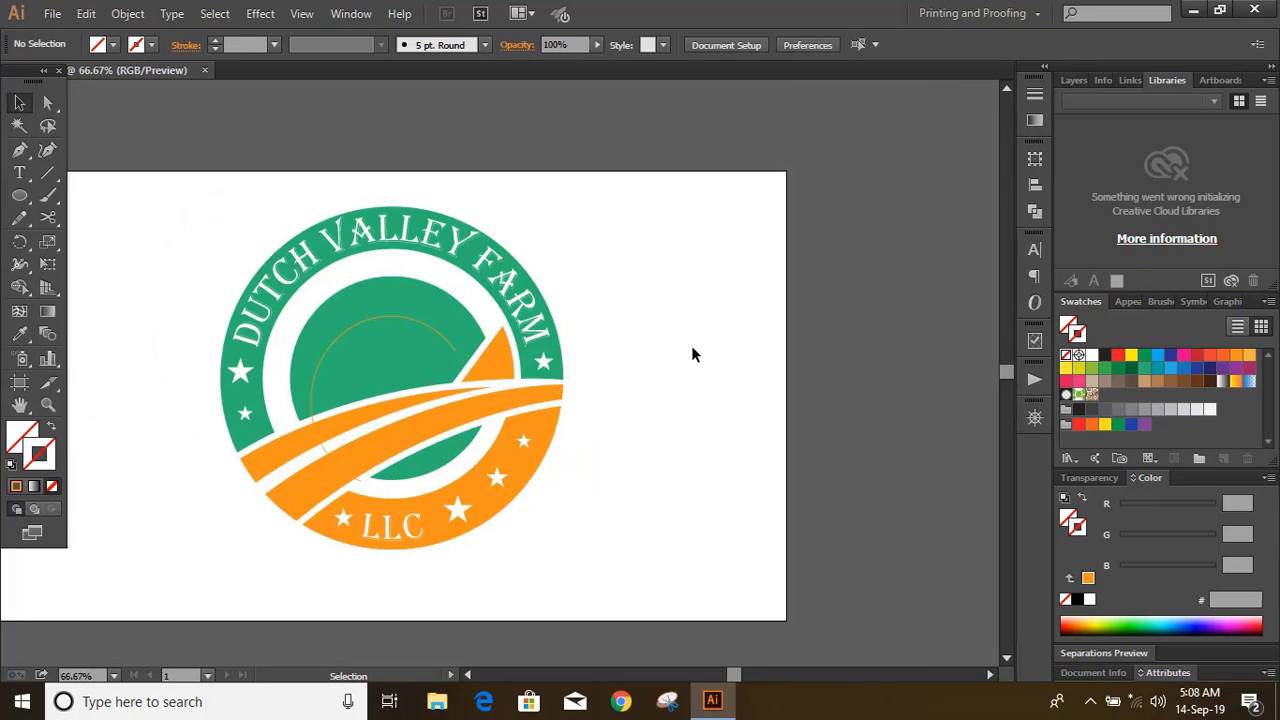
- Marquee-select the whole badge and move it to the artboard's right side
click(467, 675)
drag(277, 194, 690, 604)
drag(491, 371, 701, 371)
click(283, 400)
- Draw a long, thin ellipse at the upper left and fill it black
click(19, 195)
mouse_move(159, 283)
mouse_down()
mouse_move(260, 320)
mouse_move(522, 286)
mouse_up()
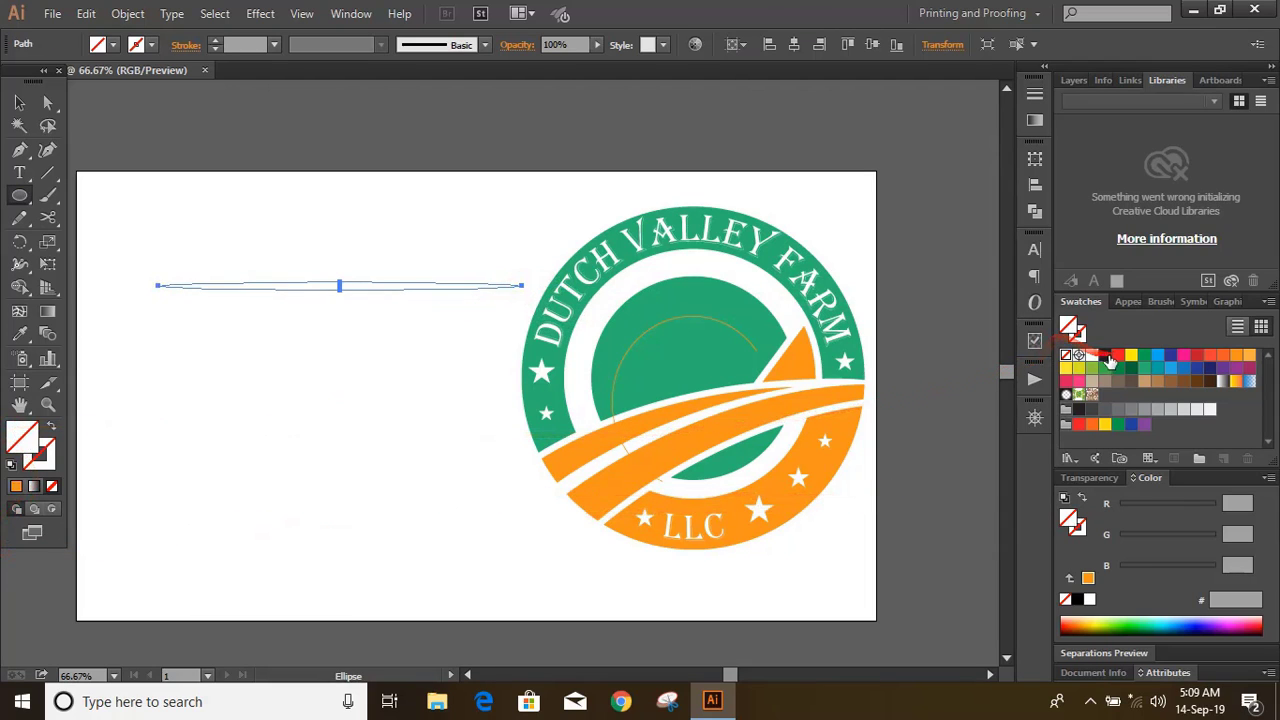
click(1105, 355)
click(24, 104)
click(232, 238)
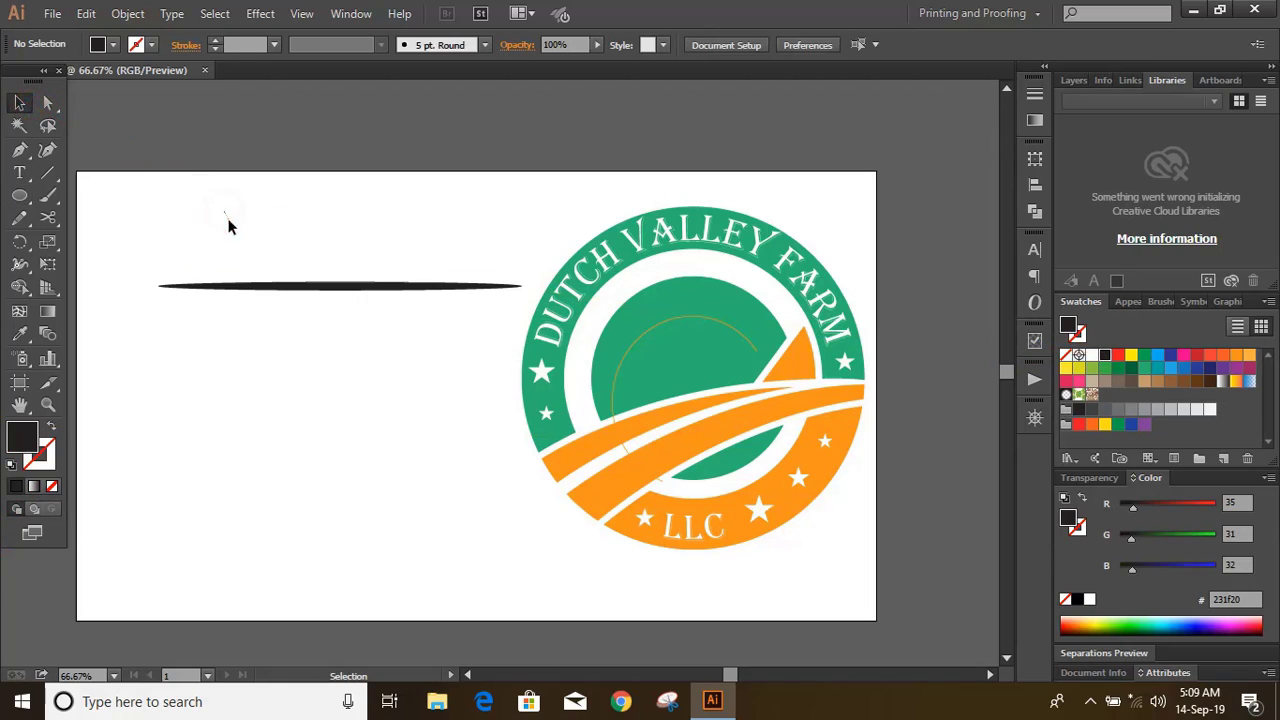
- Convert the ellipse's end anchors to sharp corners and move the sliver lower on the artboard
click(240, 296)
click(48, 103)
click(522, 288)
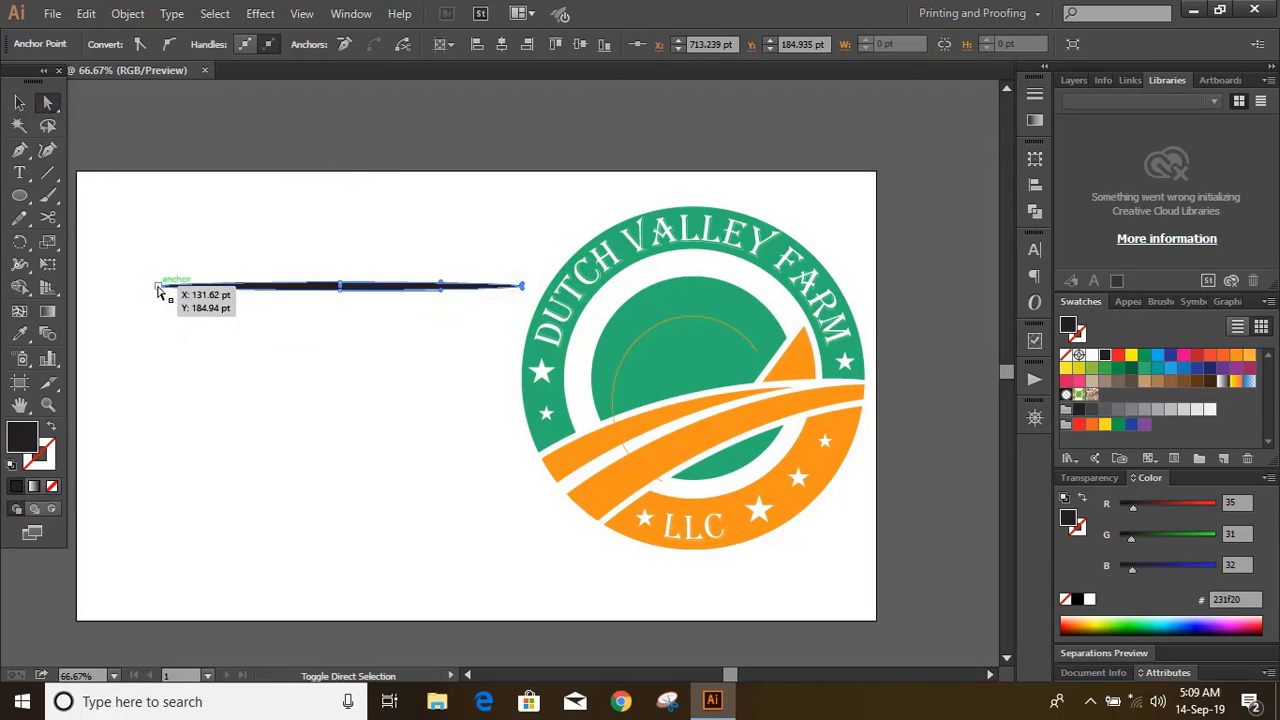
click(138, 46)
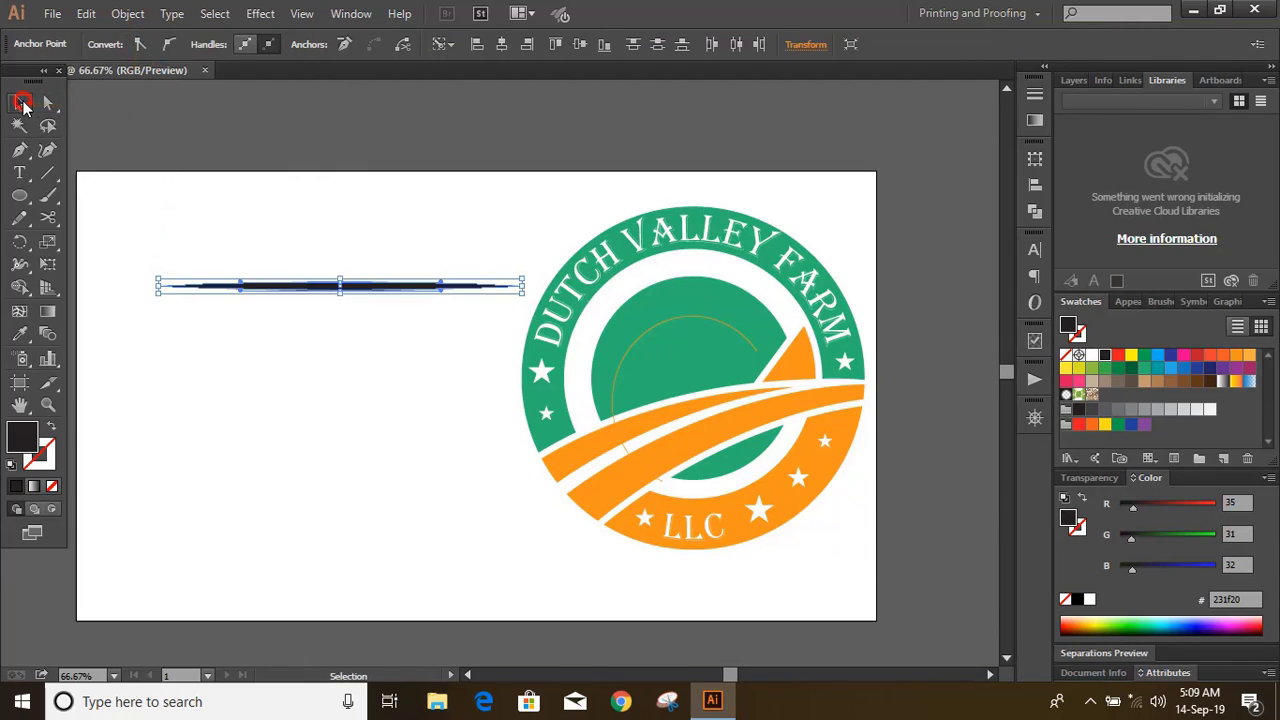
click(206, 183)
key(ctrl+equal)
scroll(271, 247, down, 1)
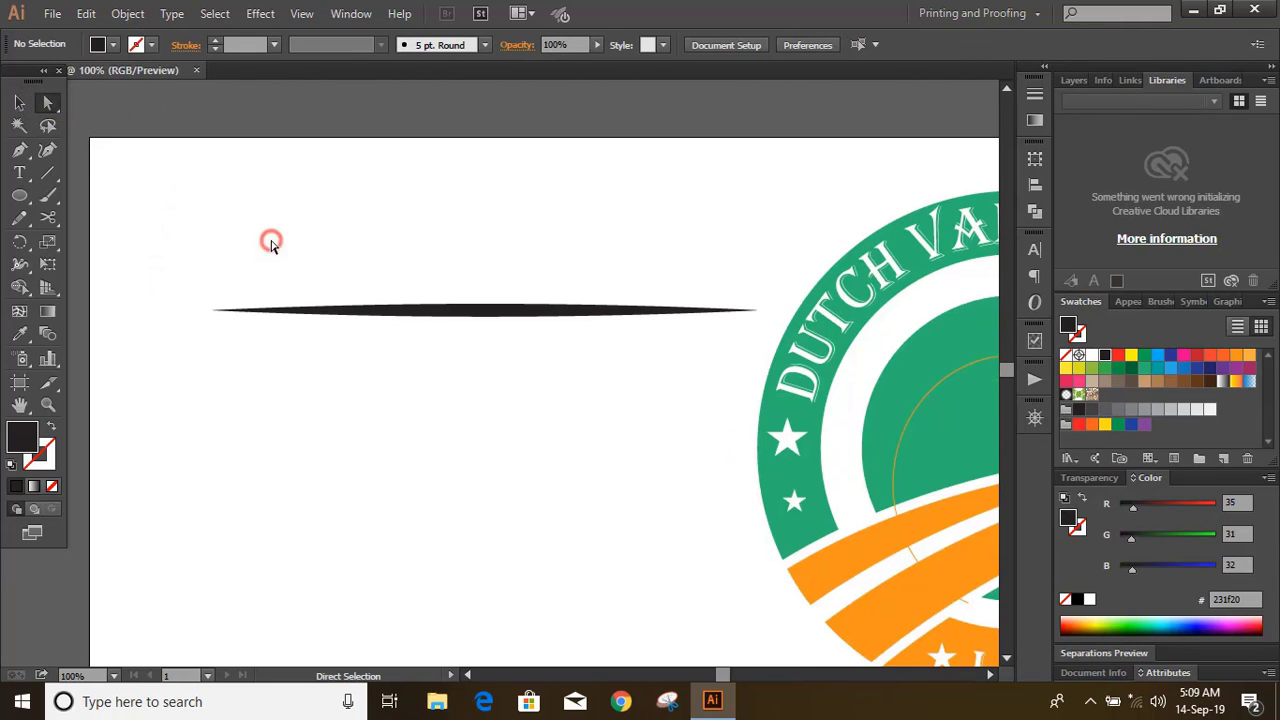
drag(406, 311, 350, 466)
click(476, 262)
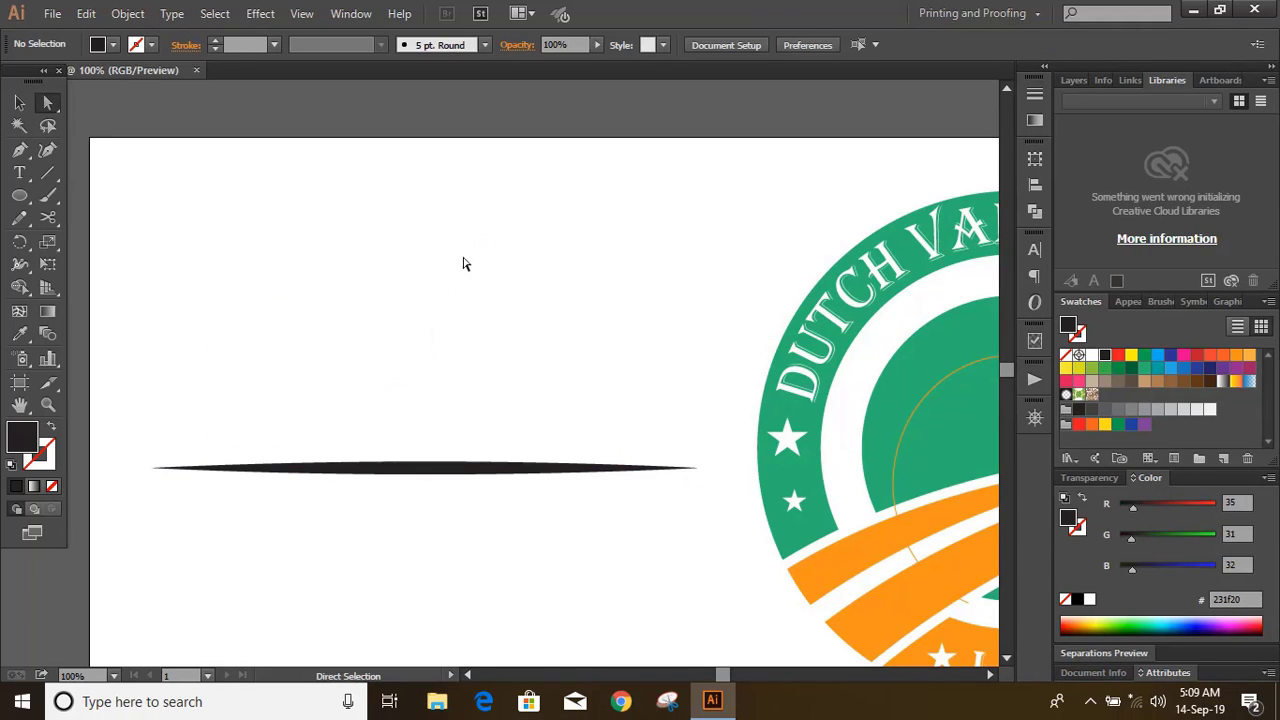
- Draw a small upright ellipse and convert its top and bottom anchors to sharp points
click(19, 196)
drag(292, 191, 357, 314)
click(47, 102)
click(323, 192)
shift+click(323, 315)
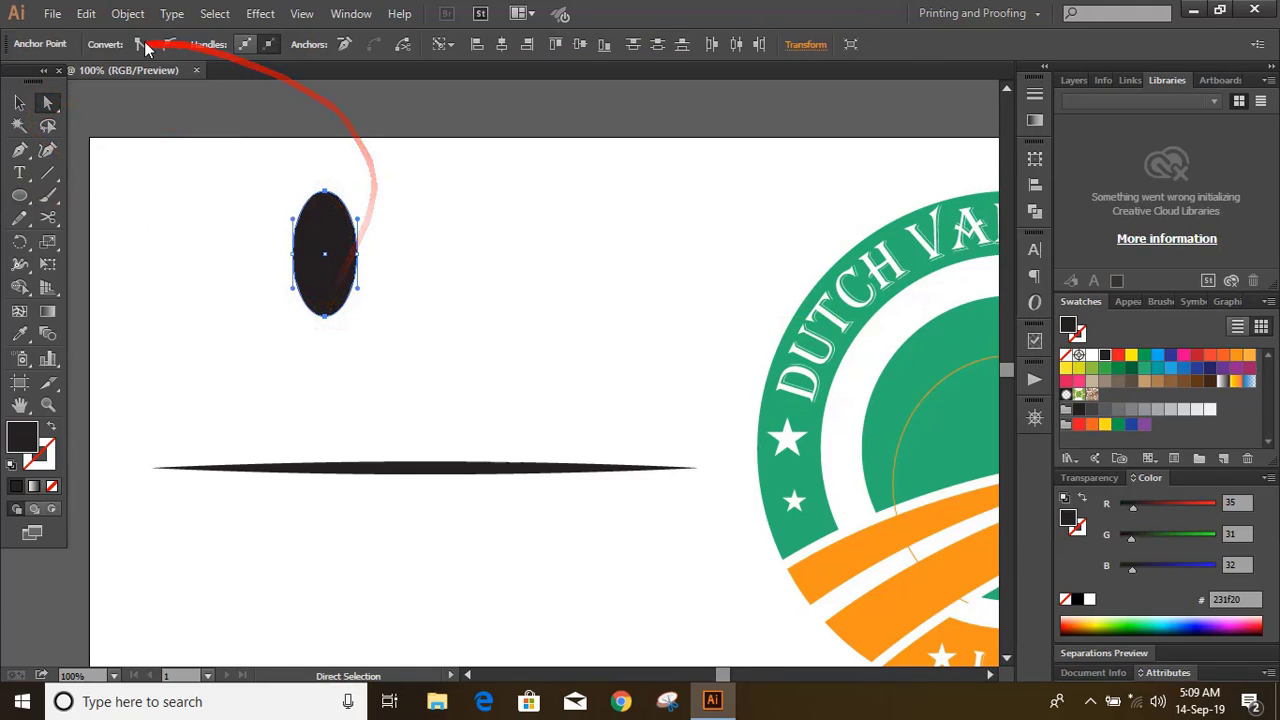
click(140, 44)
- Narrow and scale down the leaf, then move it just above the sliver
click(19, 102)
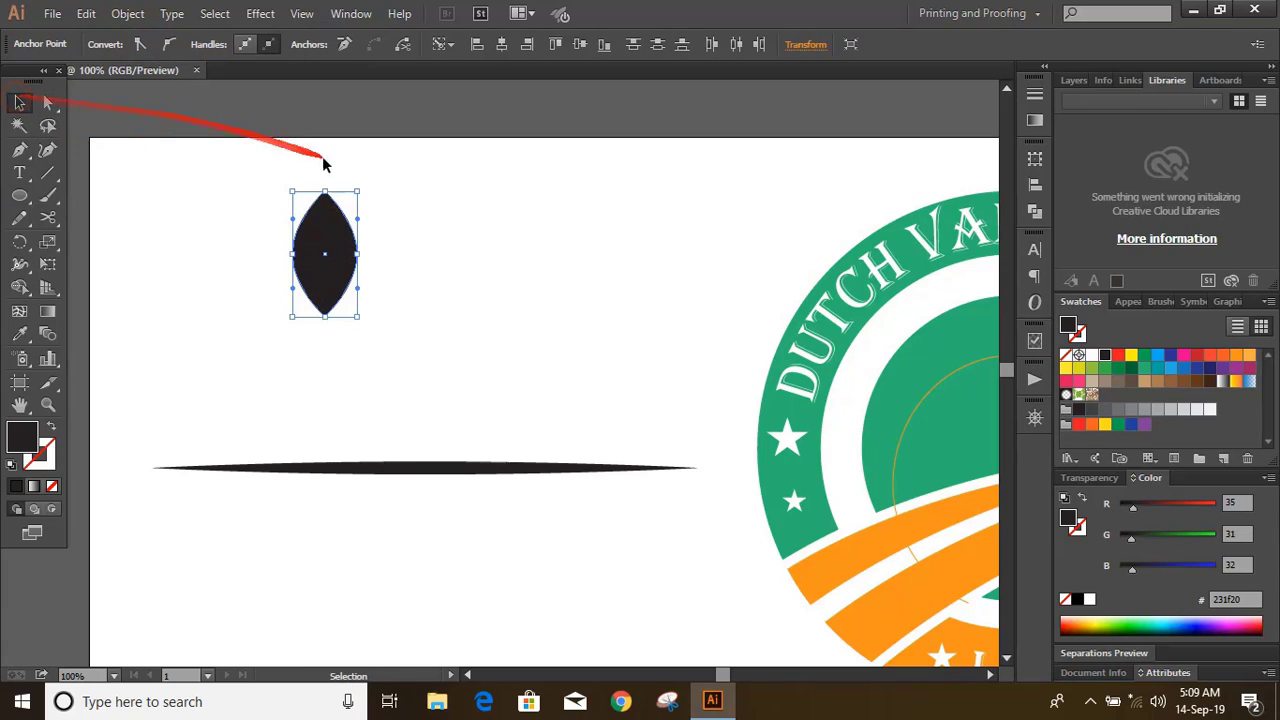
drag(358, 254, 349, 254)
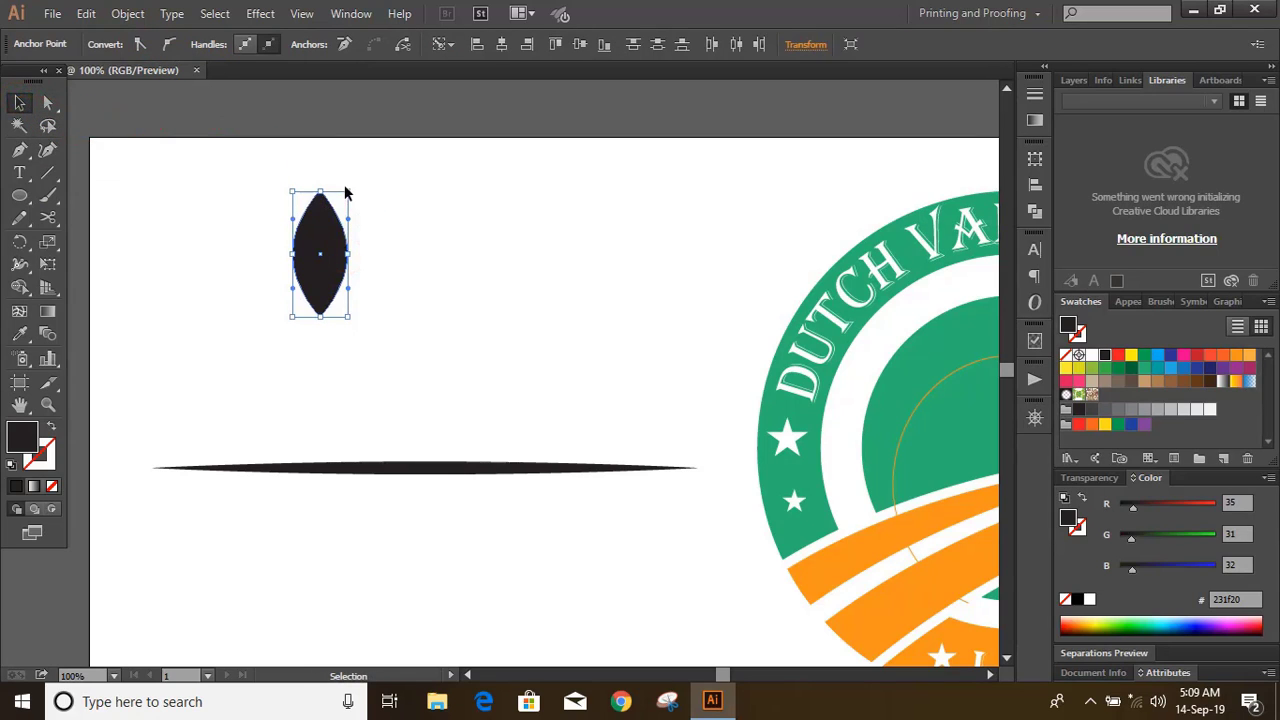
drag(345, 193, 340, 207)
click(408, 249)
drag(319, 251, 352, 388)
- Draw a straight vertical line with the Pen tool rising from the leaf's centre
click(19, 149)
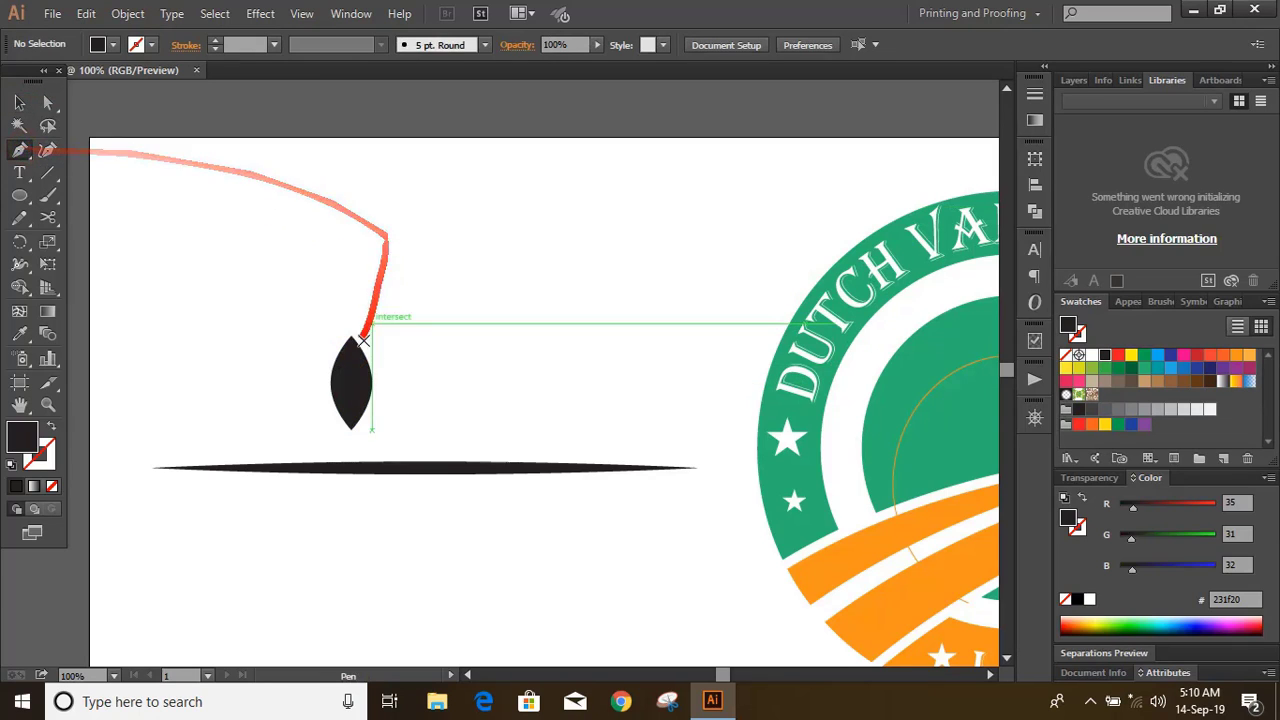
click(351, 381)
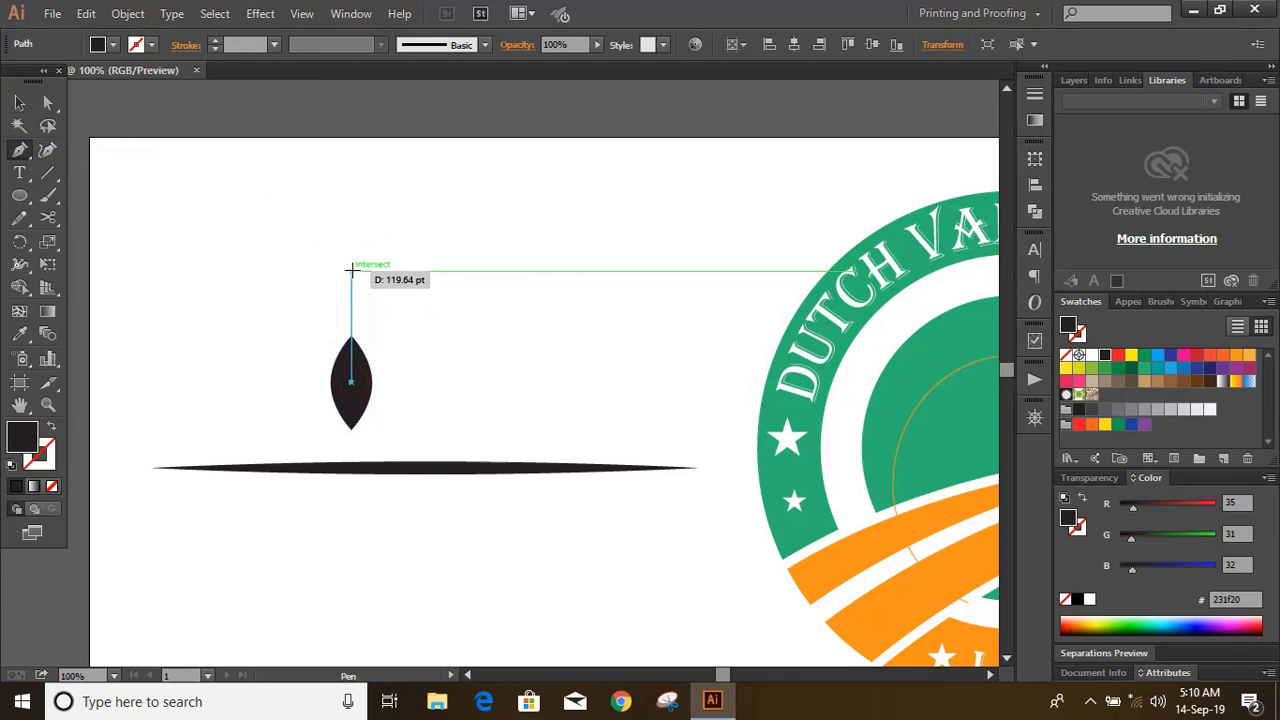
drag(351, 256, 263, 266)
click(19, 102)
click(335, 255)
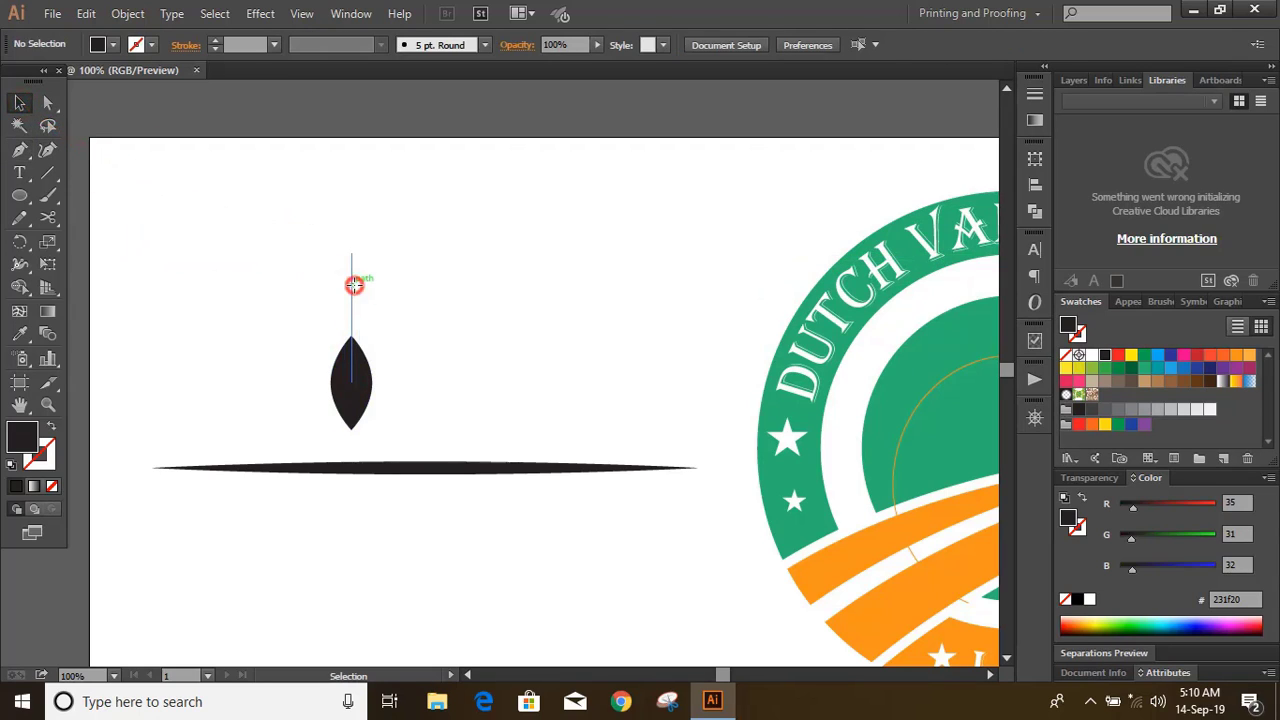
- Set the vertical line's orange stroke to 12 pt and bring up the width profile options
click(354, 285)
click(215, 44)
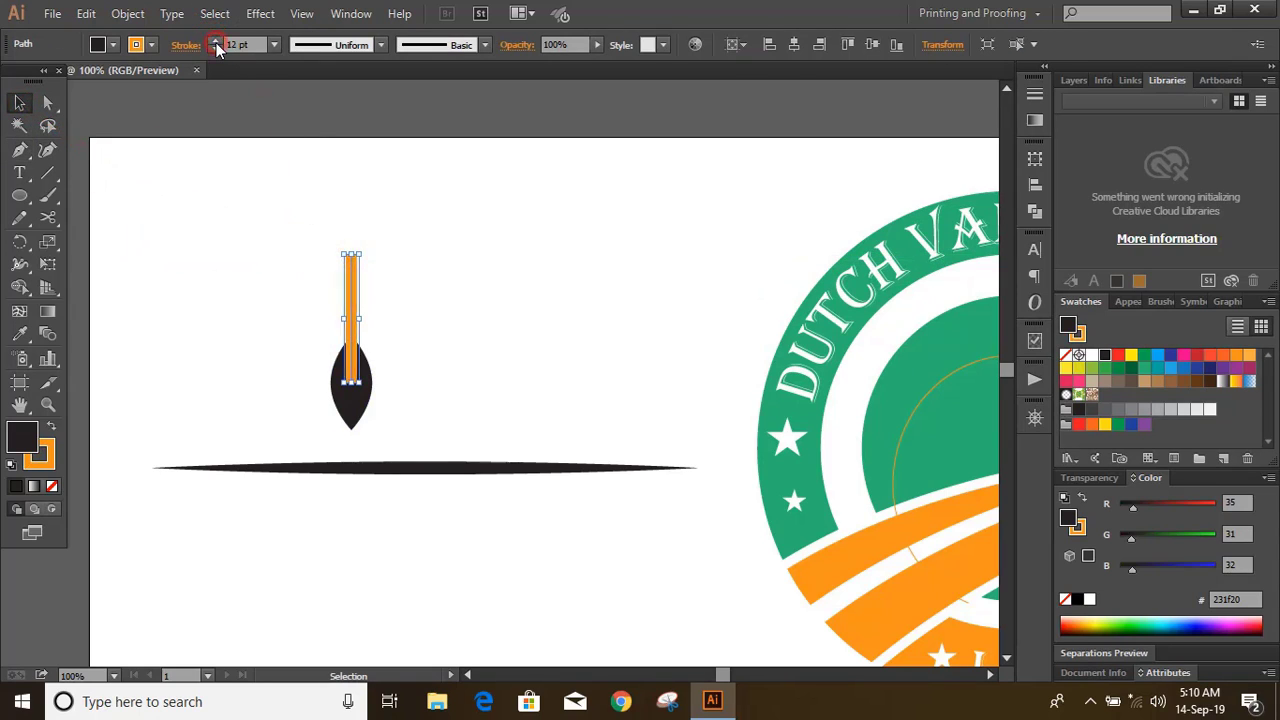
click(381, 45)
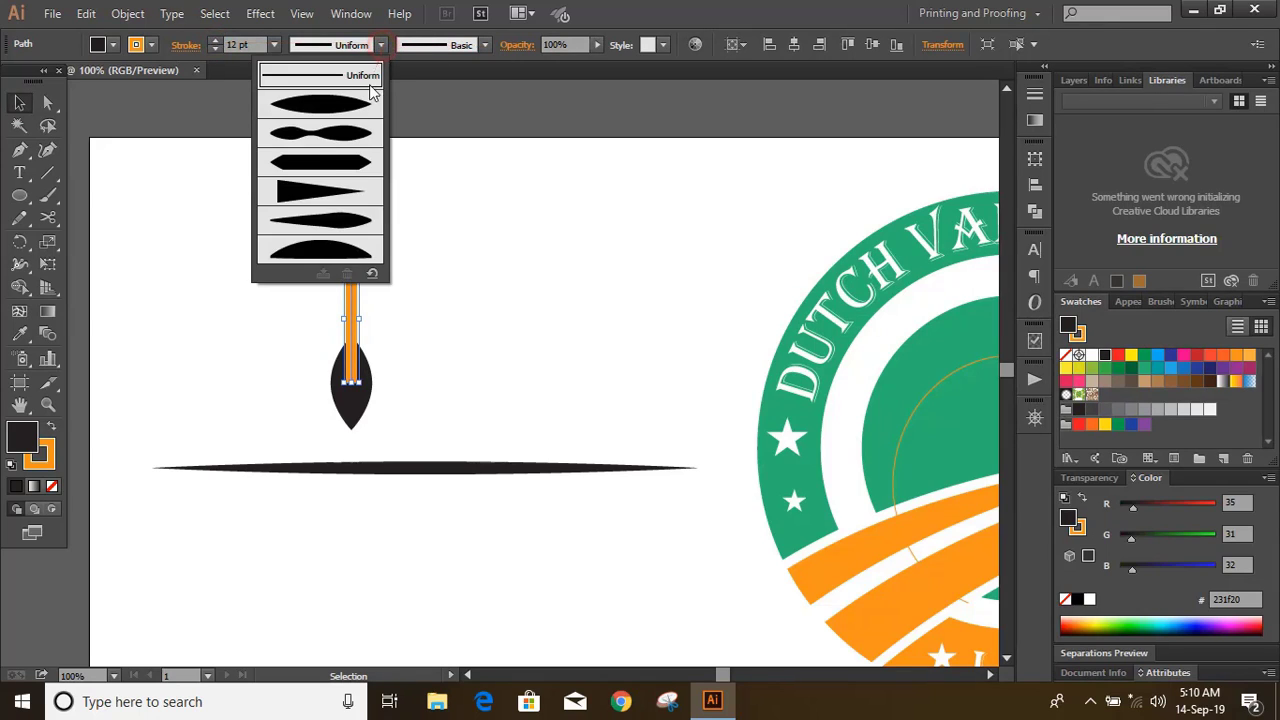
- Taper the stem to a point at the top and expand its stroke into a filled shape
click(335, 205)
click(422, 243)
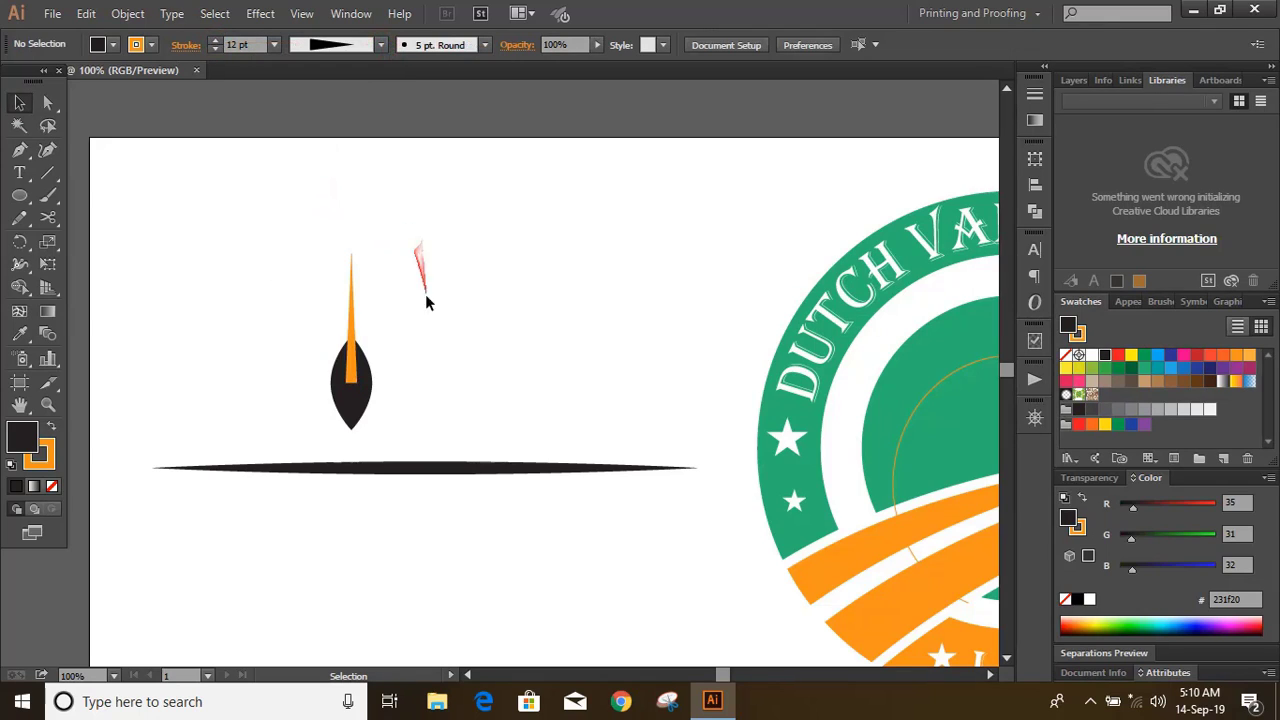
click(351, 318)
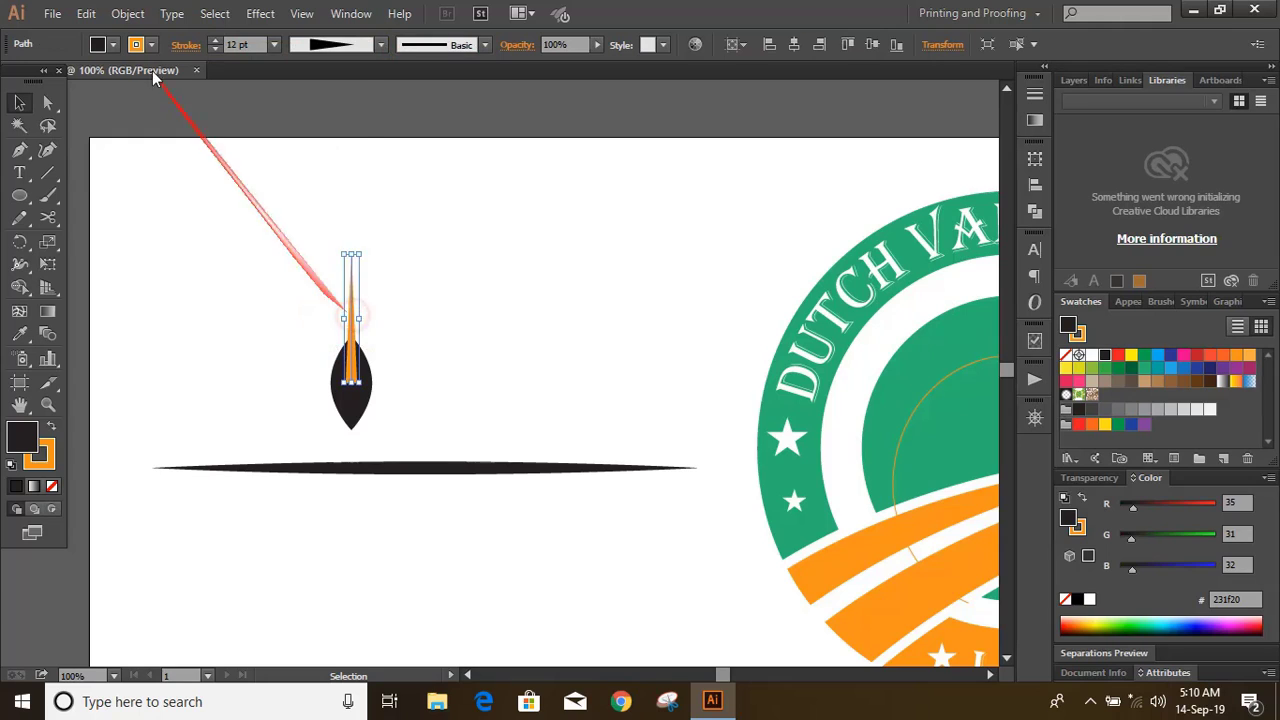
click(128, 13)
click(177, 234)
- Unite the stem and leaf with Pathfinder, fill it black, and scale it down
click(409, 297)
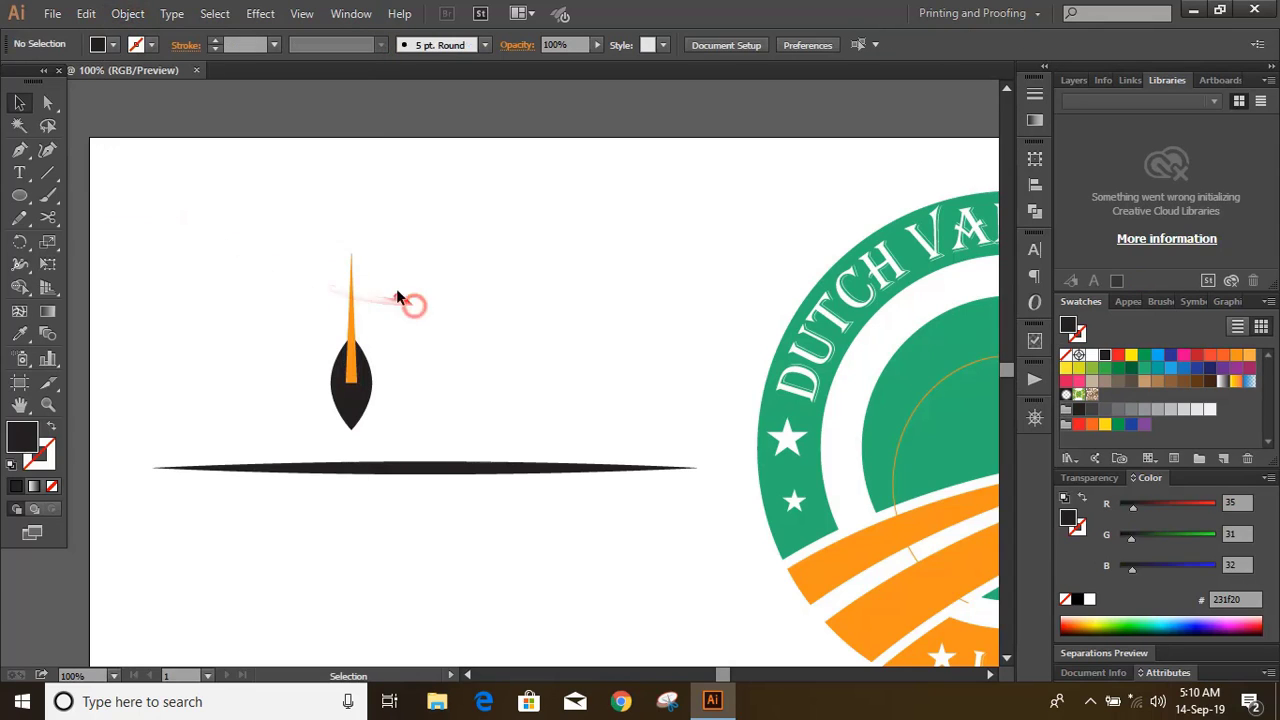
drag(271, 216, 400, 422)
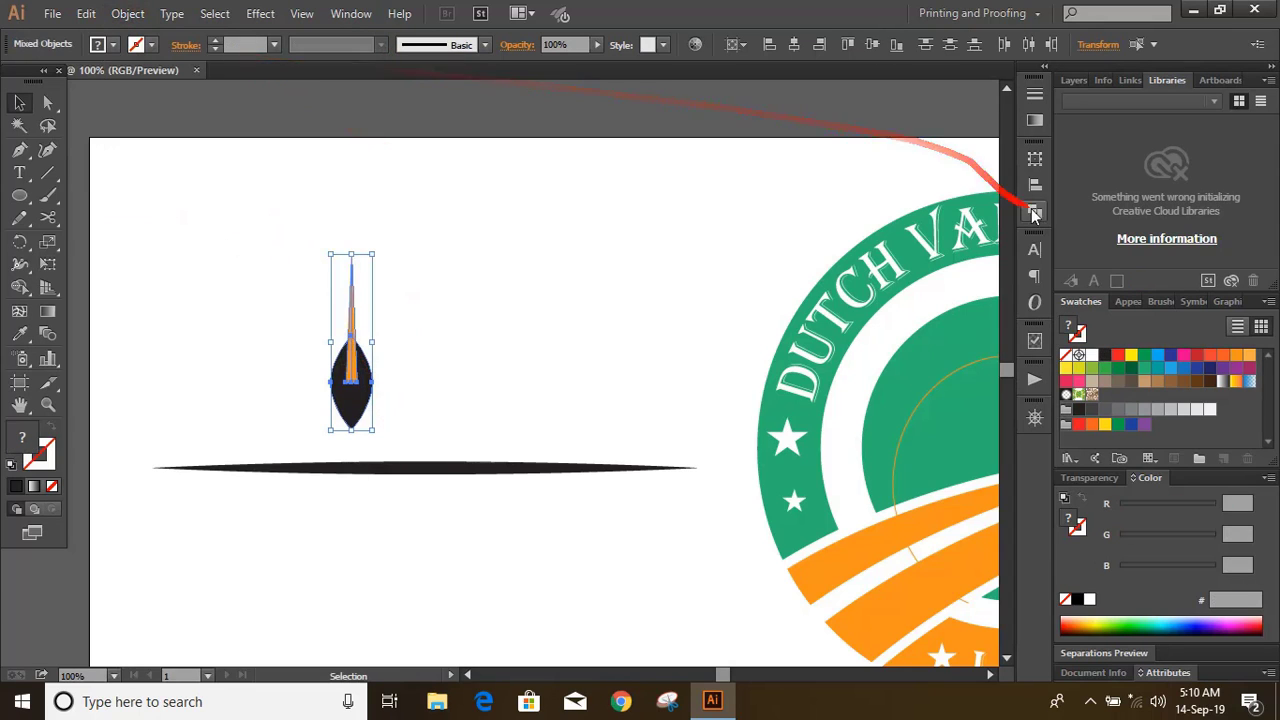
click(1035, 211)
click(815, 187)
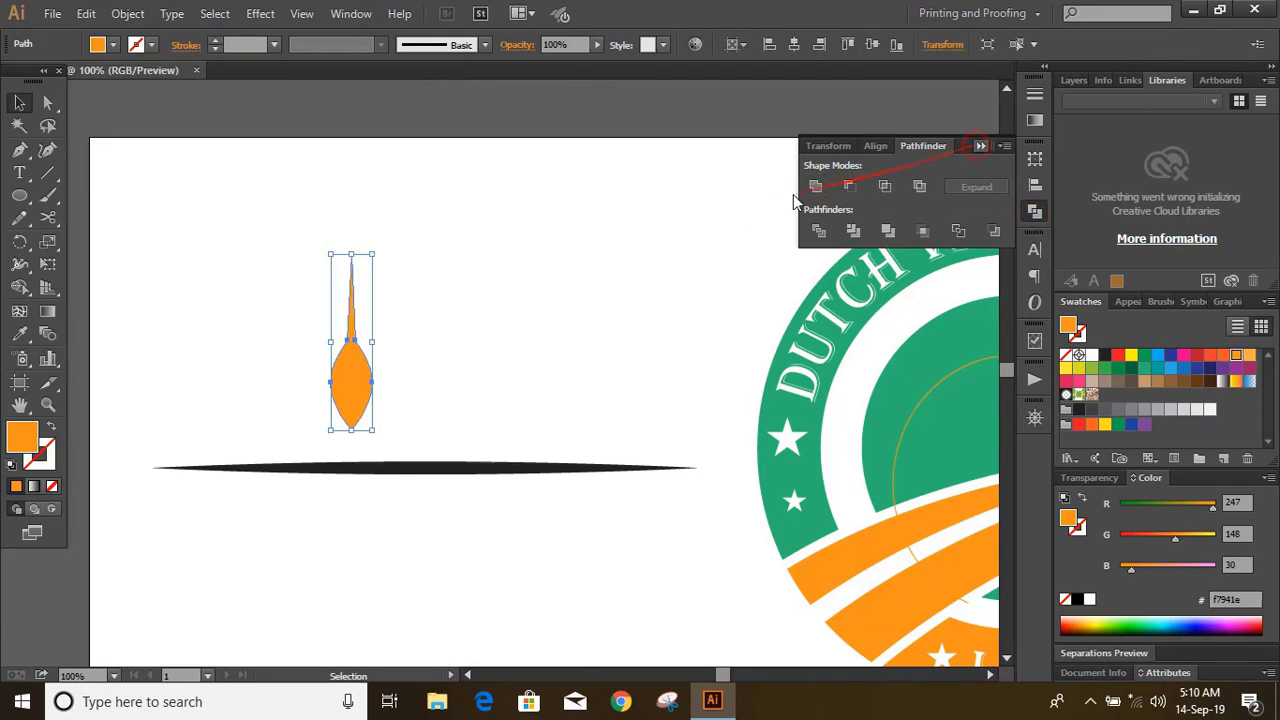
click(1035, 211)
click(1105, 355)
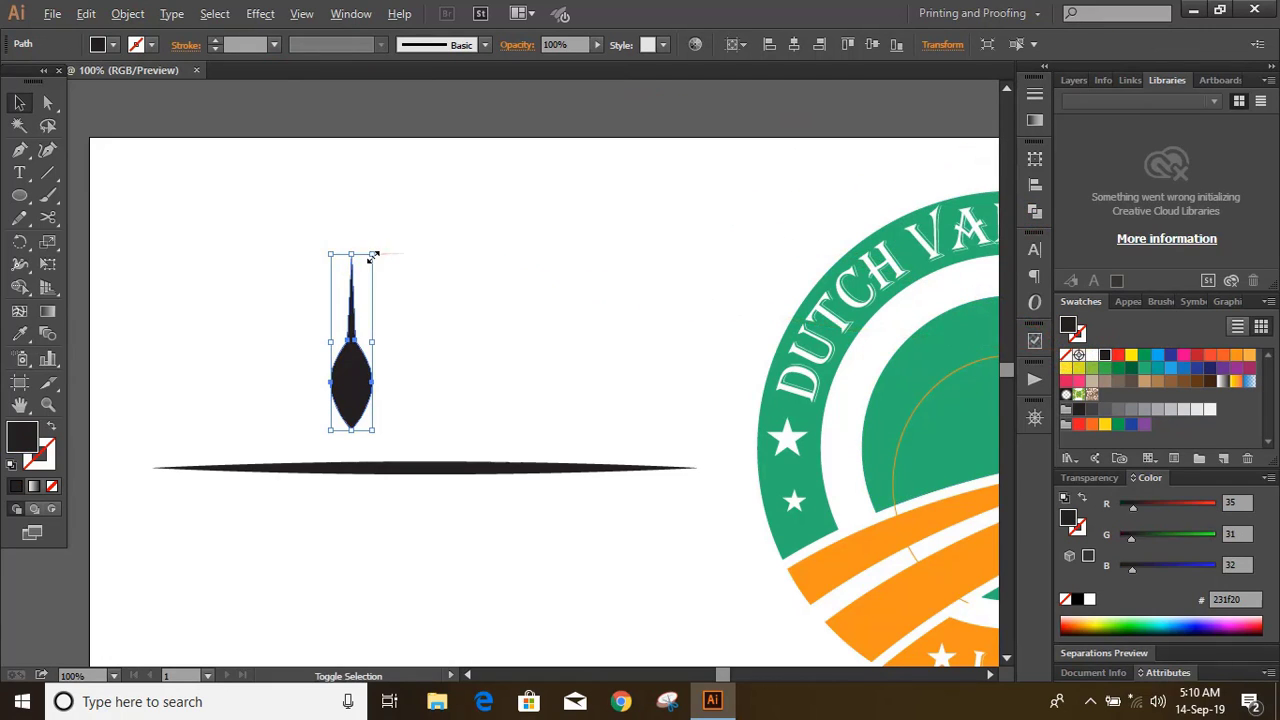
drag(371, 258, 413, 428)
- Adjust the grain's width and stretch it taller, then place a copy up-right
click(419, 343)
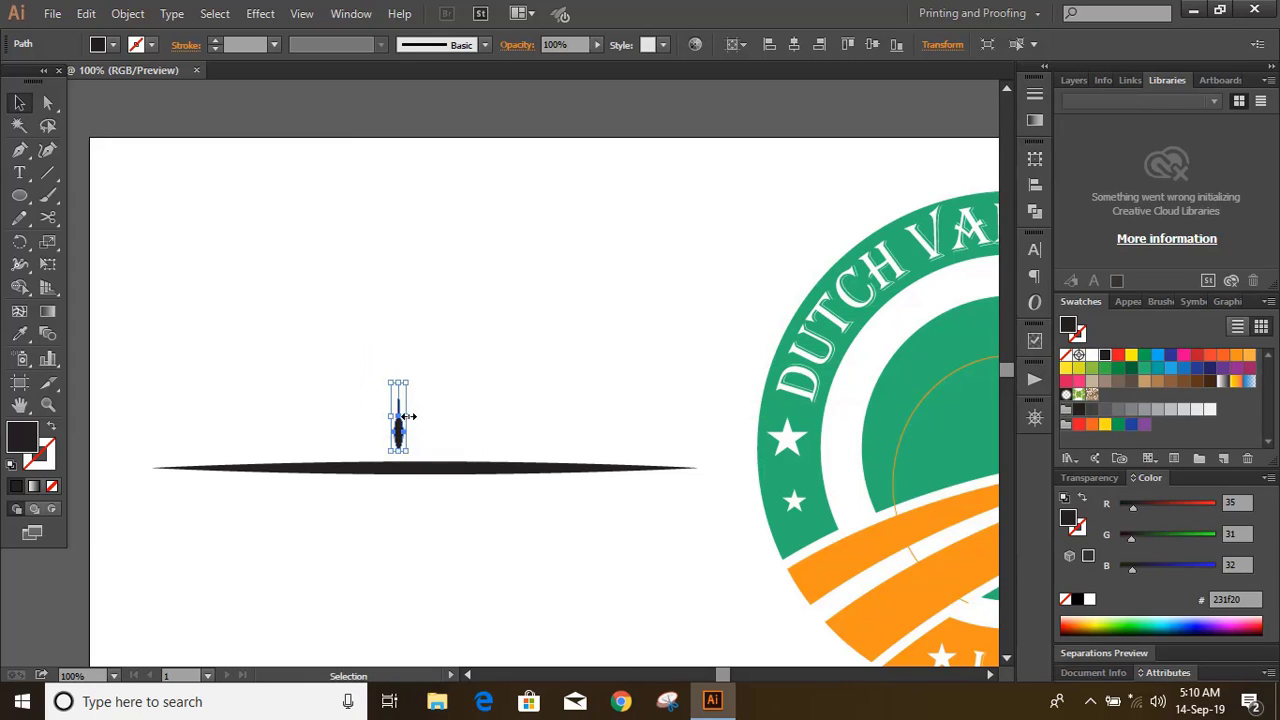
key(ctrl+plus)
drag(356, 441, 357, 443)
click(501, 421)
click(348, 470)
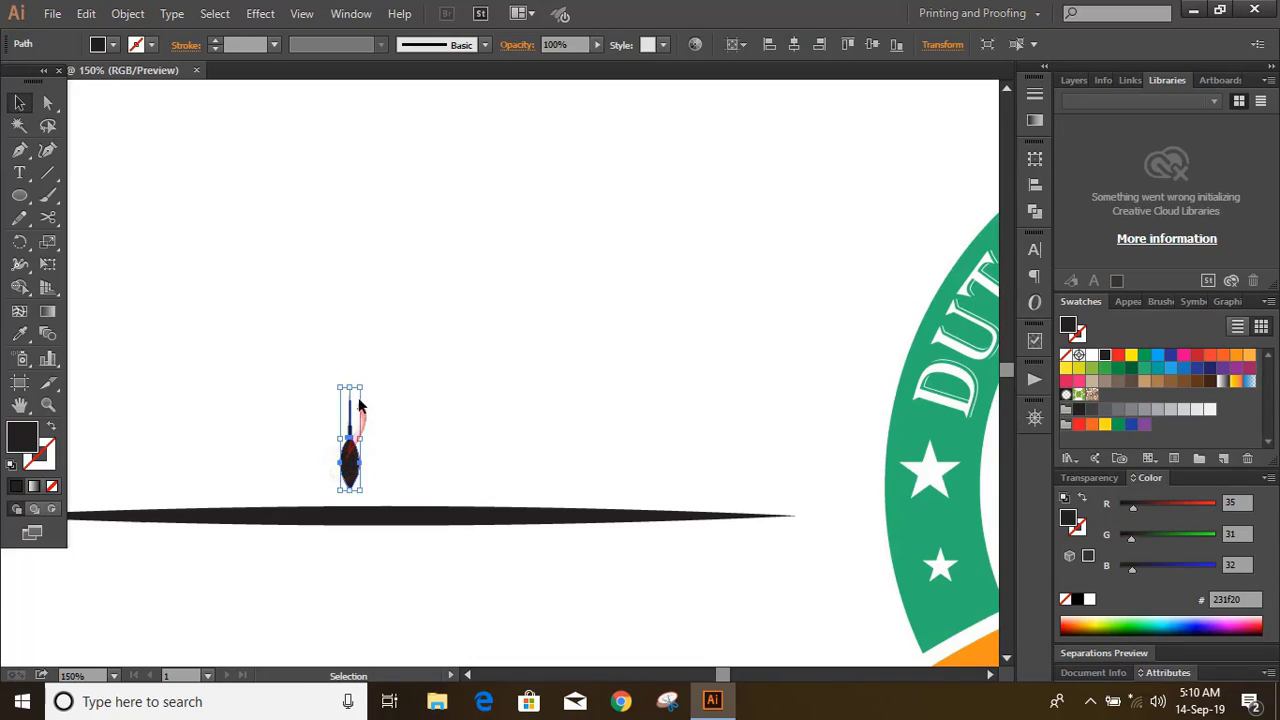
drag(364, 390, 374, 349)
click(467, 398)
key(ctrl+minus)
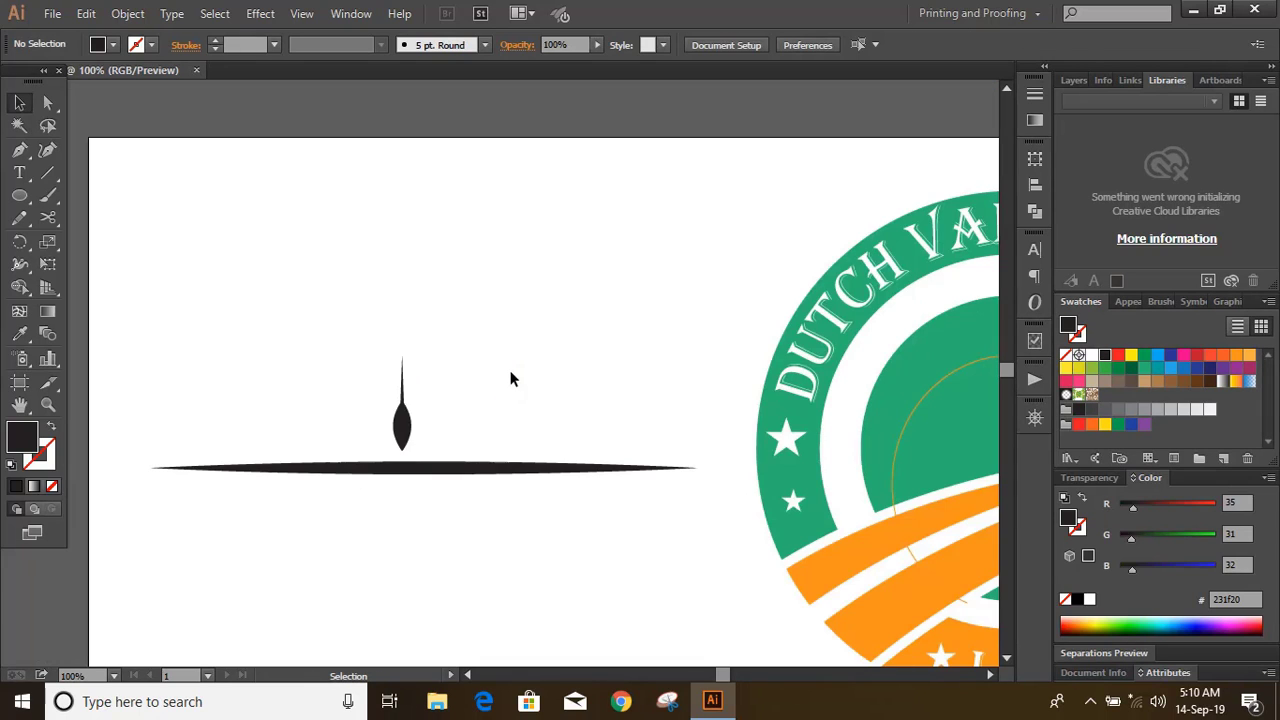
drag(403, 413, 687, 318)
click(643, 300)
- Rotate the left grain to lean right and nudge it down onto the stalk
click(403, 422)
drag(420, 352, 514, 354)
click(514, 356)
click(415, 398)
drag(447, 383, 503, 389)
click(410, 403)
drag(410, 403, 432, 417)
- Rotate the left grain slightly clockwise and lower it onto the stalk
click(595, 392)
click(450, 399)
drag(488, 376, 543, 366)
click(540, 370)
drag(425, 428, 428, 440)
click(578, 379)
- At 150% zoom, add two progressively shorter grain copies rightward along the stalk
key(ctrl+plus)
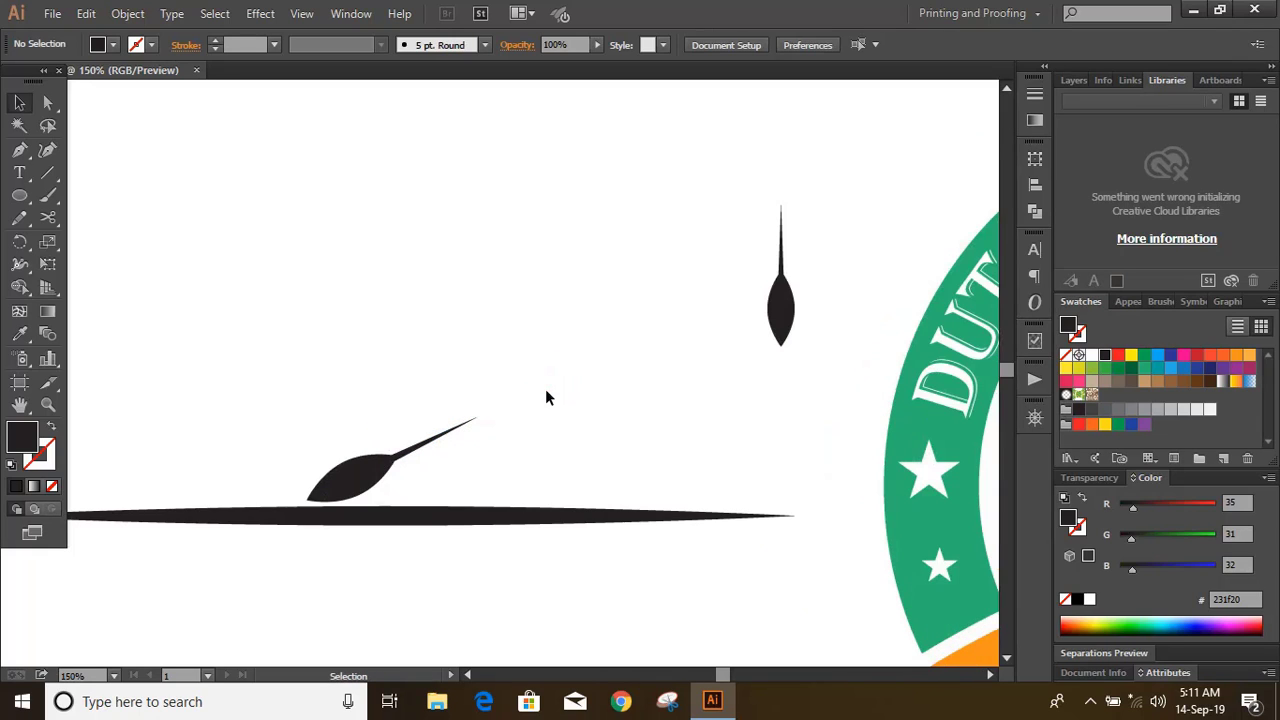
drag(358, 493, 444, 487)
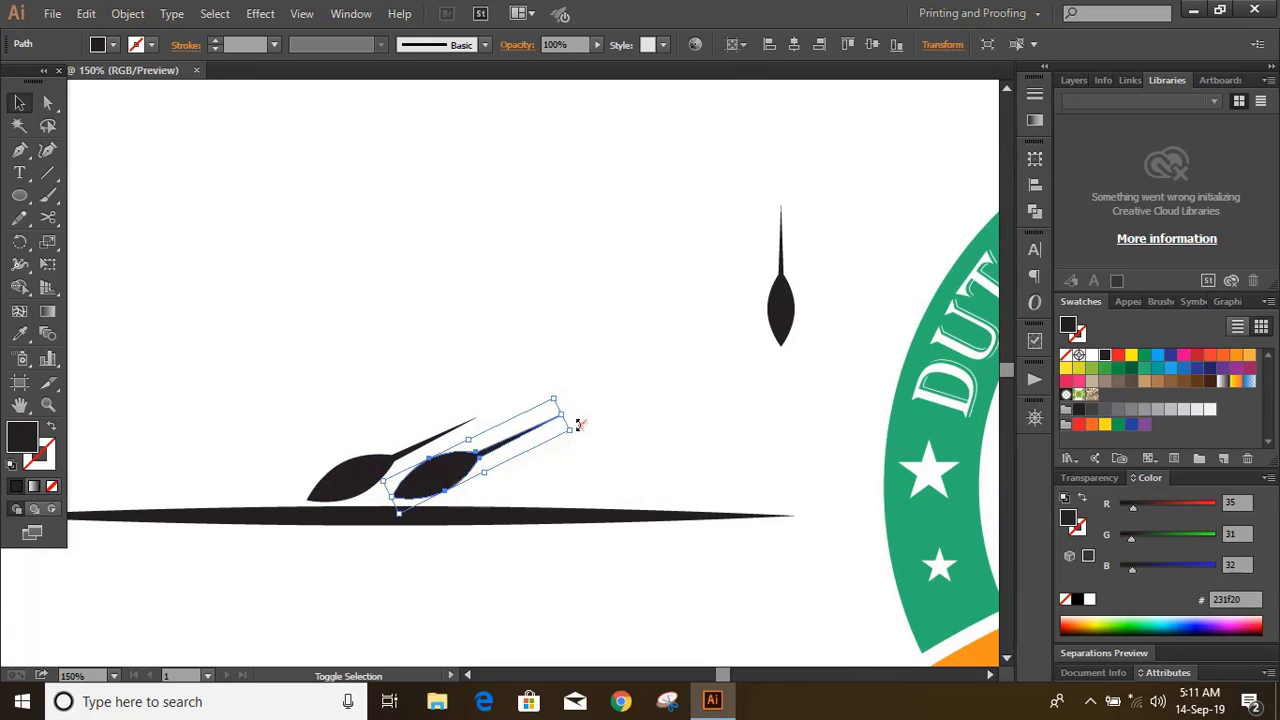
drag(574, 430, 550, 435)
key(Down)
key(Down)
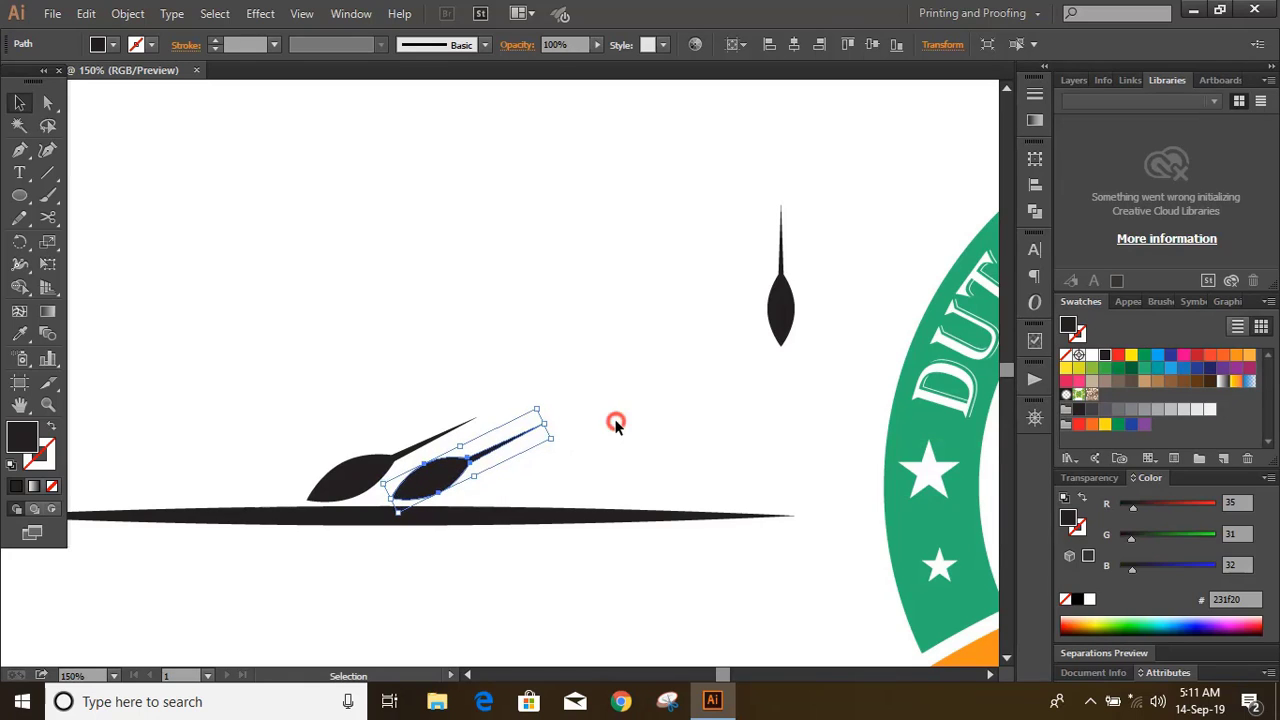
click(615, 424)
drag(427, 490, 519, 488)
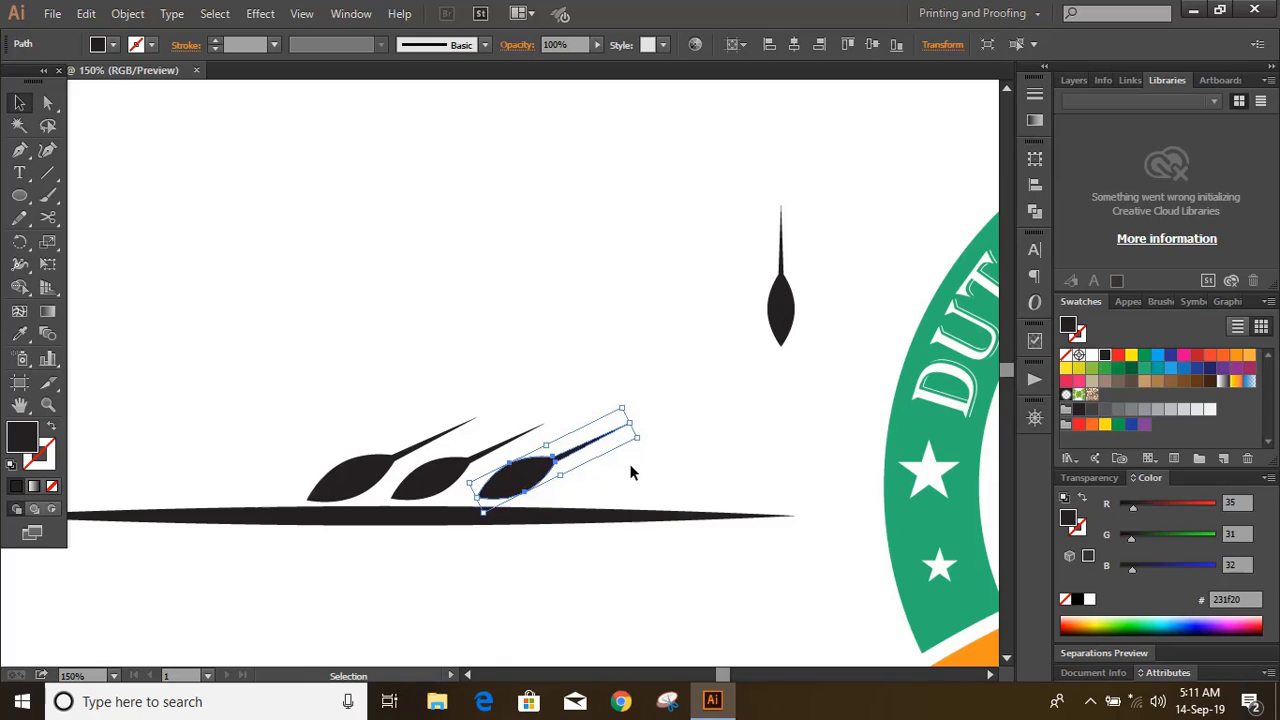
drag(637, 441, 620, 443)
key(Down)
click(675, 457)
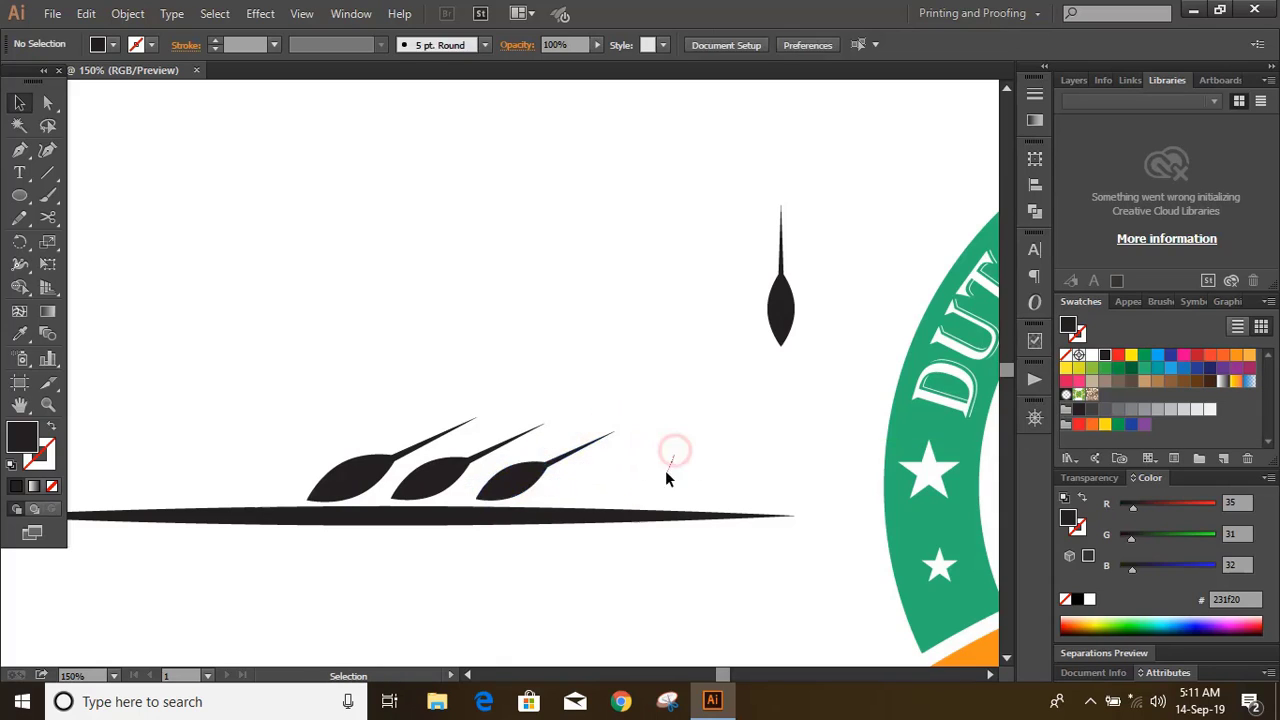
- Add two more grain copies toward the tip, shortening each and nudging it down
drag(530, 480, 608, 484)
drag(690, 446, 713, 462)
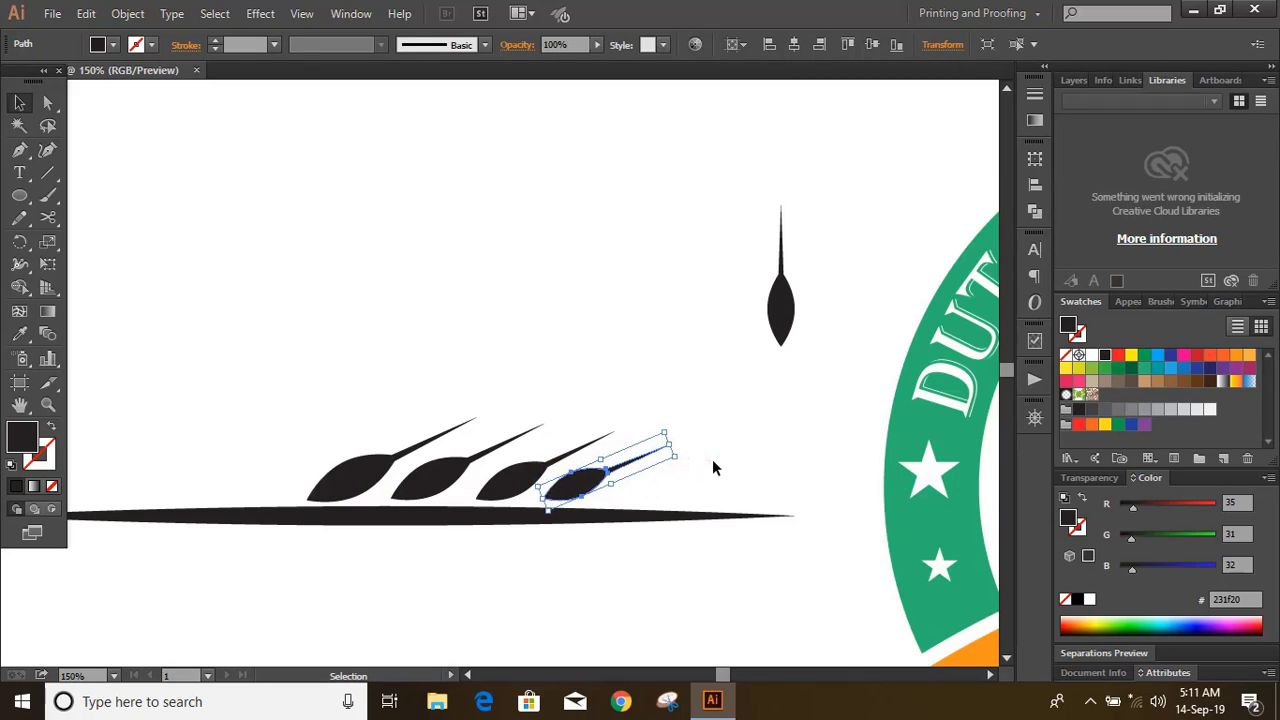
mouse_move(713, 462)
mouse_down()
mouse_move(656, 505)
mouse_move(650, 486)
mouse_up()
drag(751, 456, 733, 476)
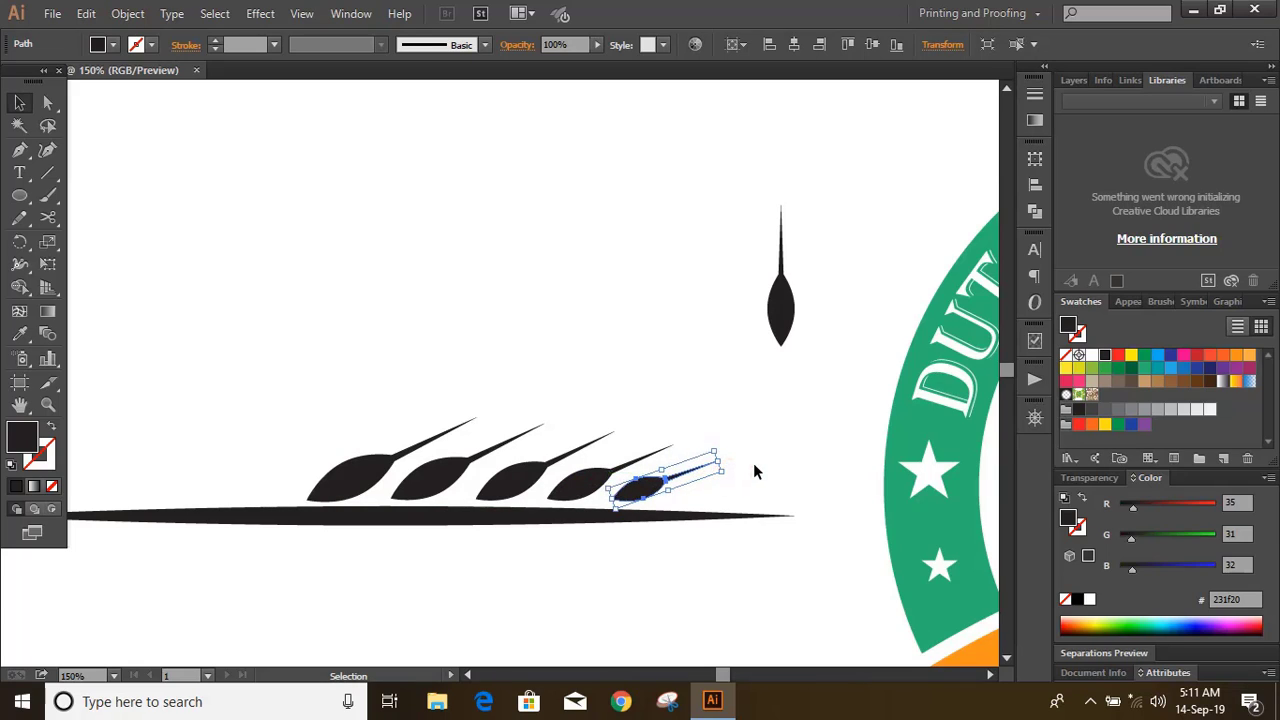
click(756, 466)
drag(651, 489, 764, 484)
key(Down)
key(Down)
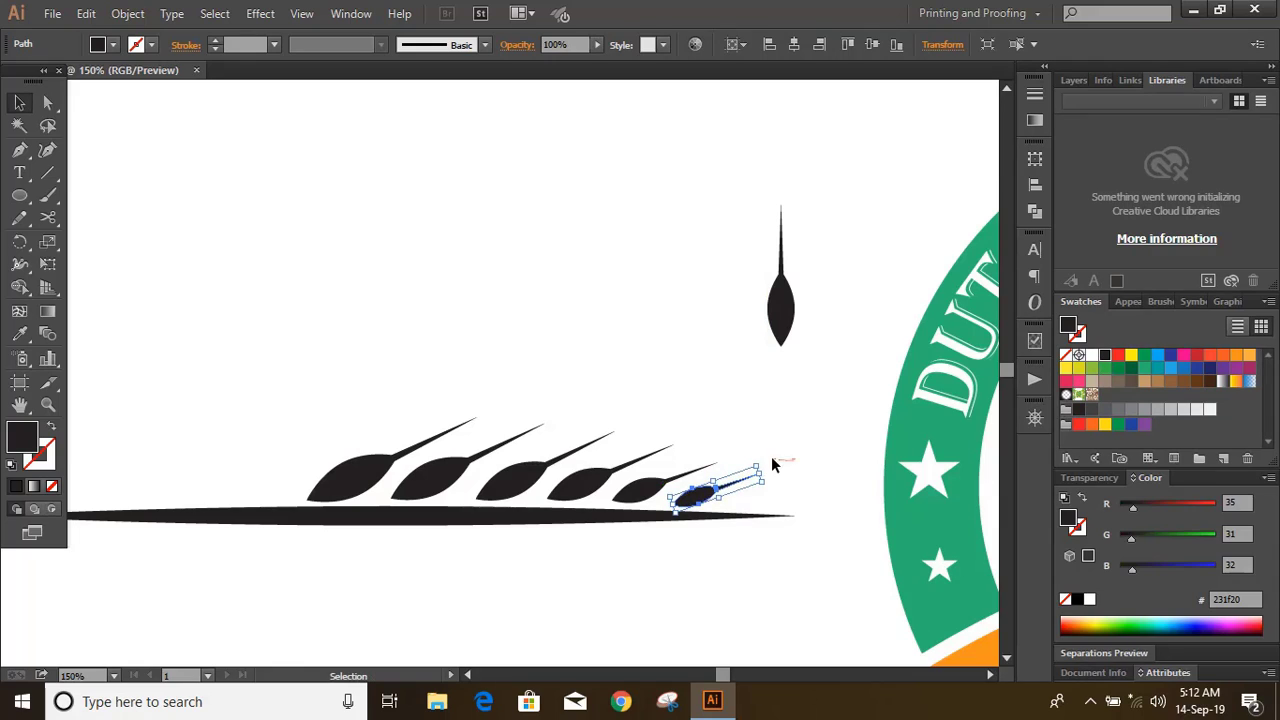
drag(800, 441, 801, 481)
- Reposition, rotate, and shrink the smallest grain near the tip to match the others
click(760, 486)
click(797, 471)
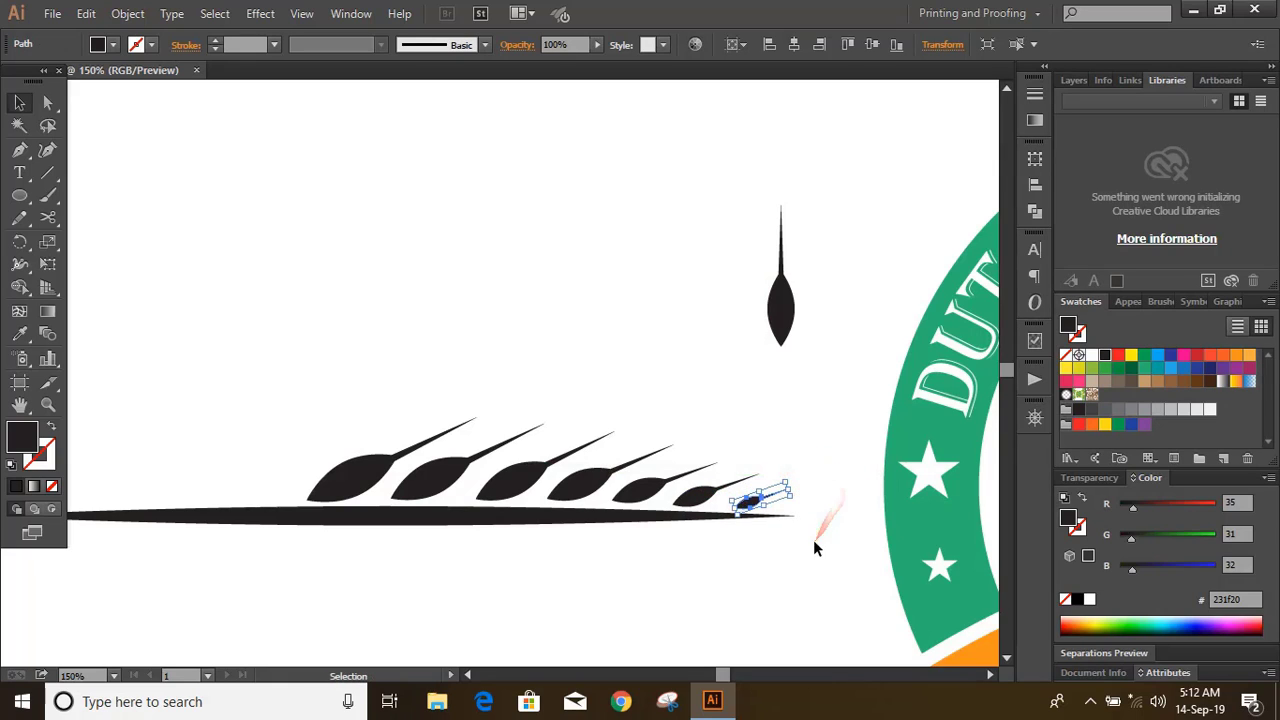
key(shift+Left)
key(Right)
key(Right)
drag(788, 493, 798, 500)
click(804, 469)
click(781, 494)
click(803, 493)
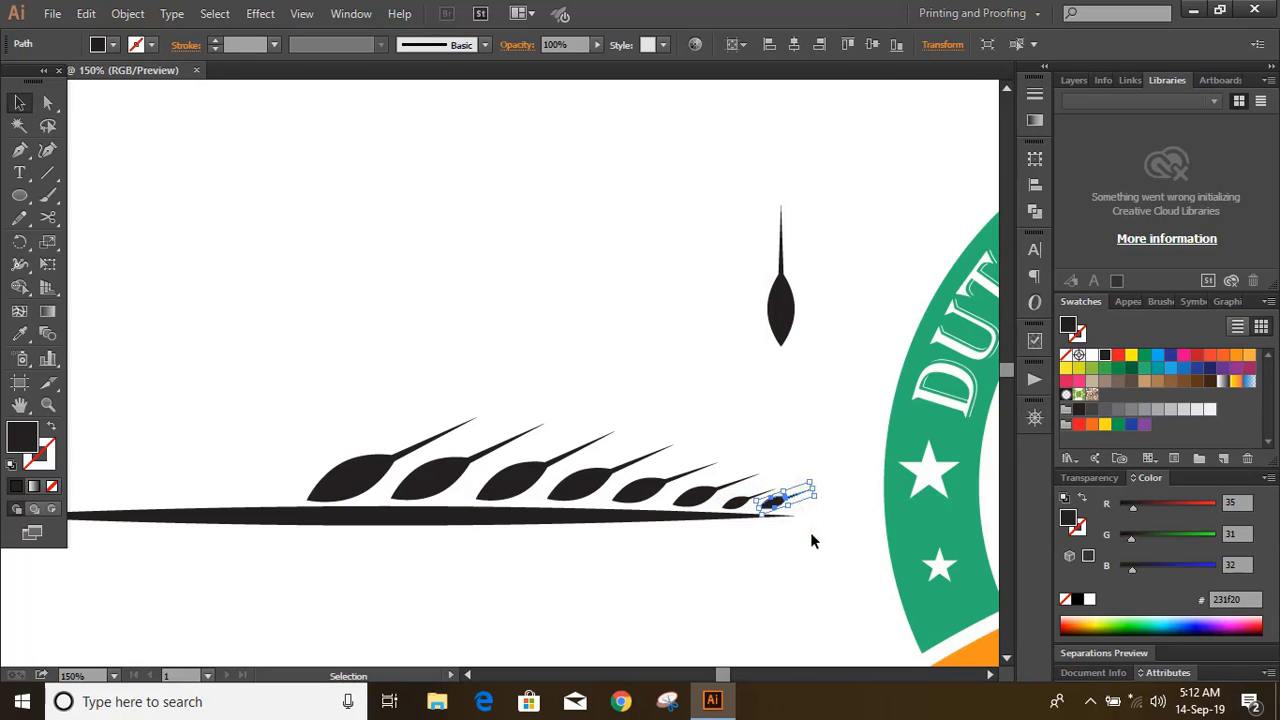
drag(811, 486, 806, 489)
click(814, 562)
- Nudge the row of grains left and fine-tune individual grains along the stalk
mouse_move(814, 552)
mouse_down()
mouse_move(244, 384)
mouse_move(799, 508)
mouse_up()
key(Left)
key(Left)
key(Left)
key(Left)
key(Left)
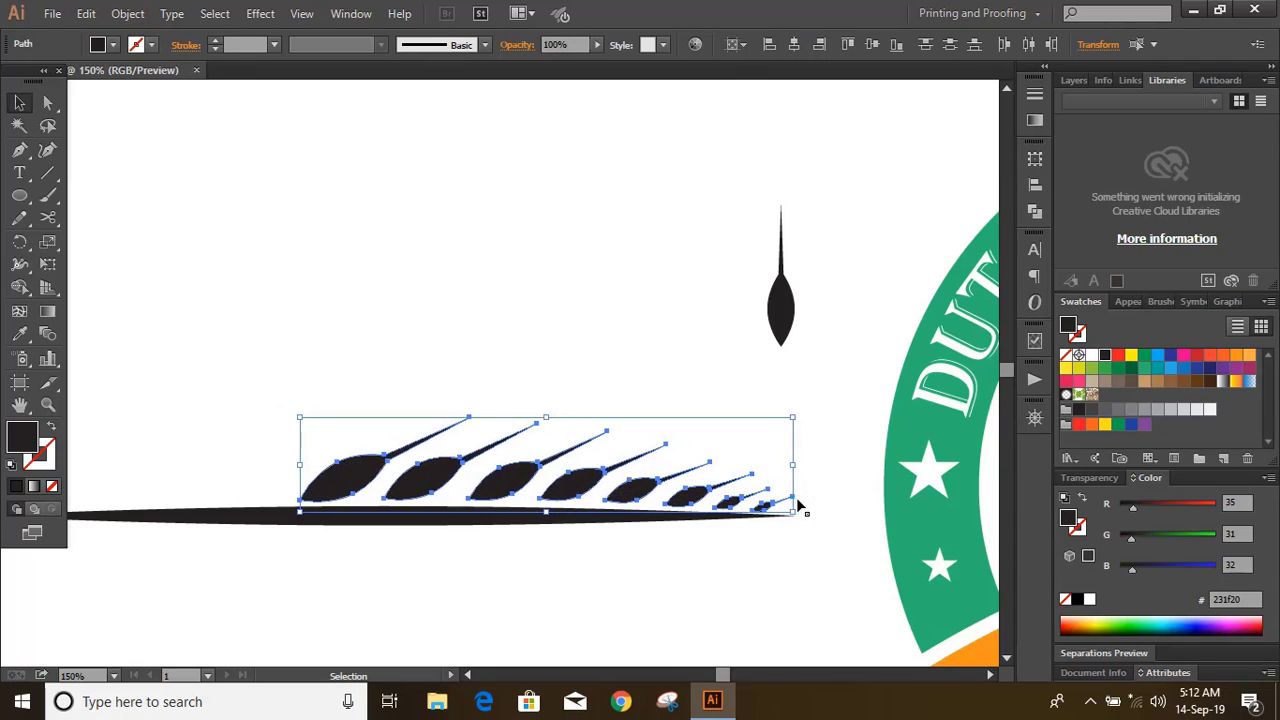
click(800, 495)
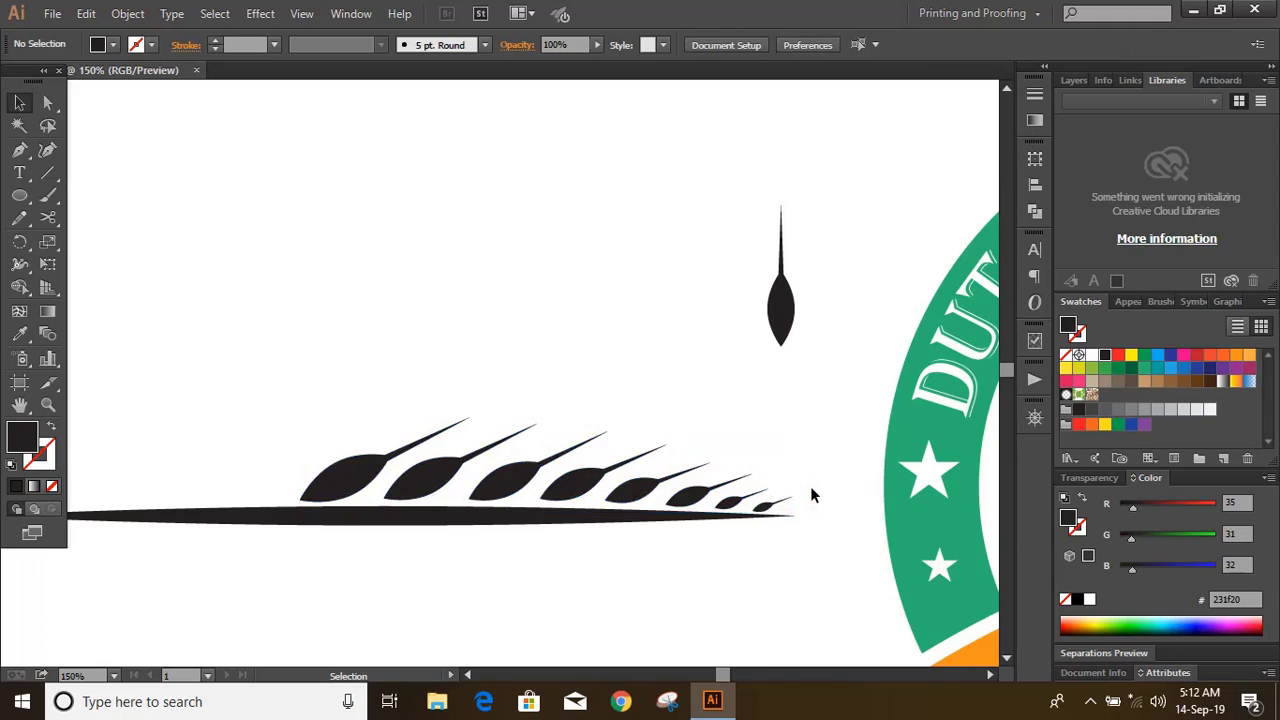
click(648, 498)
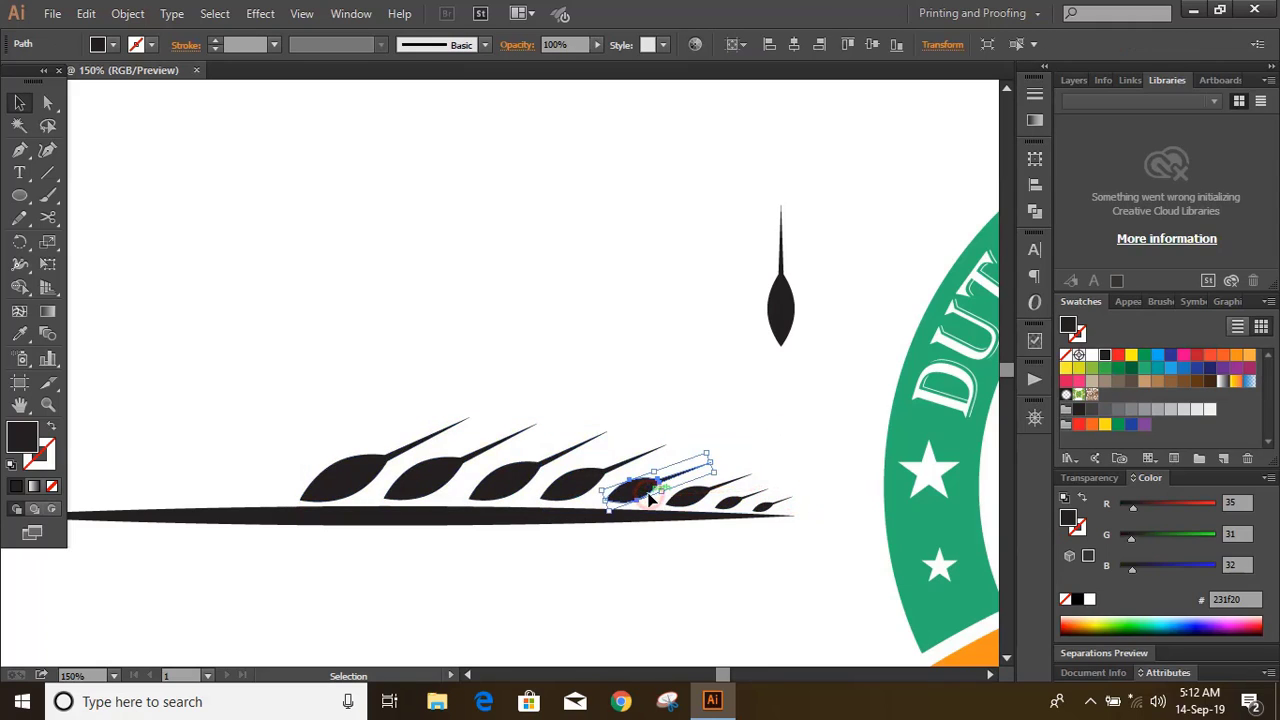
click(734, 506)
click(789, 464)
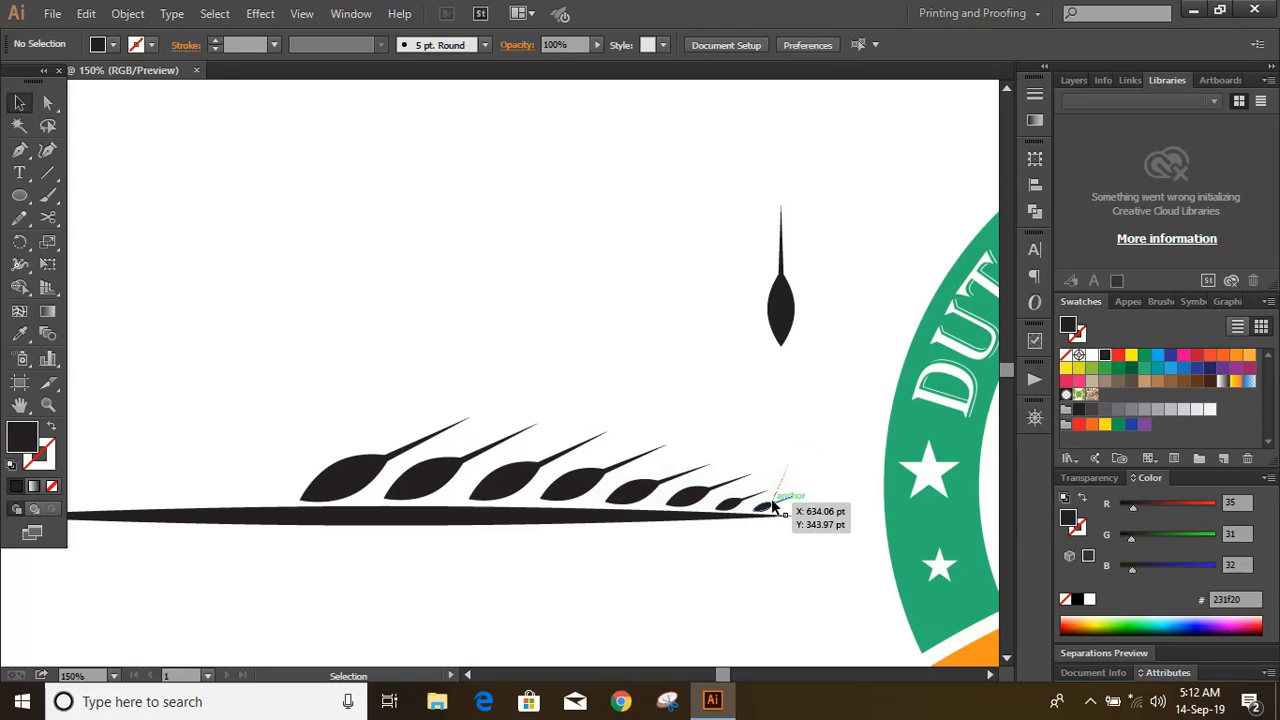
click(677, 503)
drag(737, 434, 440, 466)
click(648, 482)
click(661, 397)
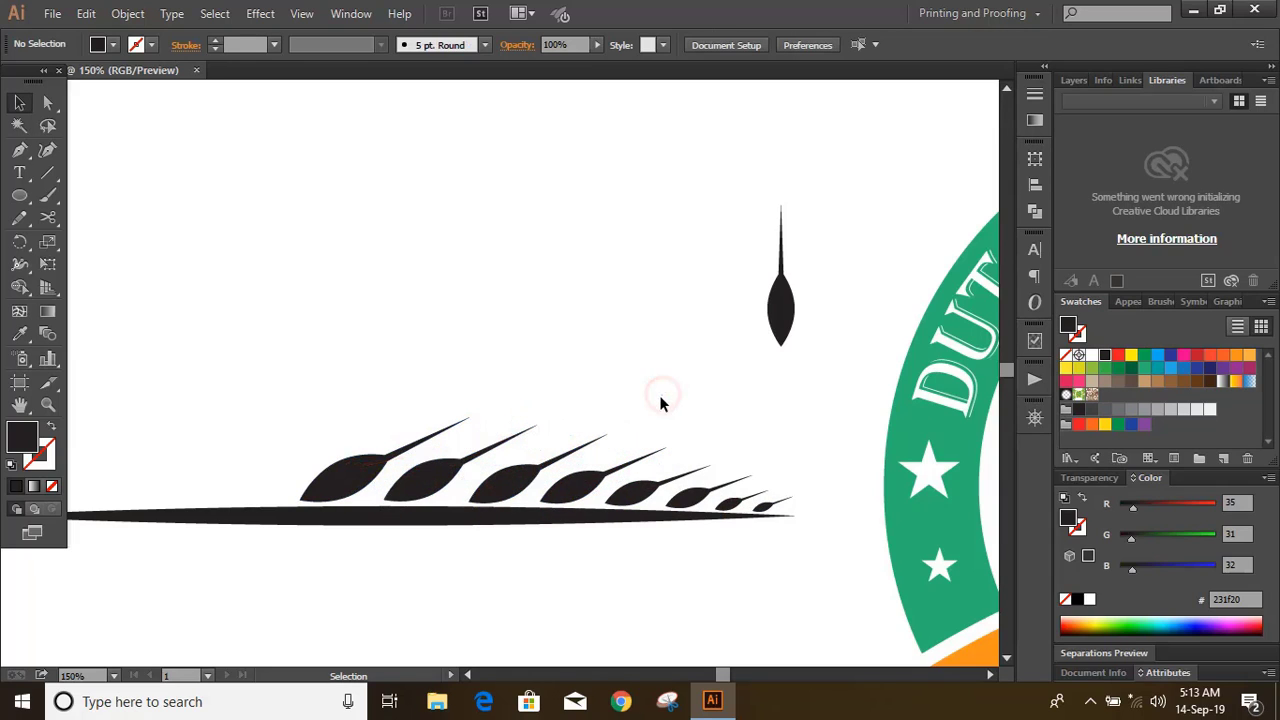
click(530, 481)
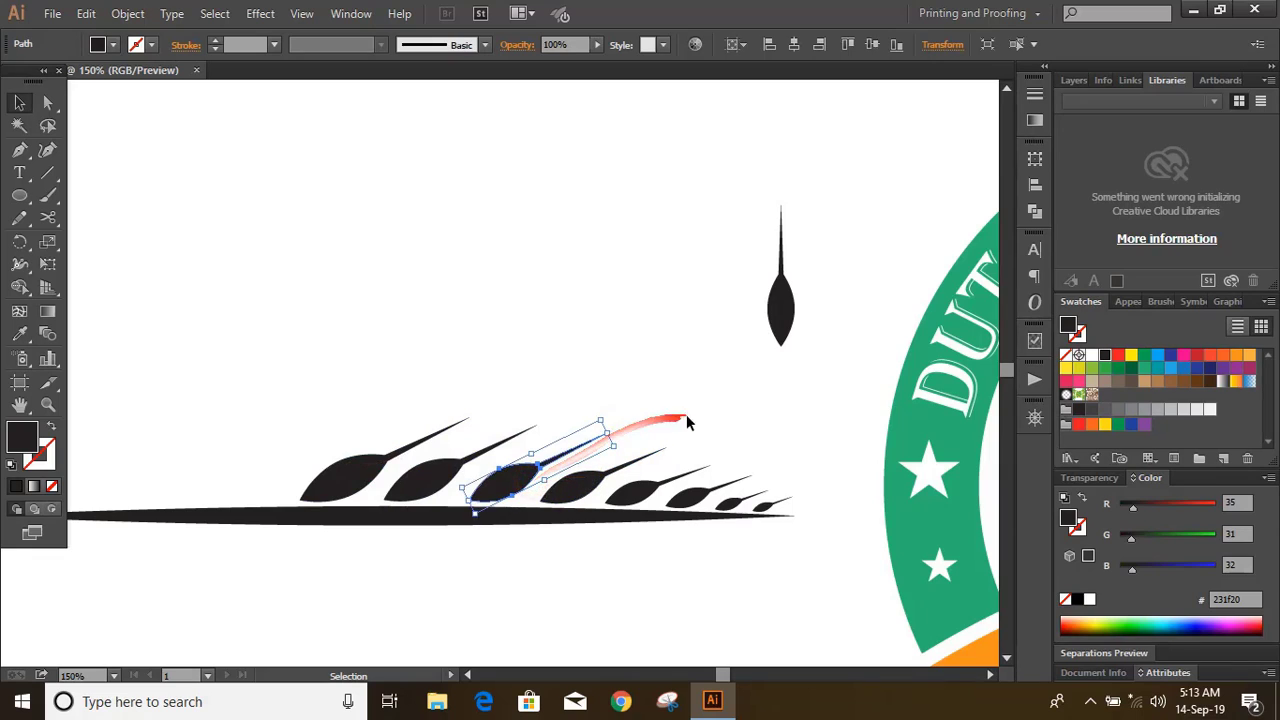
click(661, 385)
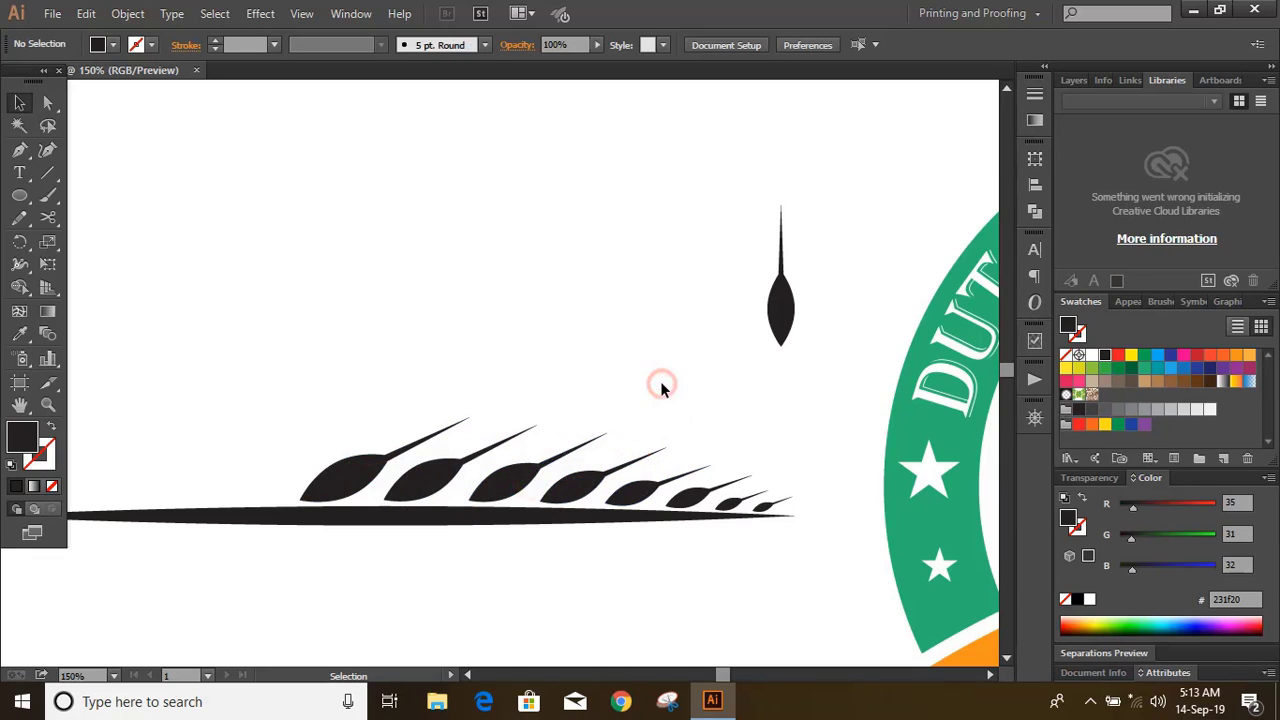
- At 100% zoom, lay the upright grain horizontally on the stalk's right tip, then select all grains
key(ctrl+minus)
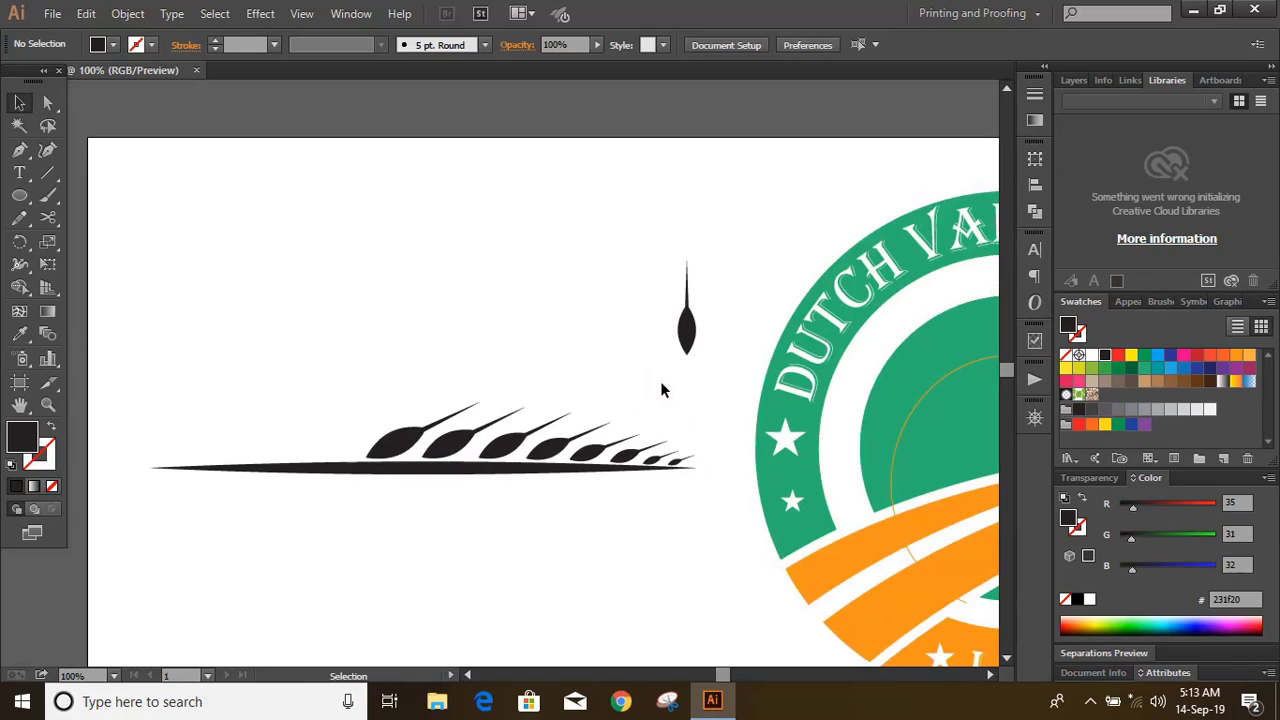
drag(686, 343, 710, 505)
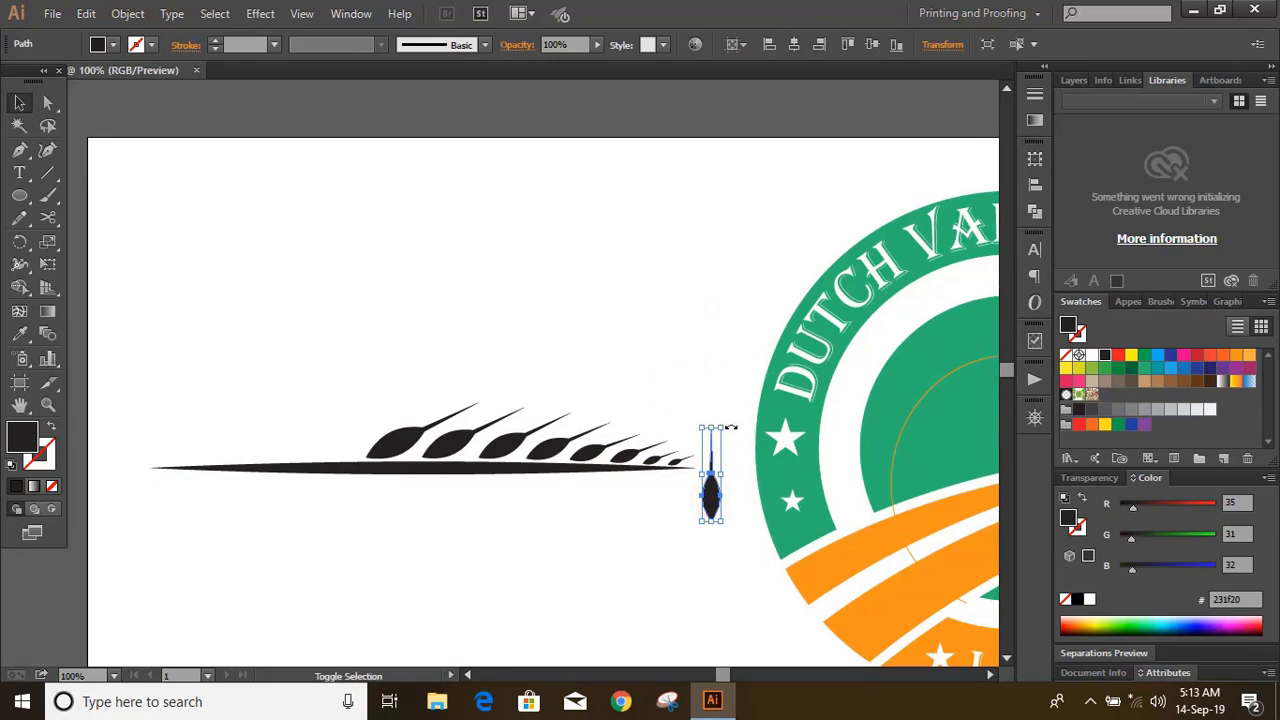
drag(731, 427, 709, 482)
click(689, 513)
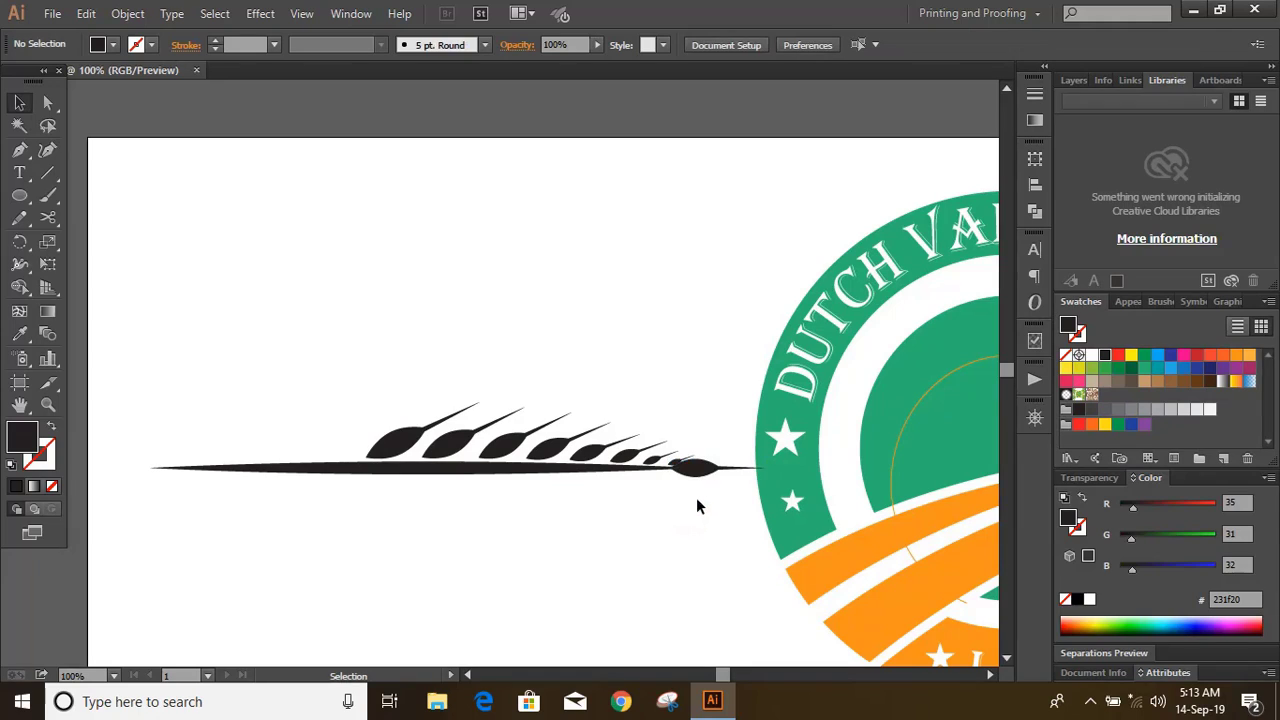
click(700, 472)
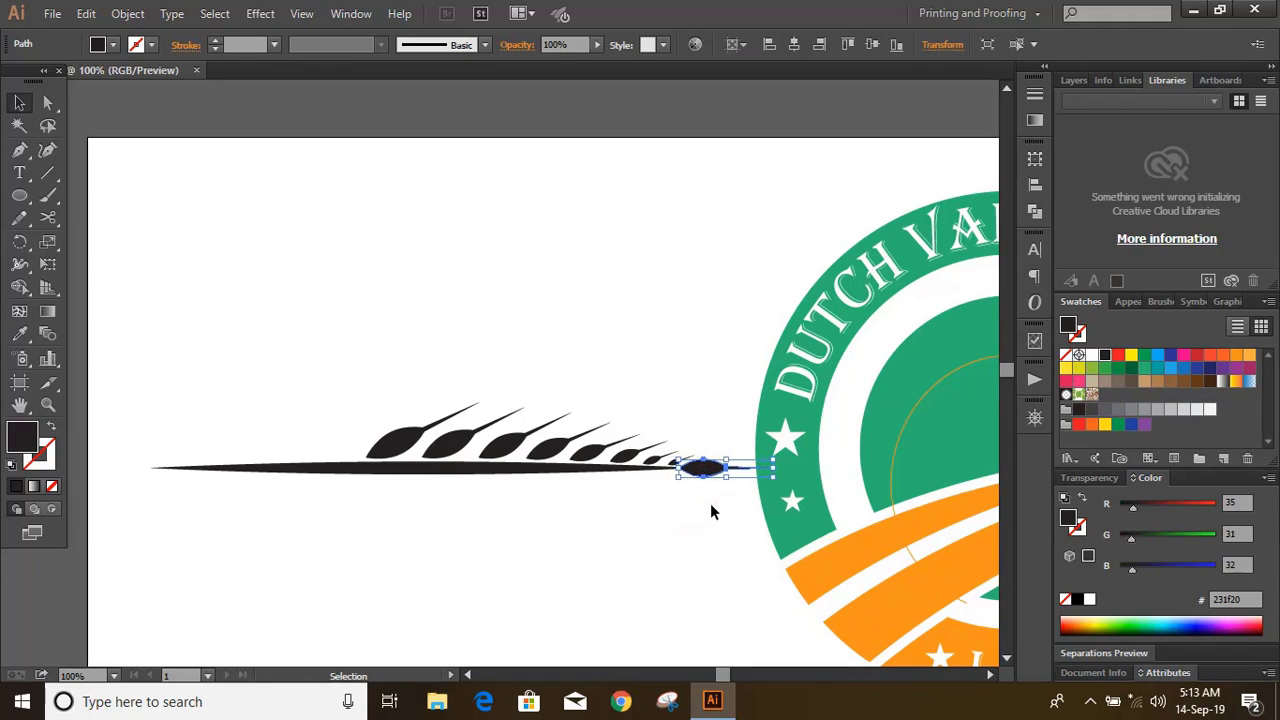
key(Right)
key(Right)
key(Right)
click(697, 512)
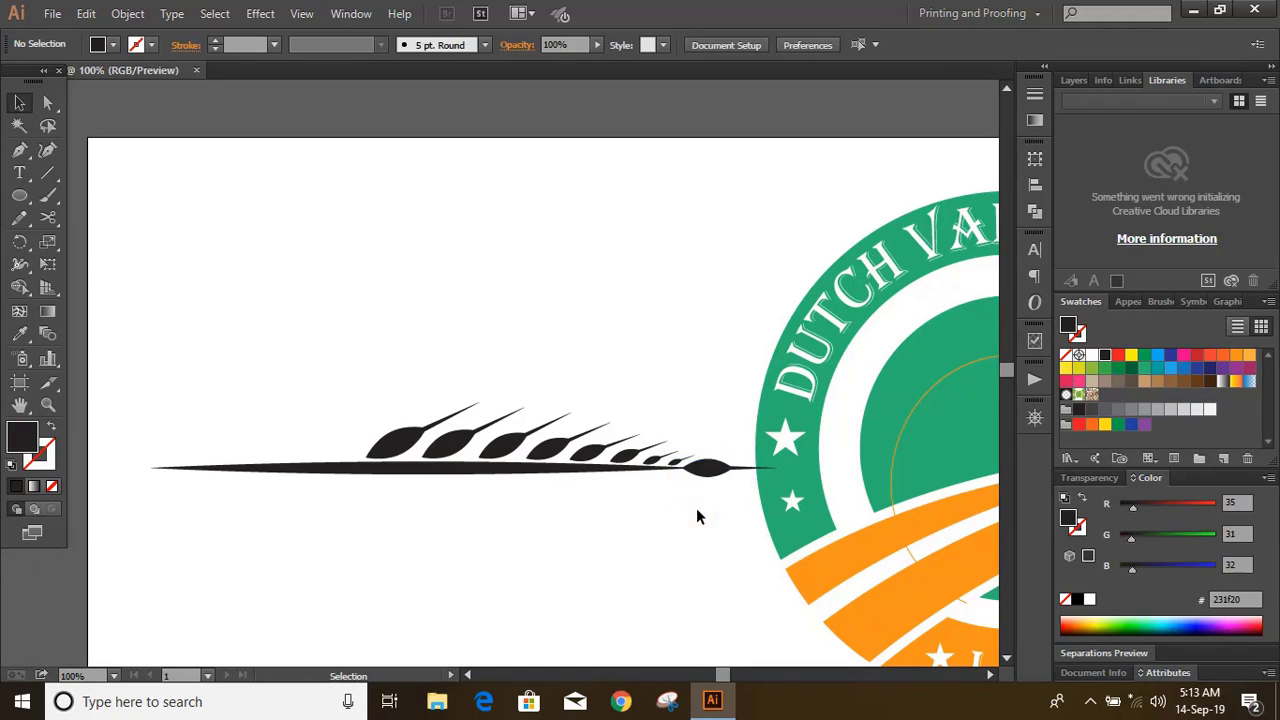
drag(371, 386, 660, 467)
- Reflect a copy of the grains across the horizontal axis from the stalk's left end
drag(18, 242, 94, 262)
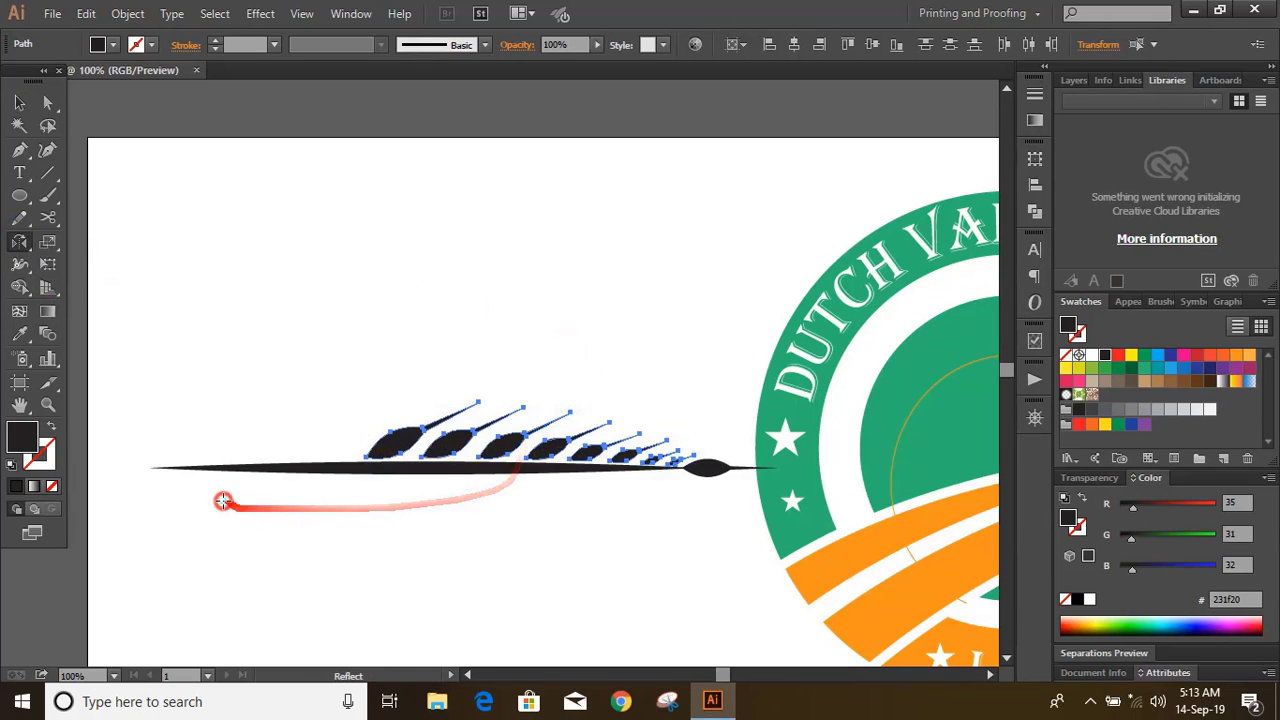
alt+click(150, 466)
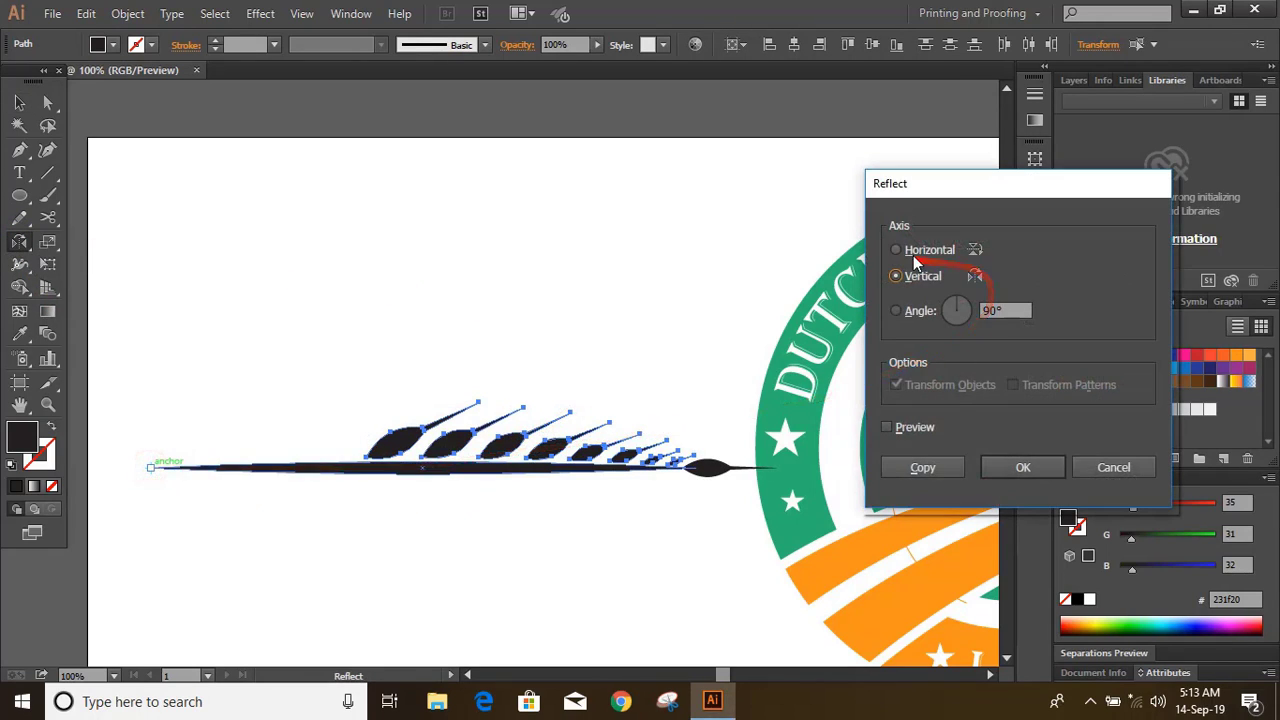
click(893, 250)
click(922, 467)
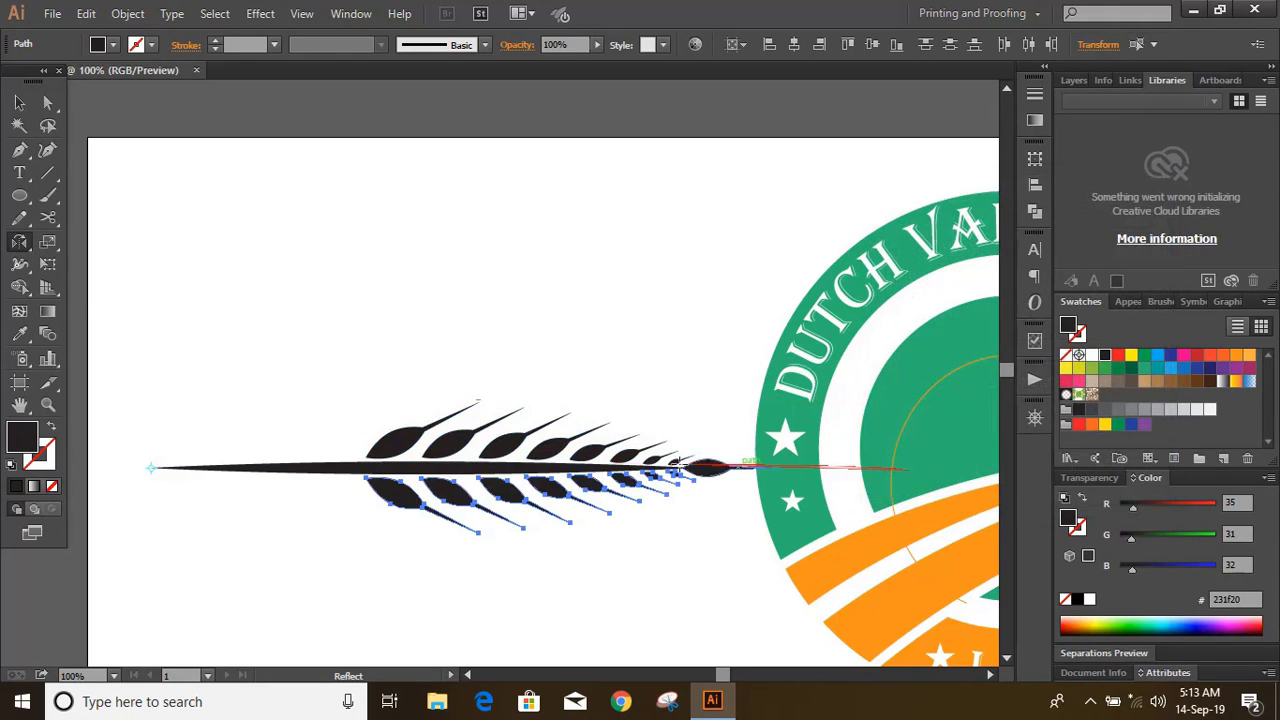
click(19, 102)
click(283, 299)
- Unite all the wheat pieces into one shape with Pathfinder
drag(309, 360, 710, 552)
click(1035, 211)
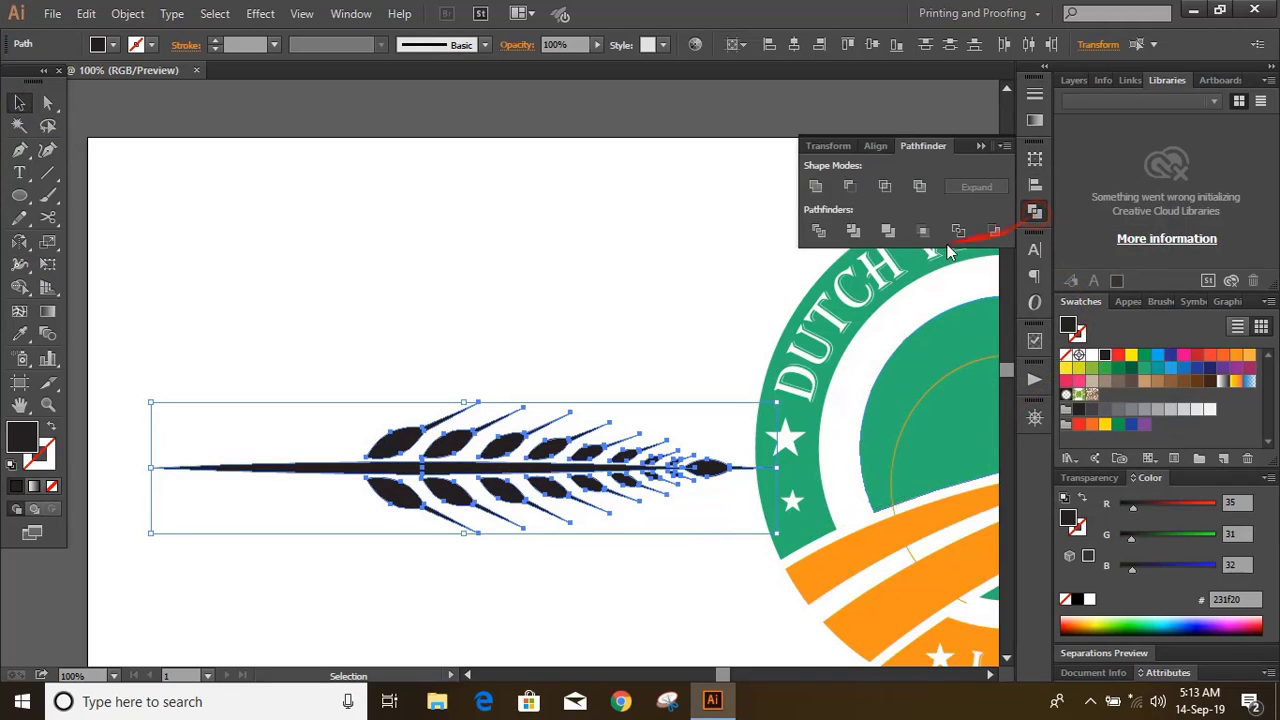
click(813, 187)
click(975, 145)
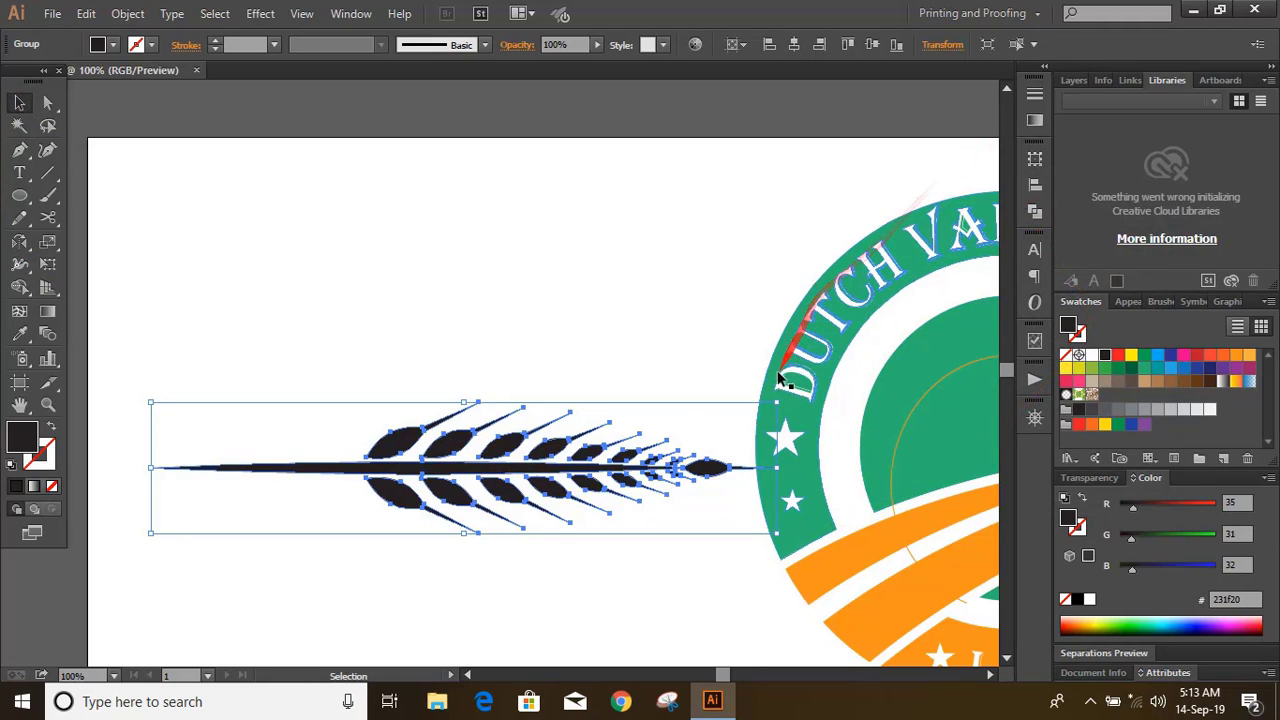
- Reduce the wheat ear's height by dragging its bounding-box handles
drag(464, 402, 463, 430)
drag(677, 457, 644, 490)
drag(398, 440, 400, 452)
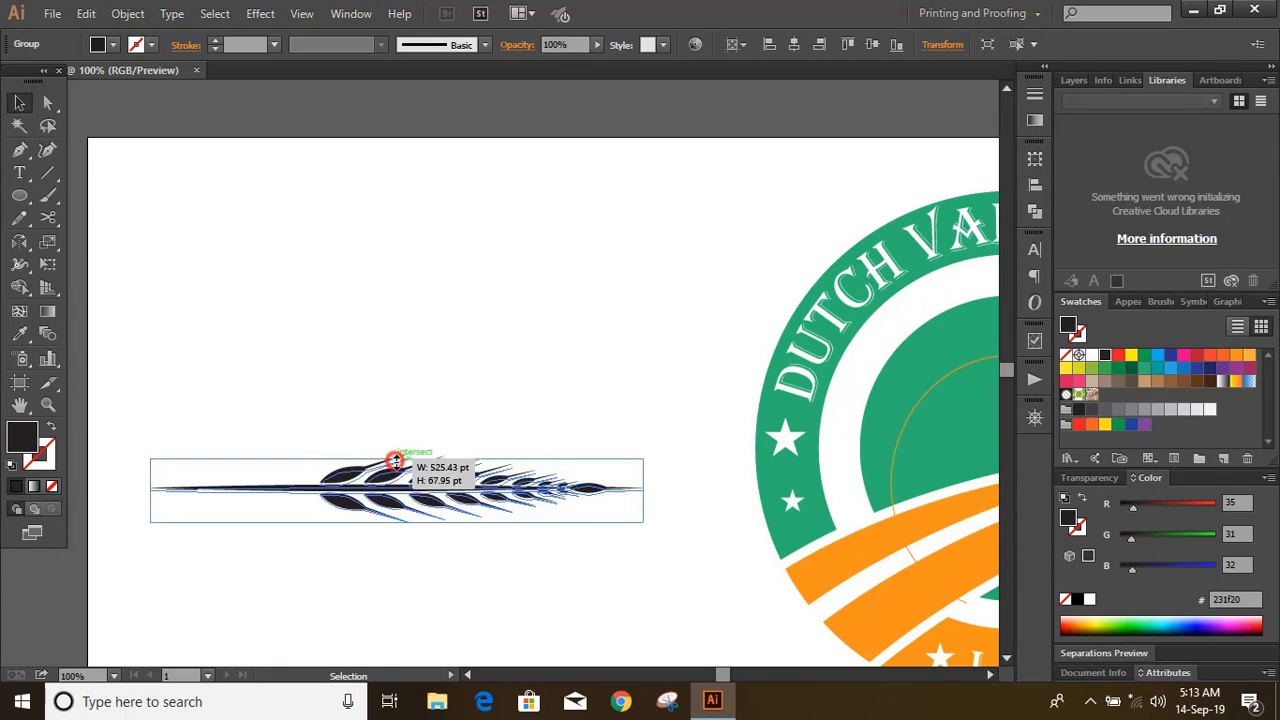
click(525, 371)
- Save the wheat shape as a new art brush in the Brushes panel
key(ctrl+minus)
key(ctrl+minus)
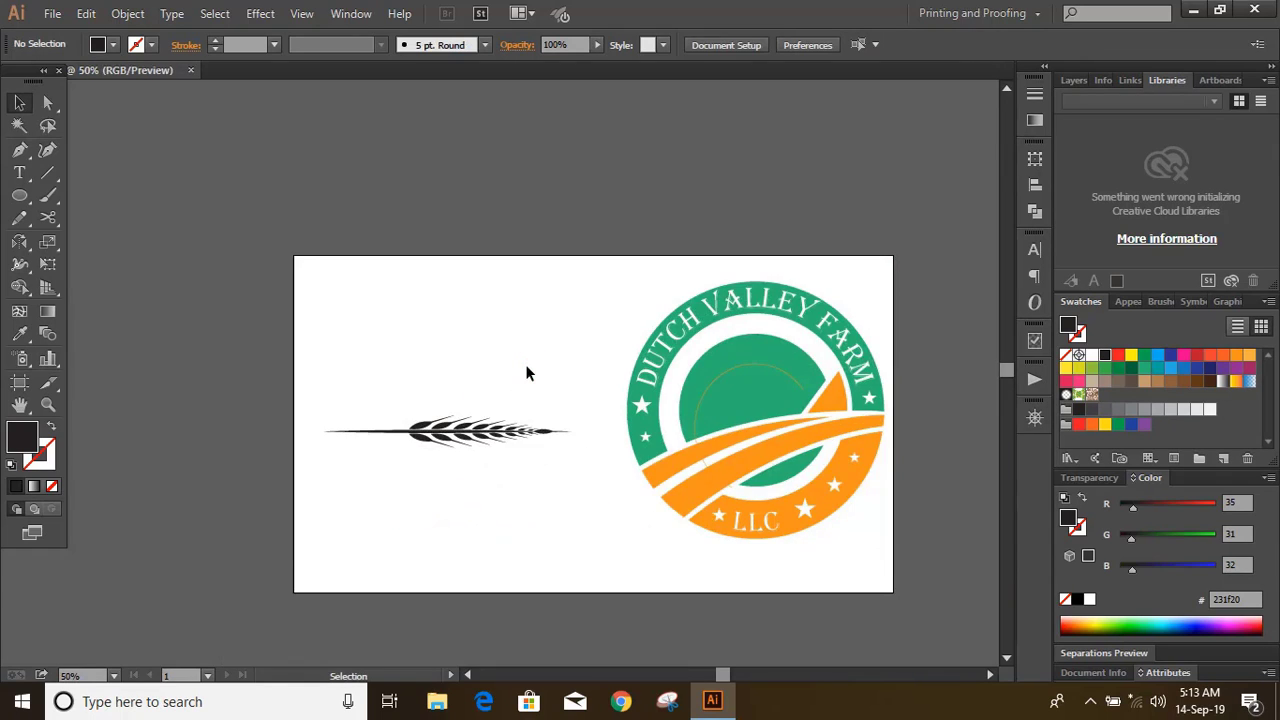
click(989, 675)
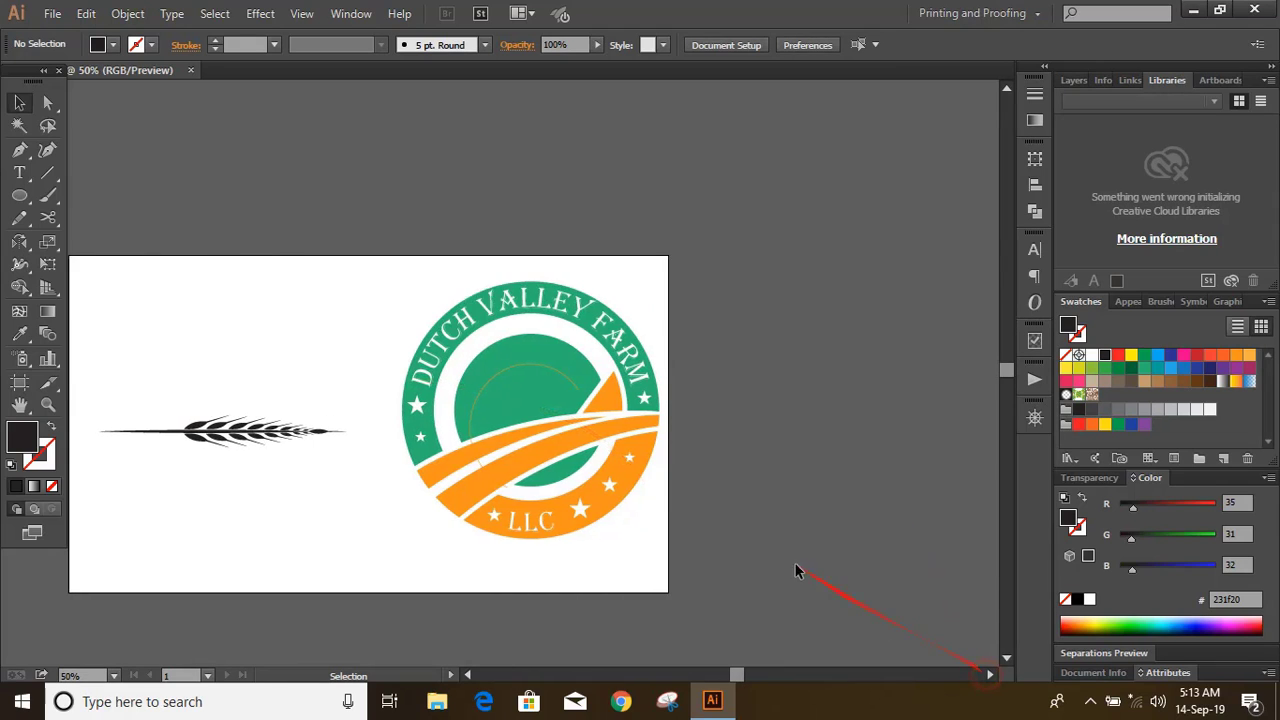
key(ctrl+plus)
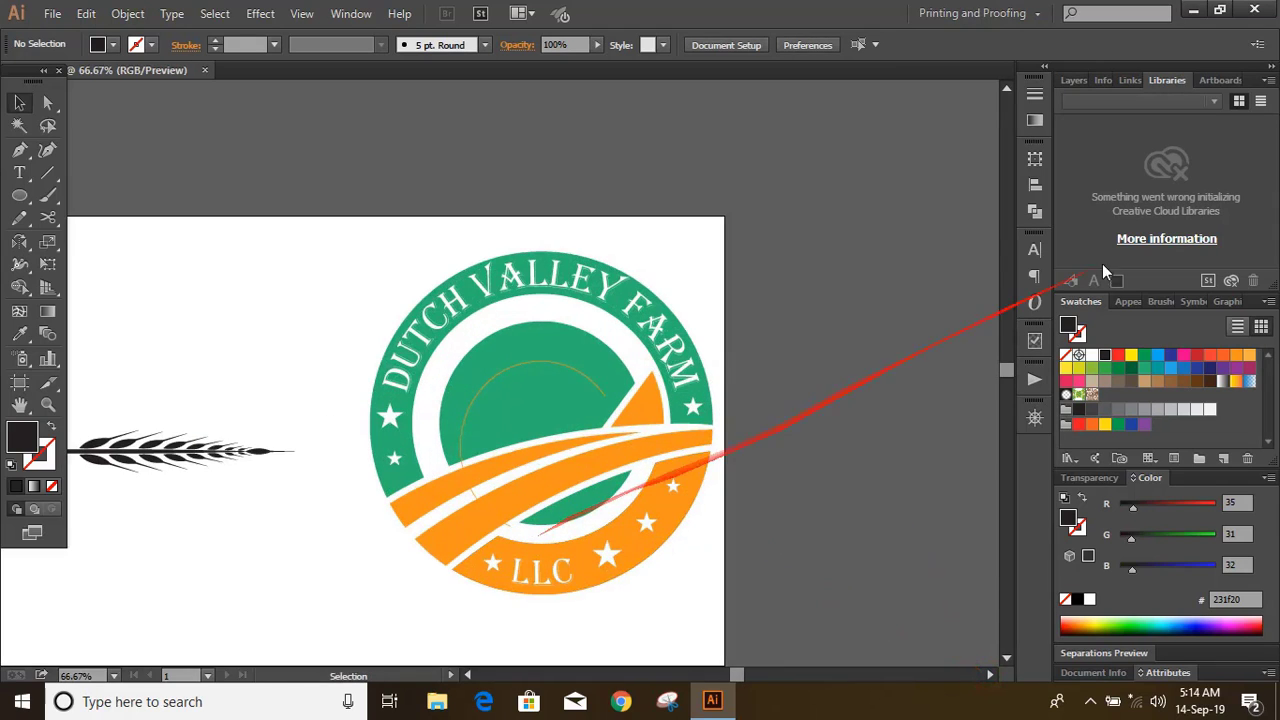
click(1148, 306)
click(166, 463)
drag(166, 463, 1150, 425)
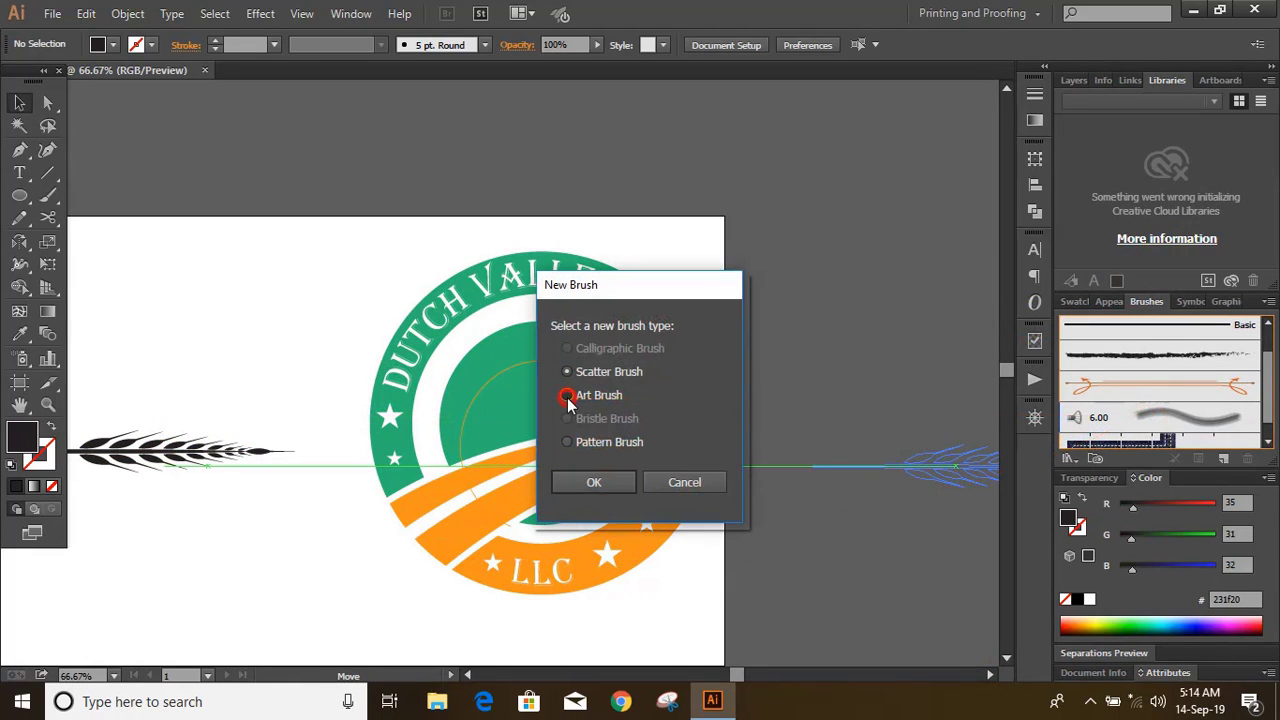
click(594, 483)
click(776, 591)
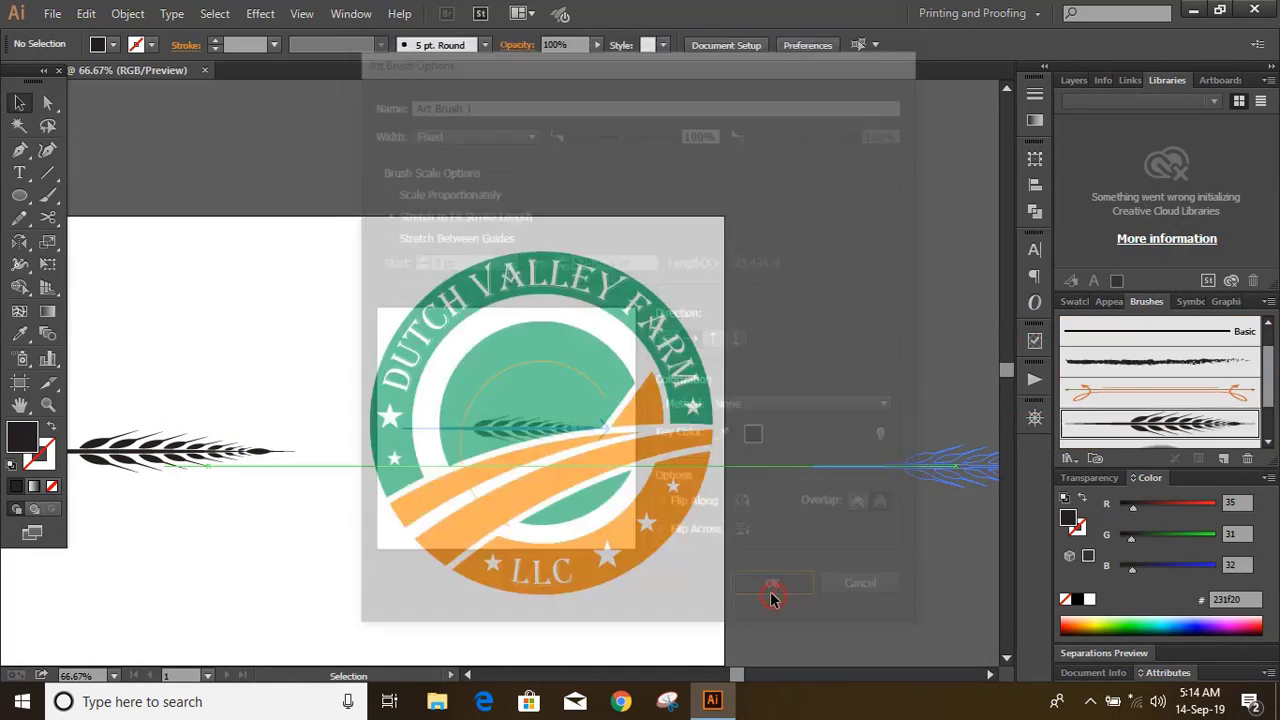
- Paint the thin orange arc with the wheat art brush and scale it up over the green circle
click(760, 432)
click(589, 375)
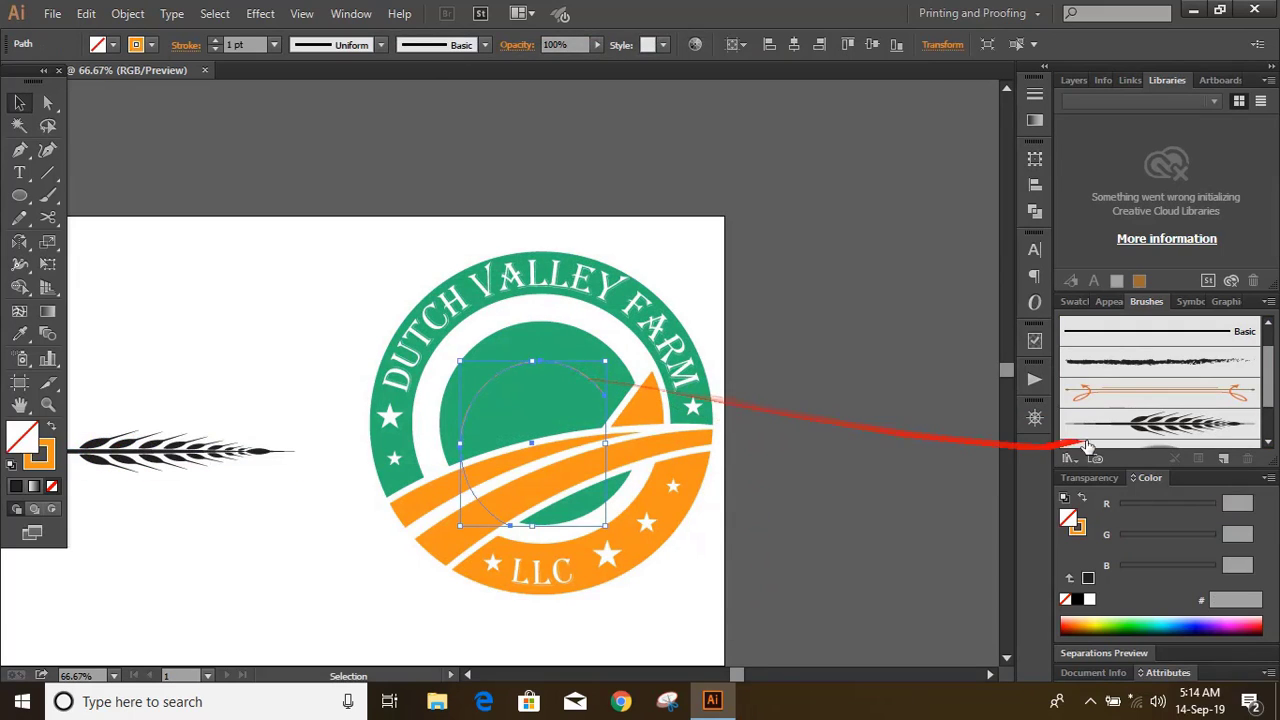
click(1128, 428)
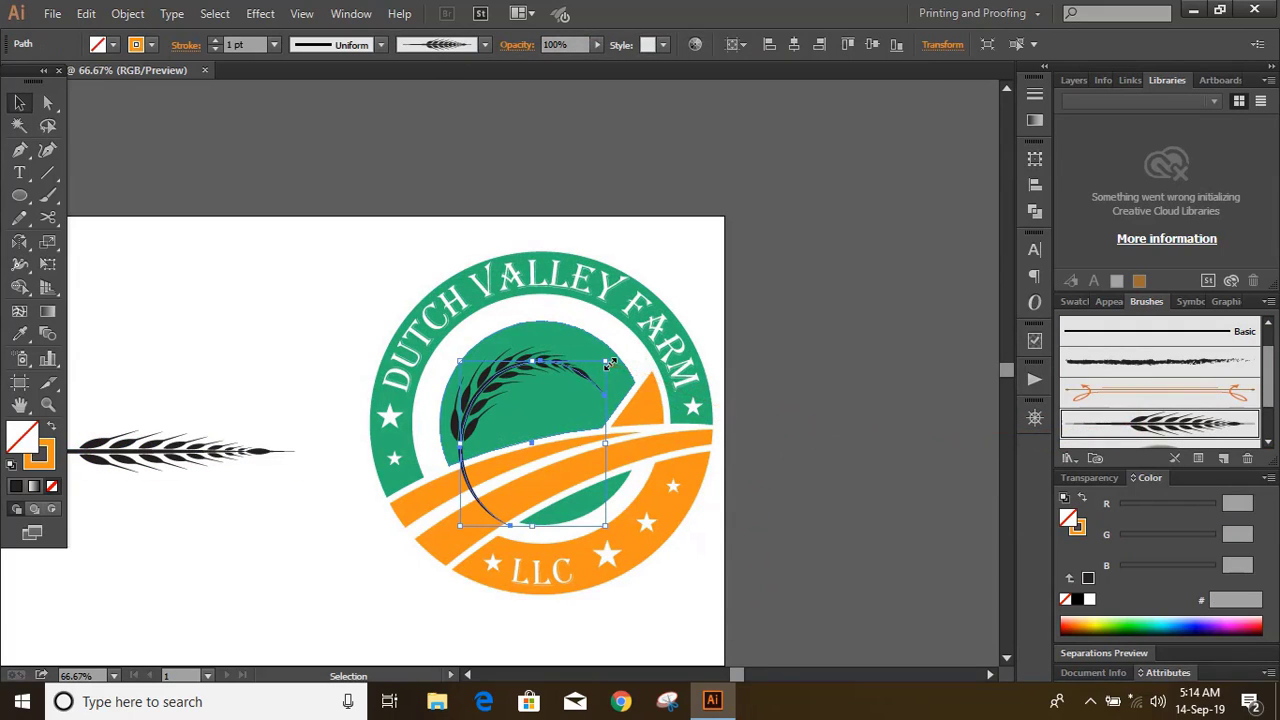
drag(606, 365, 615, 362)
- At 100% zoom, draw a two-anchor Pen curve from the wheat top hugging the stalk's left side
click(731, 334)
key(ctrl+1)
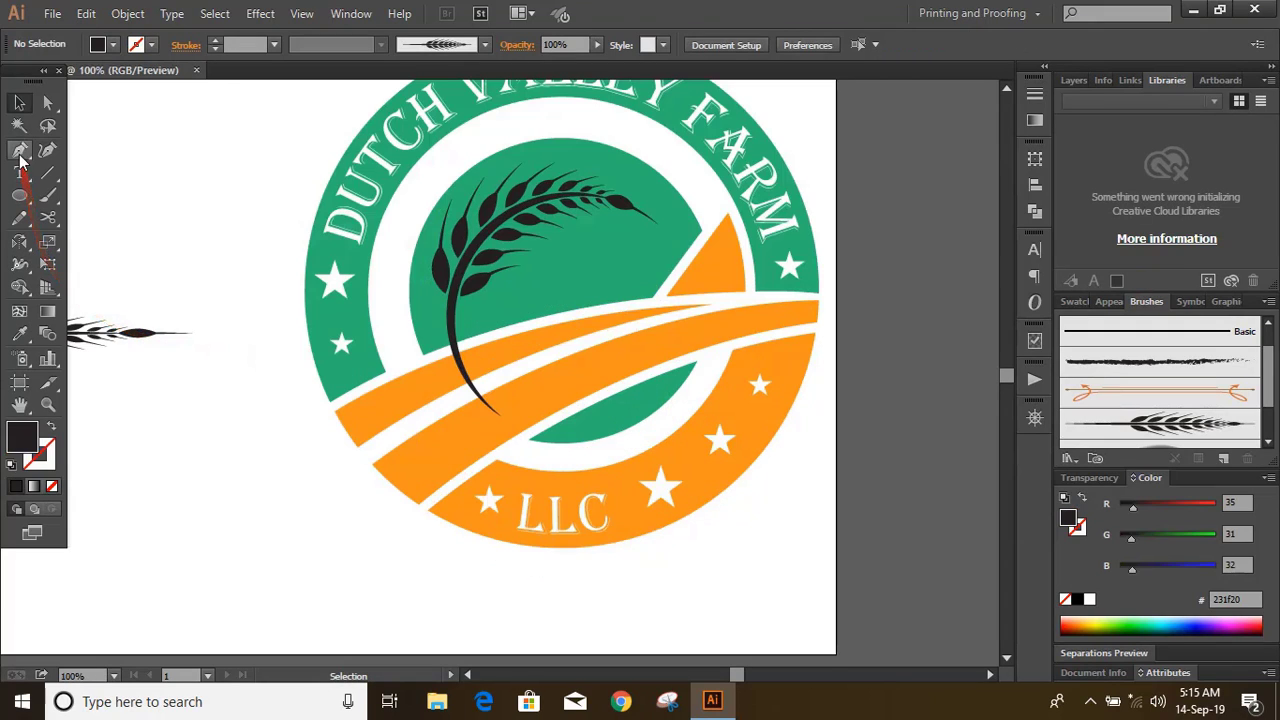
click(19, 149)
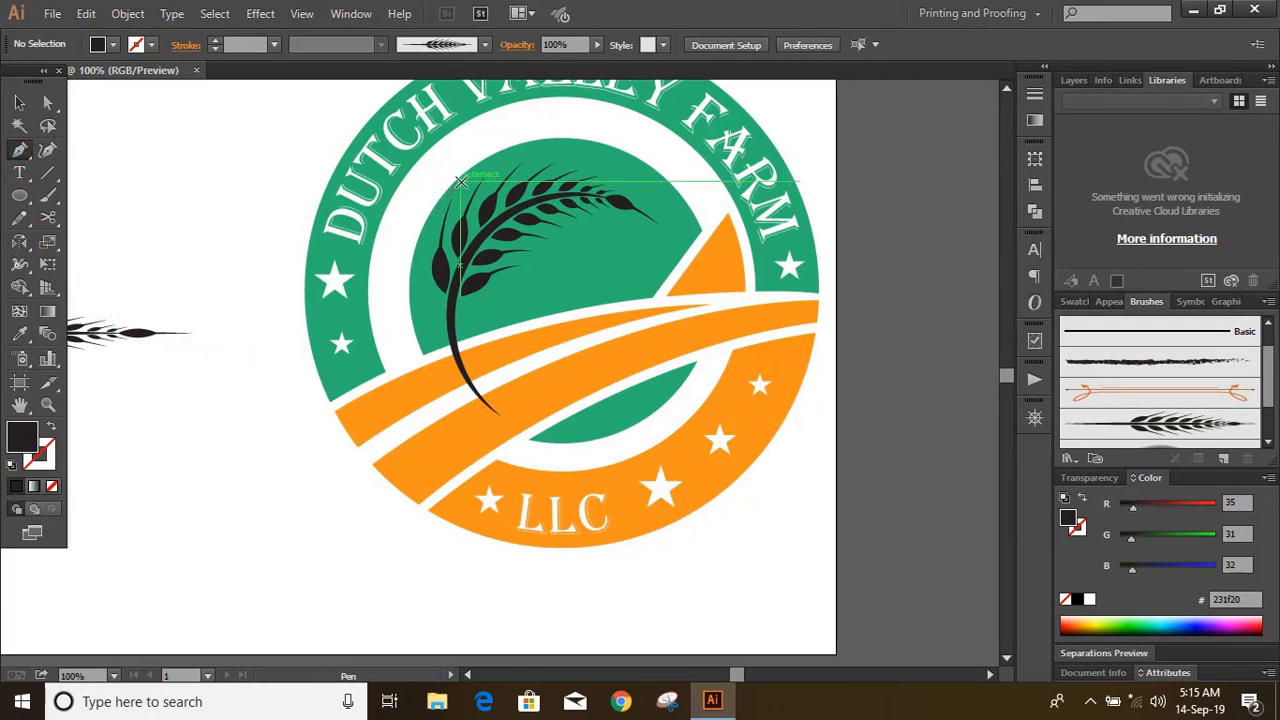
click(460, 183)
drag(466, 380, 570, 475)
click(16, 101)
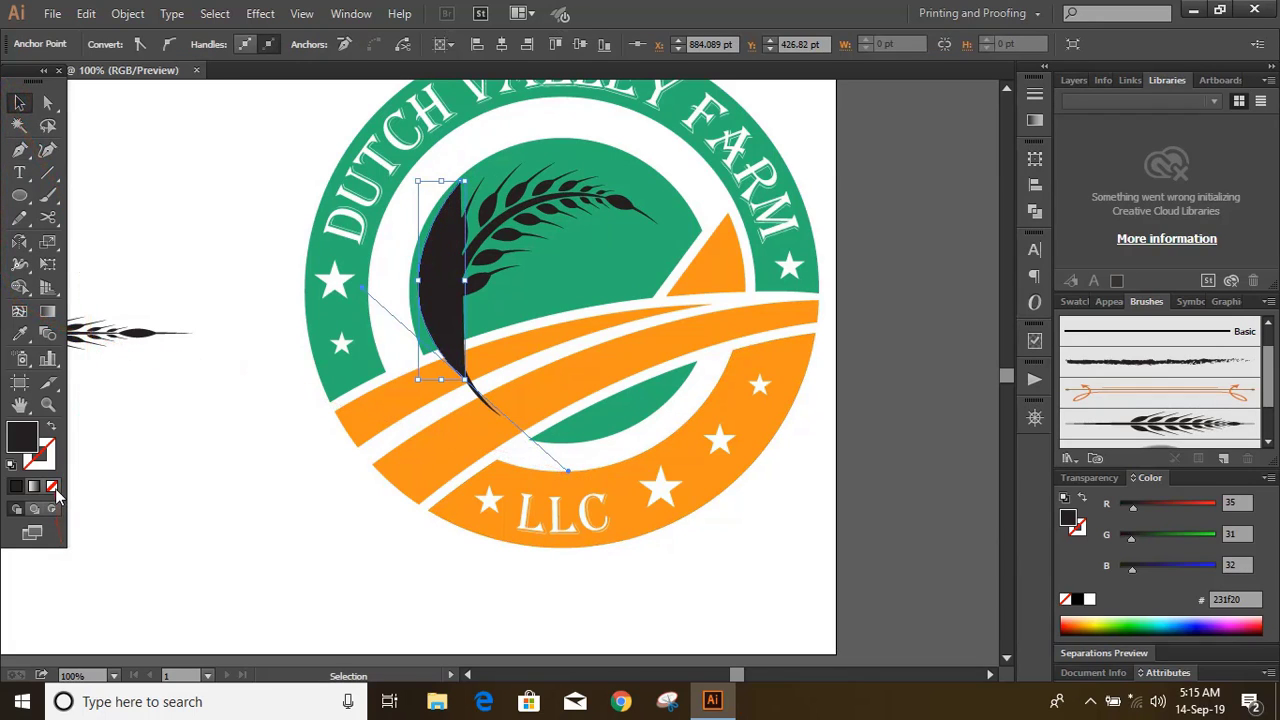
- Give the new stem path a black stroke and no fill
key(shift+x)
click(15, 487)
click(232, 413)
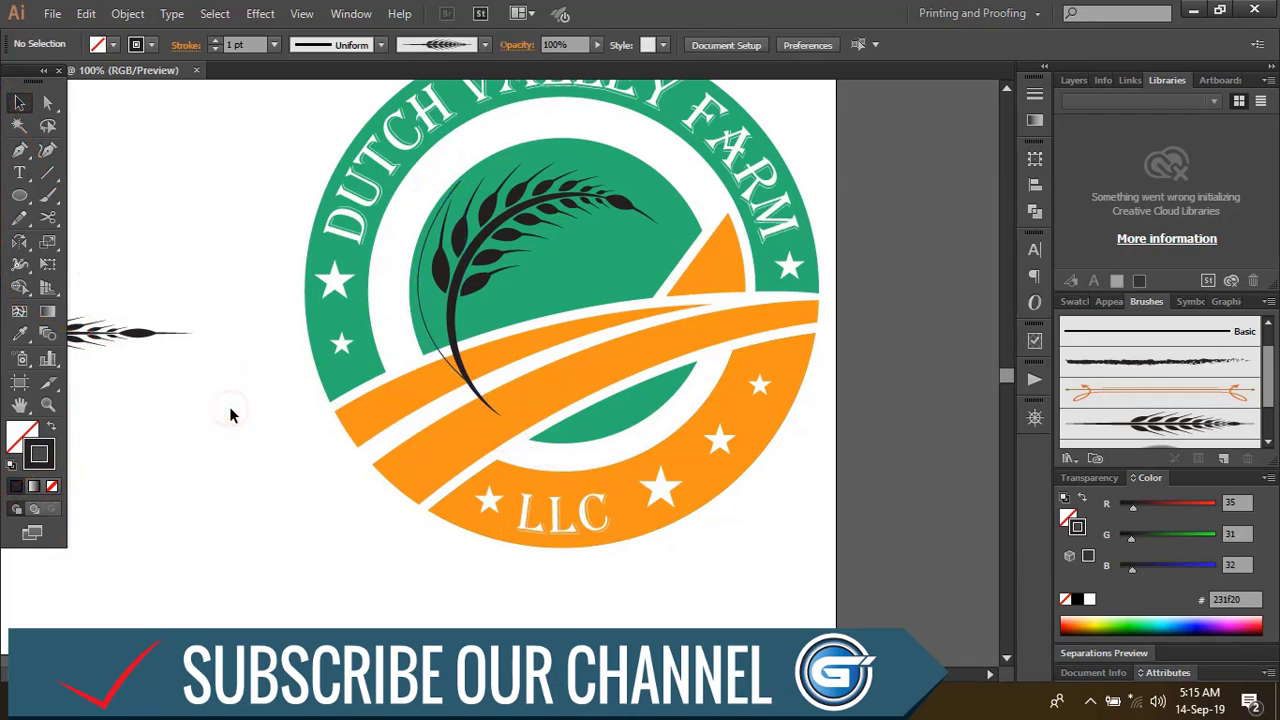
click(436, 343)
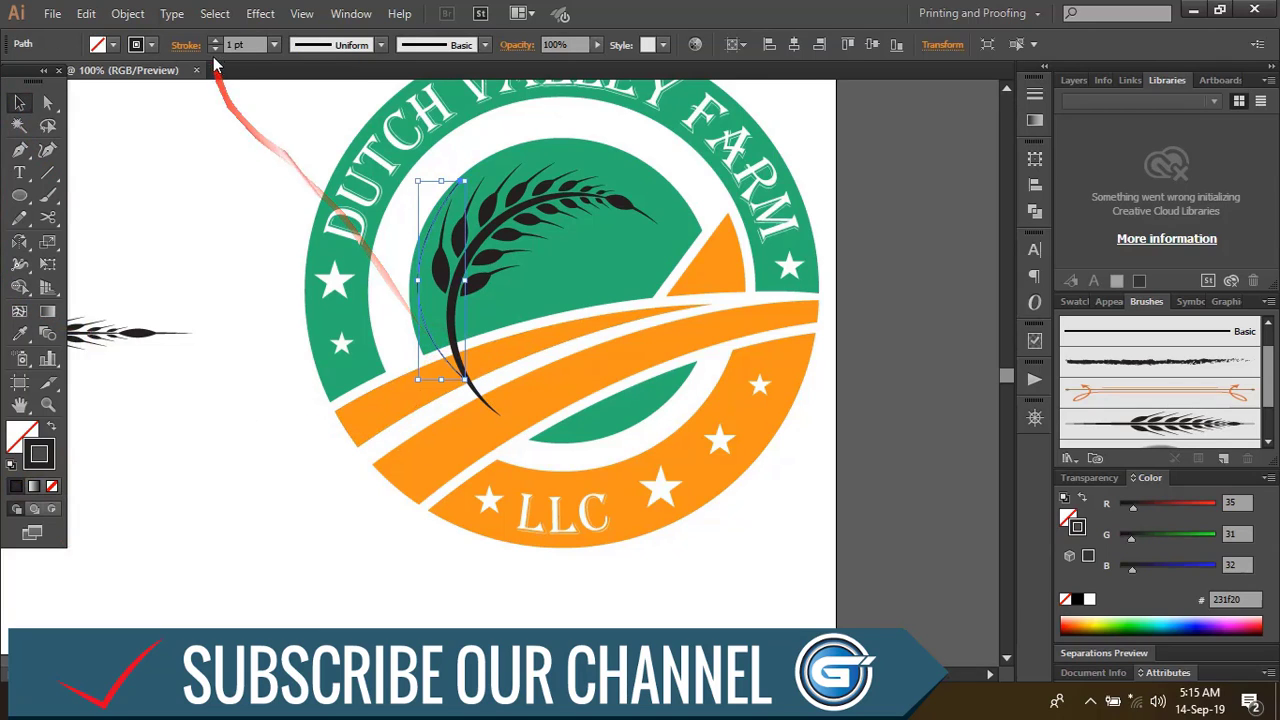
- Give the stem a flipped tapered width profile with the stroke weight raised to 8 pt
click(215, 40)
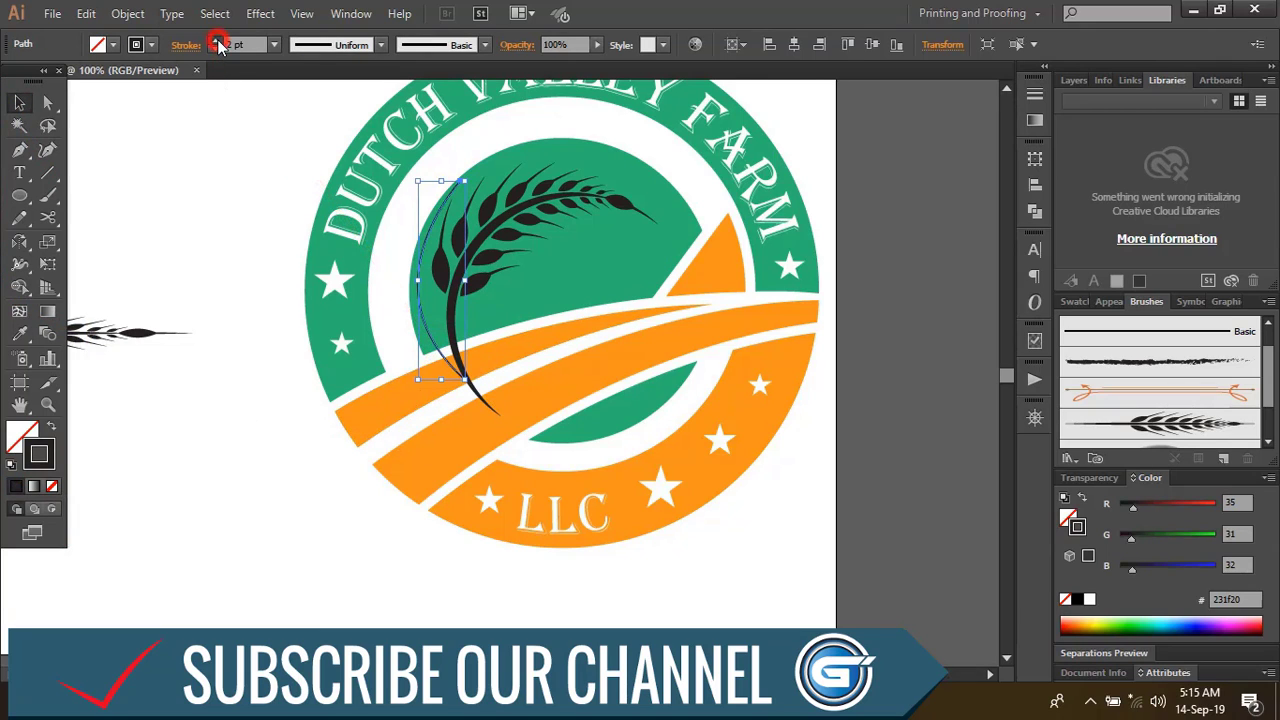
click(380, 44)
click(336, 198)
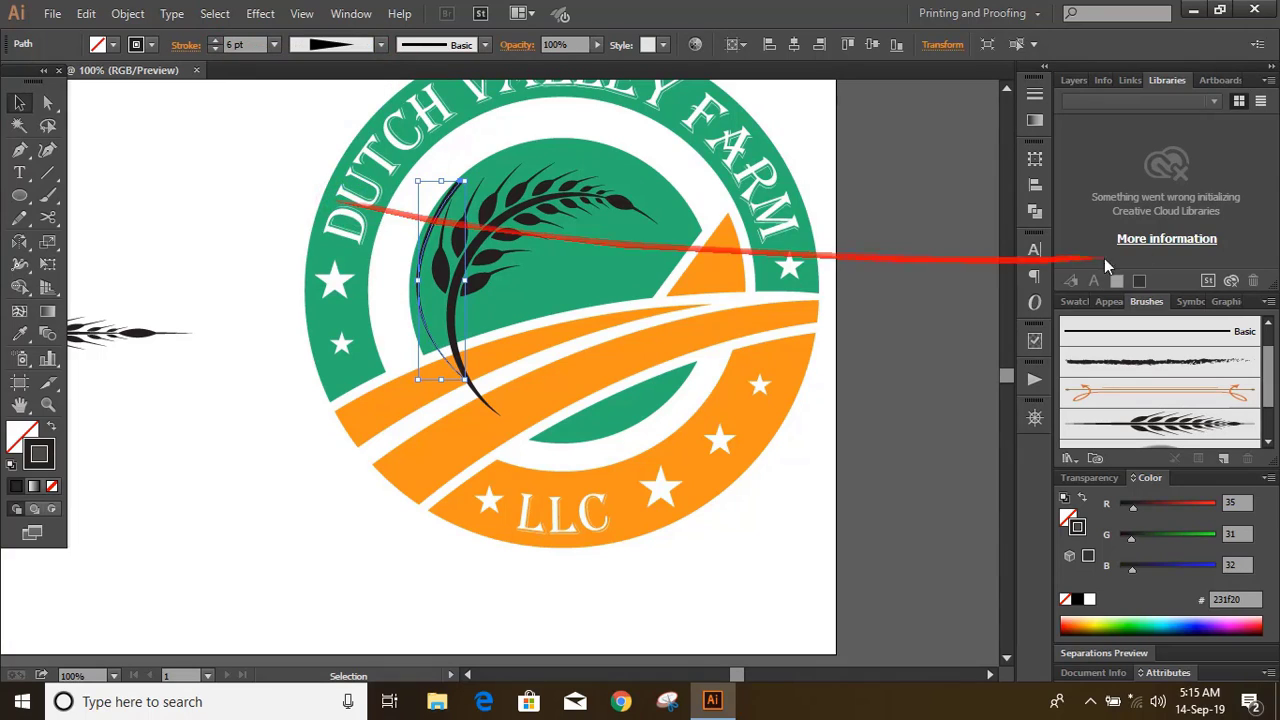
click(1035, 97)
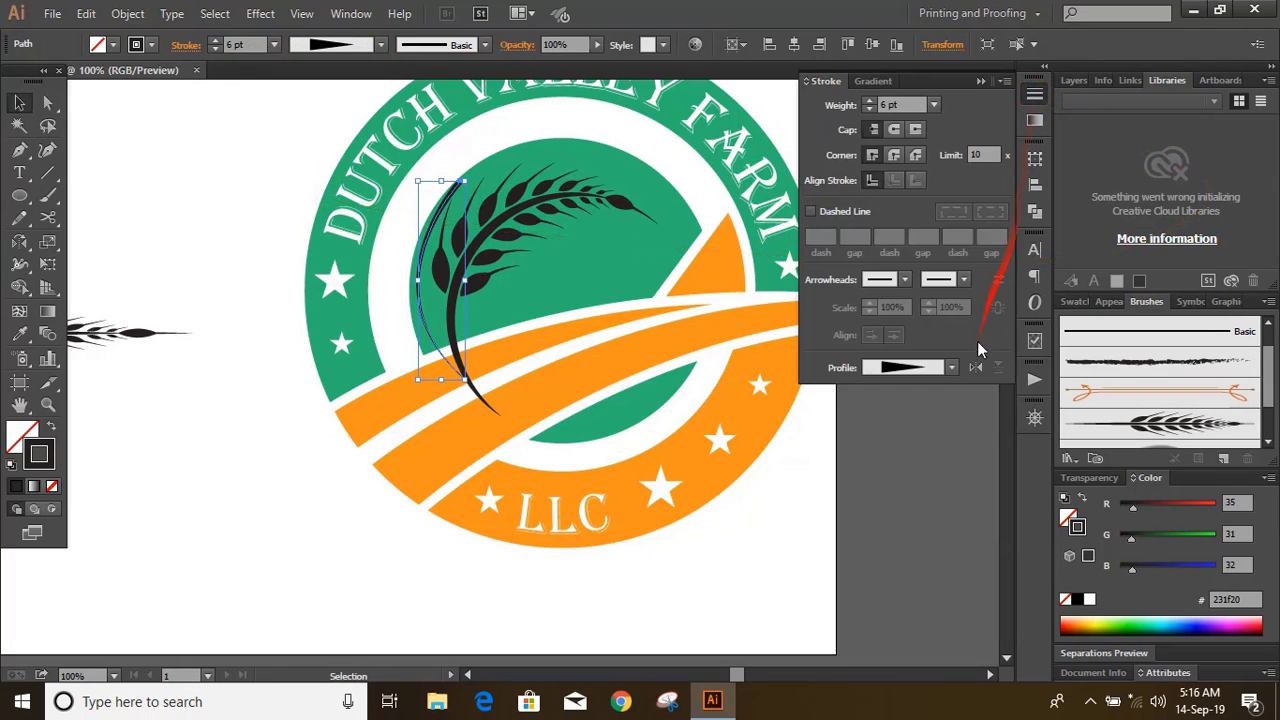
click(974, 366)
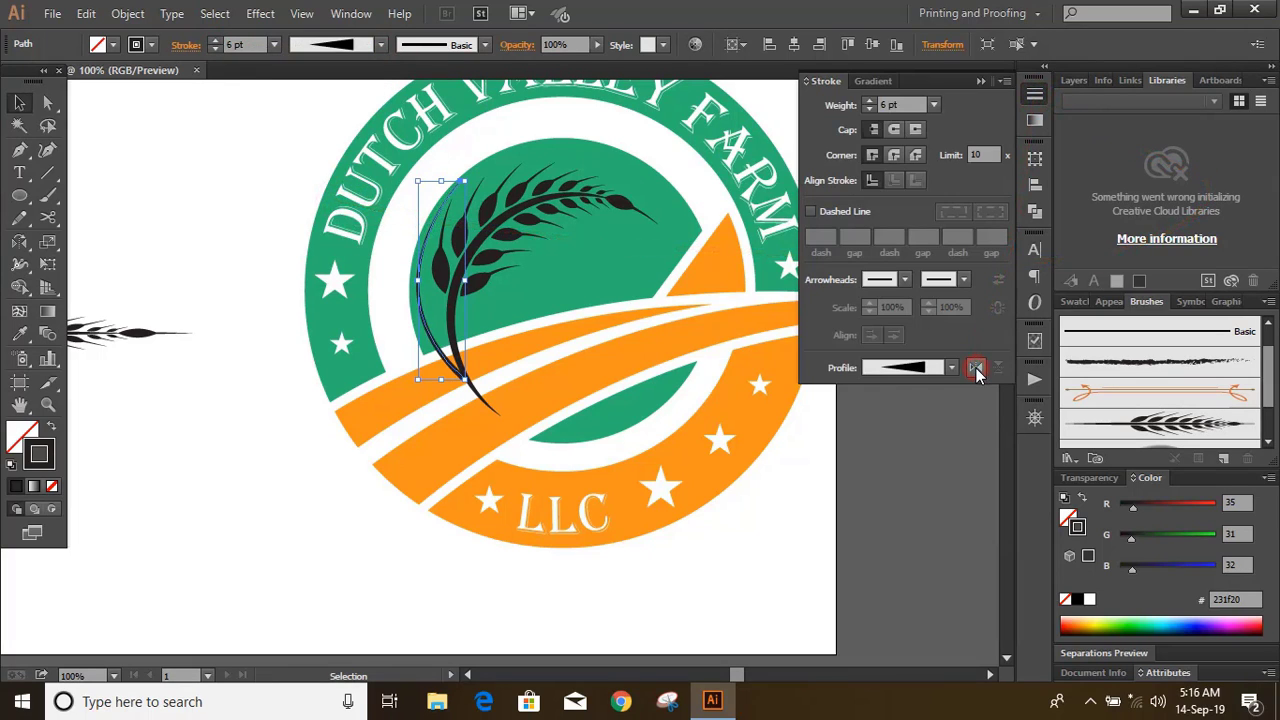
click(979, 83)
click(214, 41)
click(228, 280)
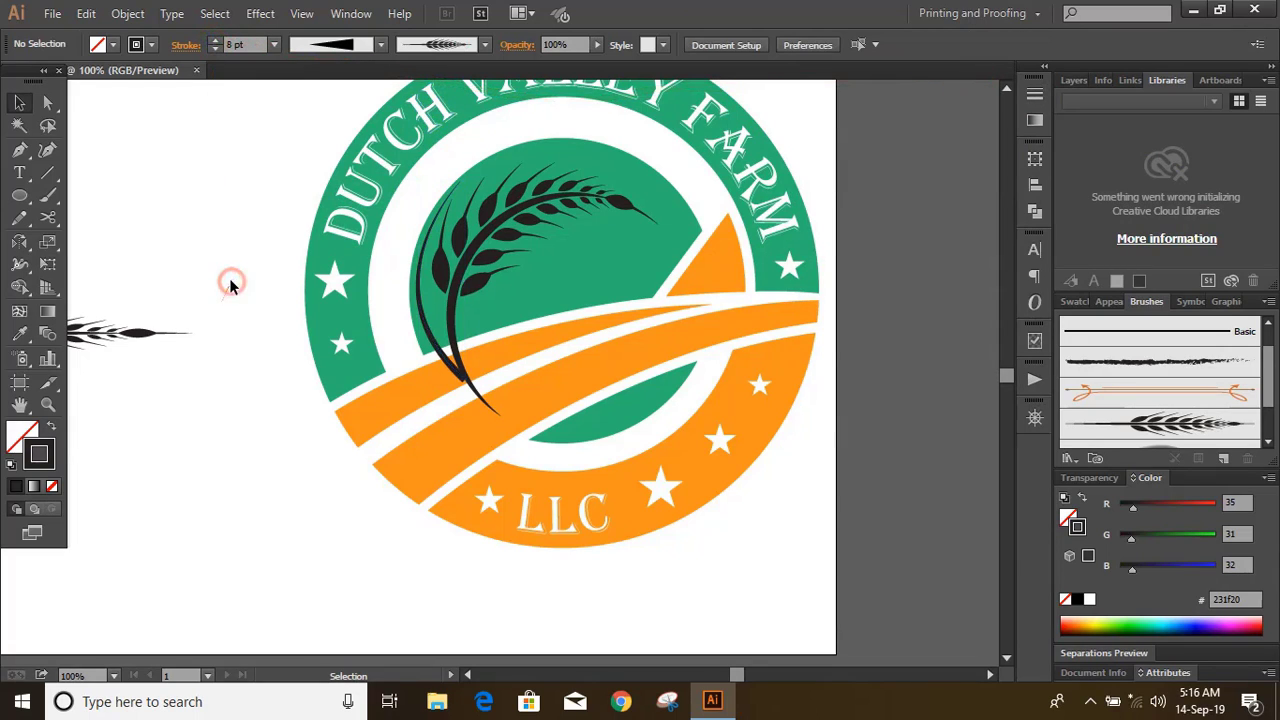
click(18, 150)
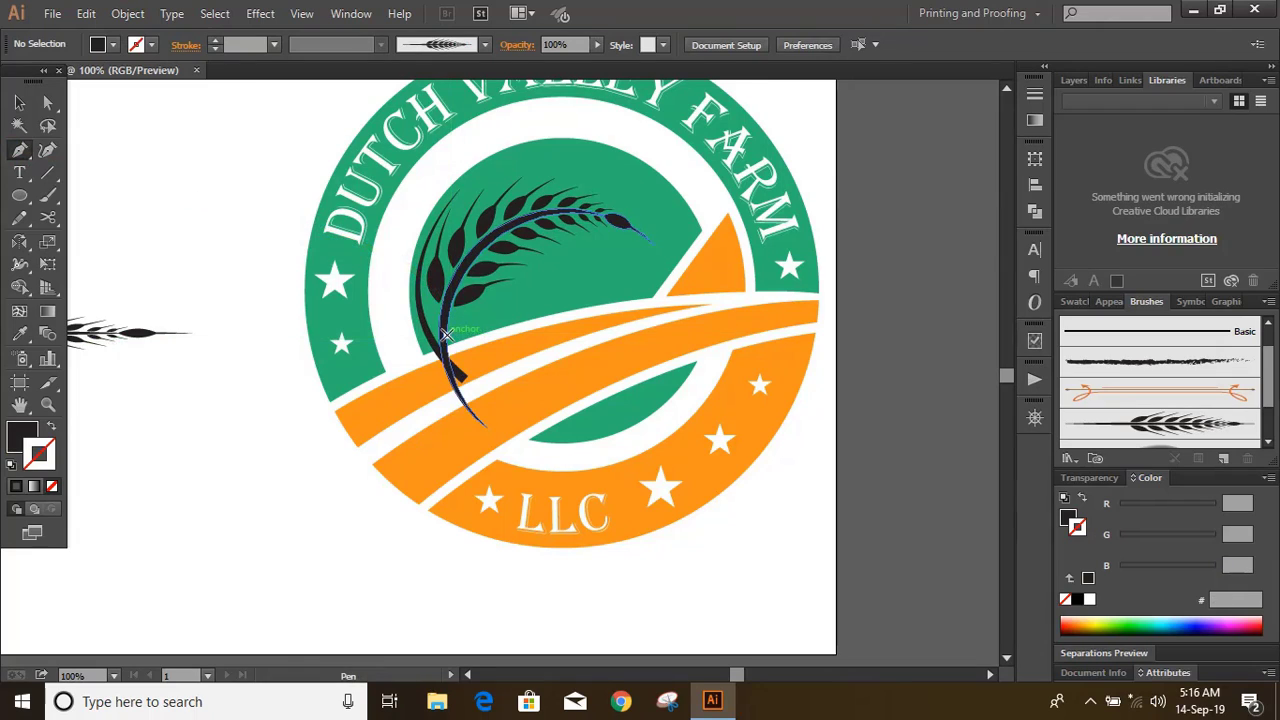
- Draw another curved path out to the right of the stalk with a dark stroke and no fill
click(446, 334)
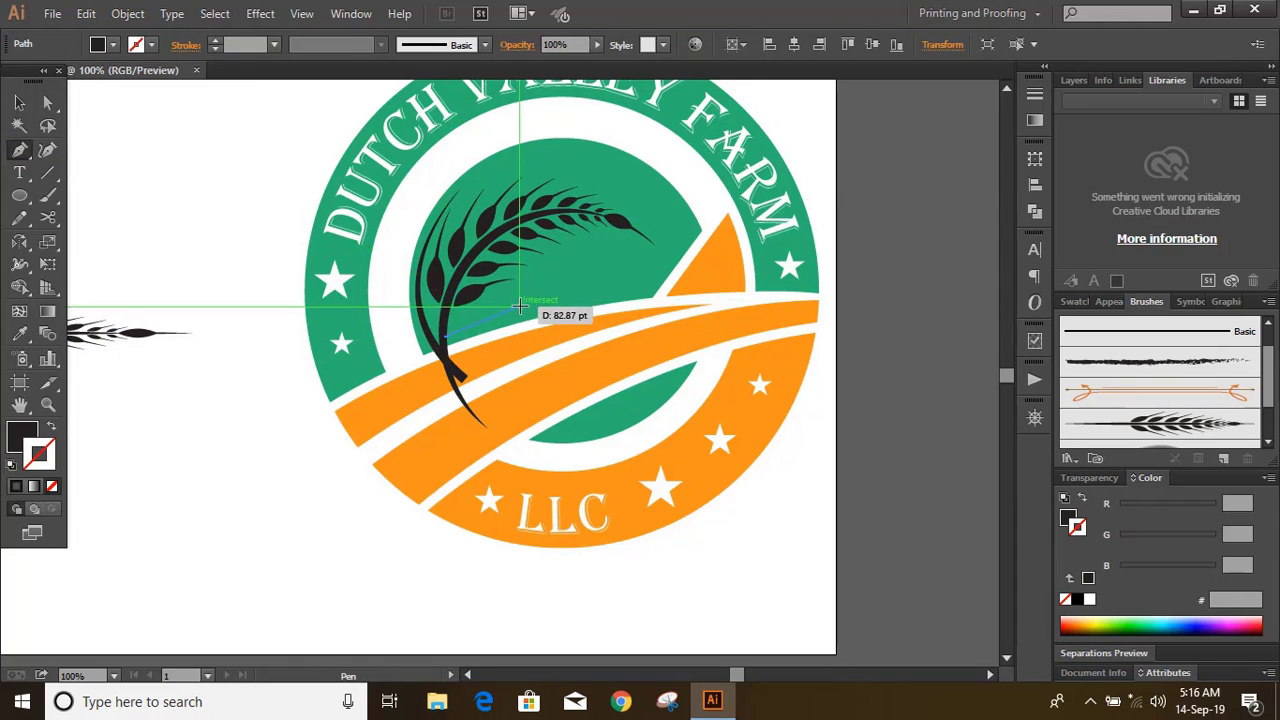
drag(519, 304, 586, 315)
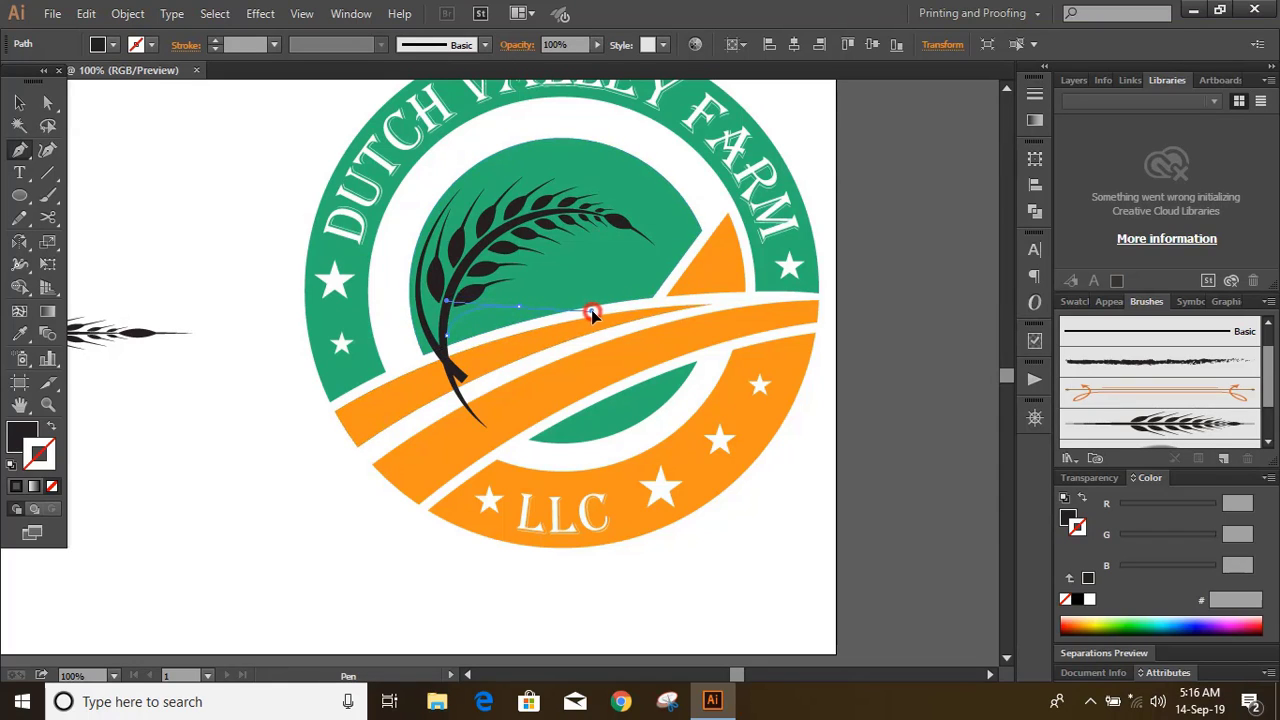
click(592, 307)
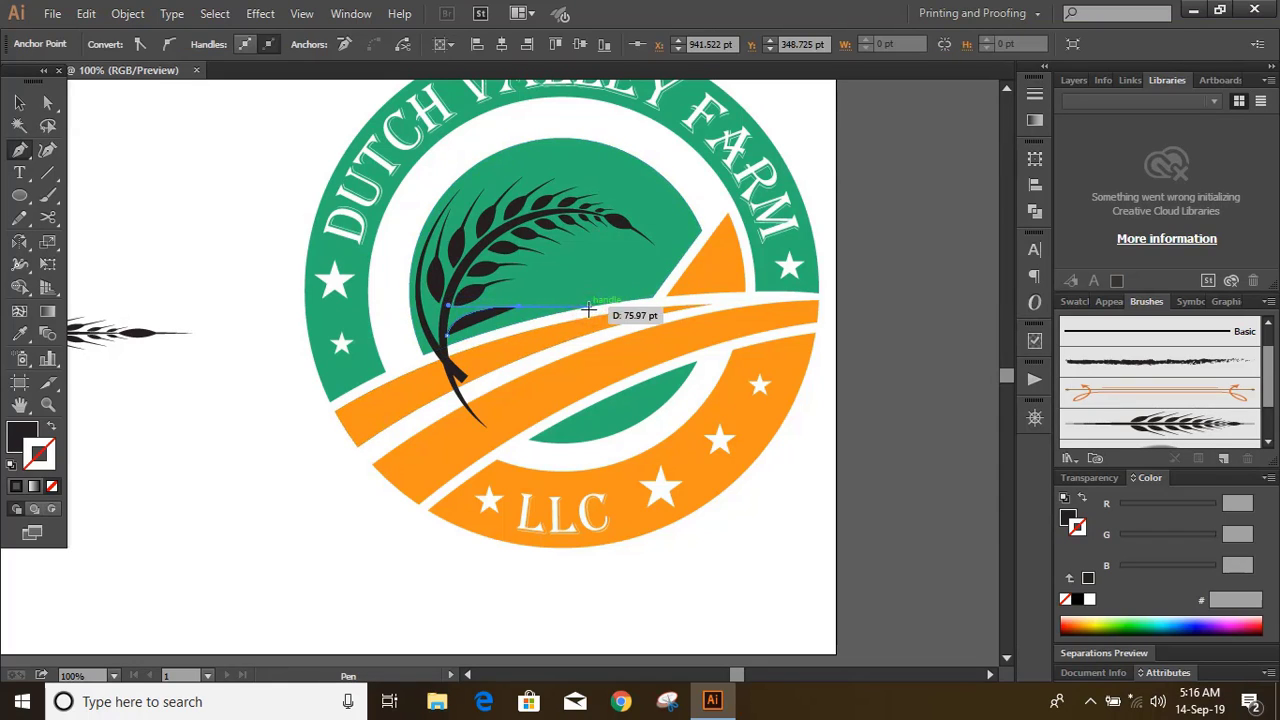
click(17, 101)
click(15, 486)
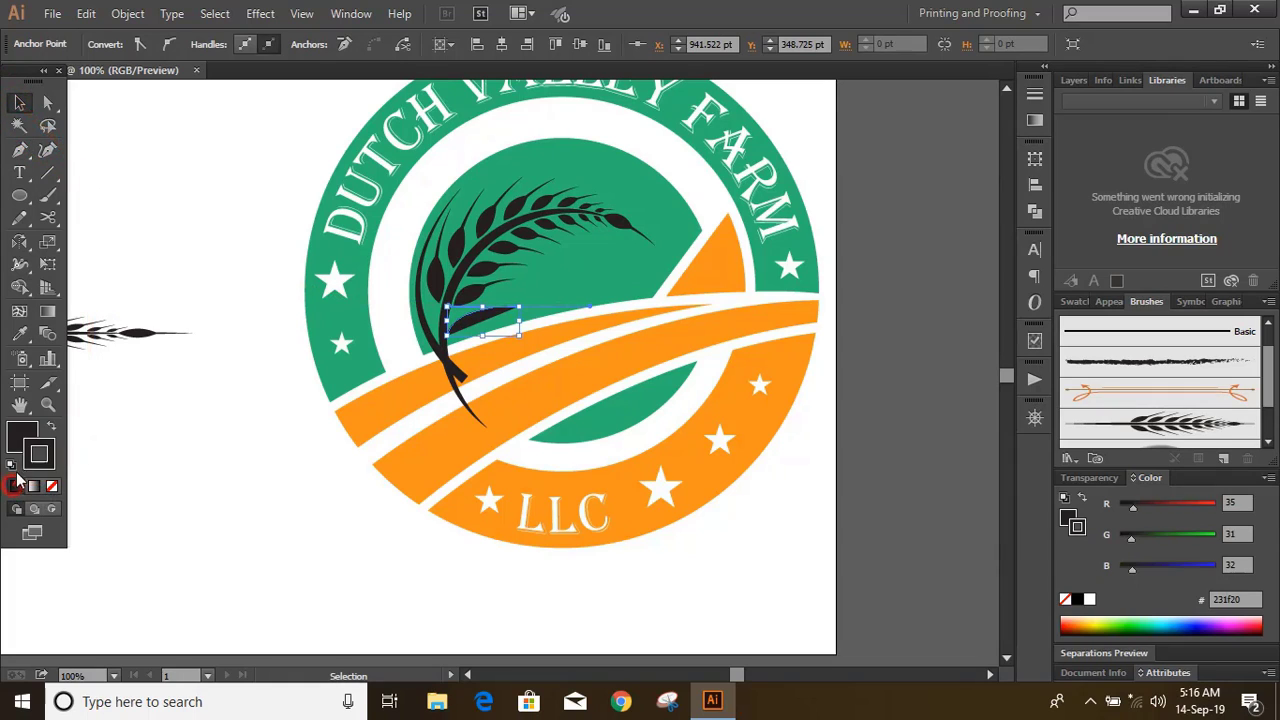
click(53, 486)
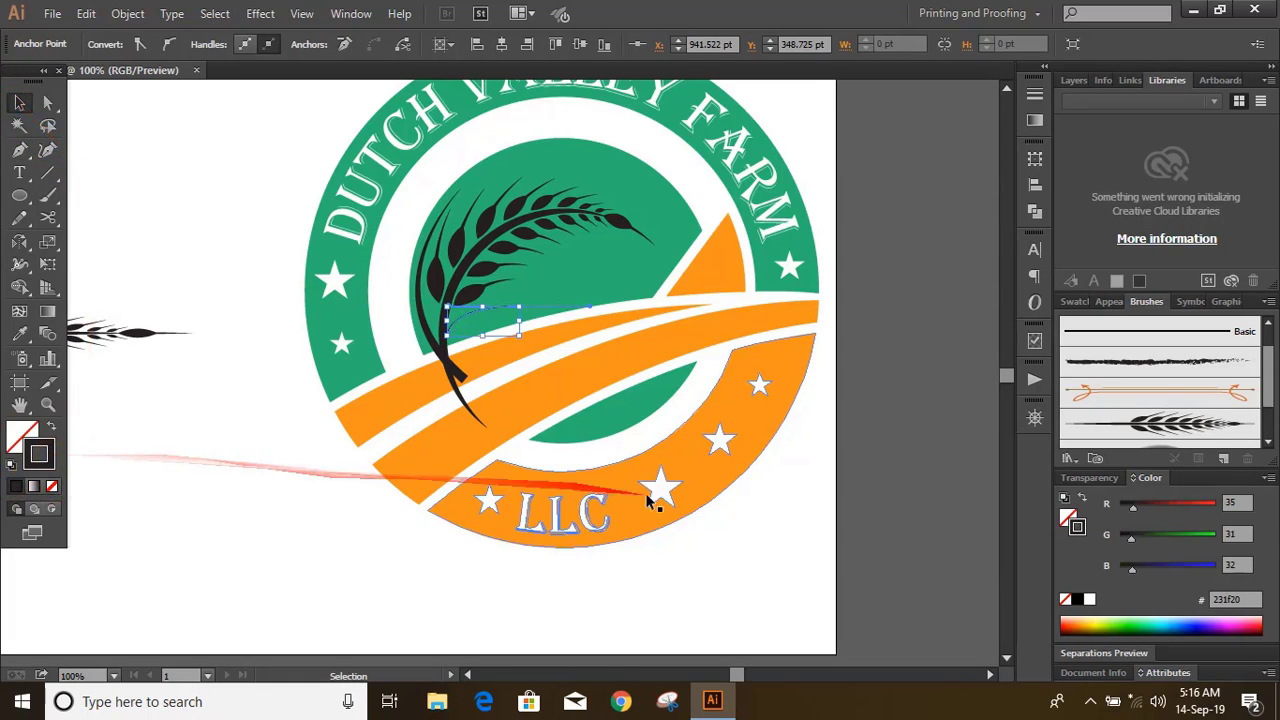
click(766, 530)
- Give the thin curve under the wheat a tapered width profile
key(ctrl+plus)
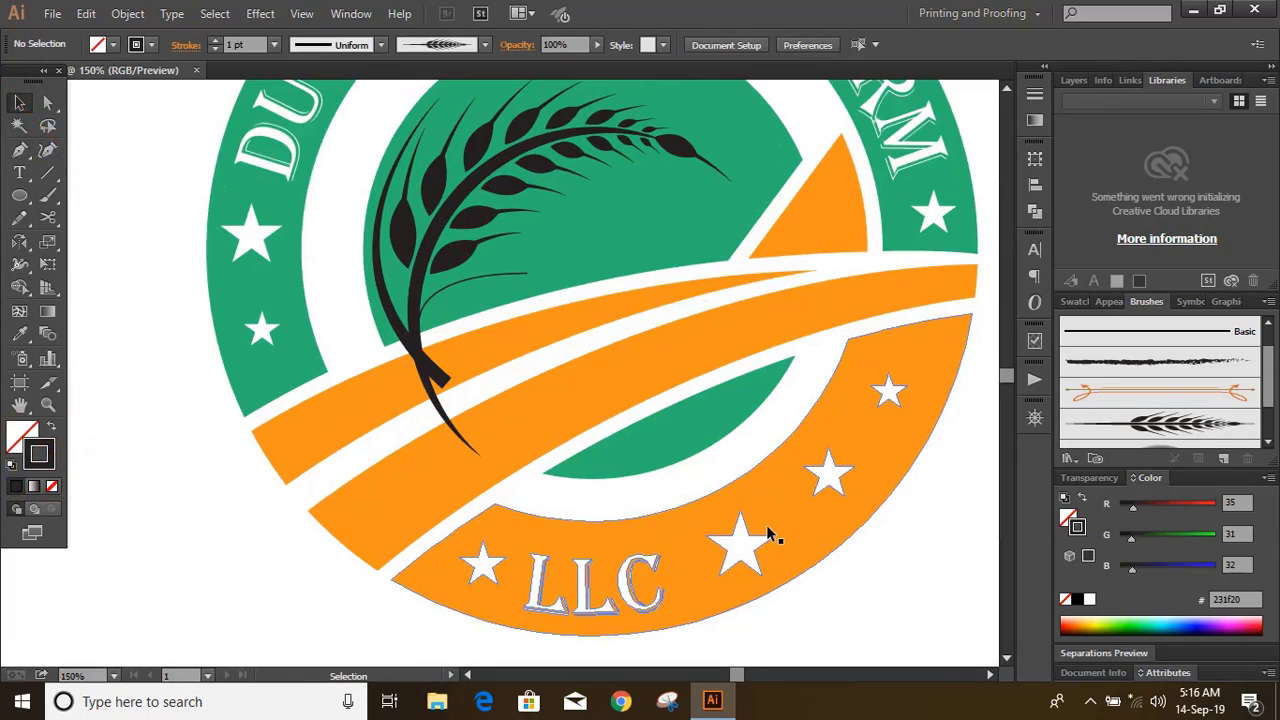
scroll(766, 524, up, 1)
click(514, 327)
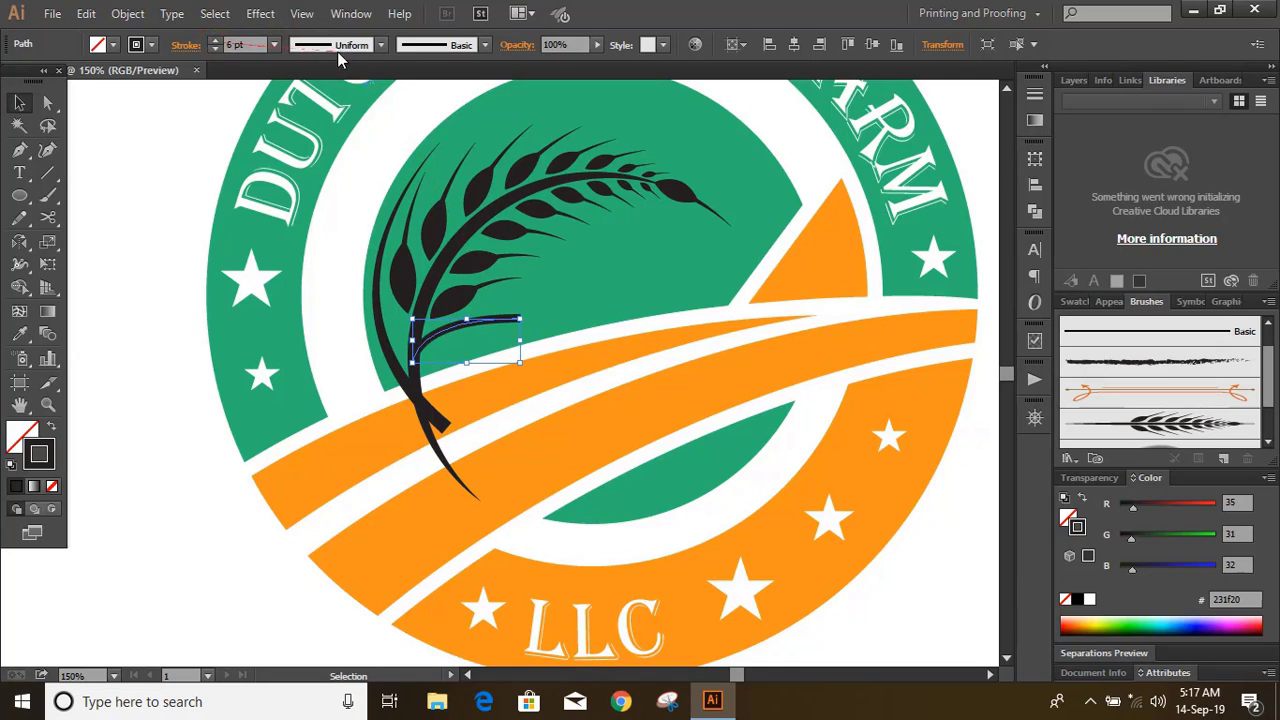
click(381, 45)
click(347, 185)
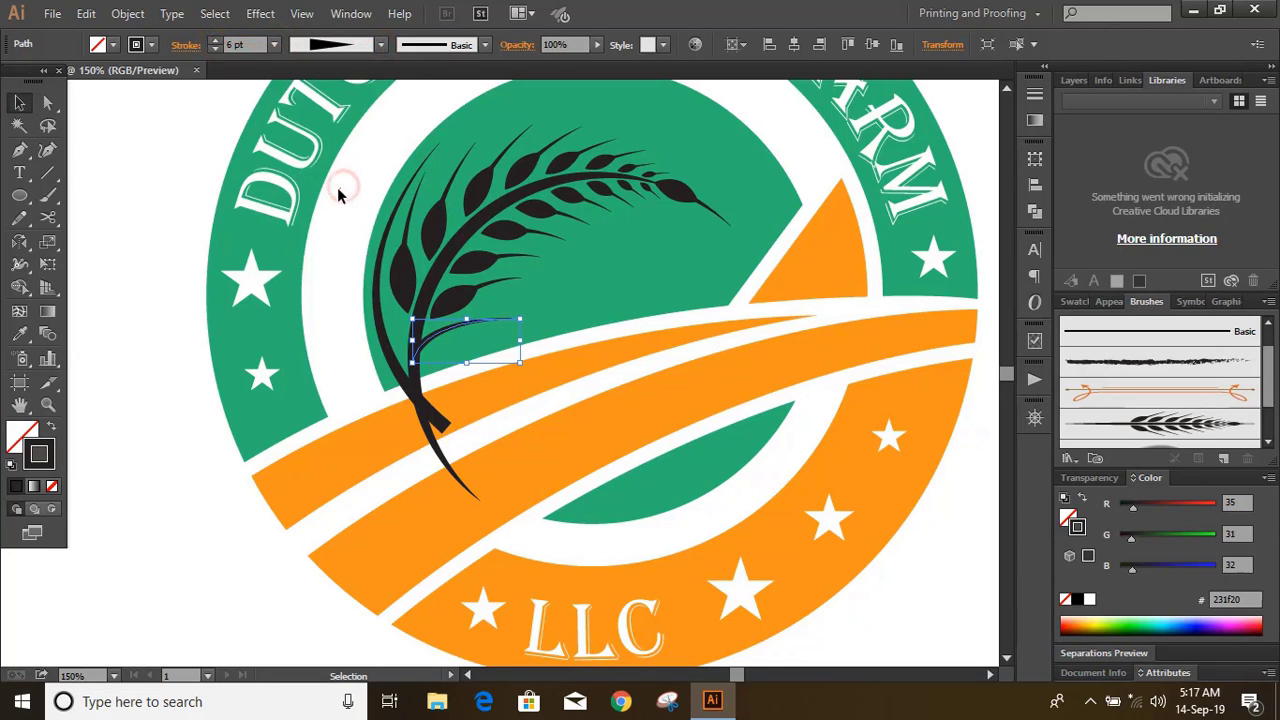
click(163, 351)
- Cut the wheat stem and head out of the green semicircle with Pathfinder Minus Front
scroll(300, 345, down, 1)
click(396, 332)
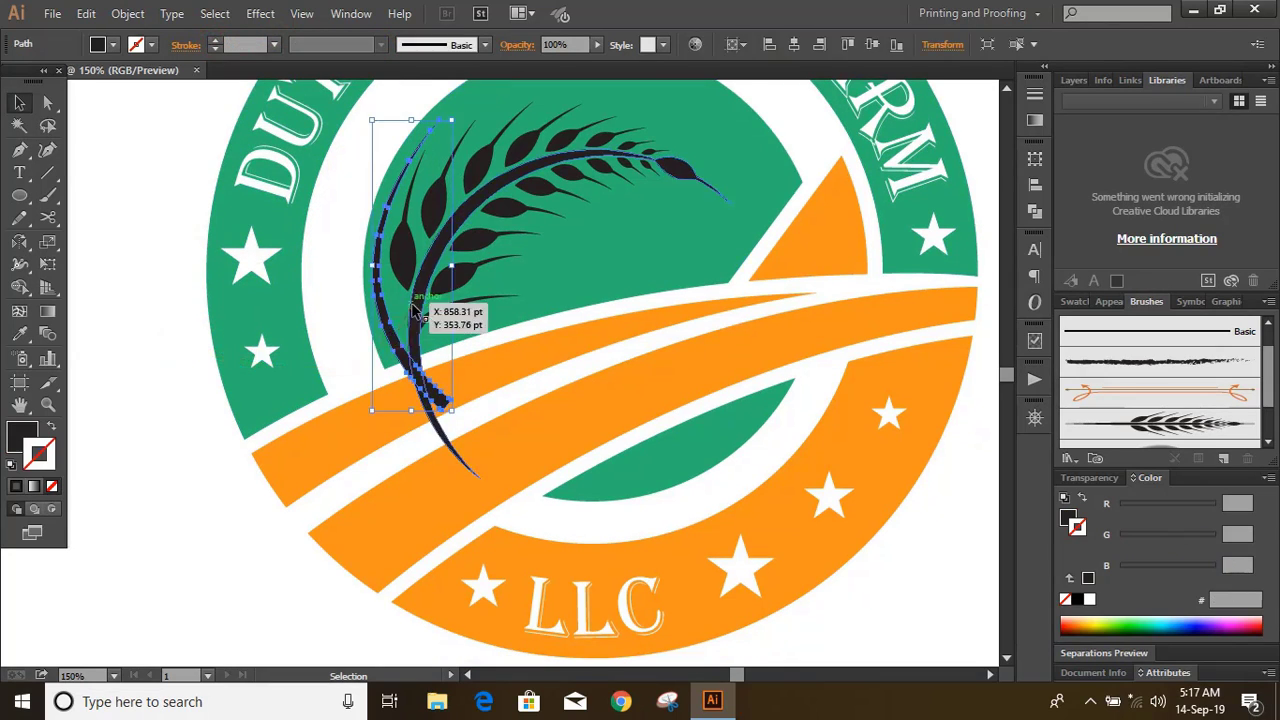
shift+click(437, 288)
shift+click(575, 270)
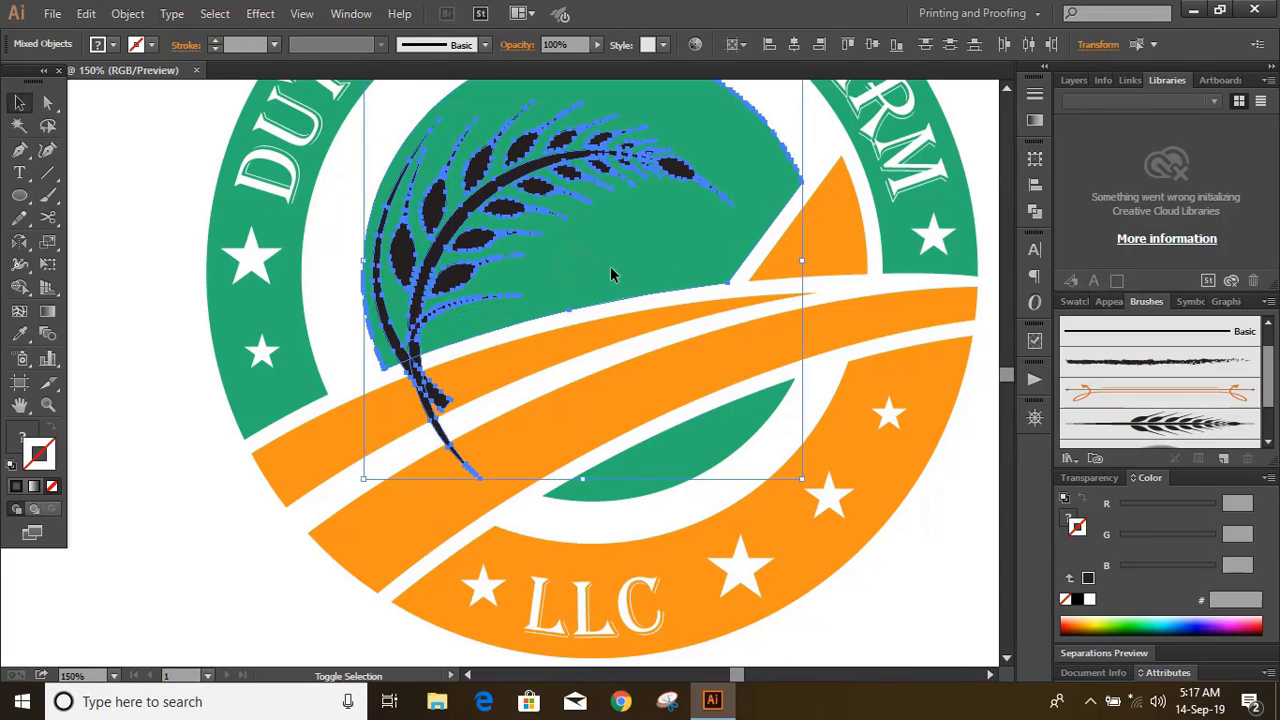
click(1034, 211)
click(845, 188)
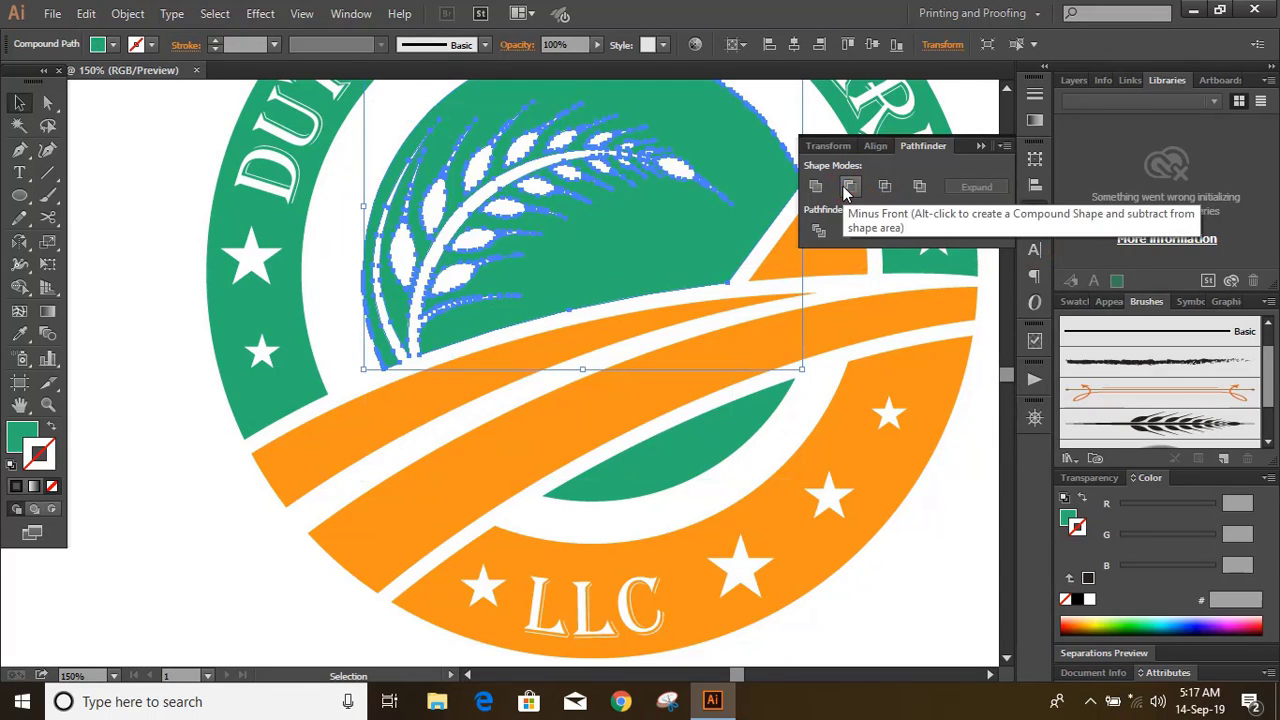
click(981, 145)
click(986, 171)
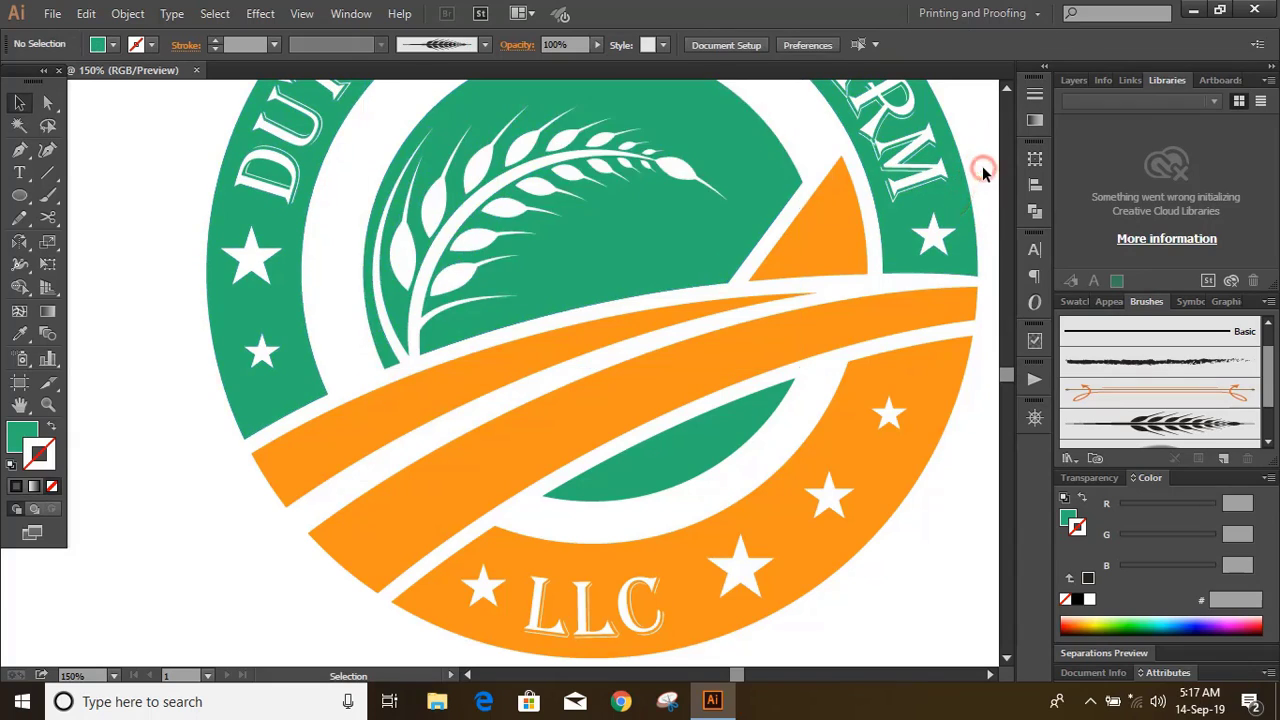
key(ctrl+1)
- Draw a small white circle beside the wheat as the figure's head
click(19, 196)
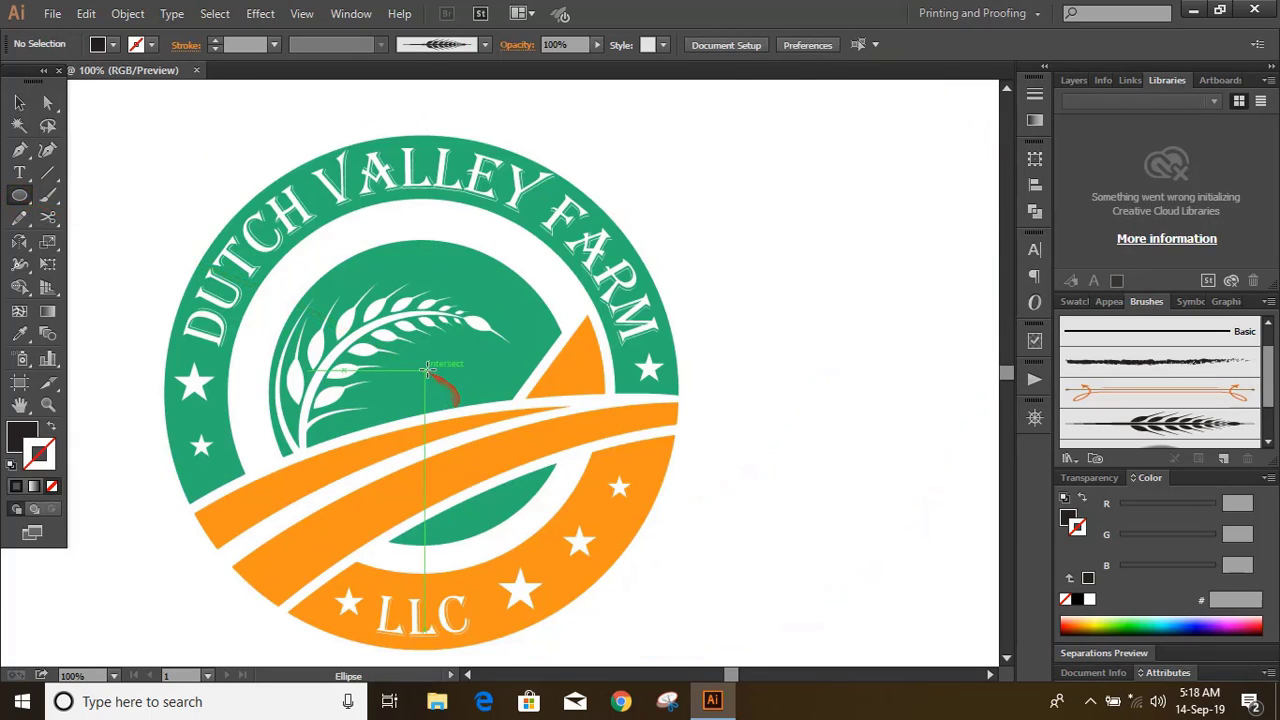
drag(438, 358, 453, 373)
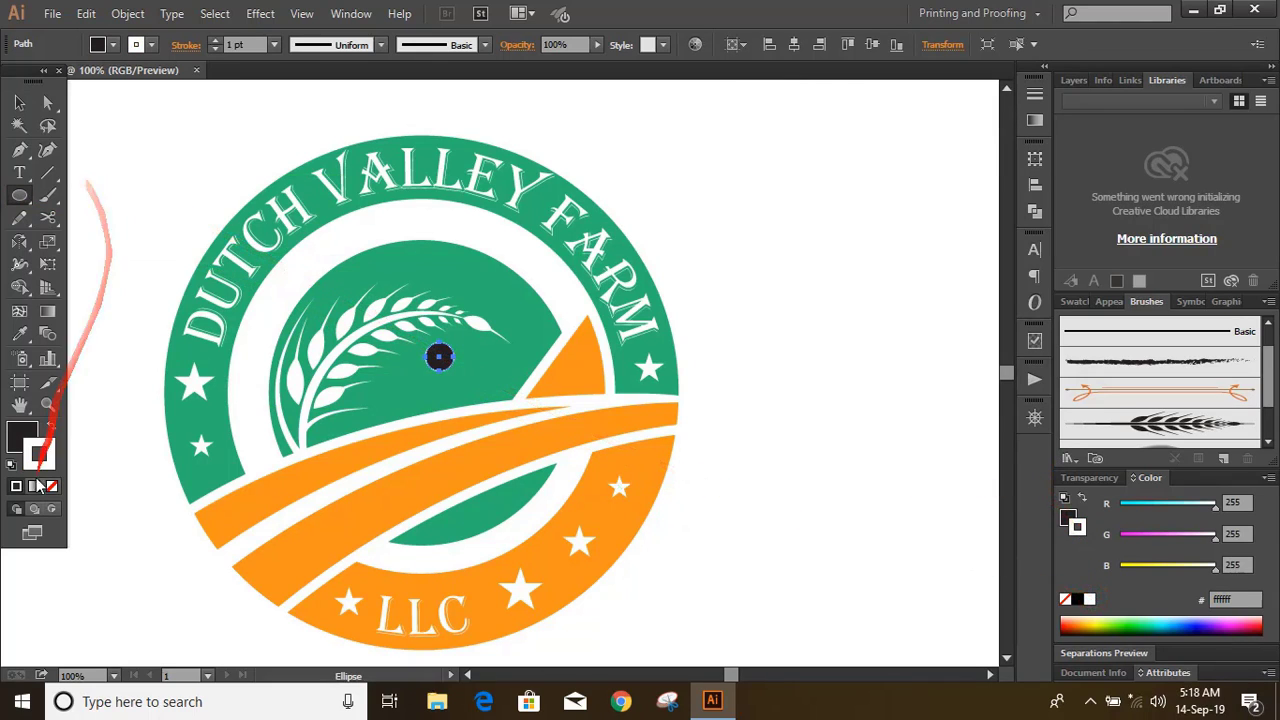
click(22, 437)
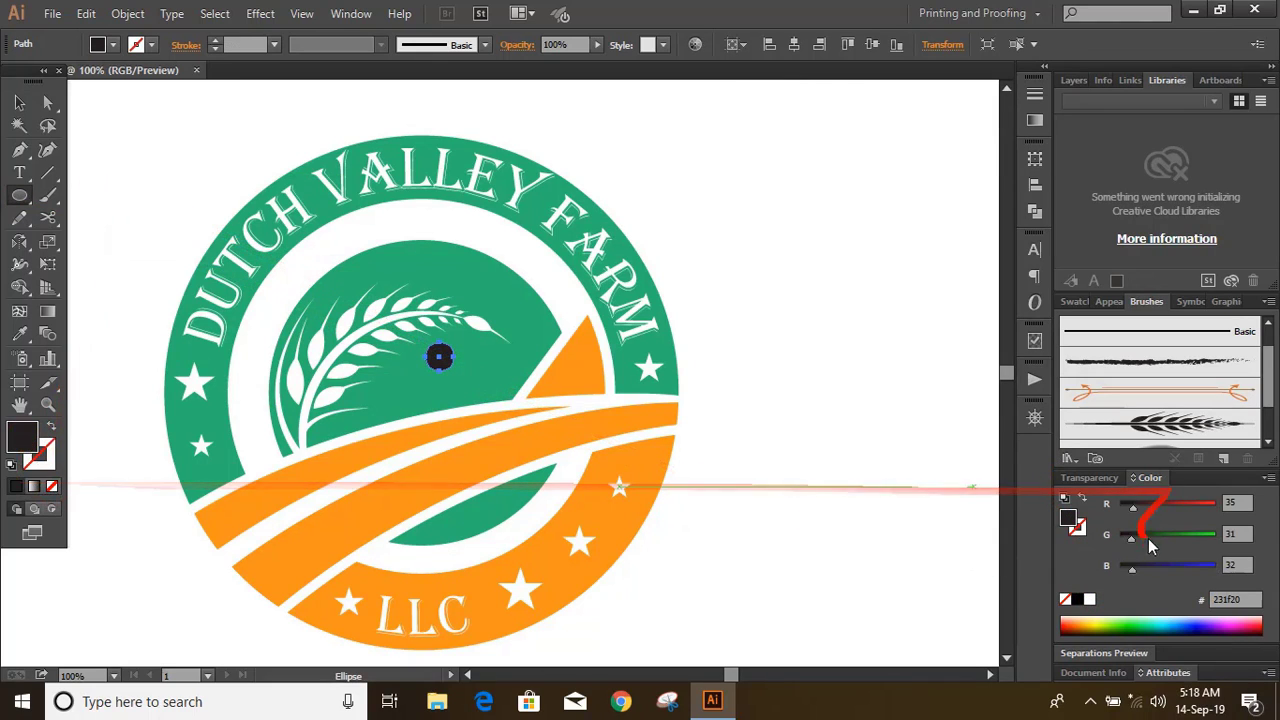
click(1089, 599)
click(17, 104)
click(128, 203)
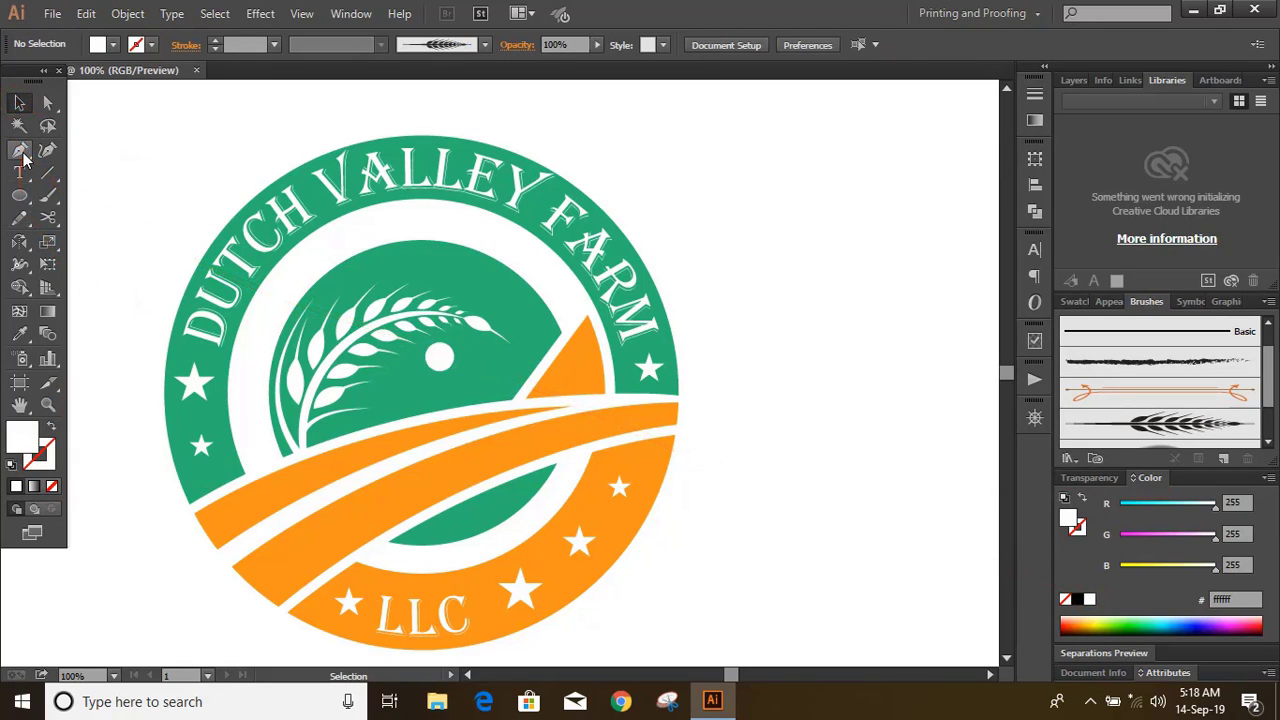
- Trace the figure's body outline beneath the head, from its base up to the shoulder
click(425, 379)
click(403, 410)
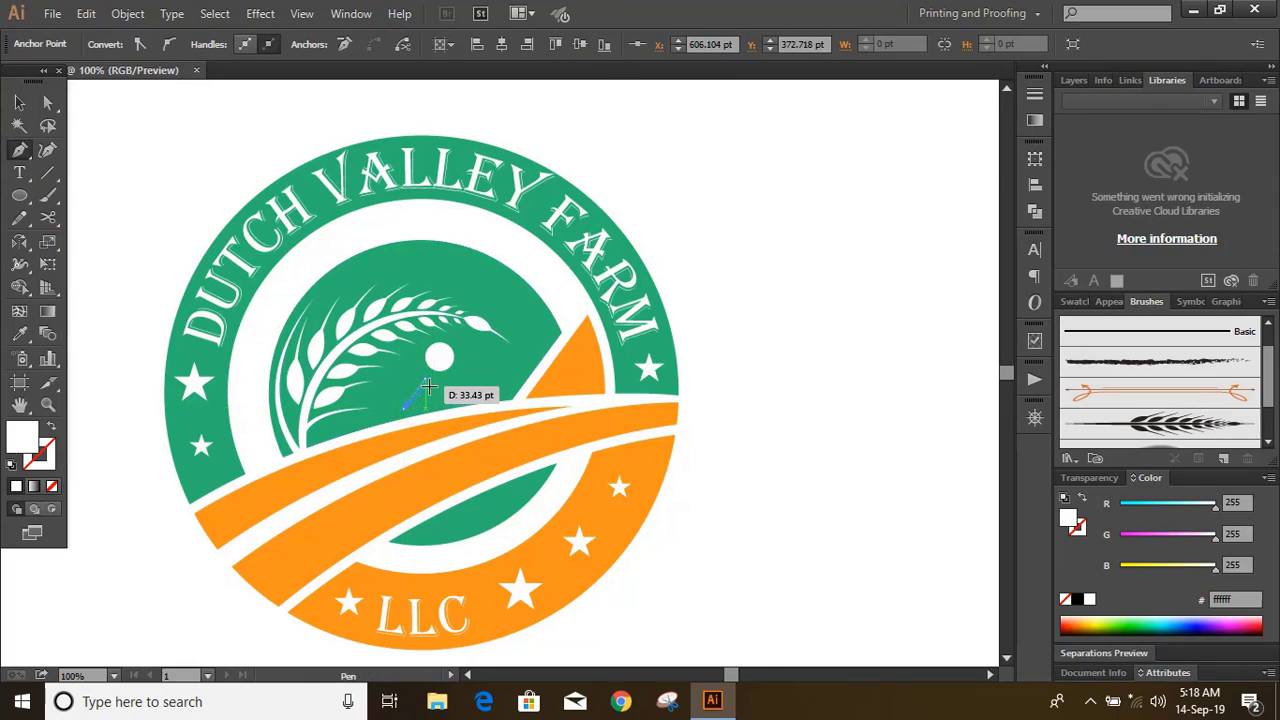
click(431, 408)
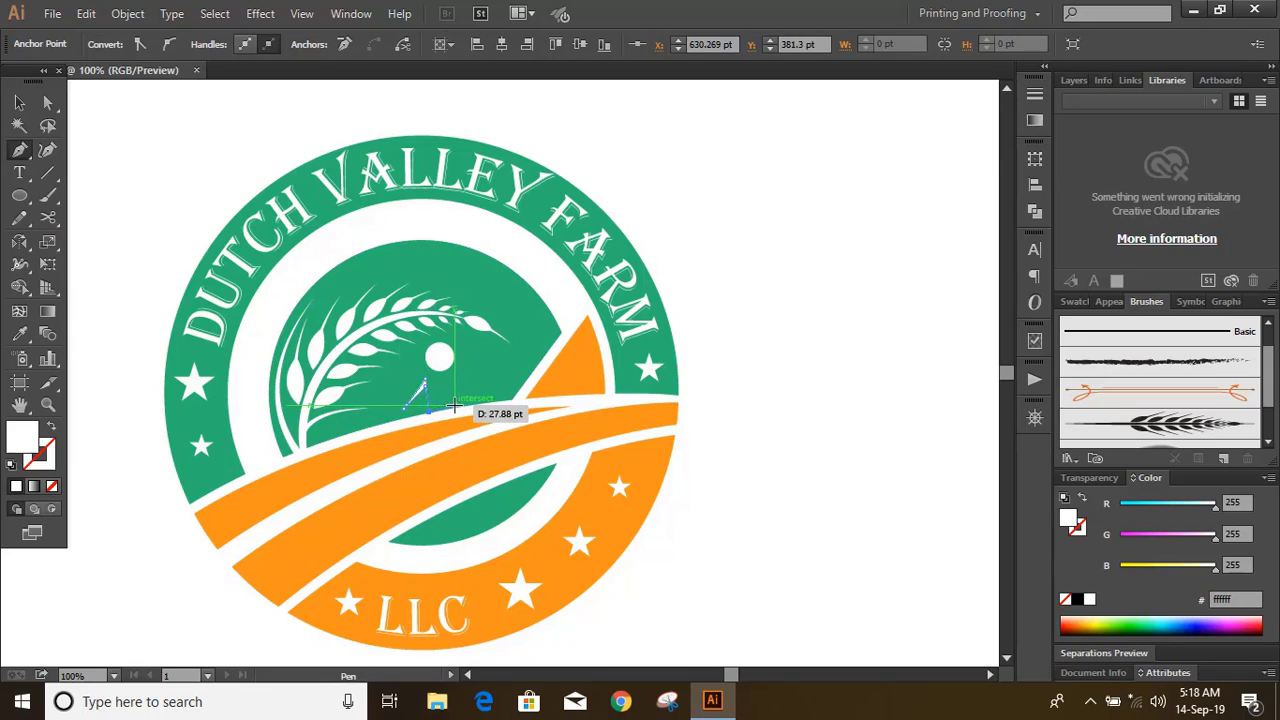
click(453, 405)
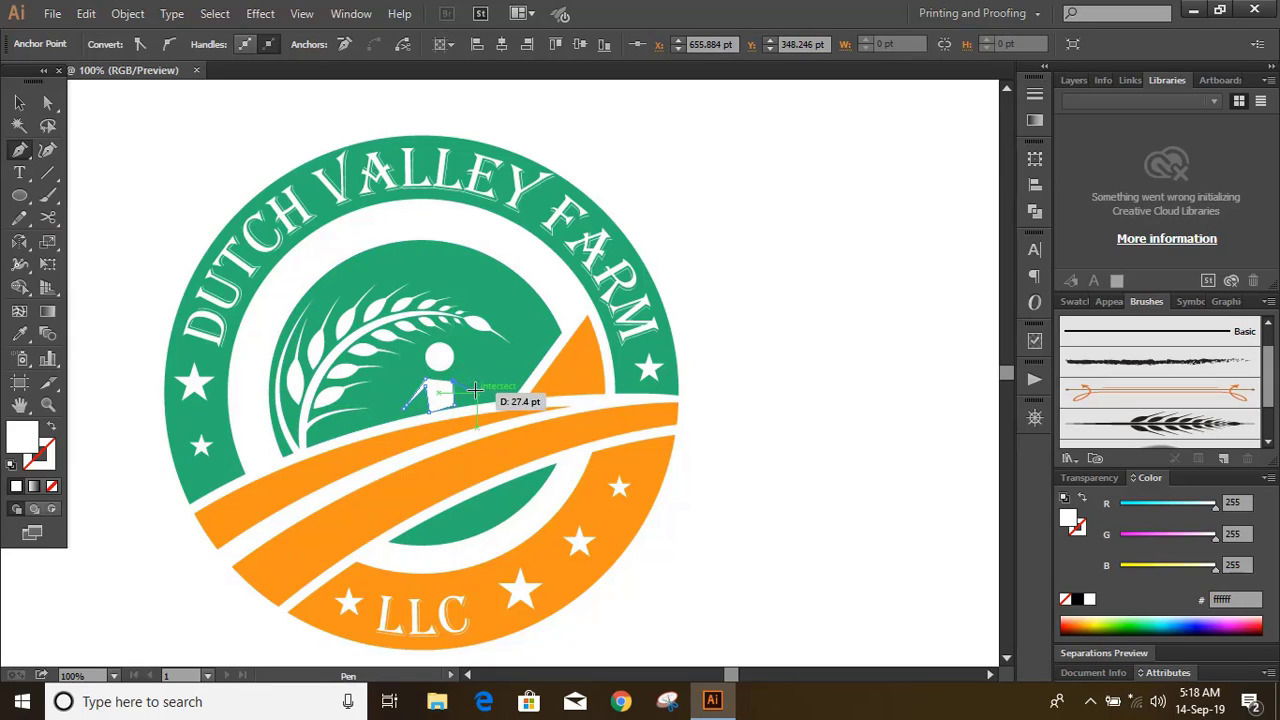
click(456, 384)
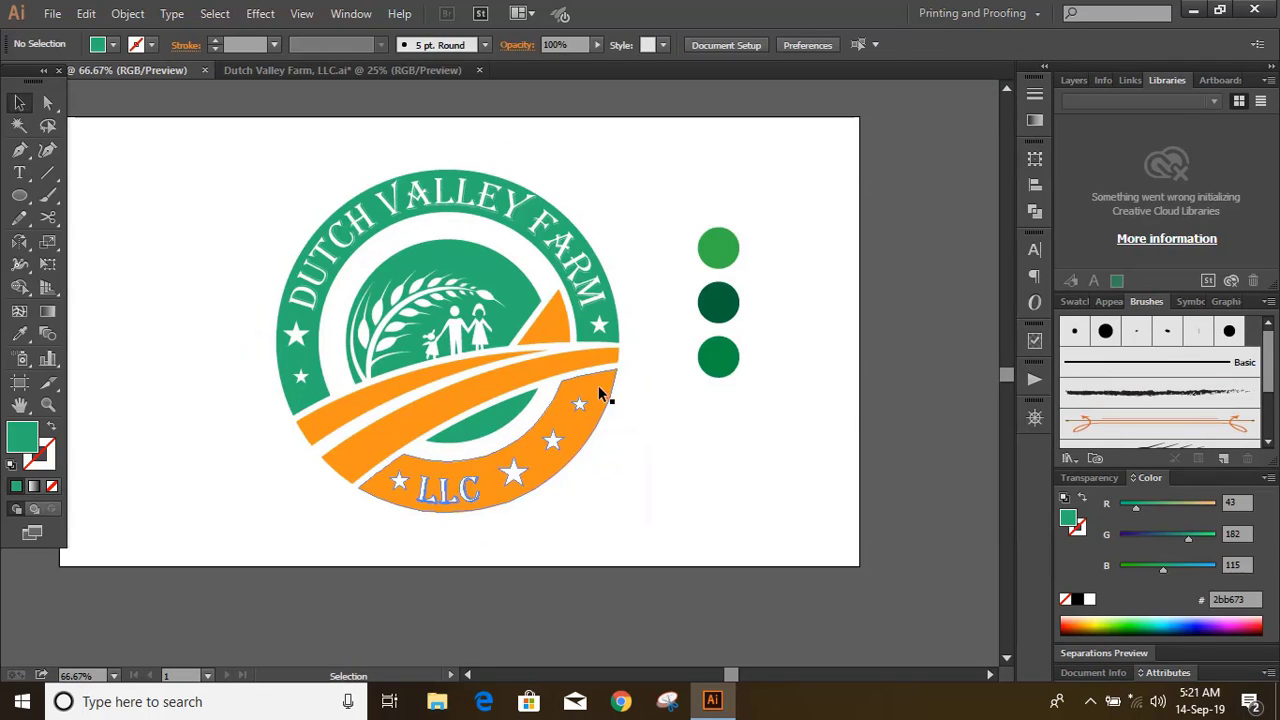
- Recolour the orange LLC band with the light green sampled from the sample circles
click(603, 397)
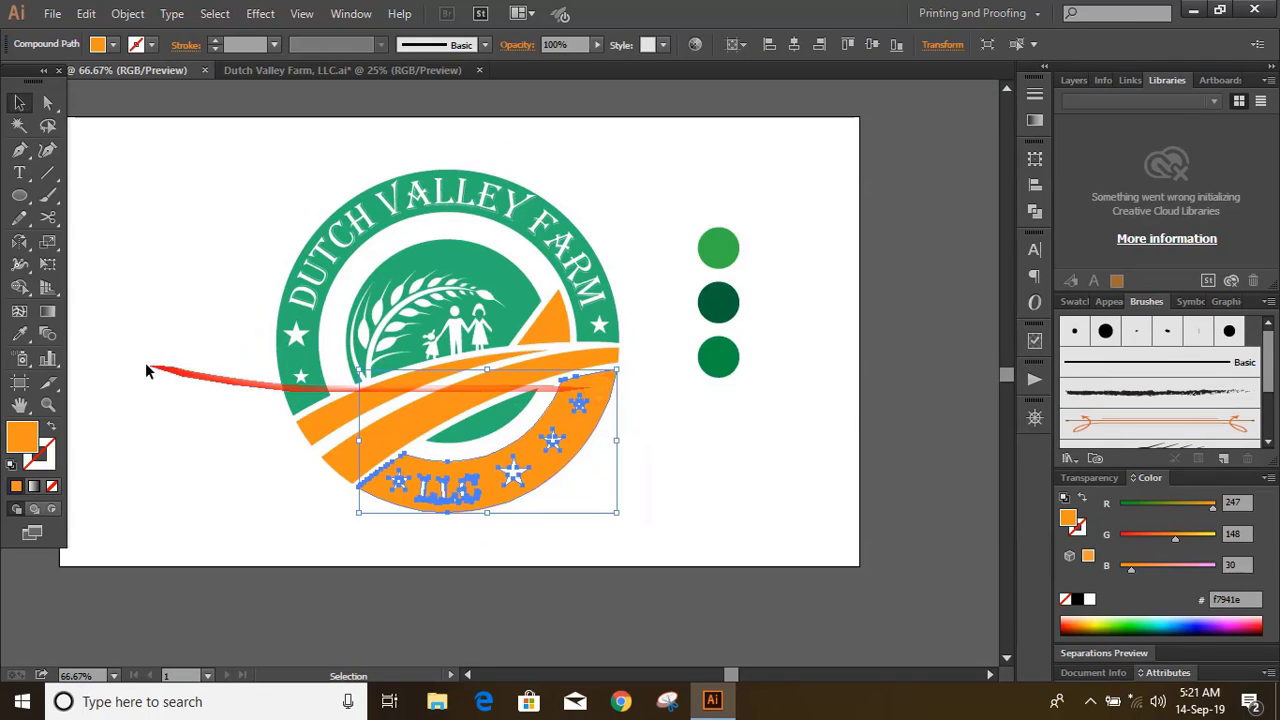
click(22, 334)
click(730, 363)
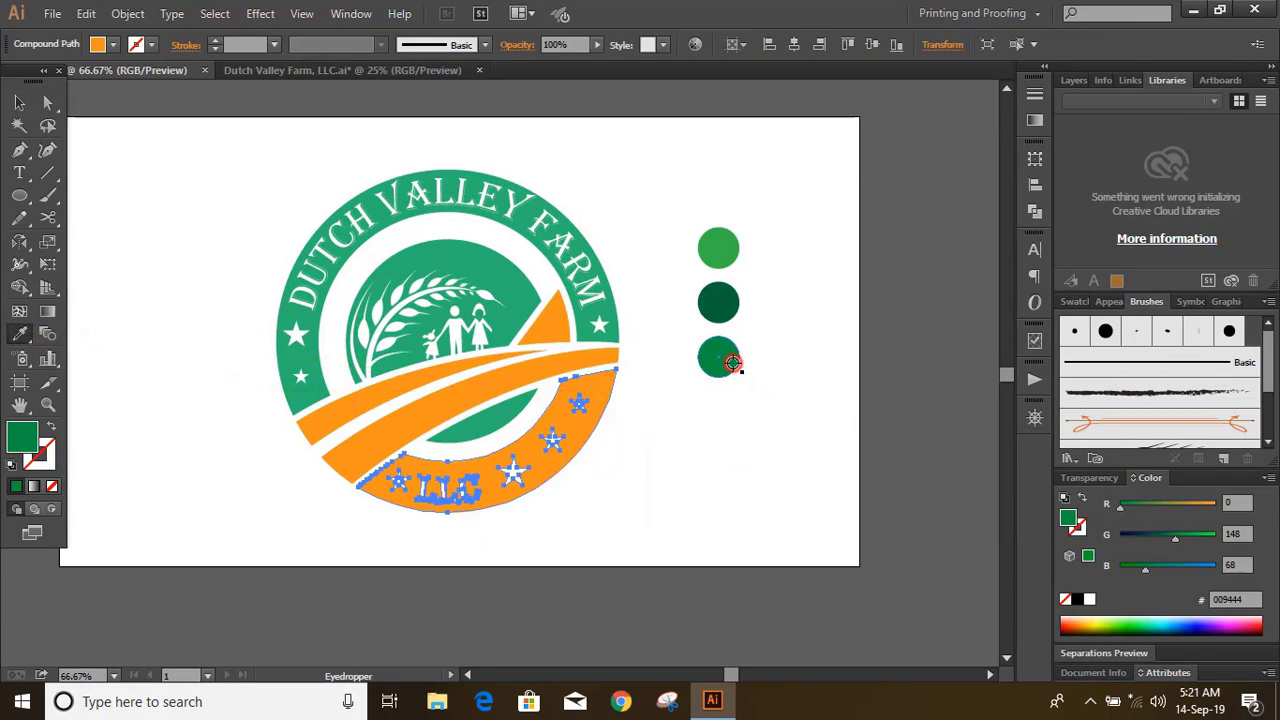
click(731, 249)
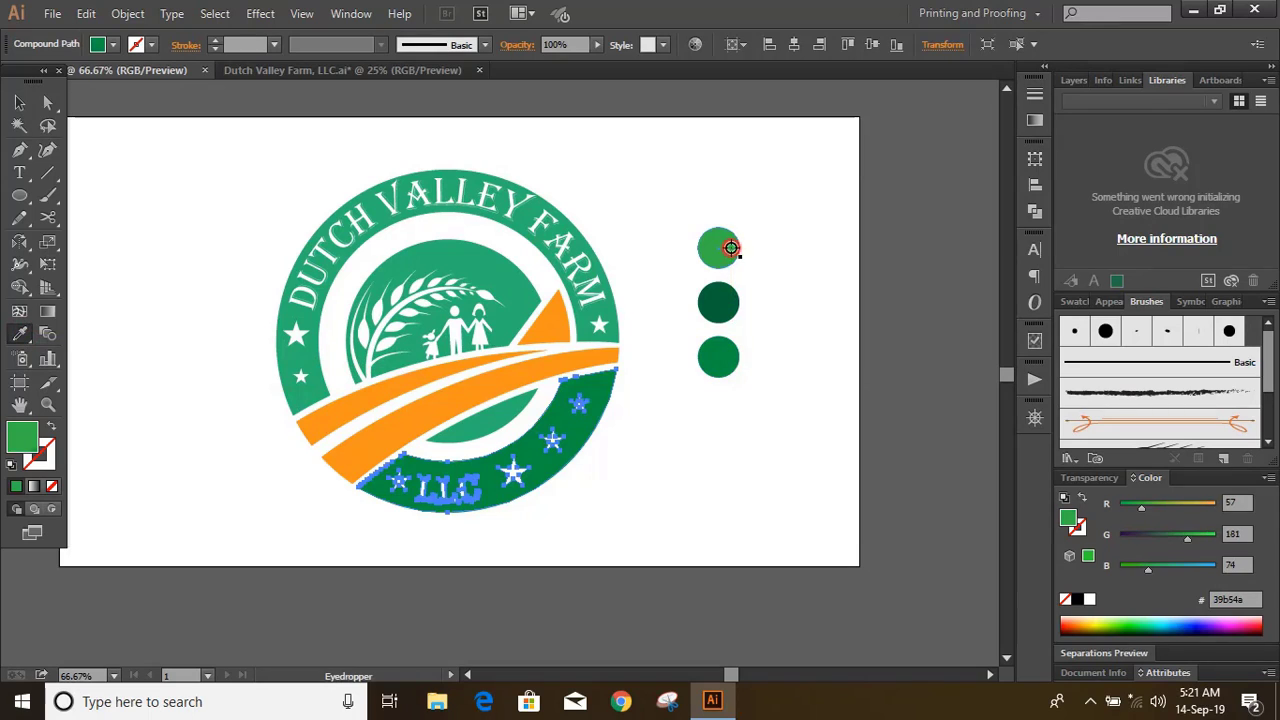
click(19, 102)
click(119, 234)
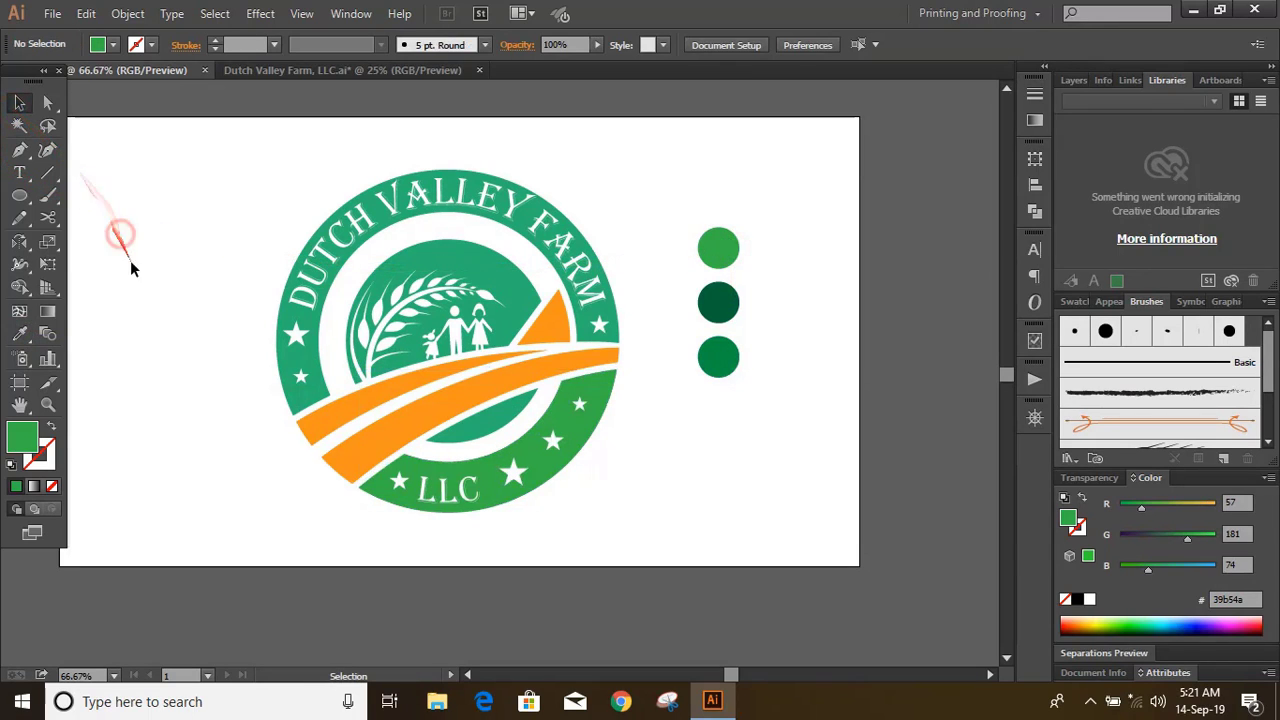
- Sample green onto the orange triangle and make the wheat backdrop dark green
click(545, 325)
click(22, 334)
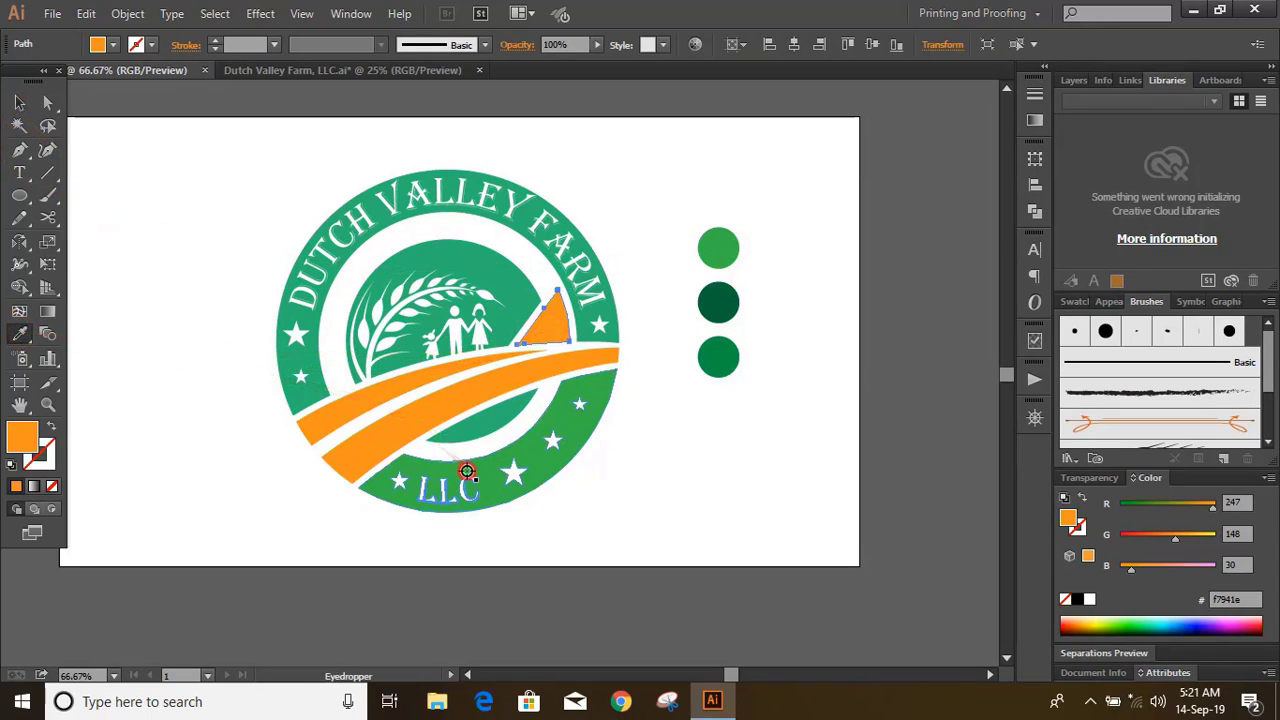
click(440, 440)
click(19, 102)
click(121, 222)
click(349, 263)
click(19, 334)
click(720, 300)
click(19, 102)
click(166, 212)
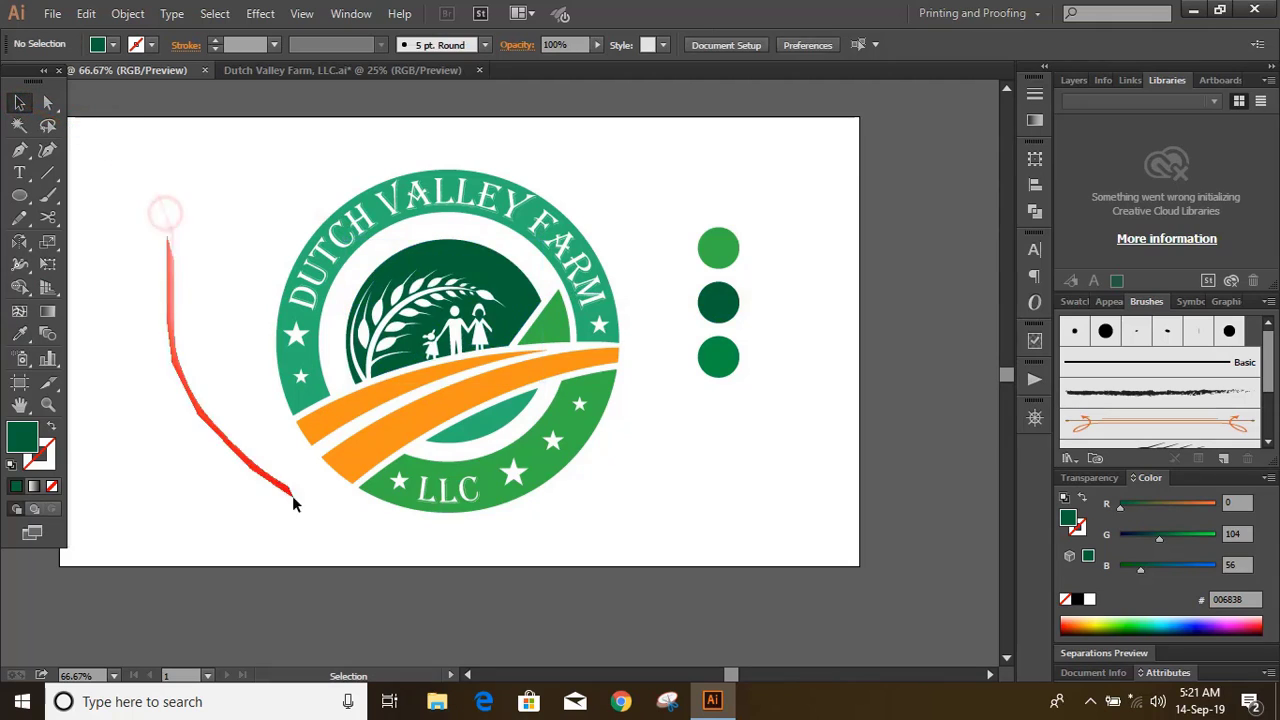
- Turn the teal shape dark green and the lower orange stripe green by sampling
click(505, 415)
click(19, 334)
click(727, 310)
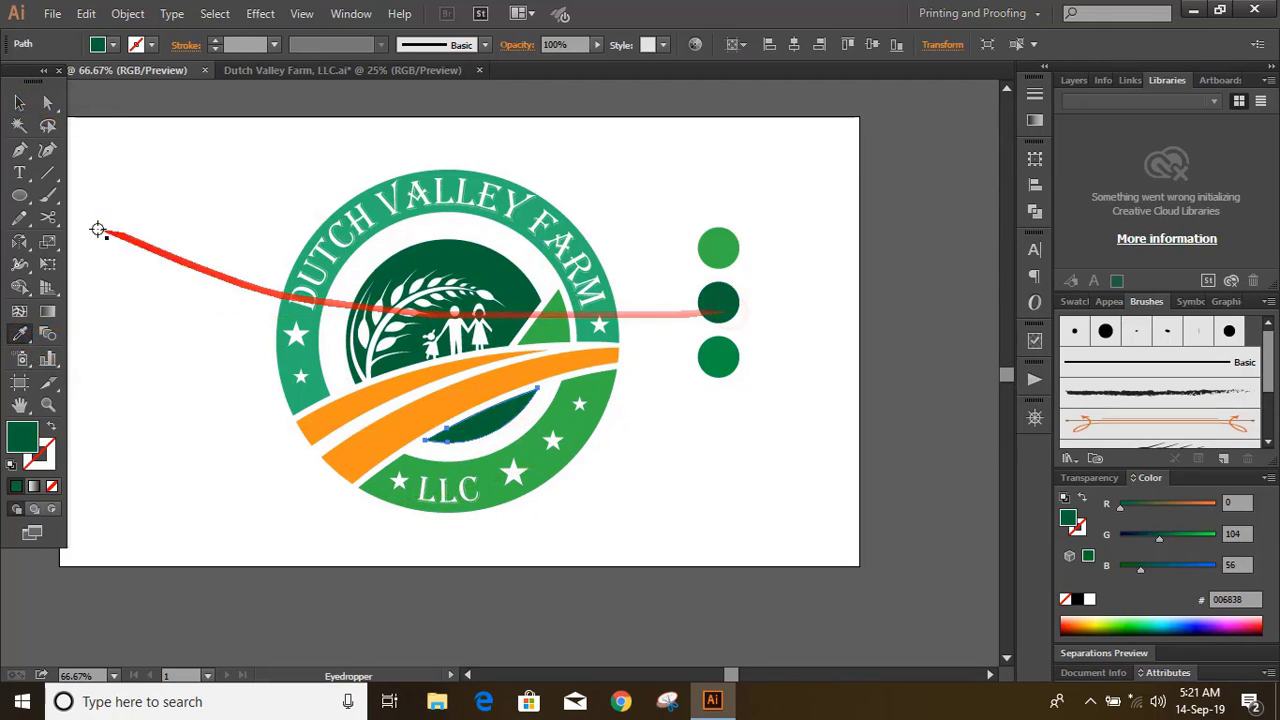
click(19, 102)
click(157, 300)
click(342, 458)
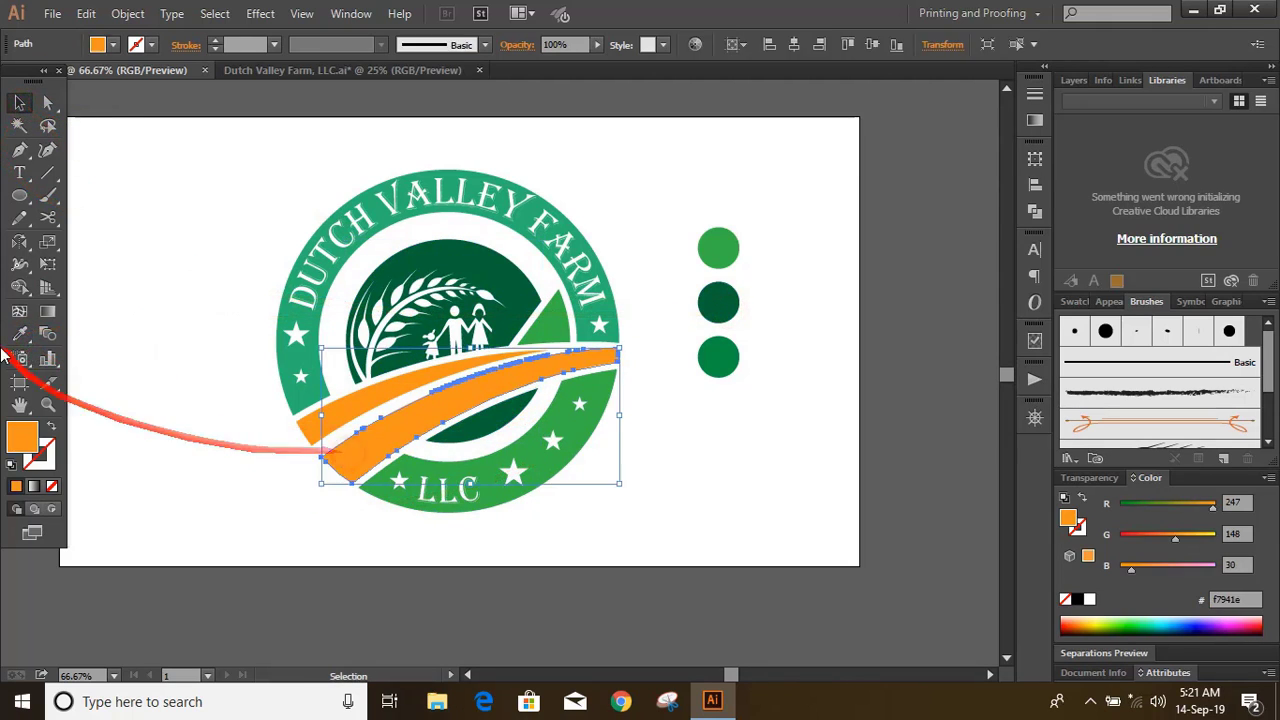
click(19, 334)
click(716, 352)
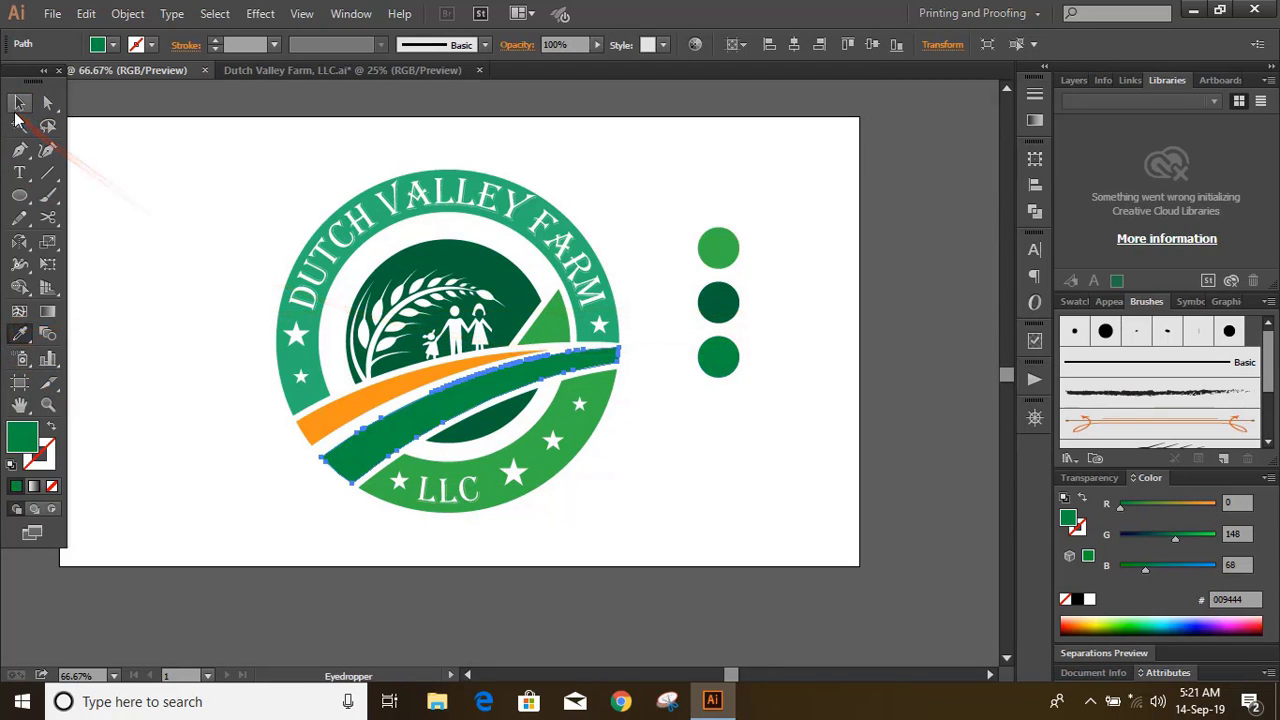
click(19, 102)
click(91, 225)
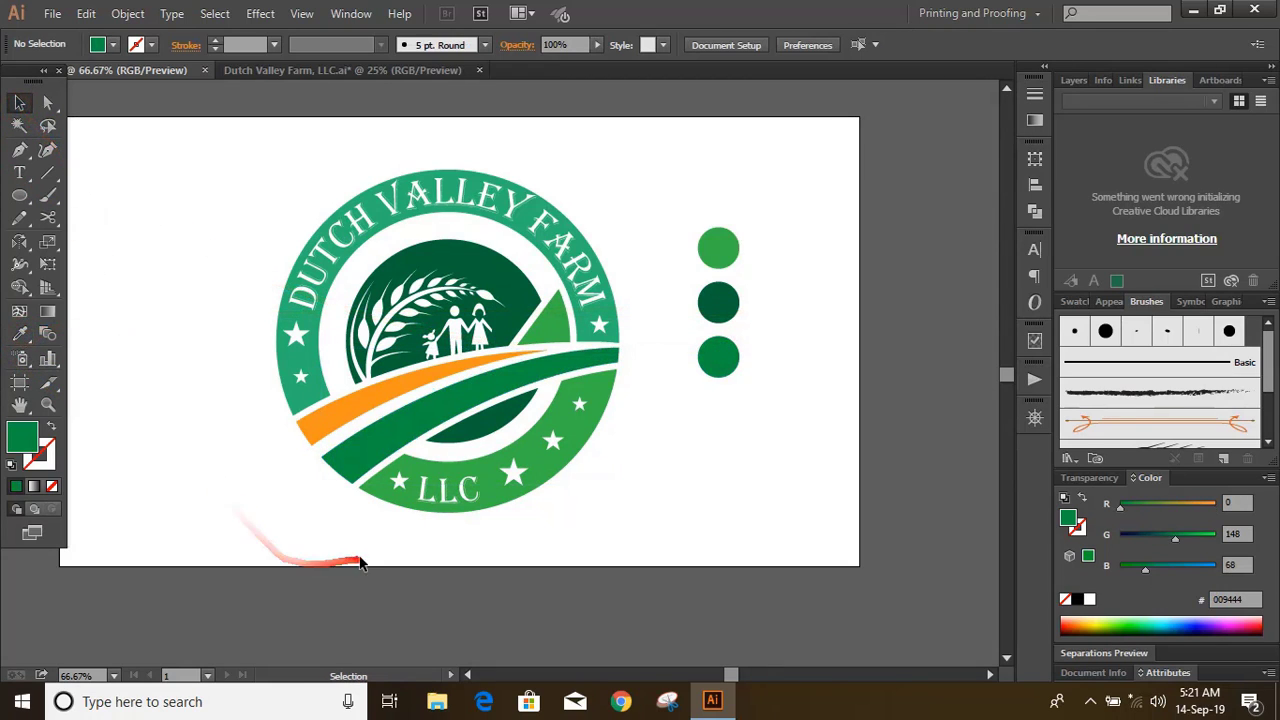
- Fill the outer ring and remaining orange stripe with a light green swatch
click(337, 420)
shift+click(283, 382)
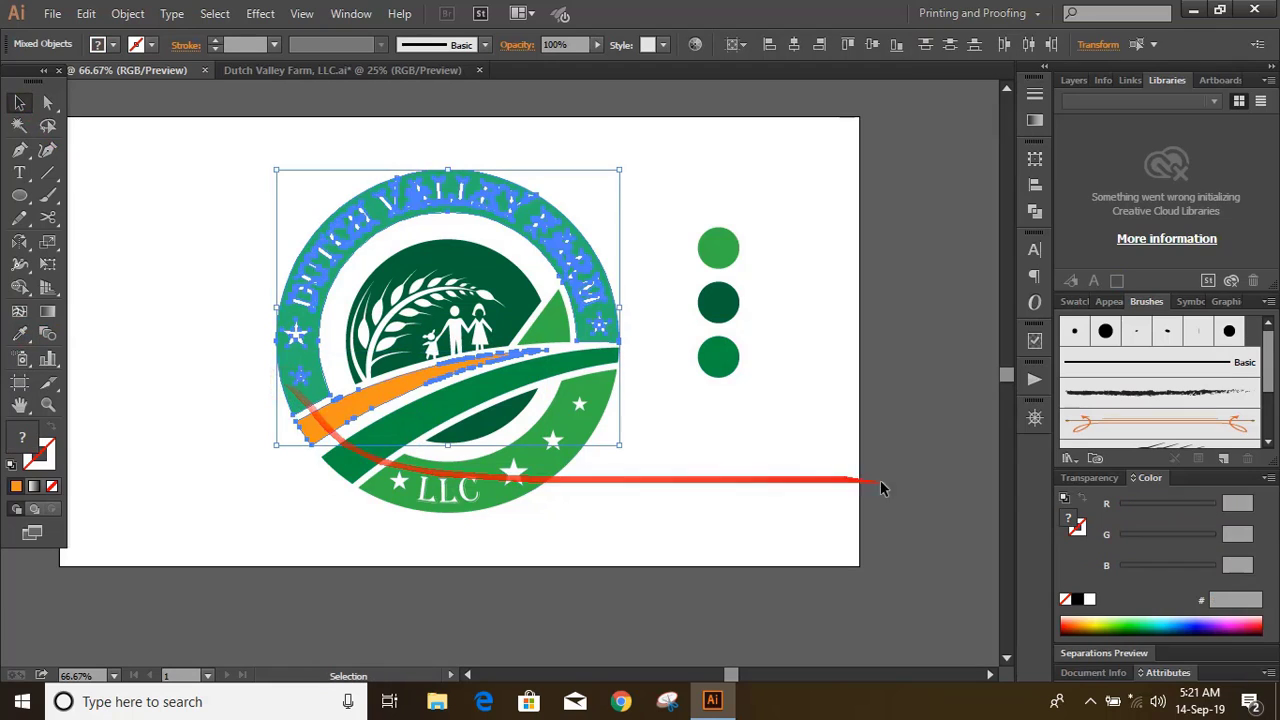
click(1080, 301)
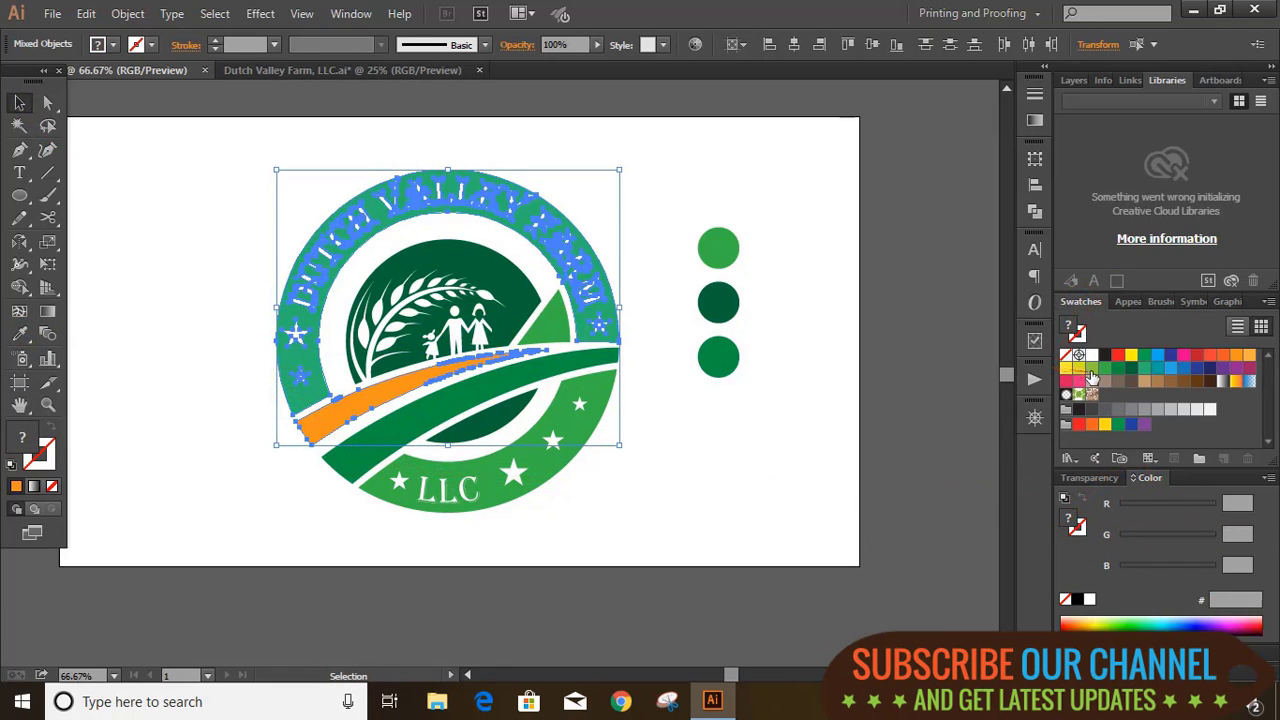
click(1092, 370)
- Switch to the 3d glass window logo mockup.psd in Photoshop and zoom in to 66.7%
click(776, 464)
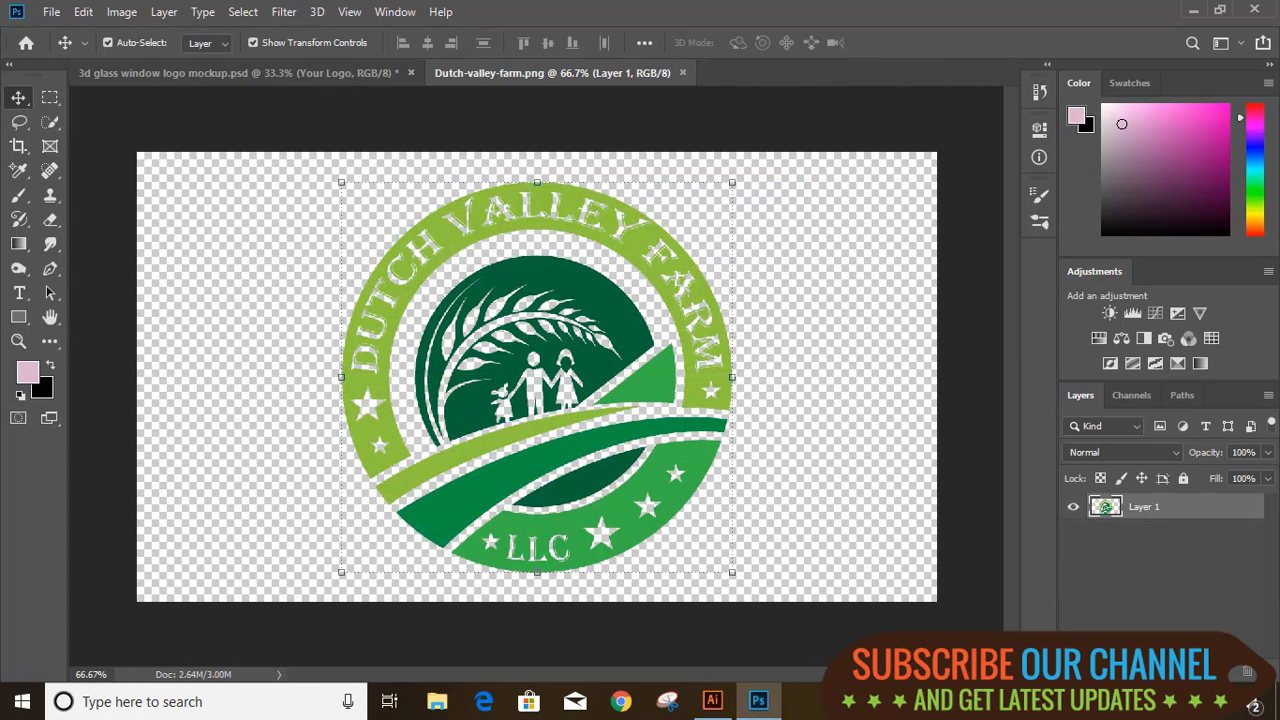
key(ctrl+Tab)
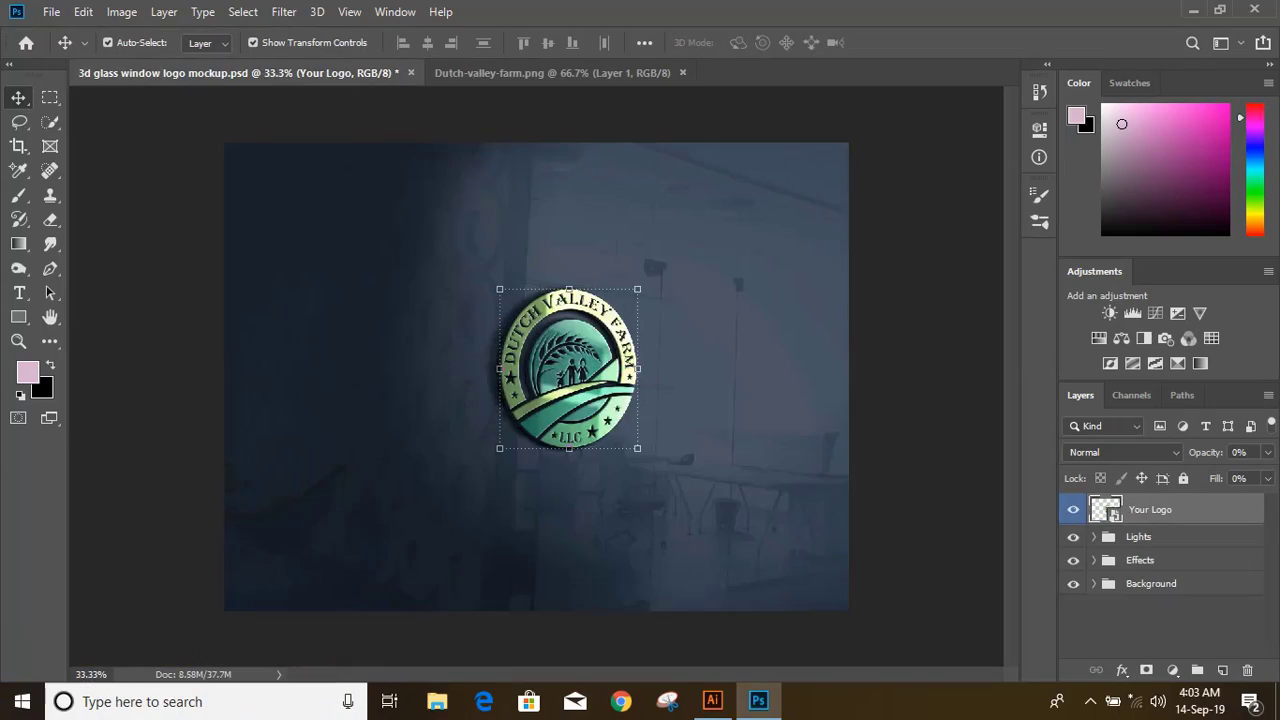
key(ctrl+plus)
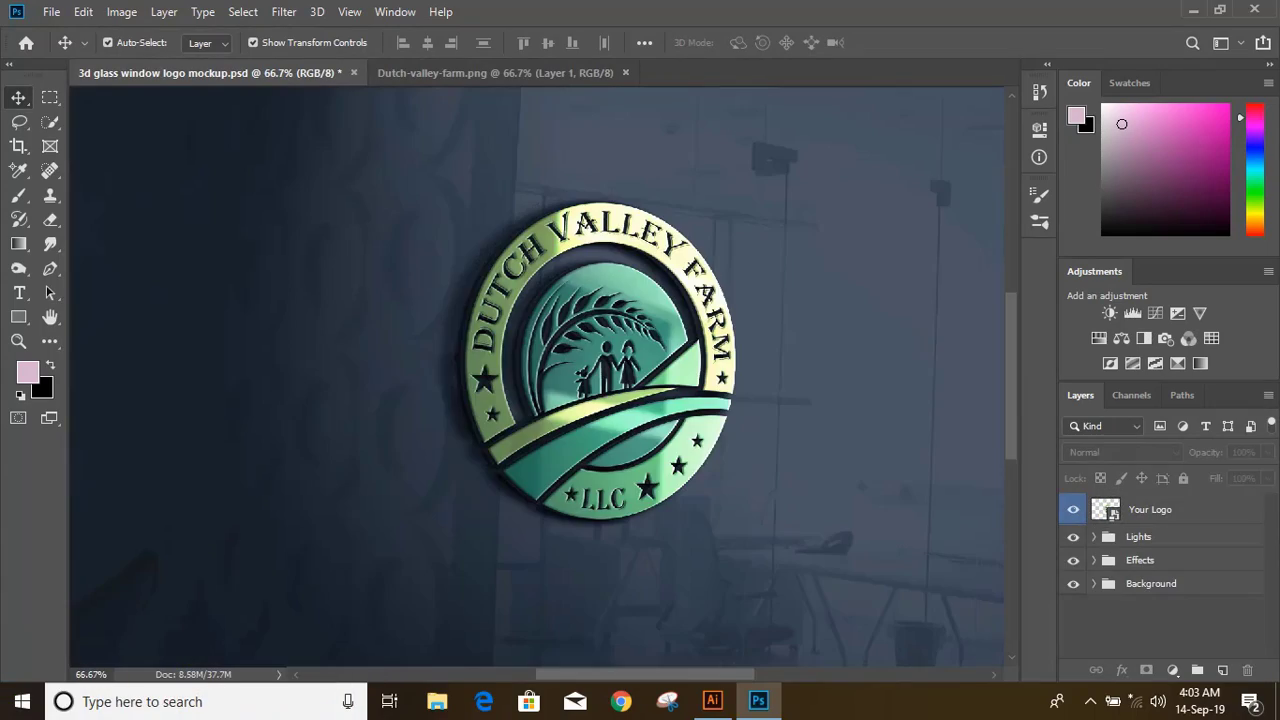